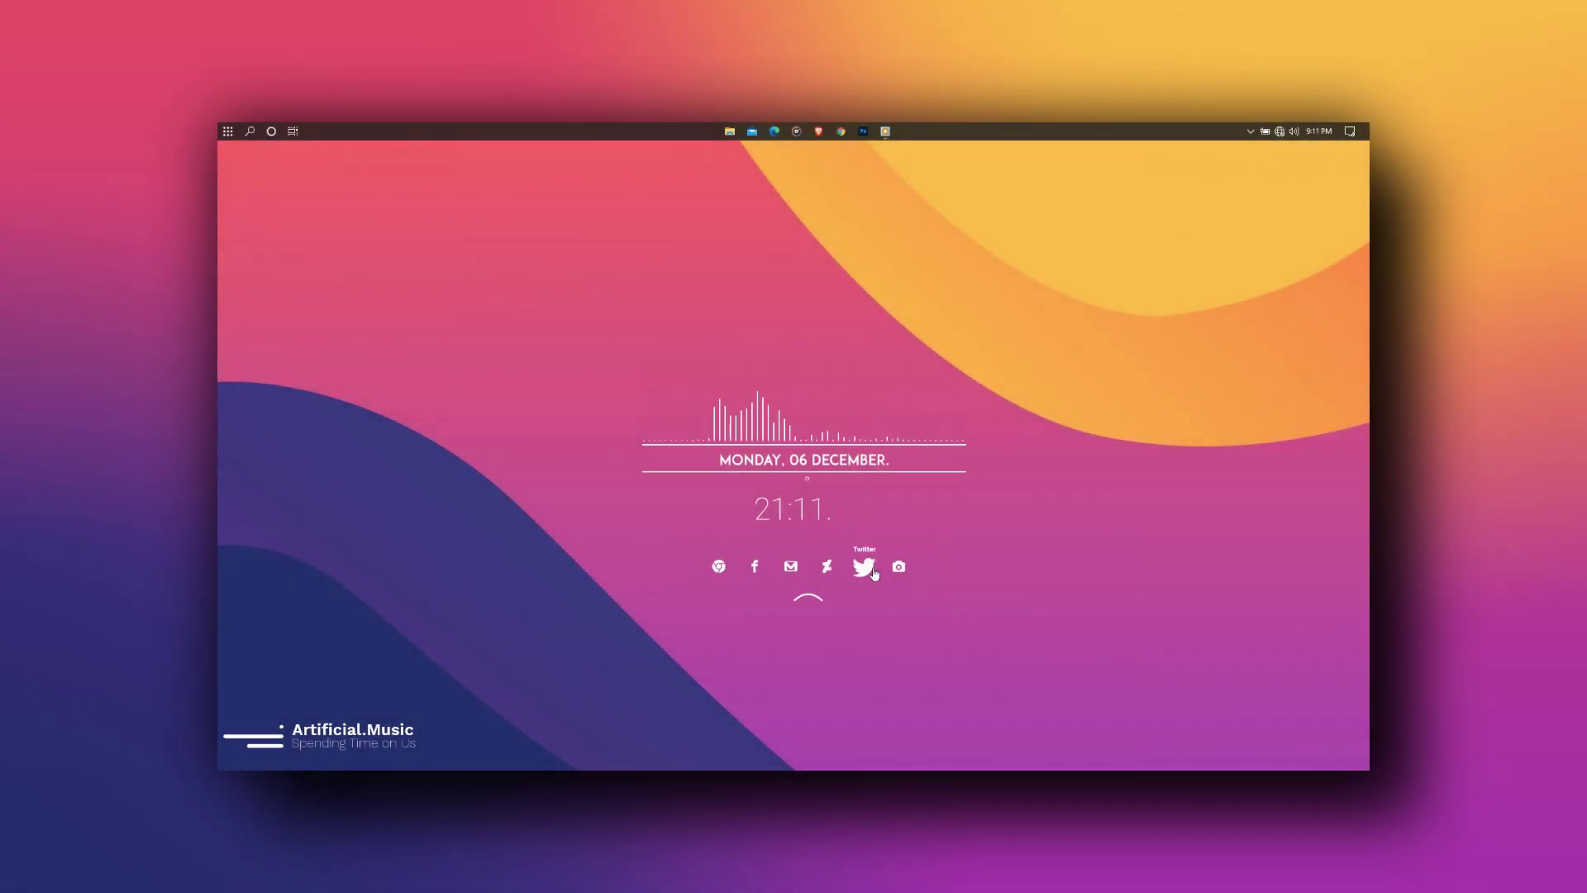
# - Examine the themed File Explorer by browsing Quick access, Libraries and Local Disk (C:), maximized and as a floating window
pyautogui.click(730, 133)
pyautogui.moveTo(793, 276); pyautogui.dragTo(865, 151)
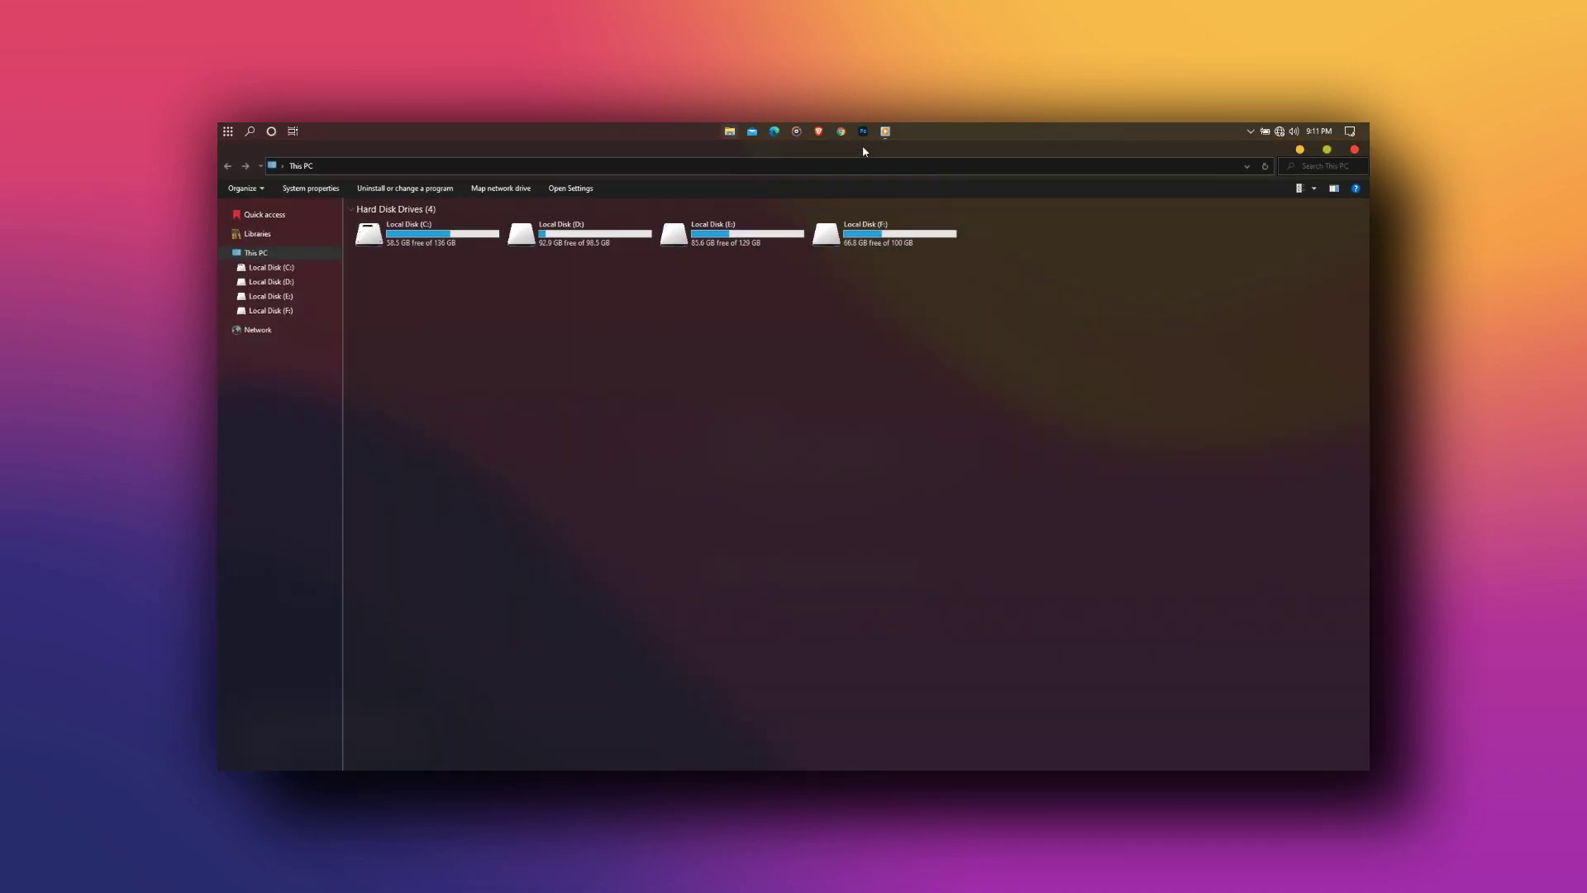
pyautogui.click(328, 214)
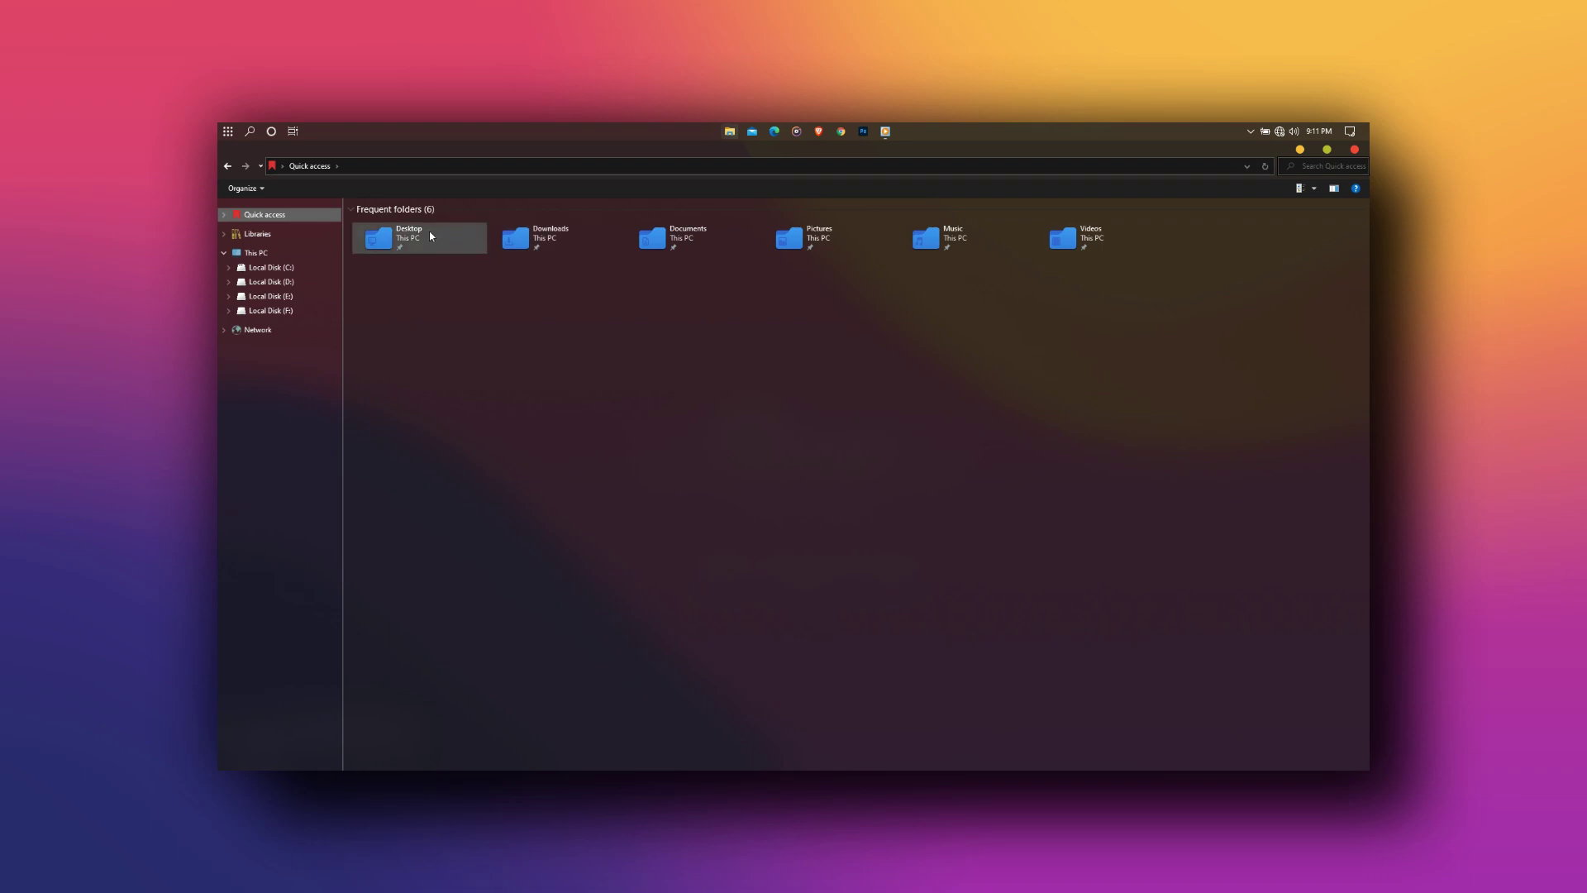
pyautogui.click(335, 234)
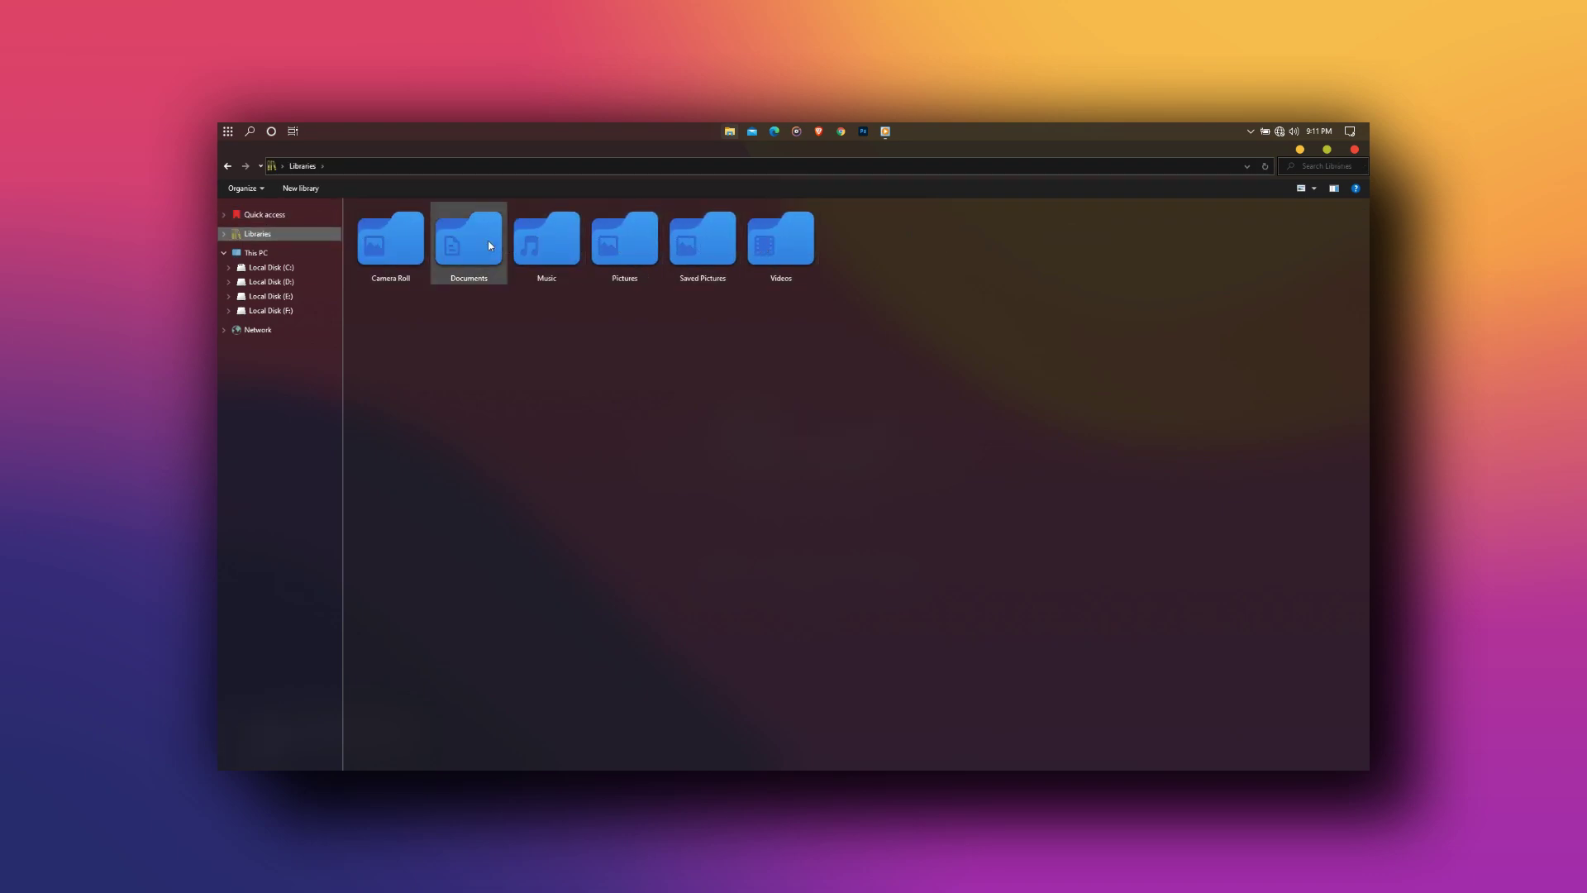
pyautogui.click(331, 250)
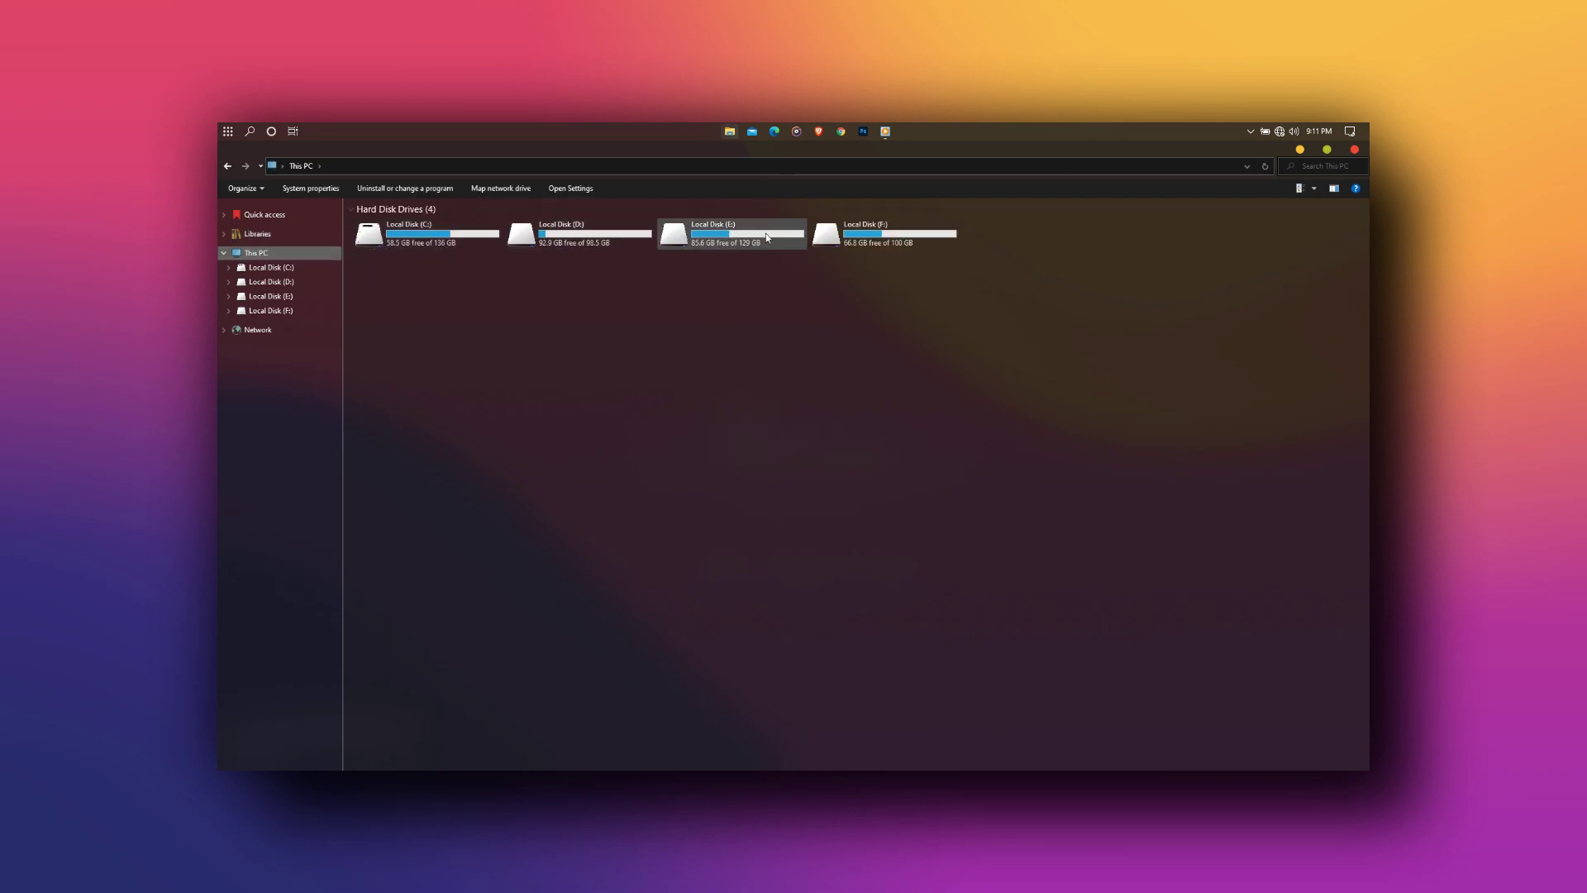
pyautogui.click(481, 231)
pyautogui.doubleClick(481, 231)
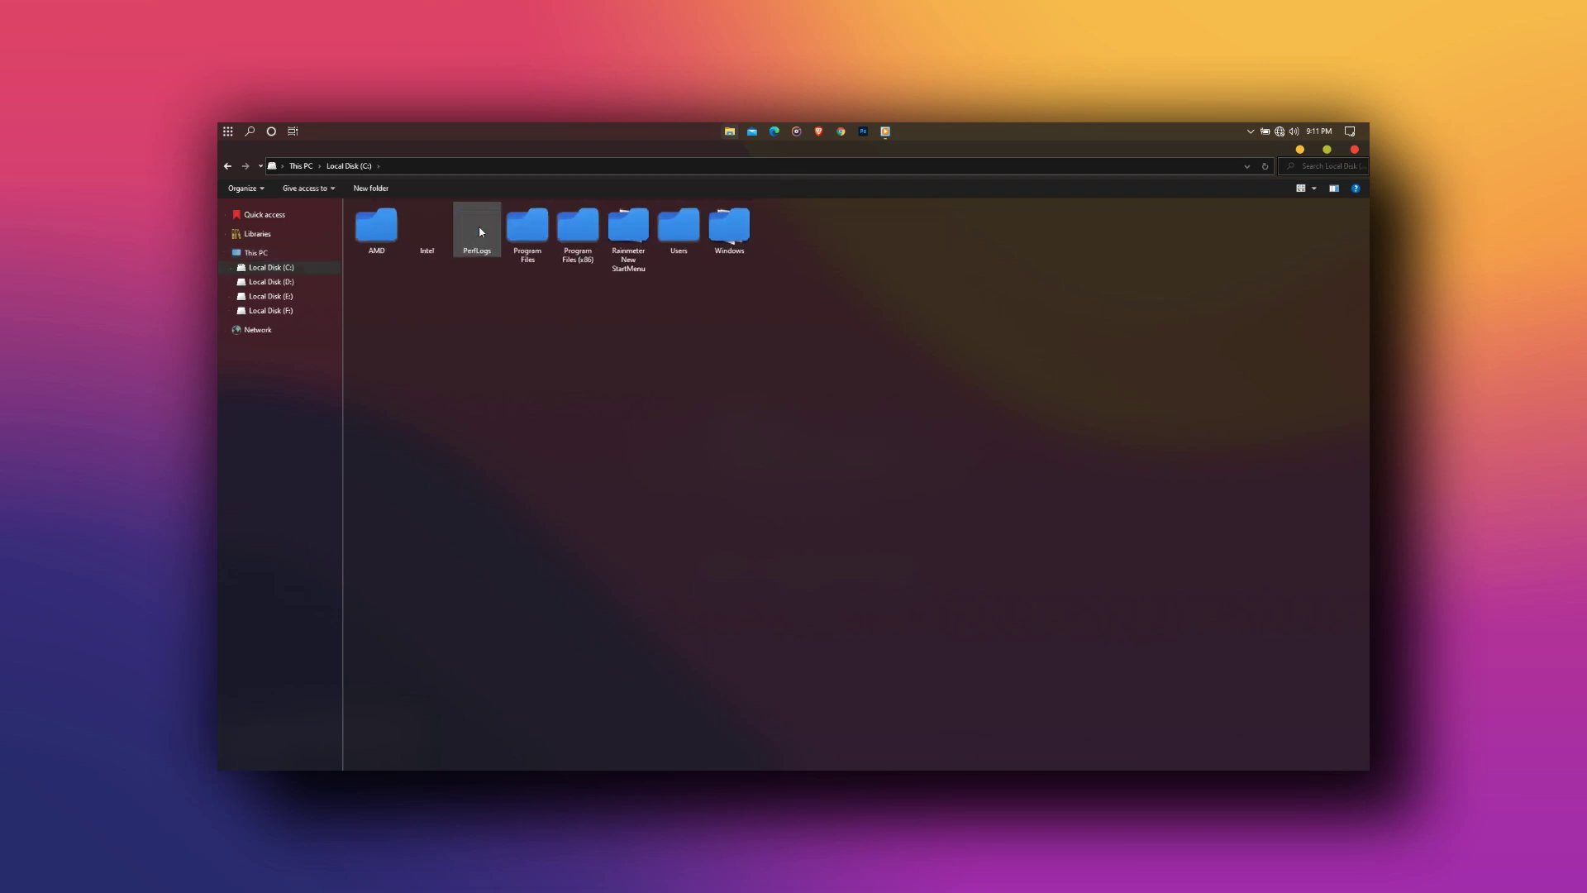
pyautogui.doubleClick(818, 154)
pyautogui.moveTo(851, 271); pyautogui.dragTo(940, 214)
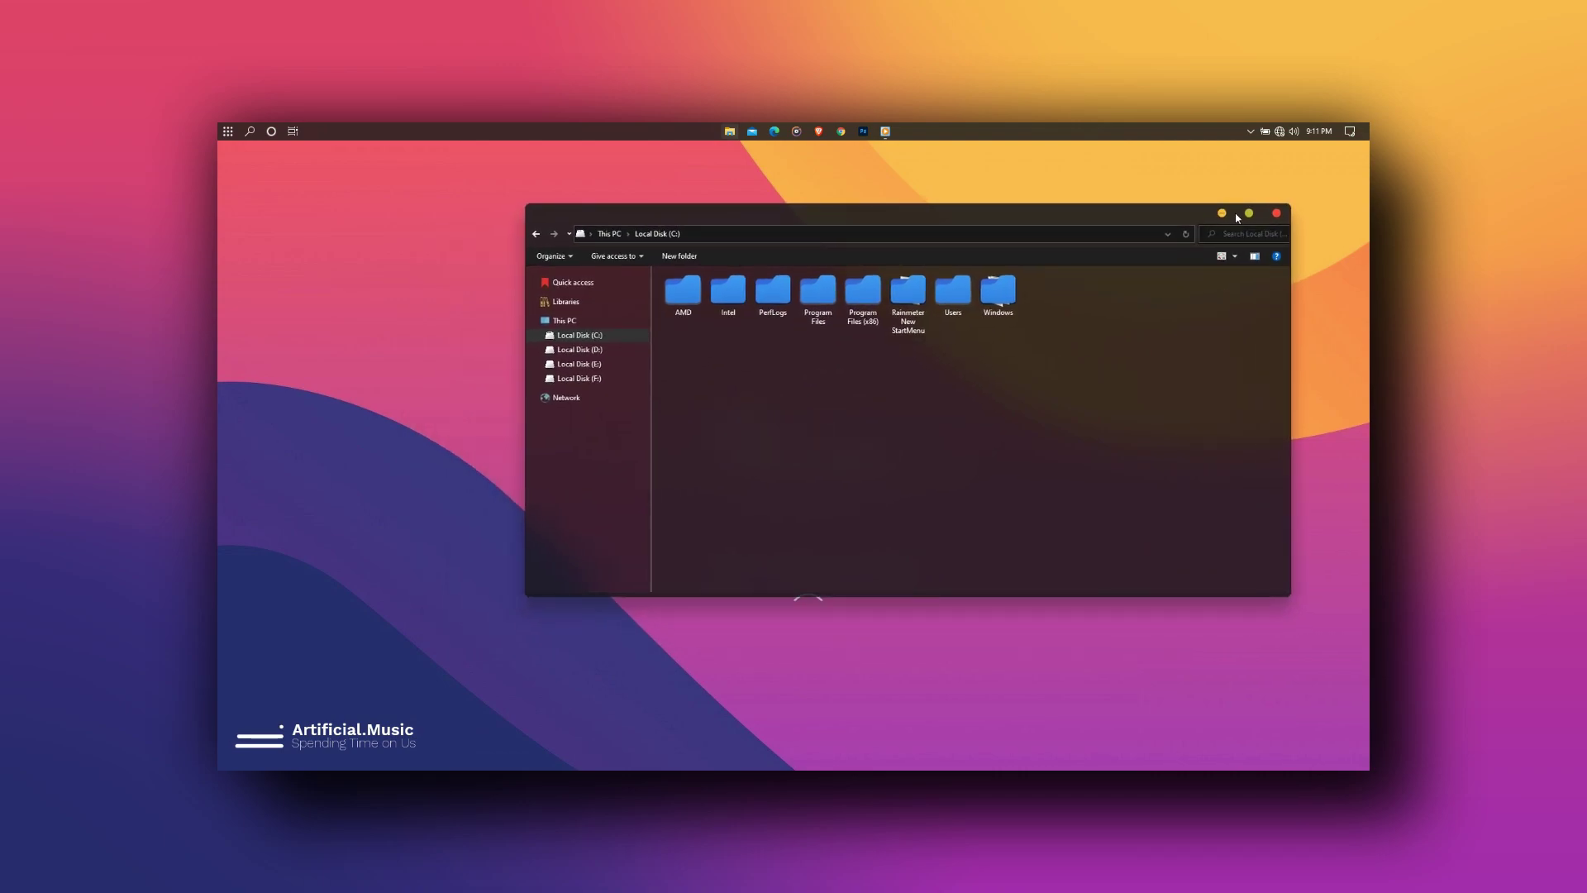
pyautogui.click(1276, 213)
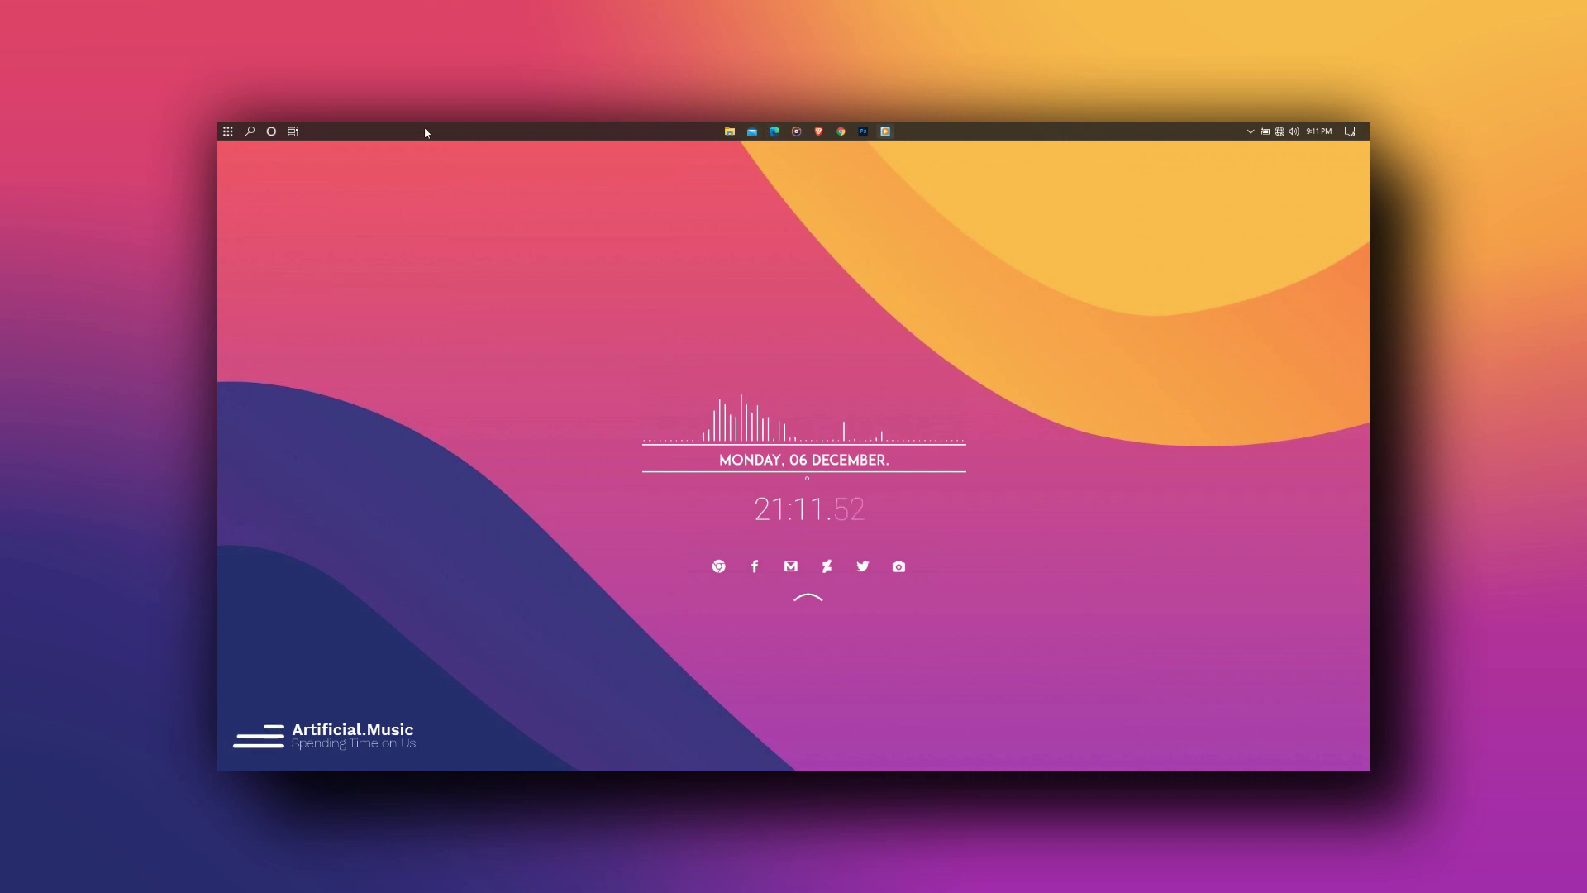
# - Look through the themed Start menu and its tiles, and close it
pyautogui.click(228, 131)
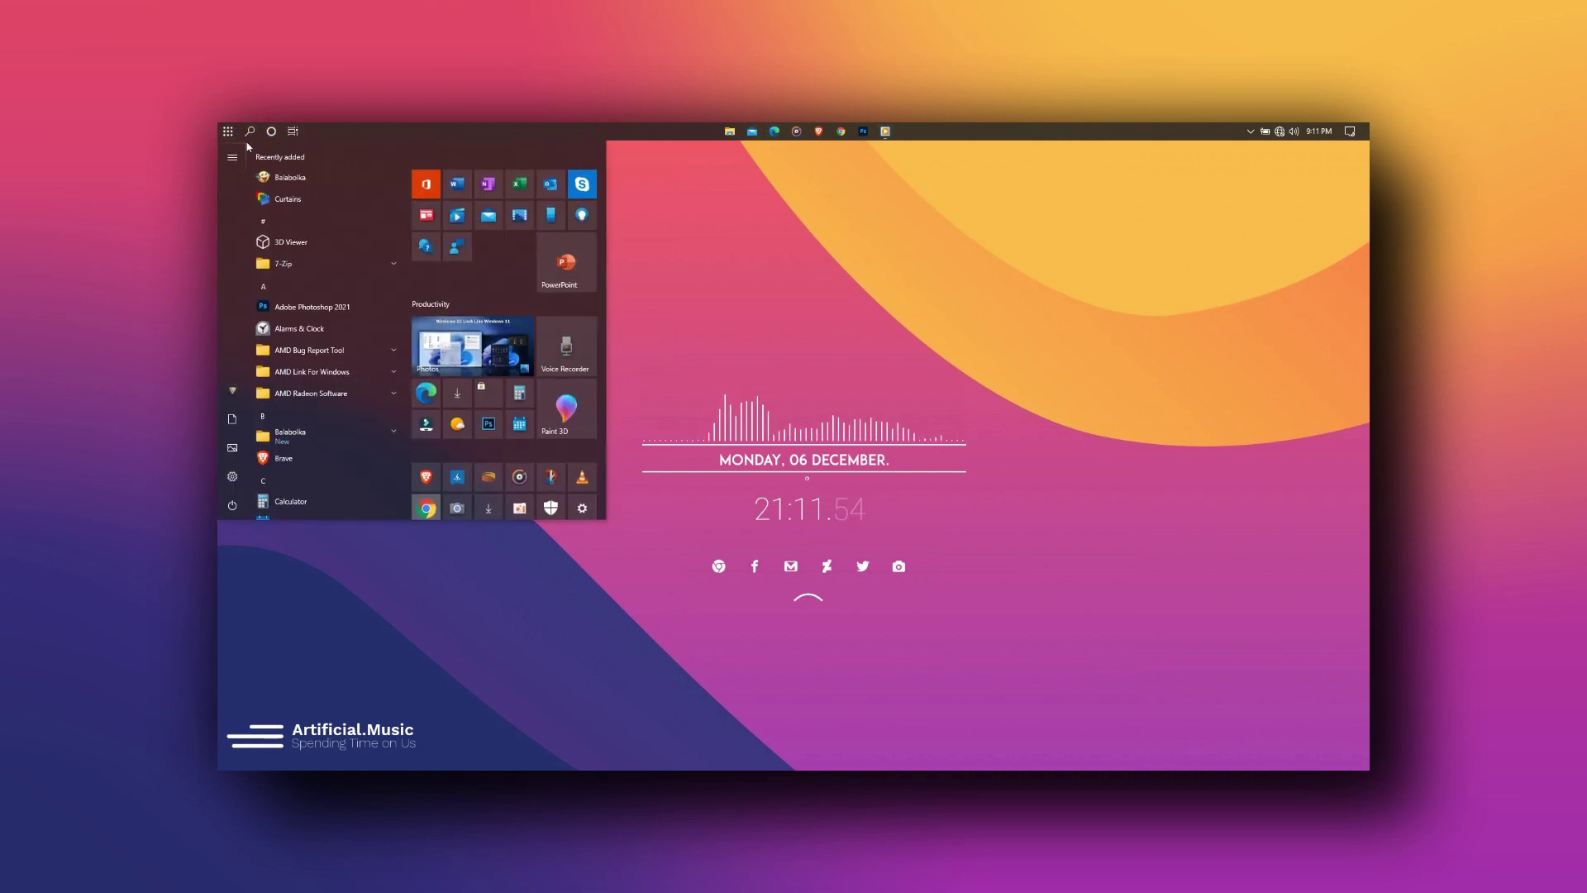
pyautogui.scroll(-1, 551, 373)
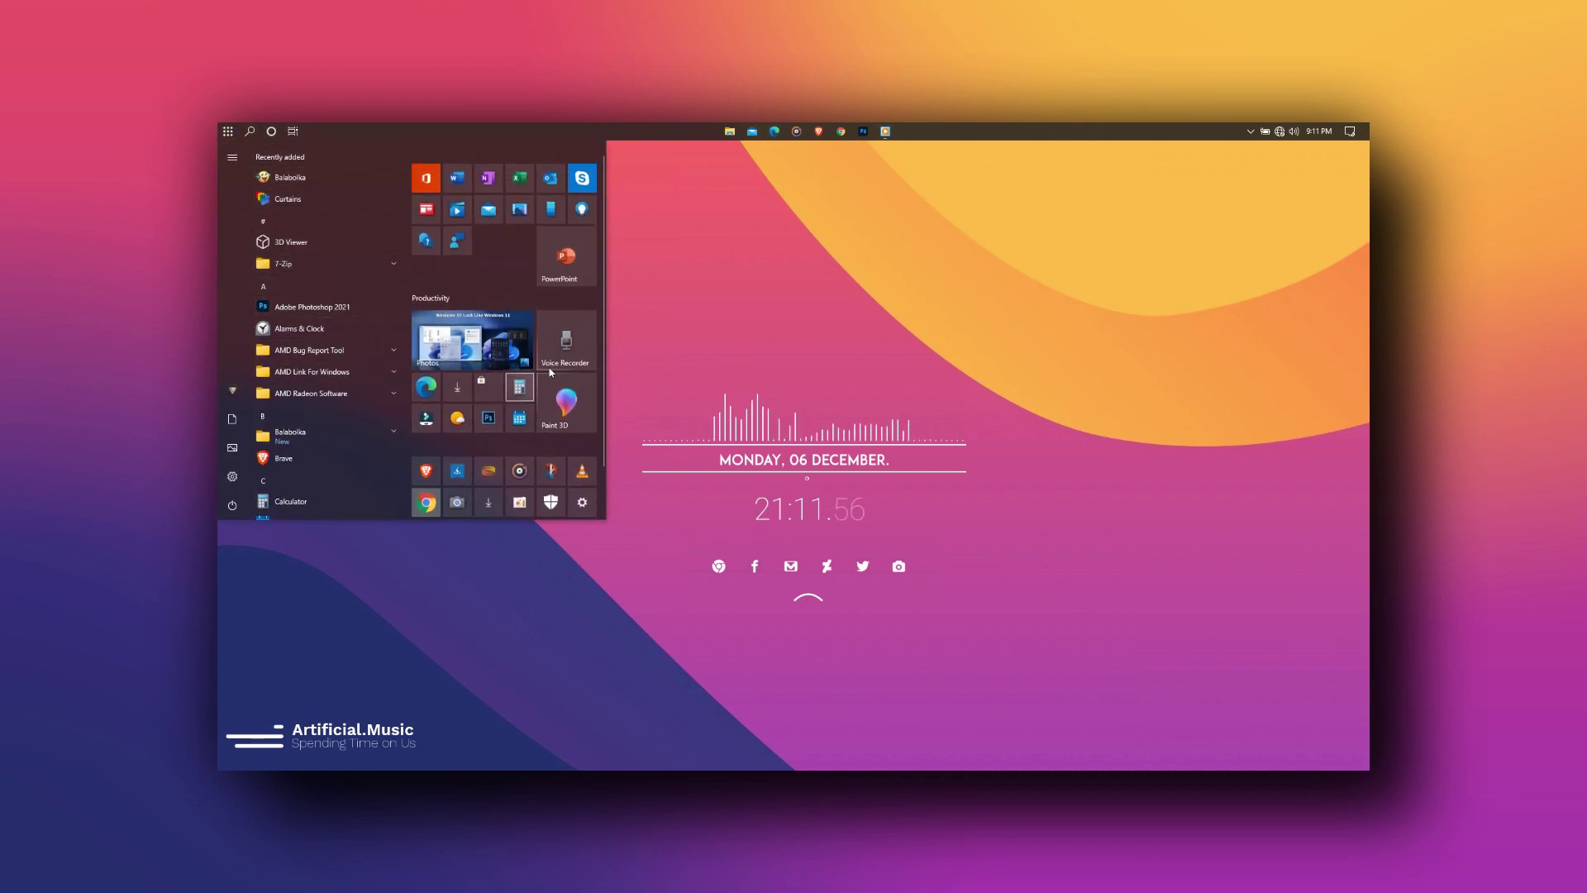
pyautogui.click(673, 297)
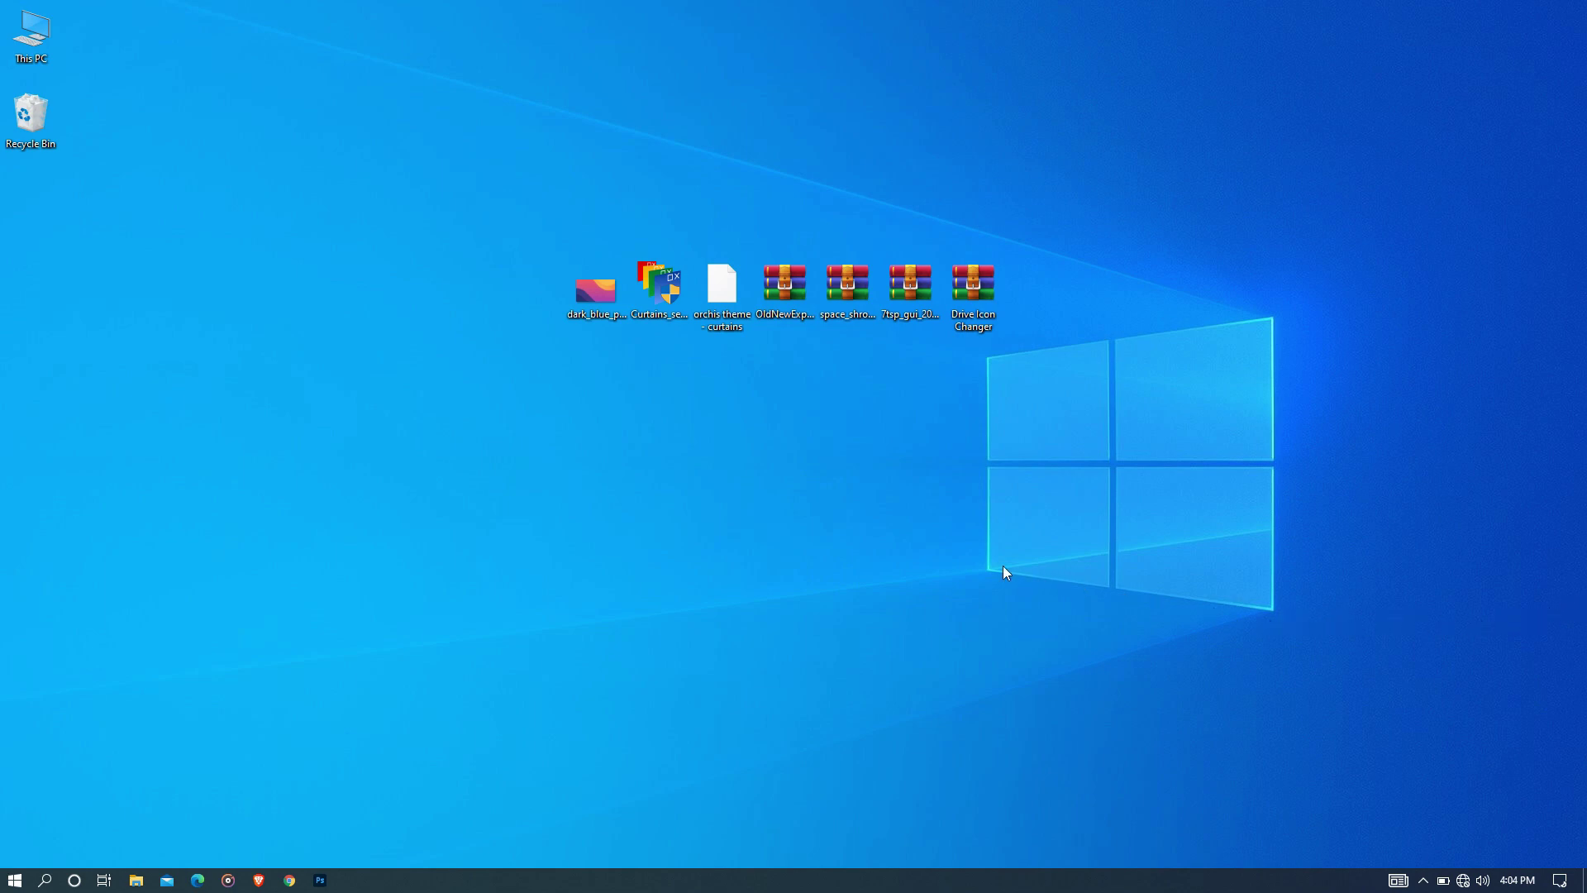
# - Set the Windows color mode to Dark in the personalization settings
pyautogui.rightClick(810, 463)
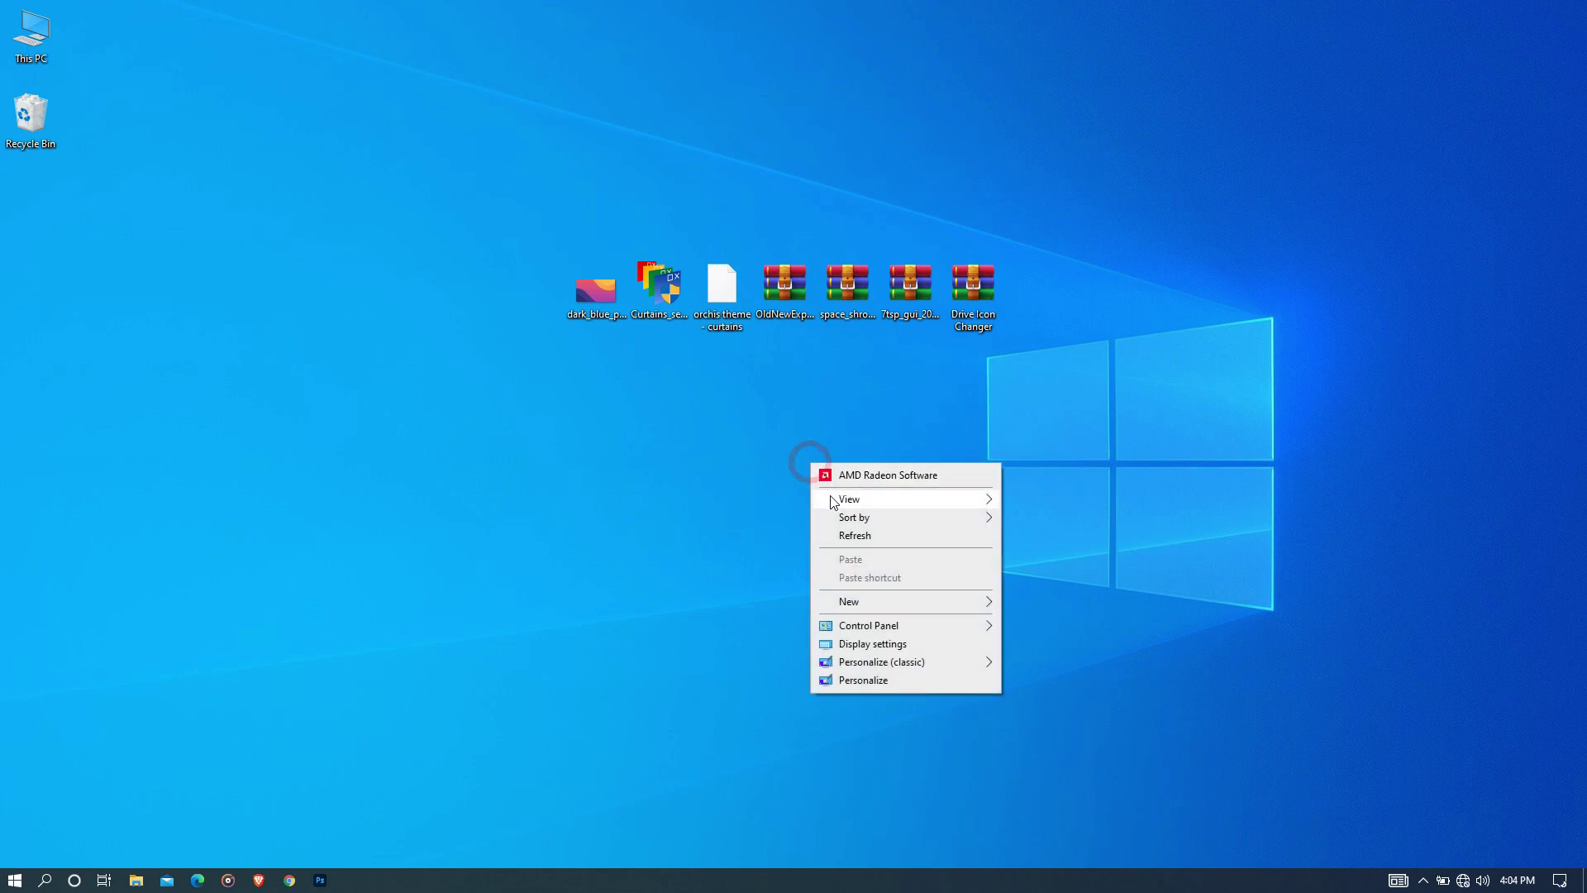
pyautogui.click(837, 685)
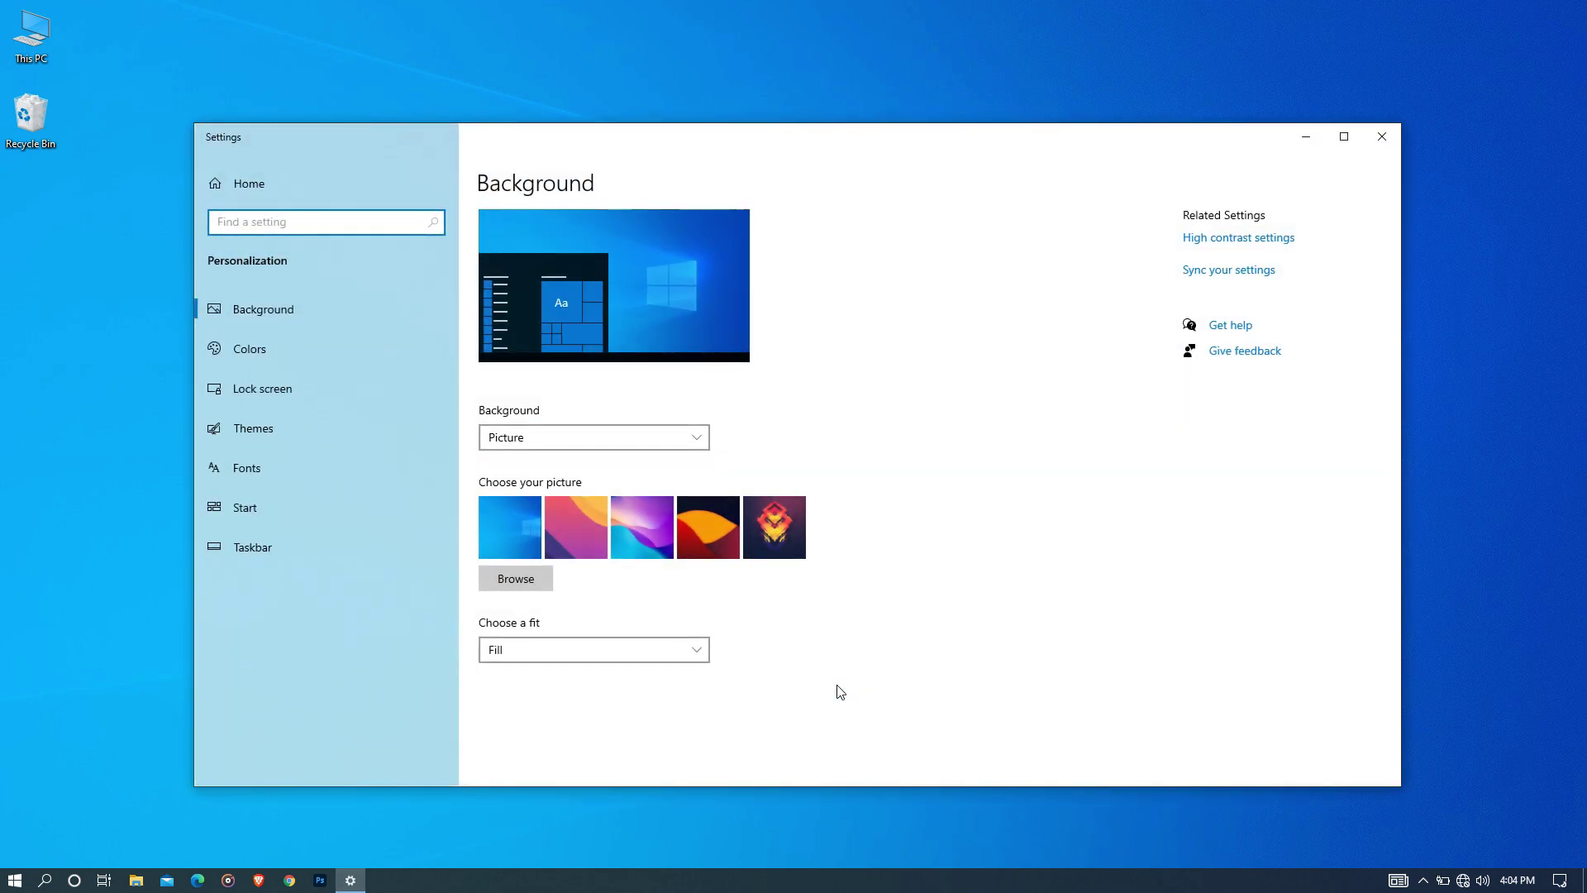
pyautogui.click(327, 347)
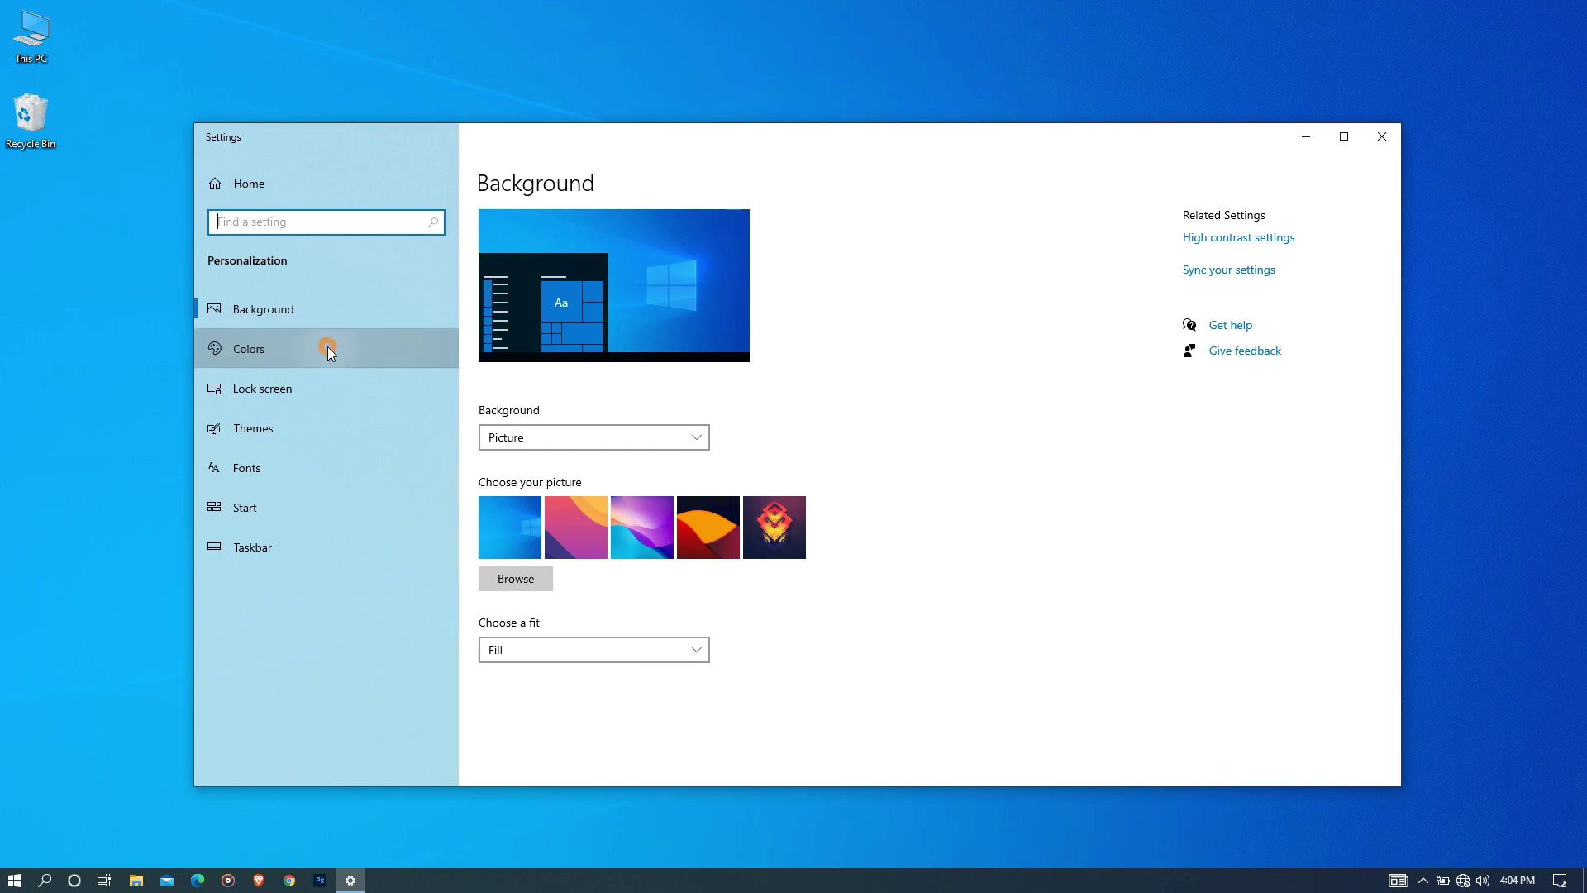
pyautogui.click(526, 439)
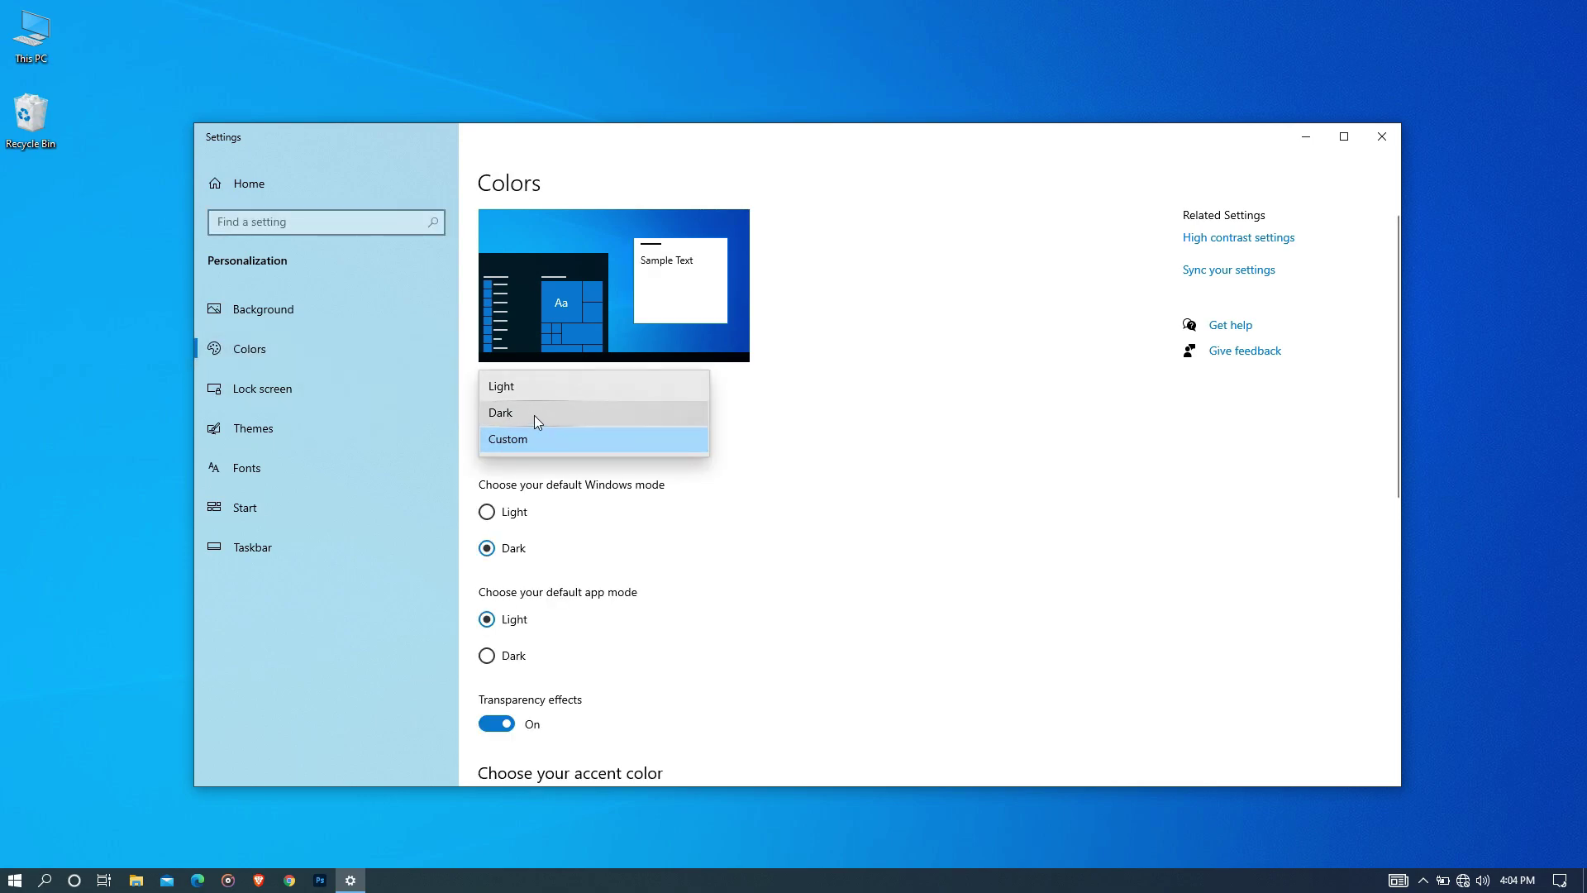
pyautogui.click(534, 415)
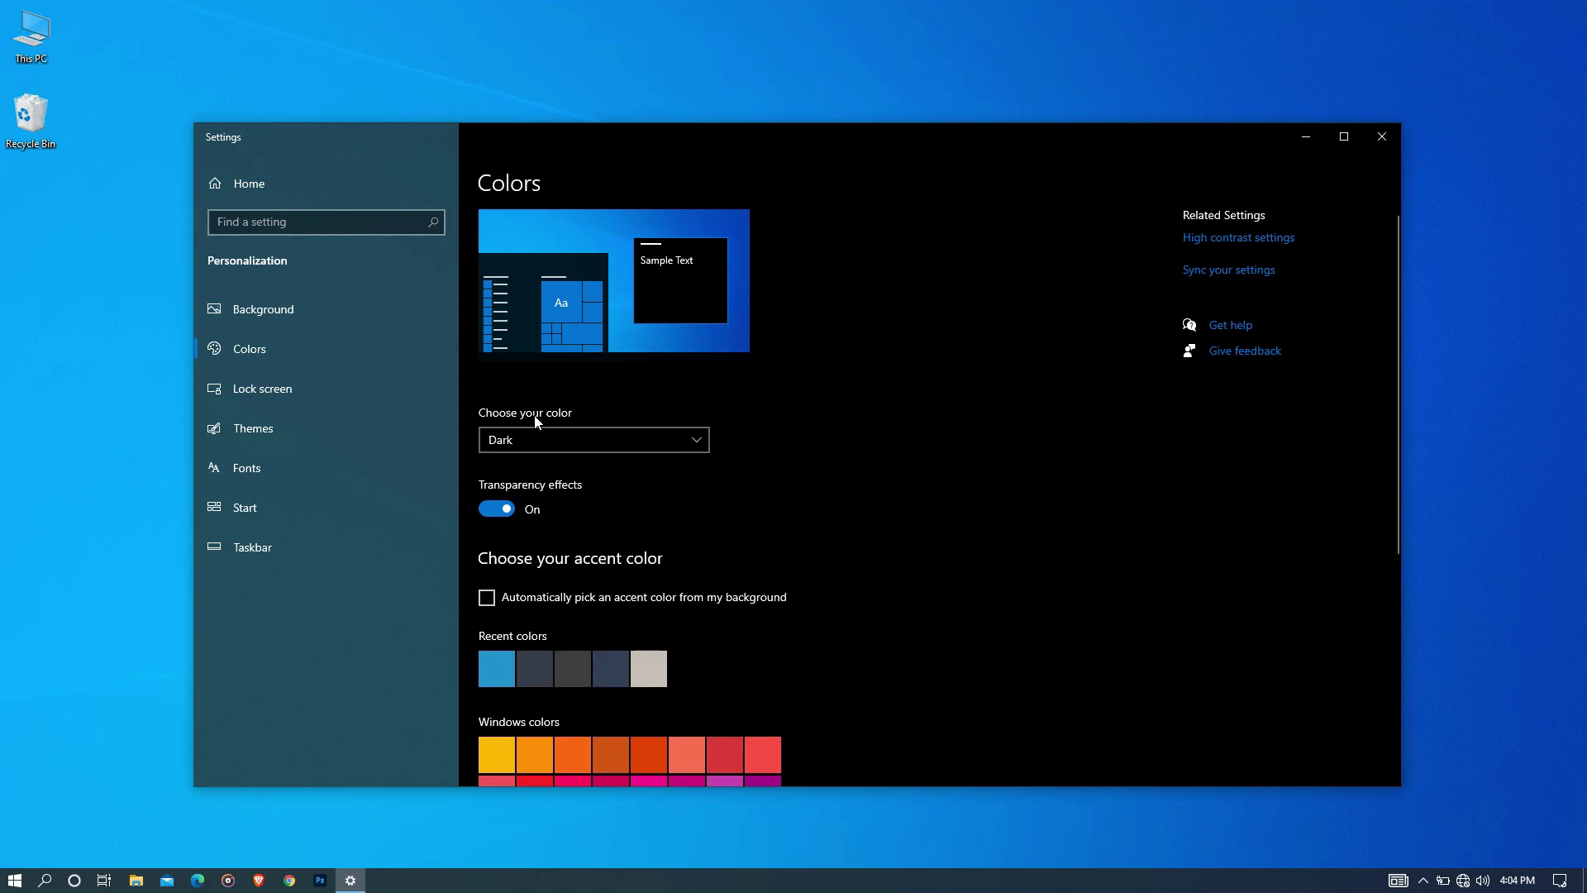
pyautogui.click(1381, 136)
# - Set the dark_blue_pink_yellow_waves image on the desktop as the desktop background
pyautogui.rightClick(611, 298)
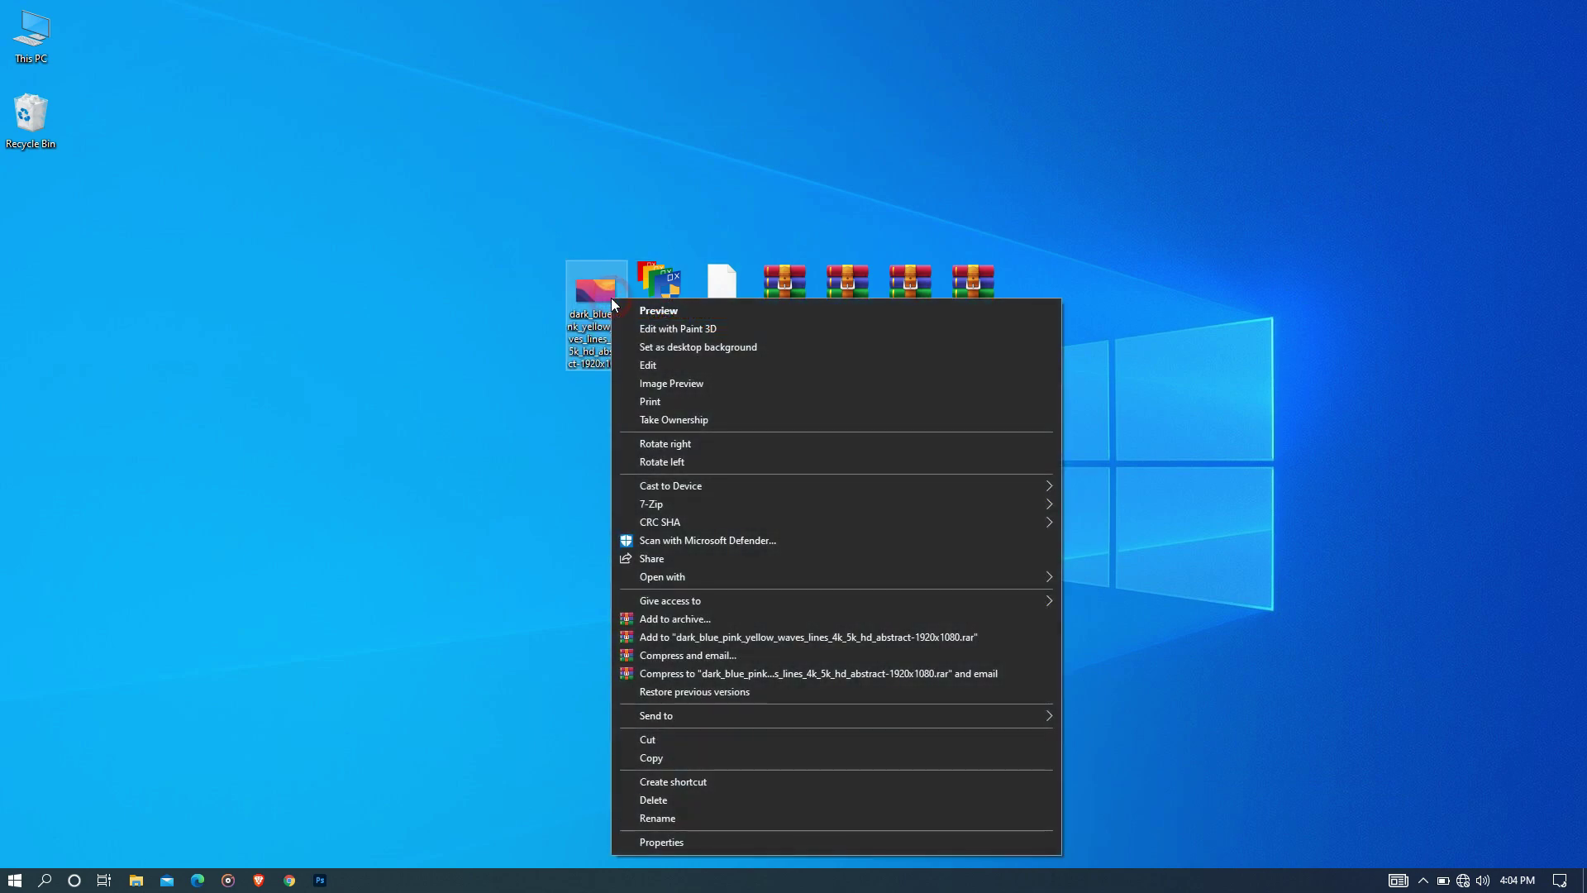
pyautogui.click(643, 347)
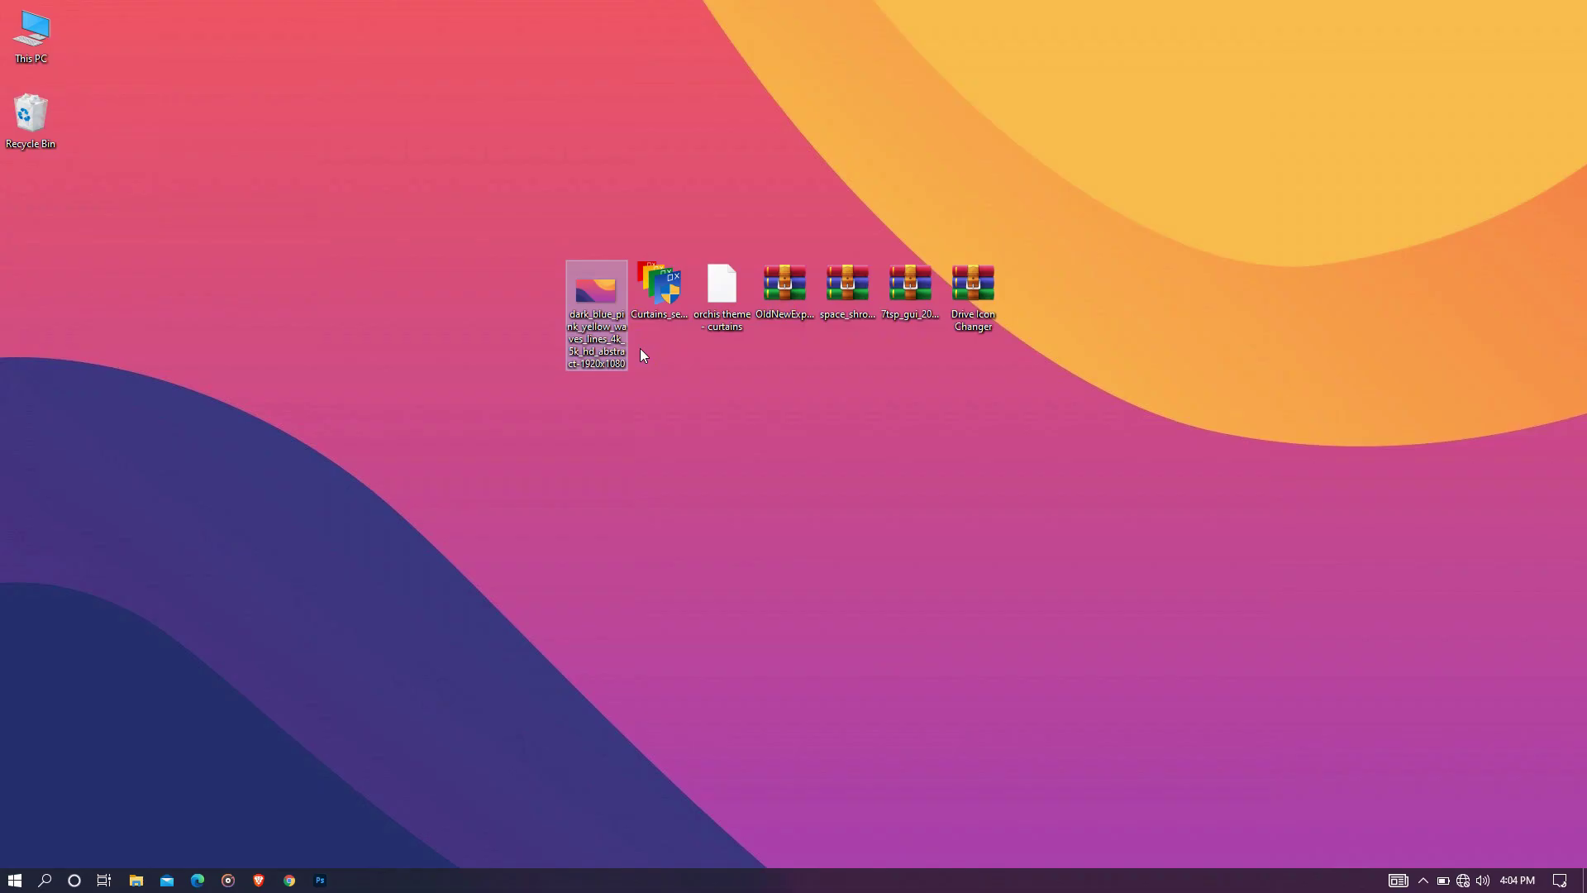
# - Install Stardock Curtains from the Curtains_setup file on the desktop and open it
pyautogui.doubleClick(674, 283)
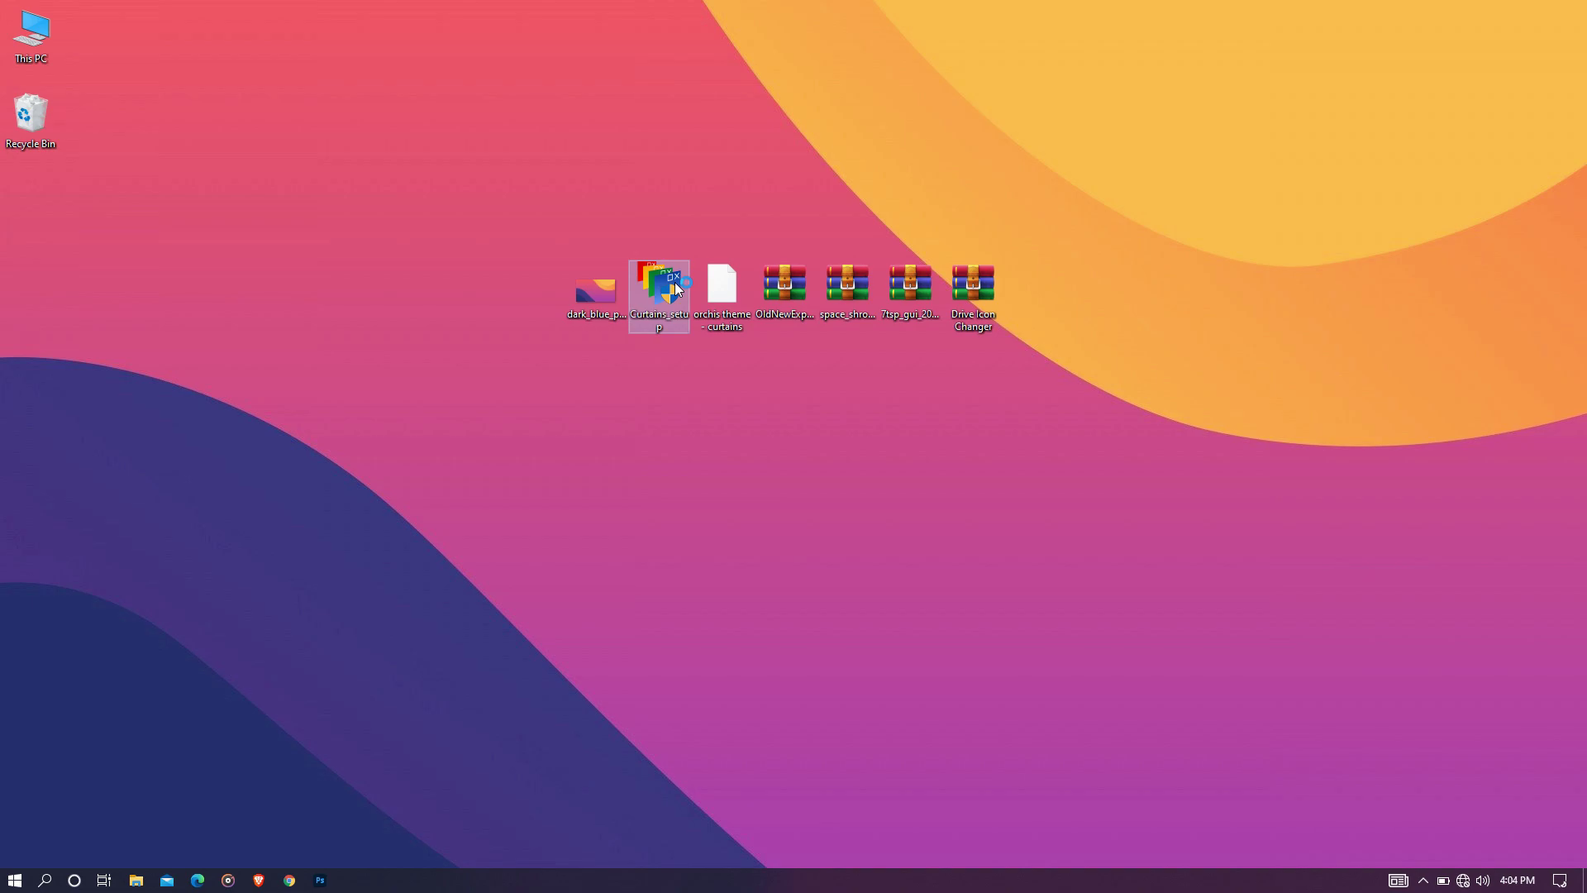
pyautogui.click(670, 537)
pyautogui.click(854, 584)
pyautogui.click(847, 583)
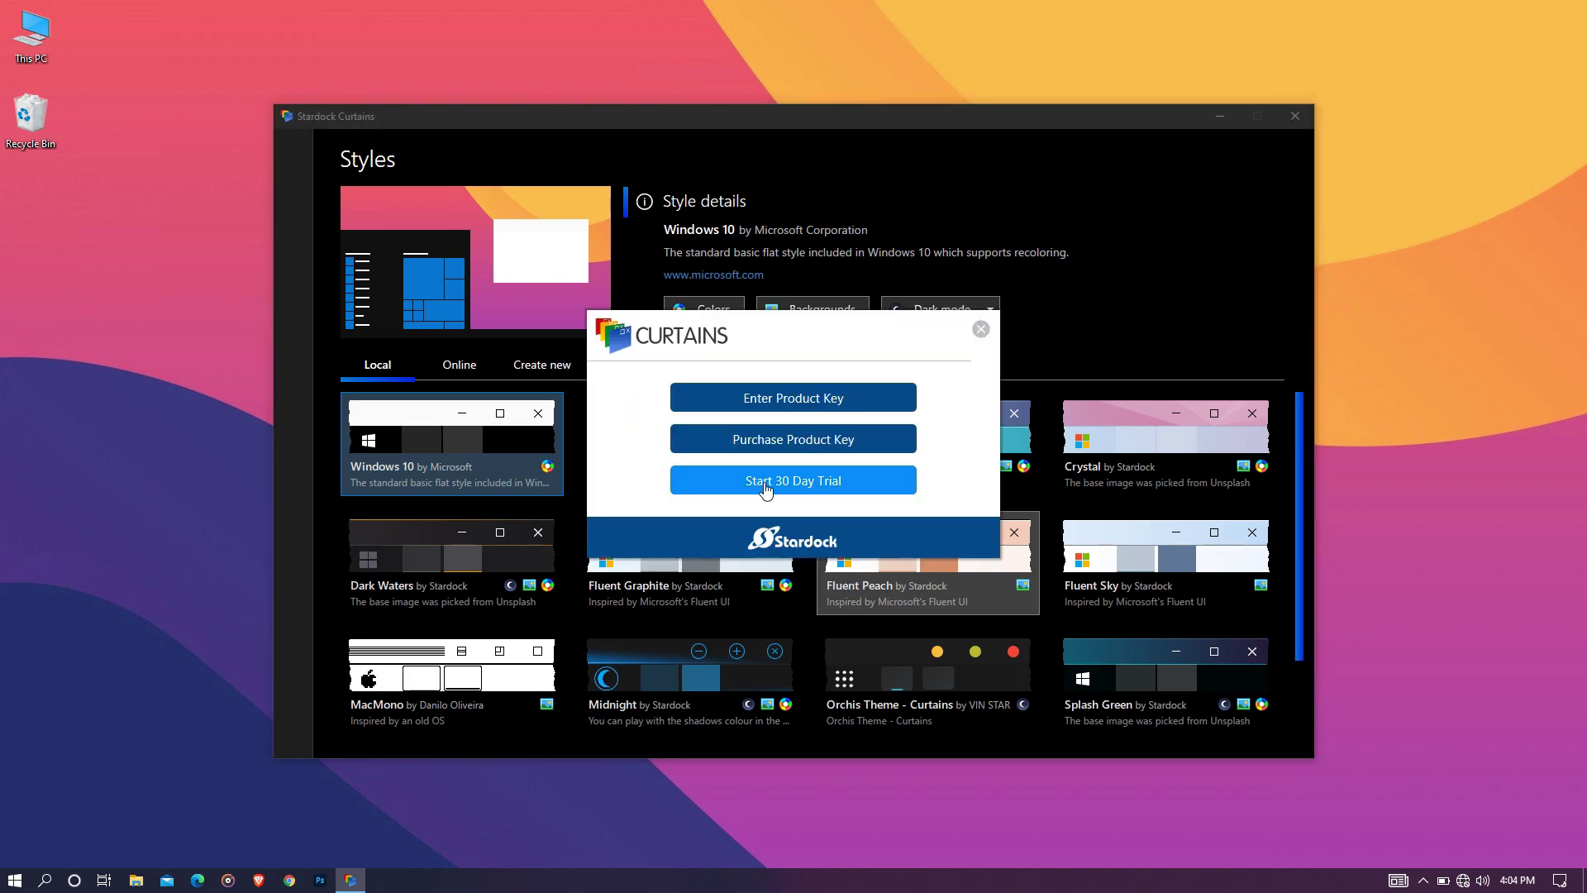
# - Activate the 30-day Curtains trial with an email address and dismiss the Welcome message permanently
pyautogui.click(799, 488)
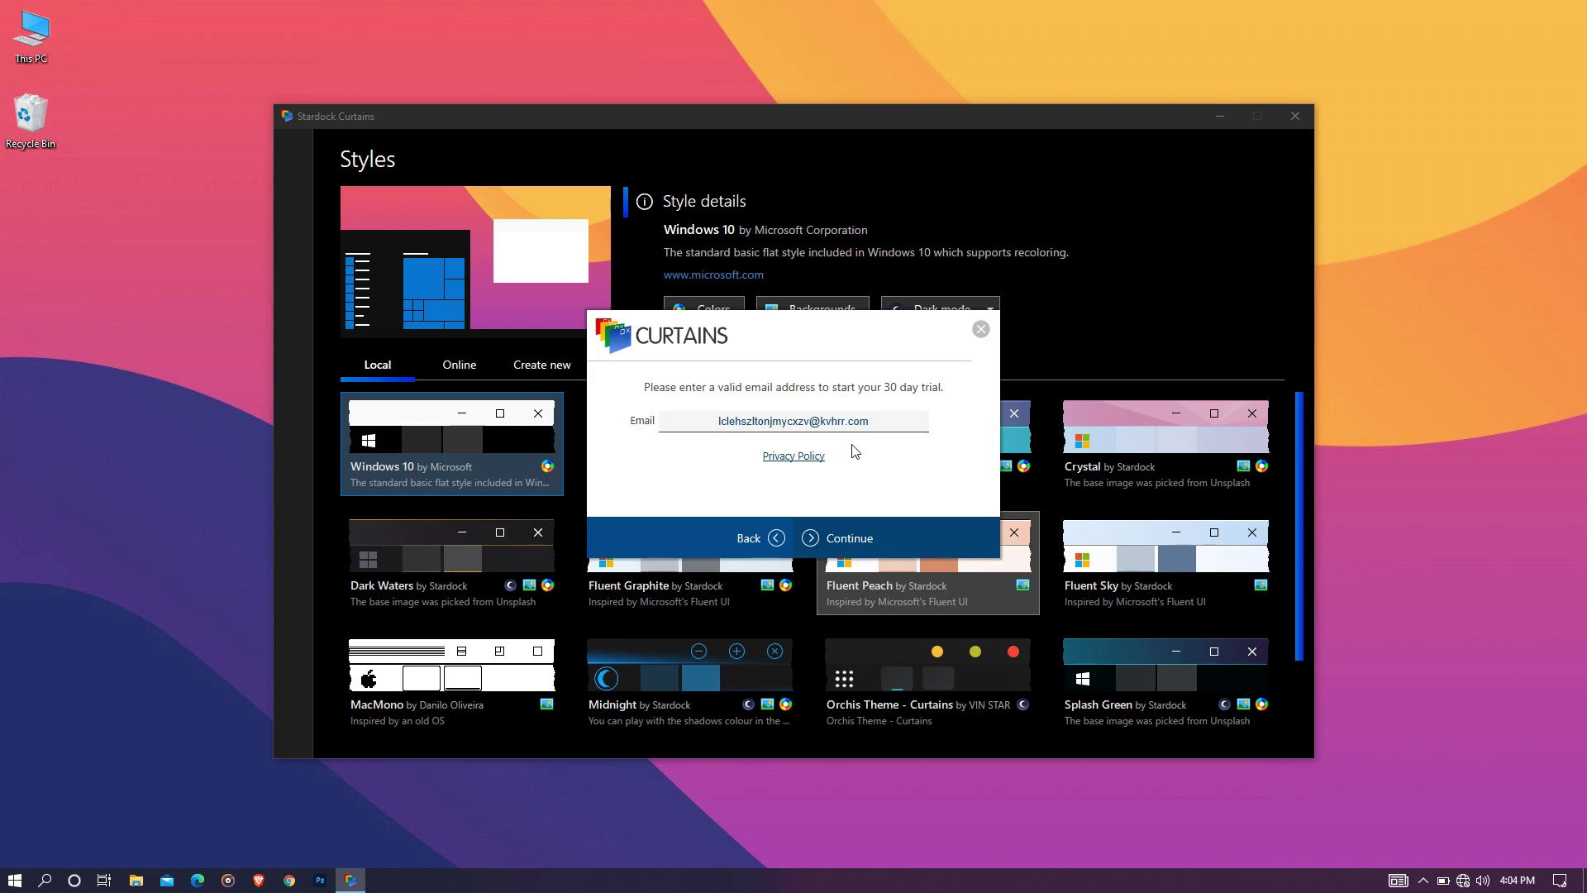
pyautogui.tripleClick(878, 428)
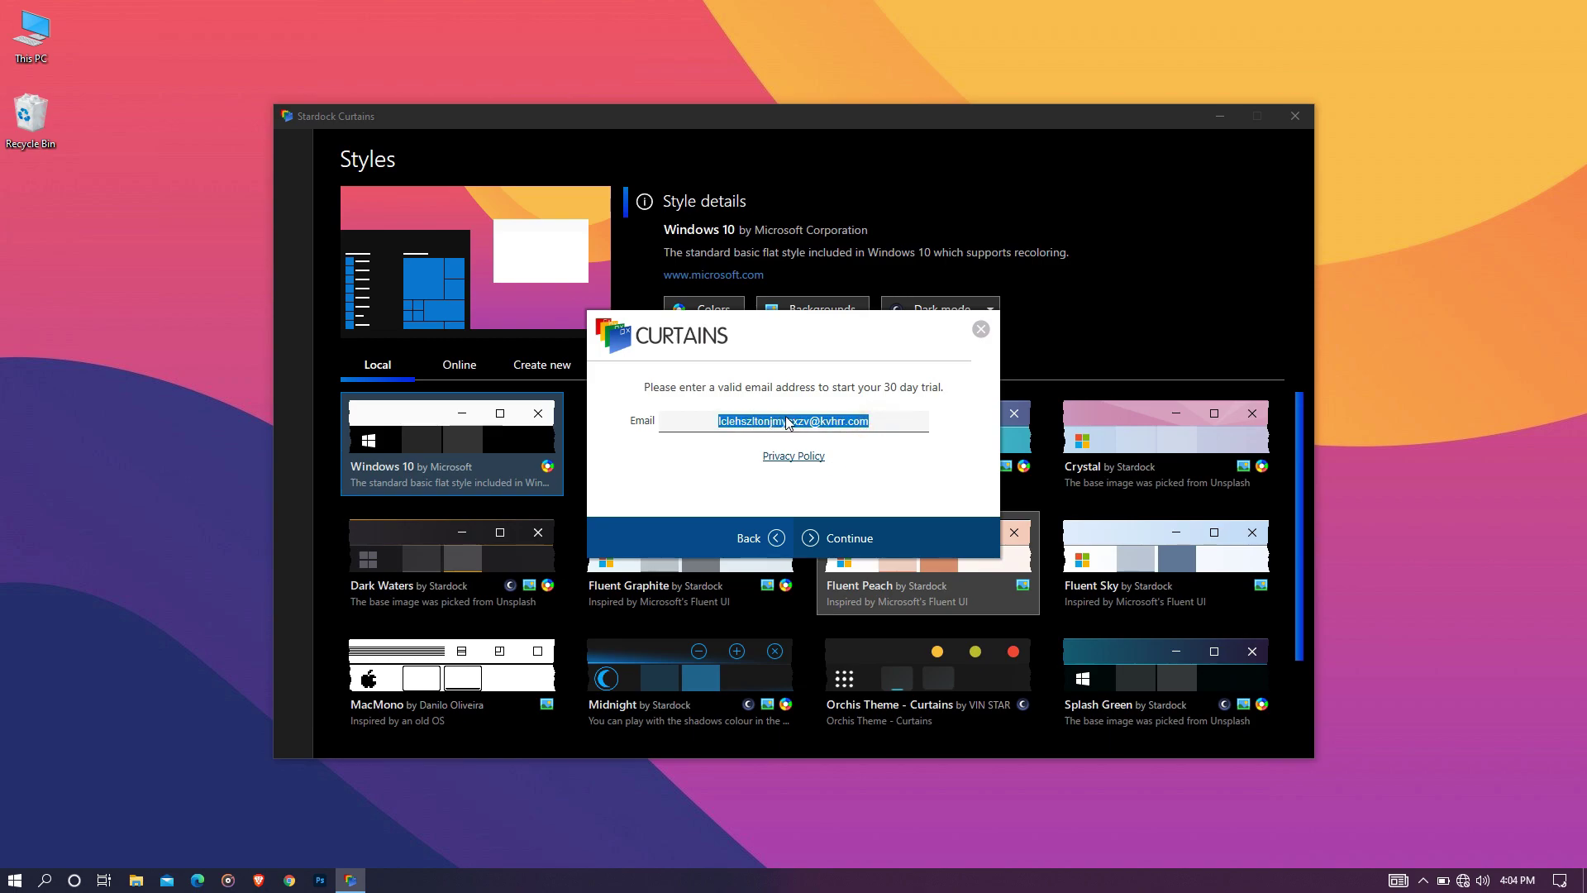
pyautogui.click(890, 426)
pyautogui.click(854, 541)
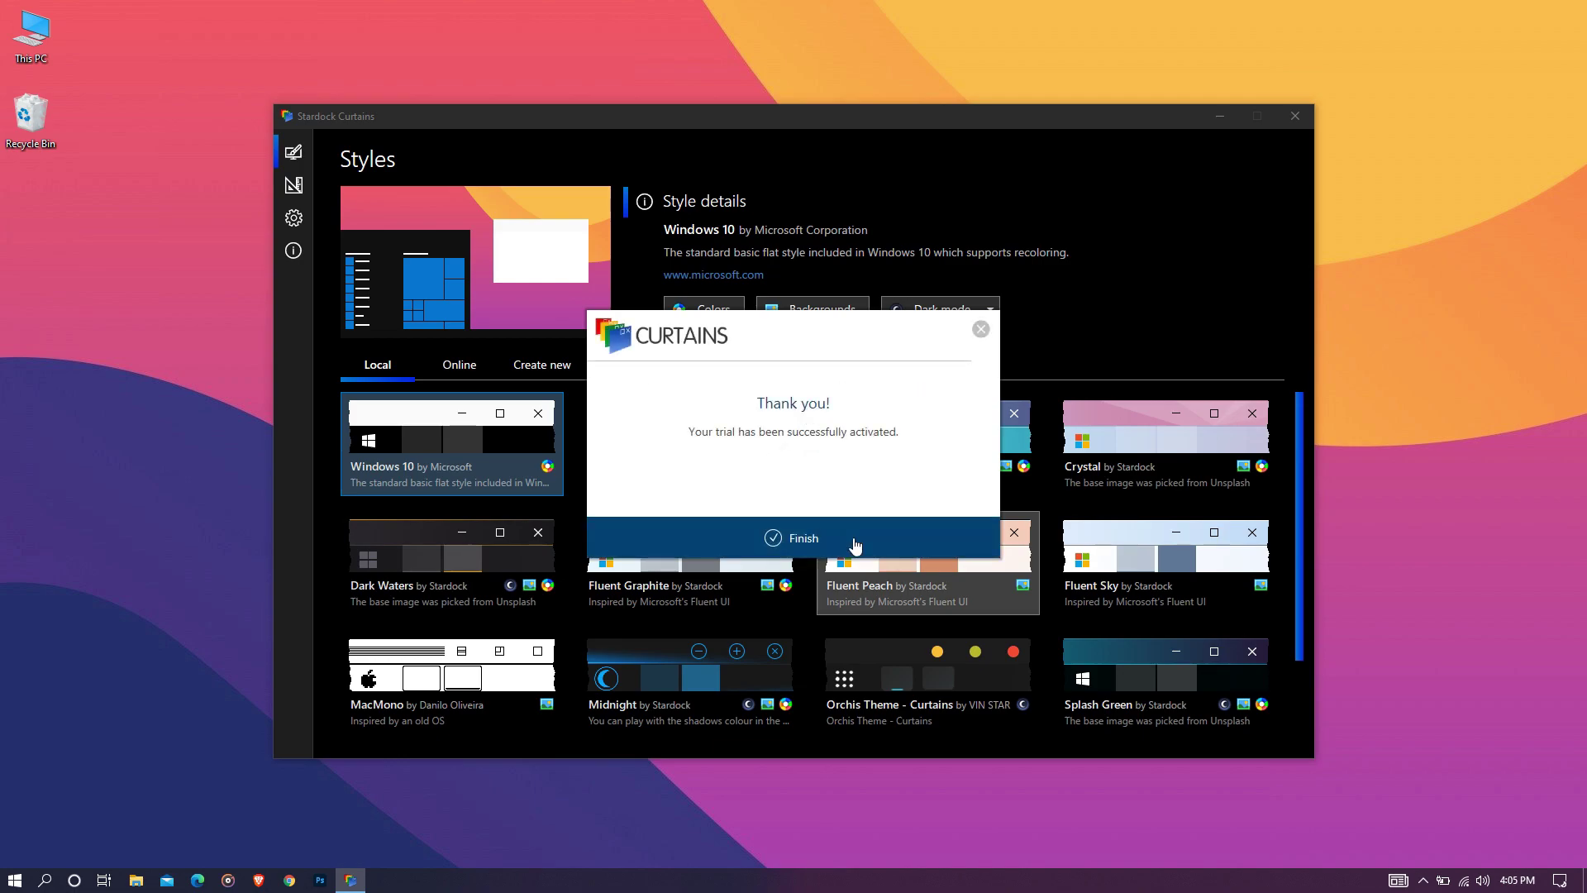
pyautogui.click(857, 550)
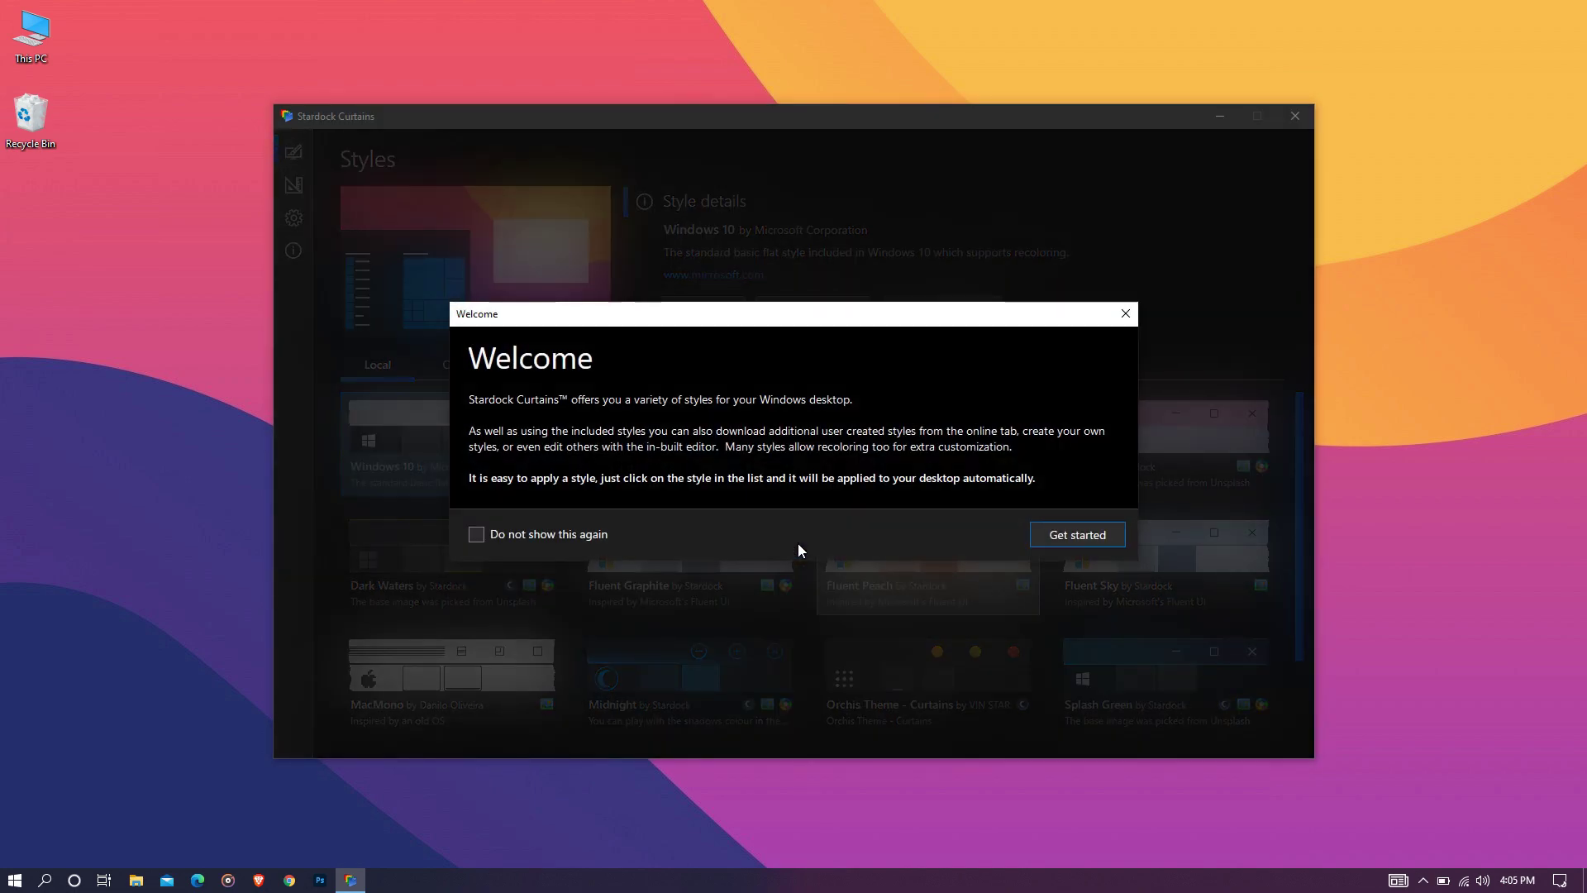
pyautogui.click(591, 534)
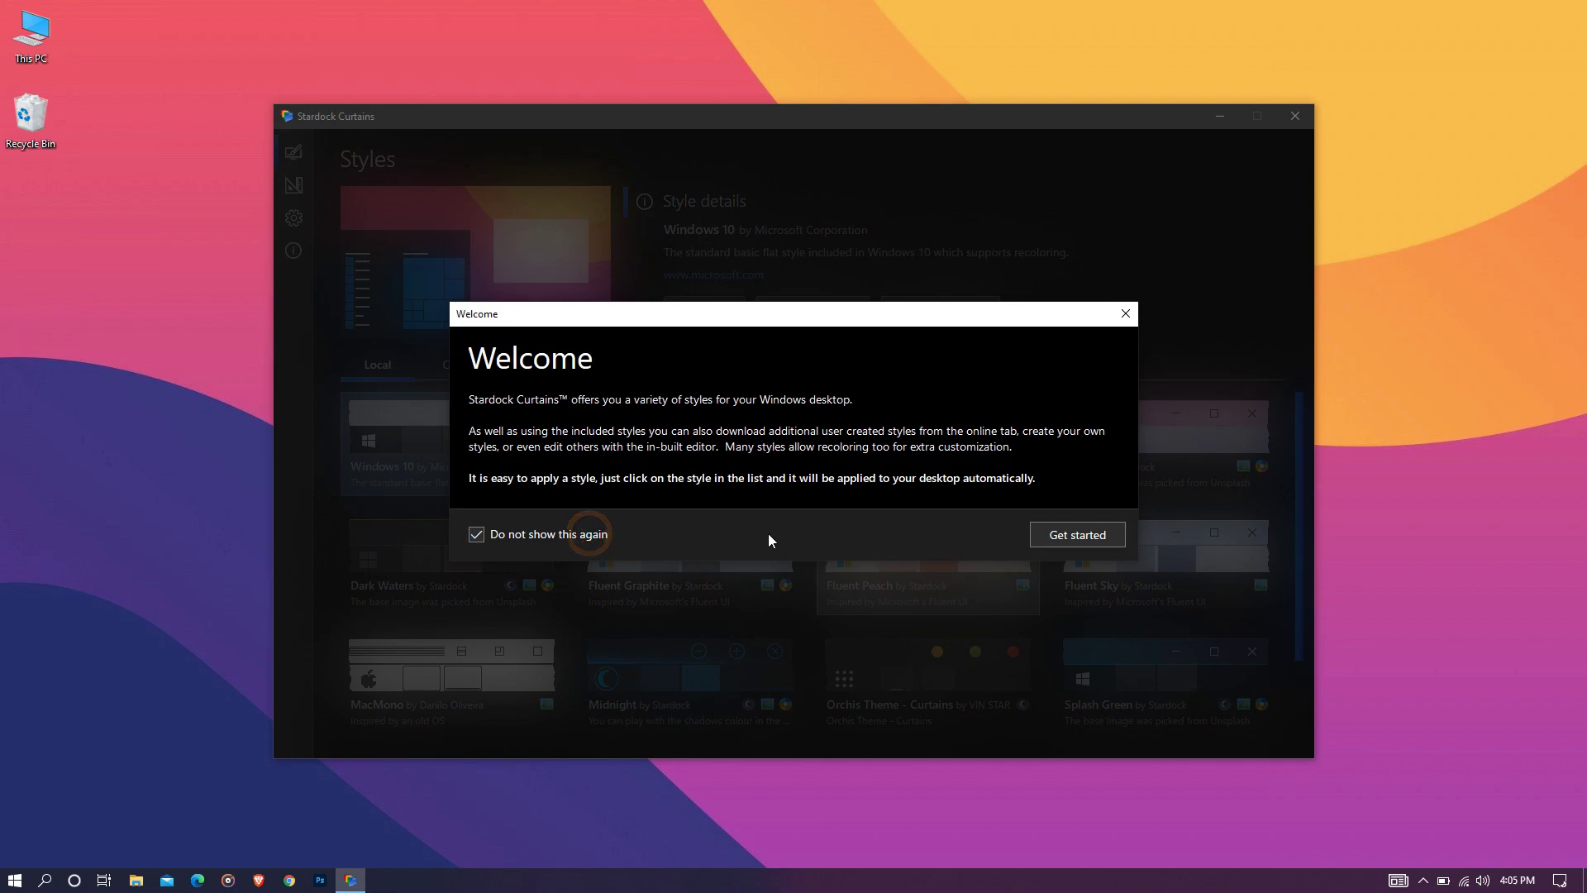
pyautogui.click(1033, 545)
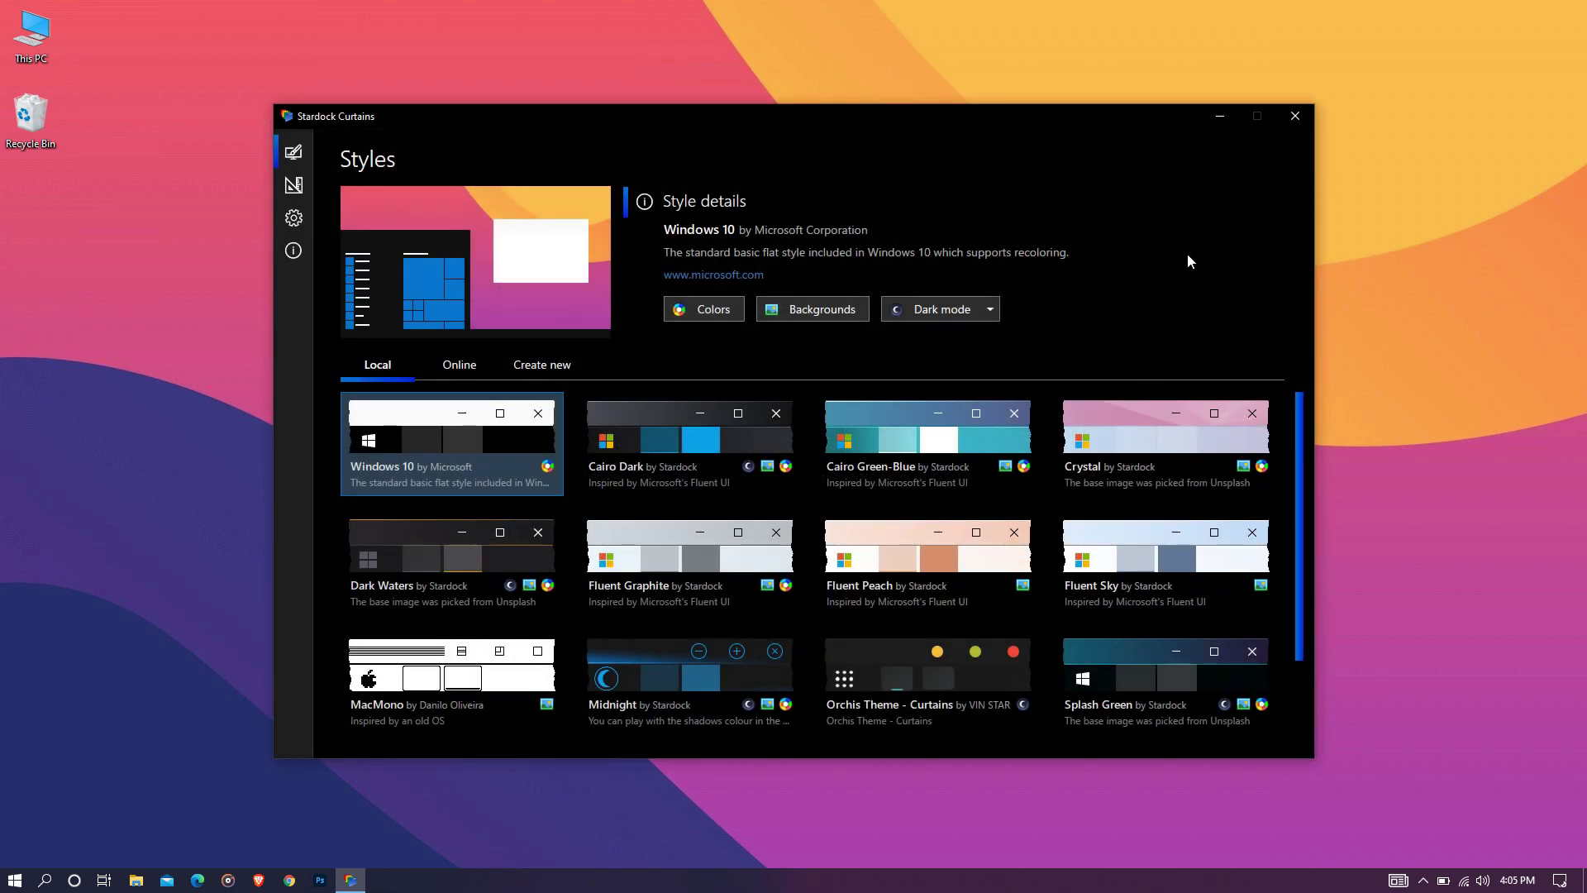
# - Load the orchis theme - curtains file from the desktop and apply the Orchis Theme - Curtains style
pyautogui.click(1220, 117)
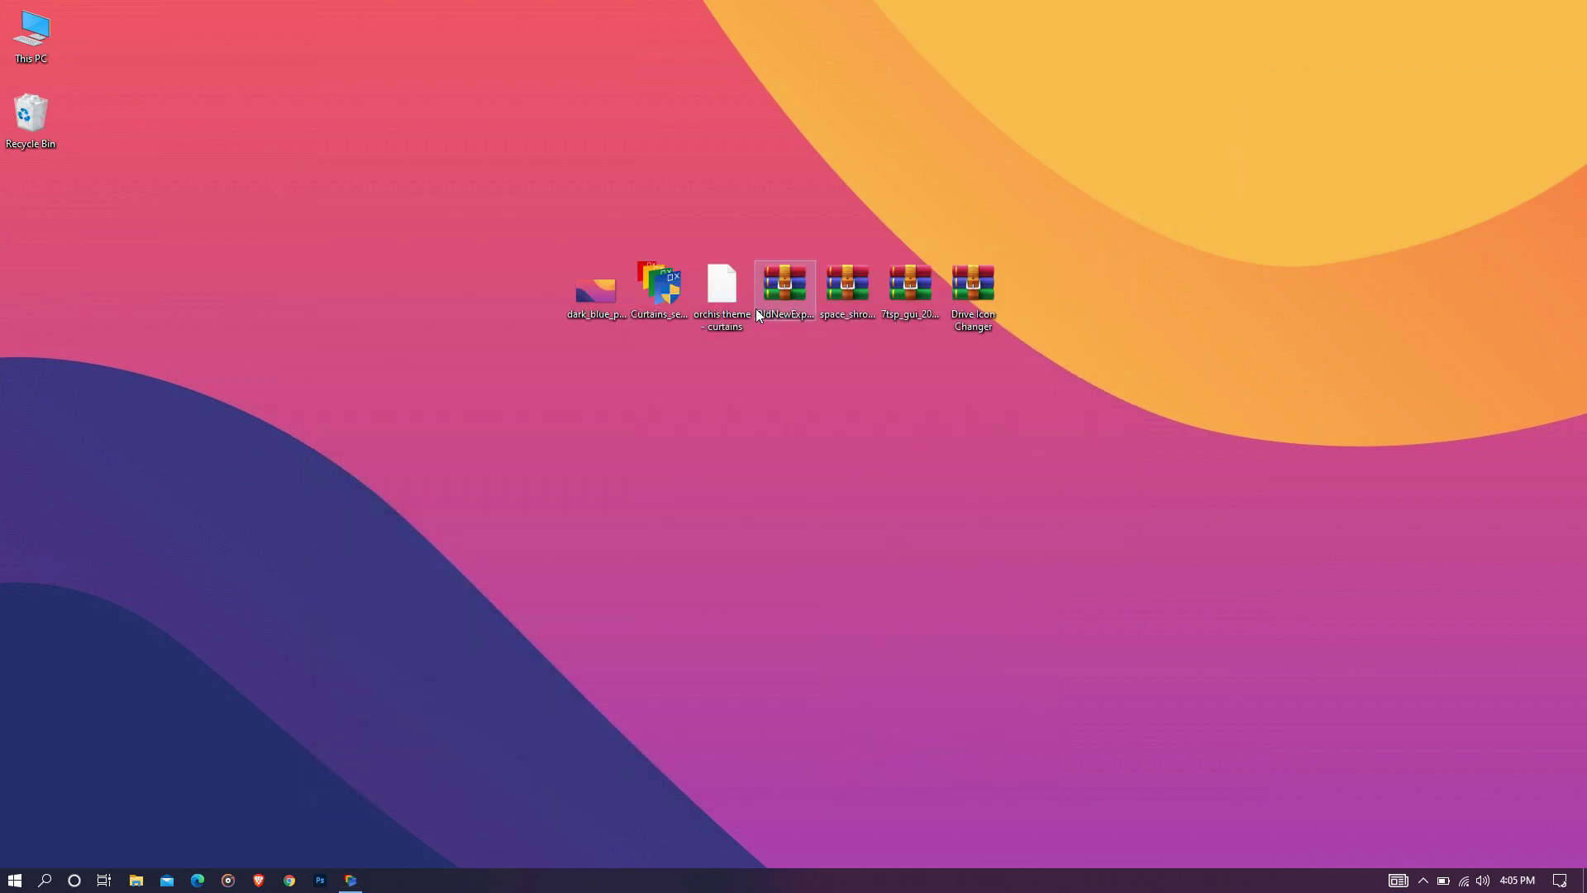
pyautogui.doubleClick(731, 285)
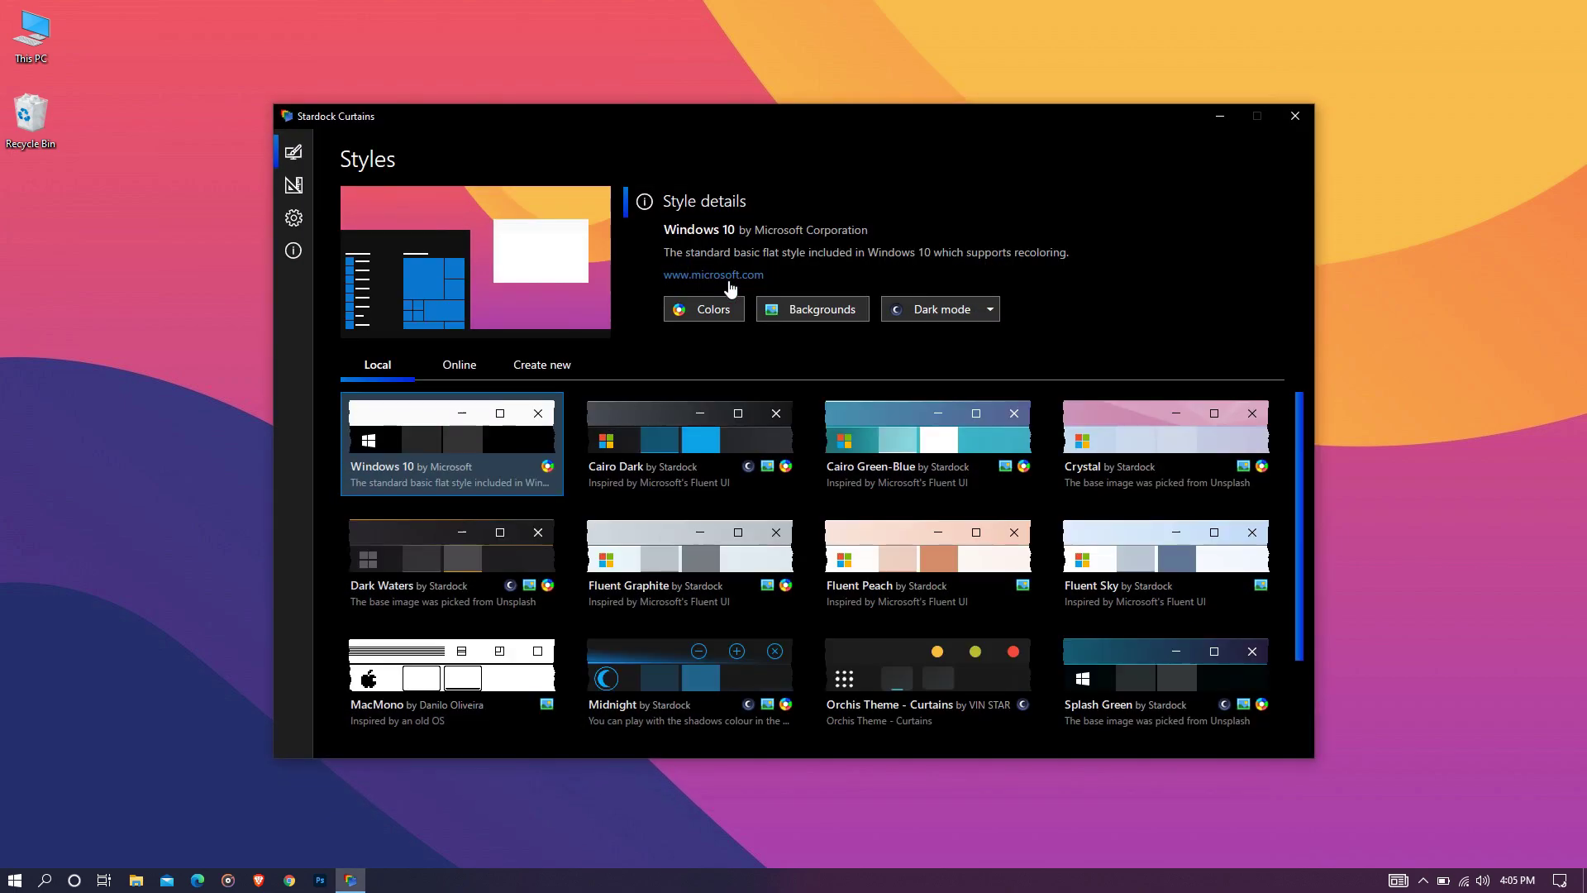
pyautogui.scroll(-2, 876, 505)
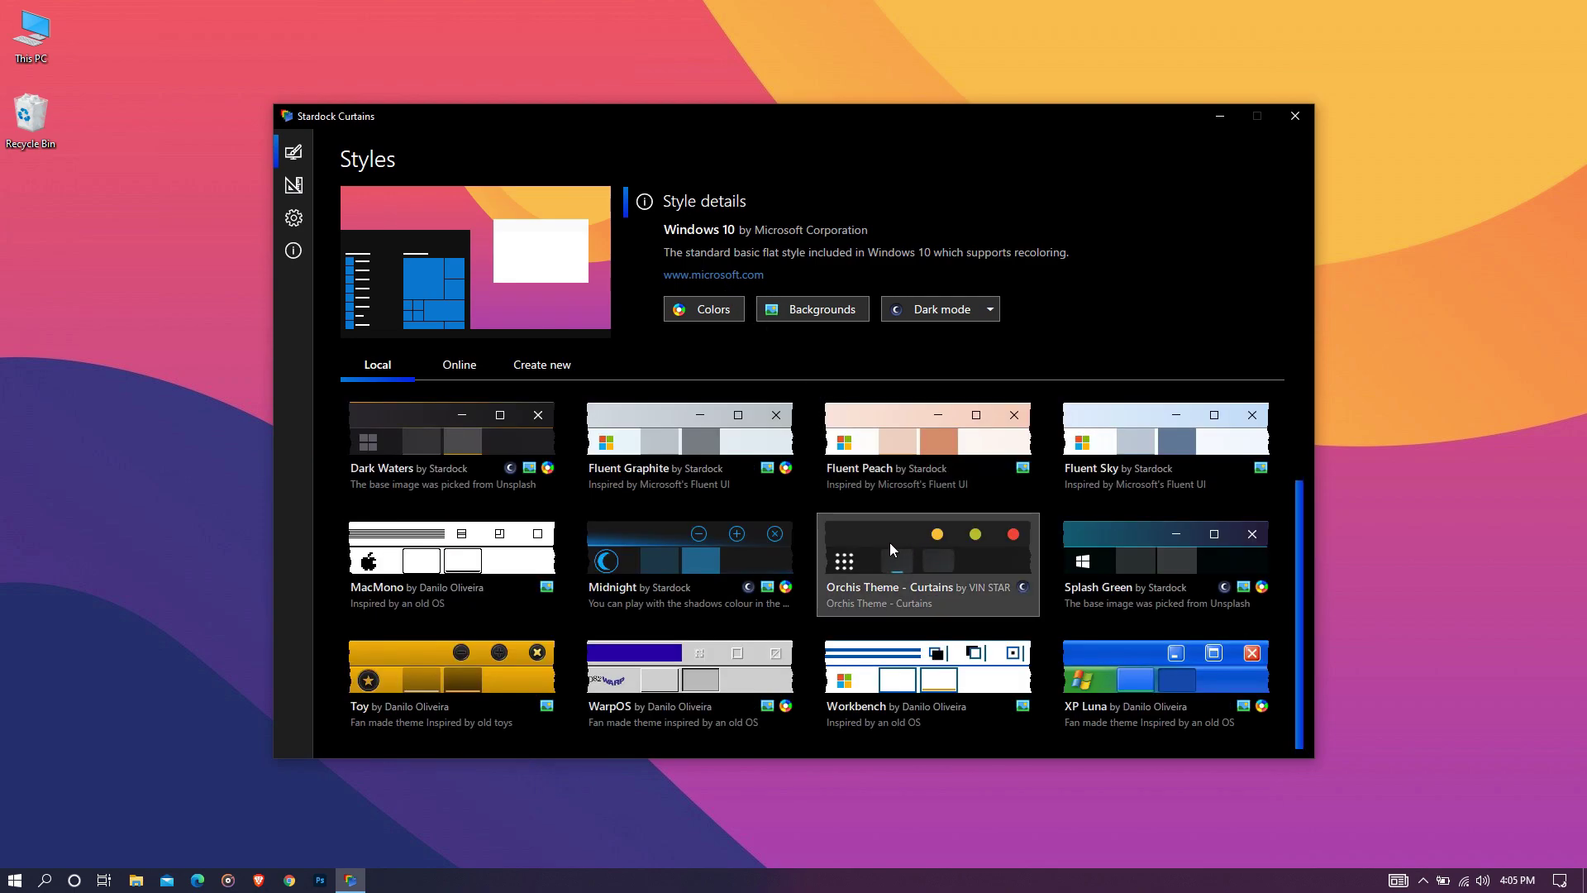
pyautogui.click(906, 540)
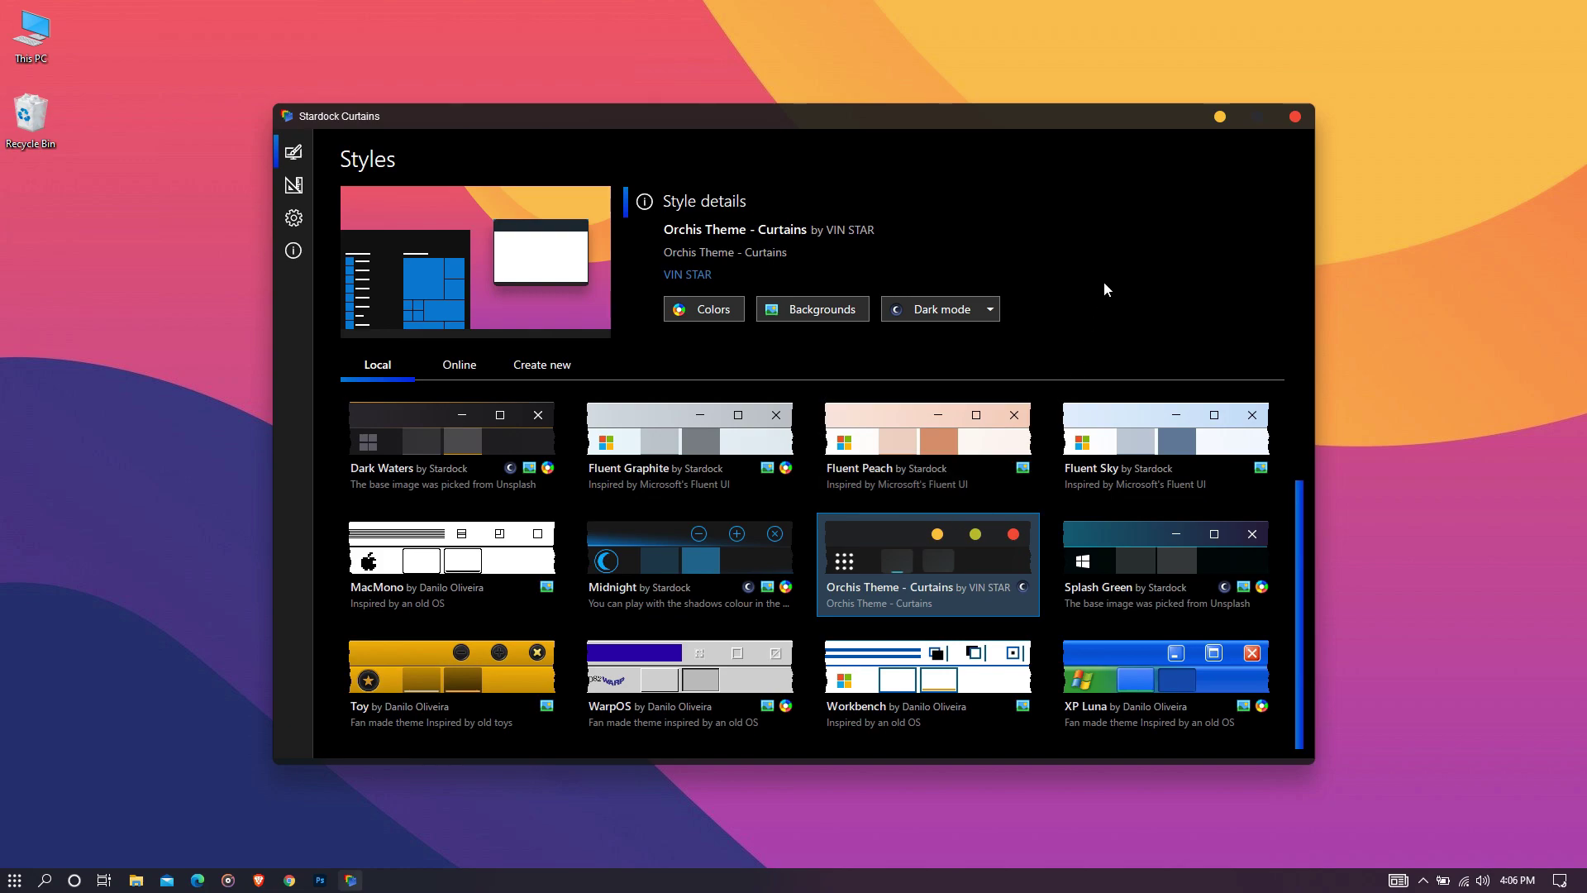
pyautogui.click(1293, 116)
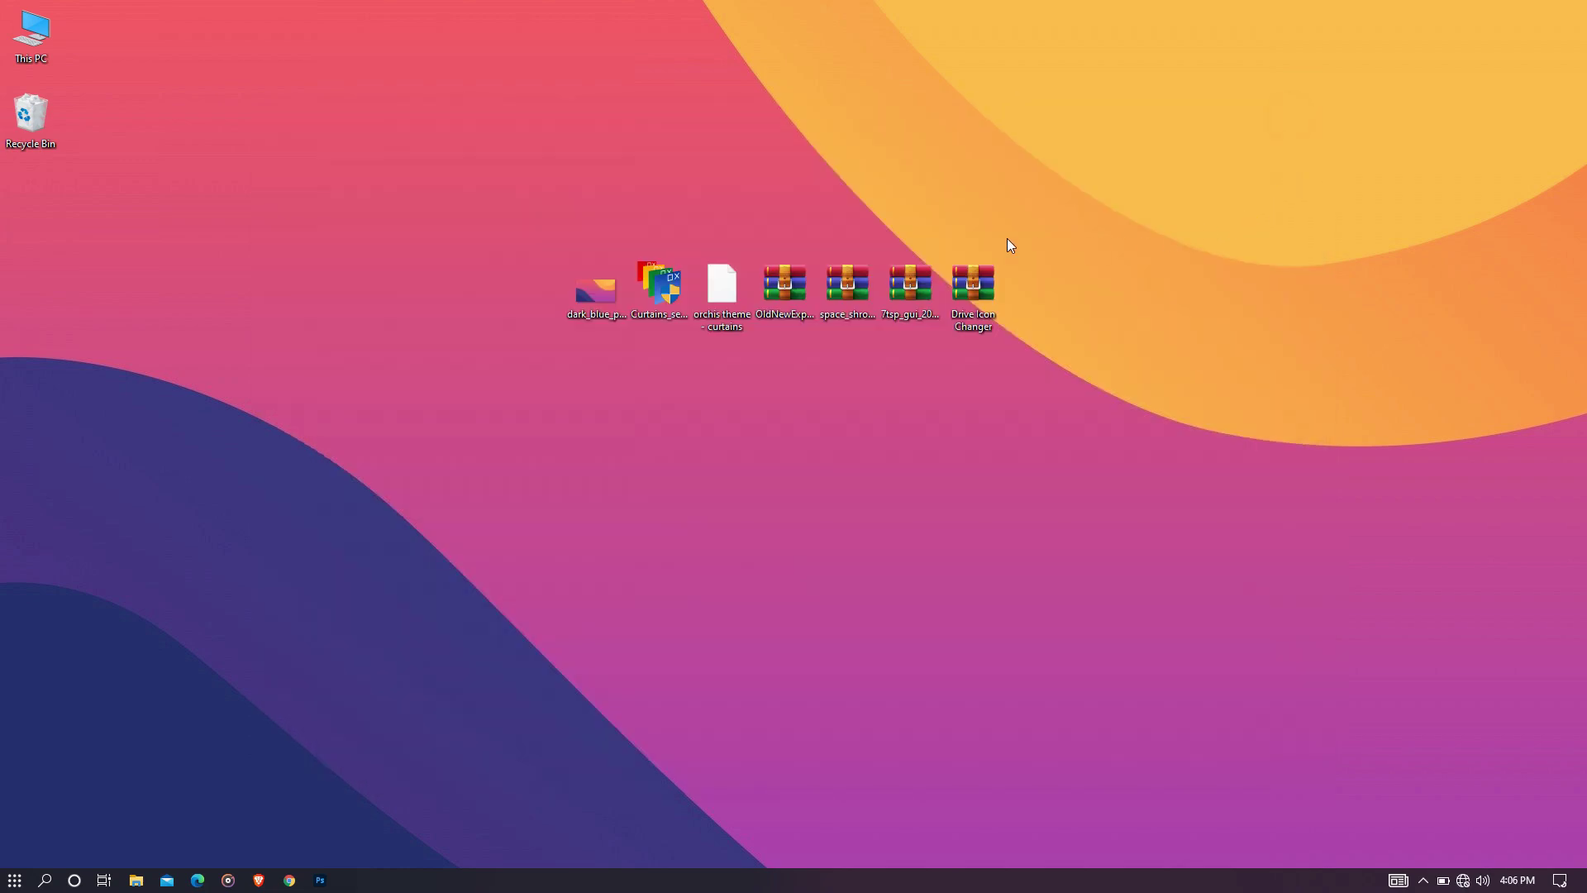
# - Examine the new style on a This PC window, both floating and maximized, and close the window
pyautogui.doubleClick(42, 29)
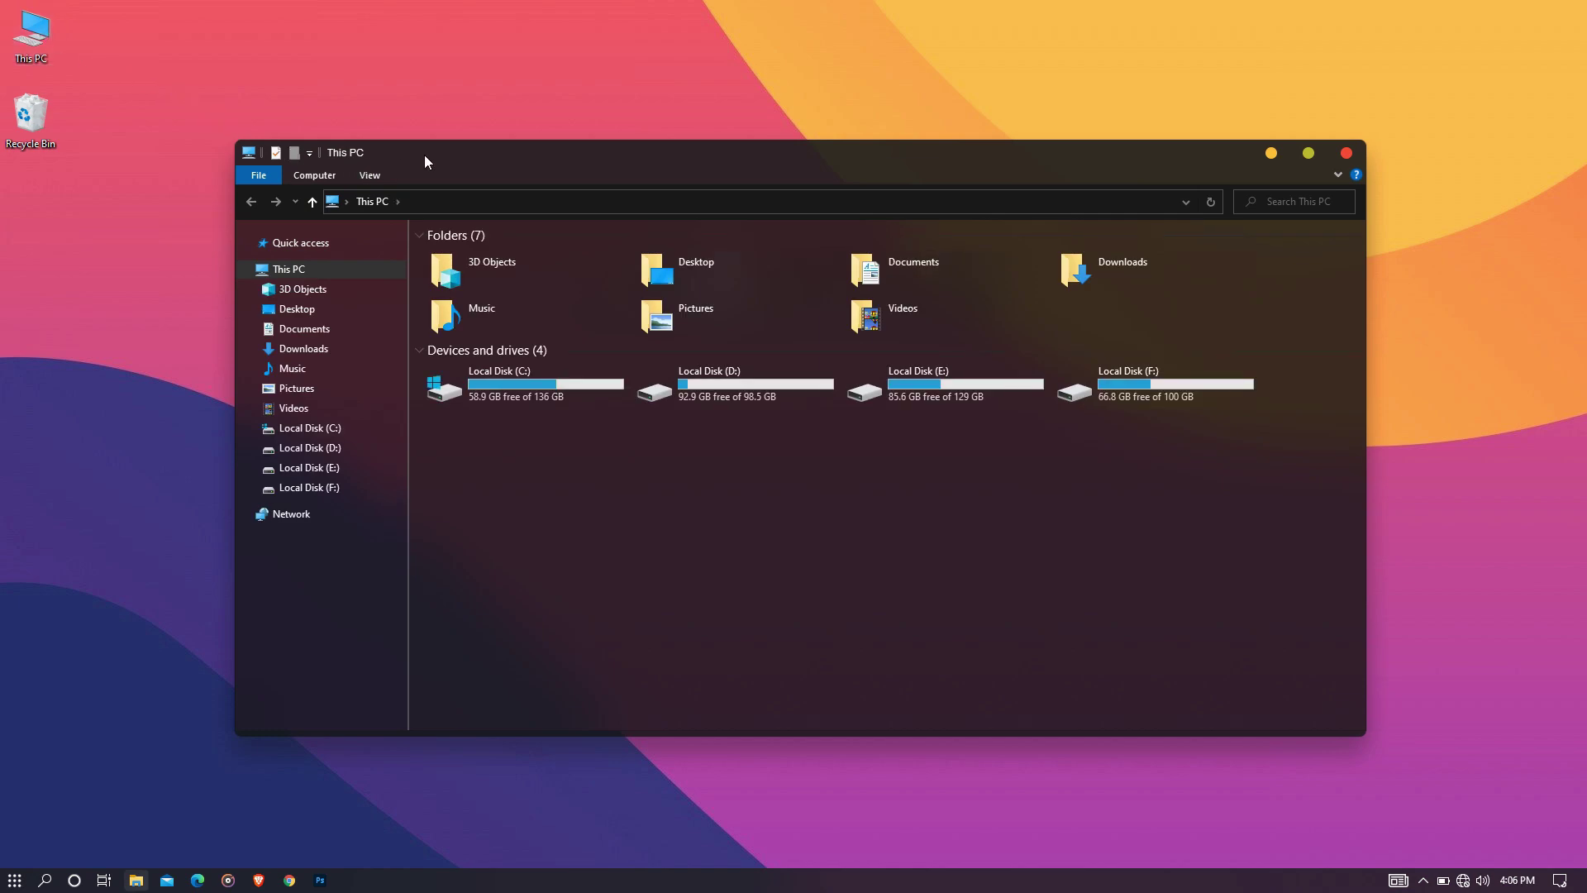
pyautogui.moveTo(424, 155); pyautogui.dragTo(342, 170)
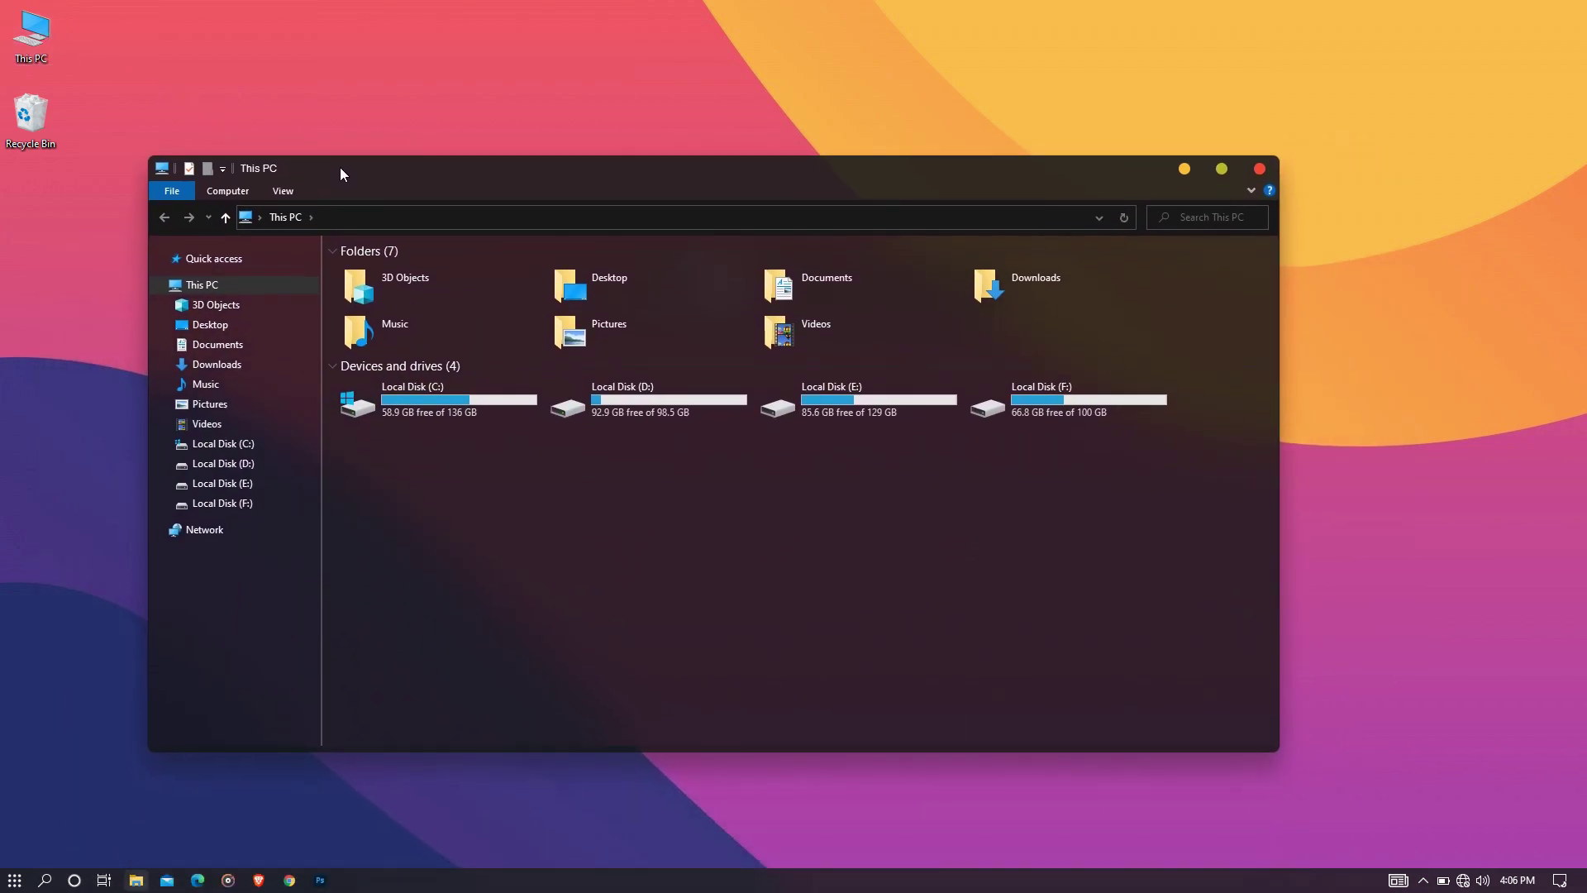
pyautogui.doubleClick(691, 170)
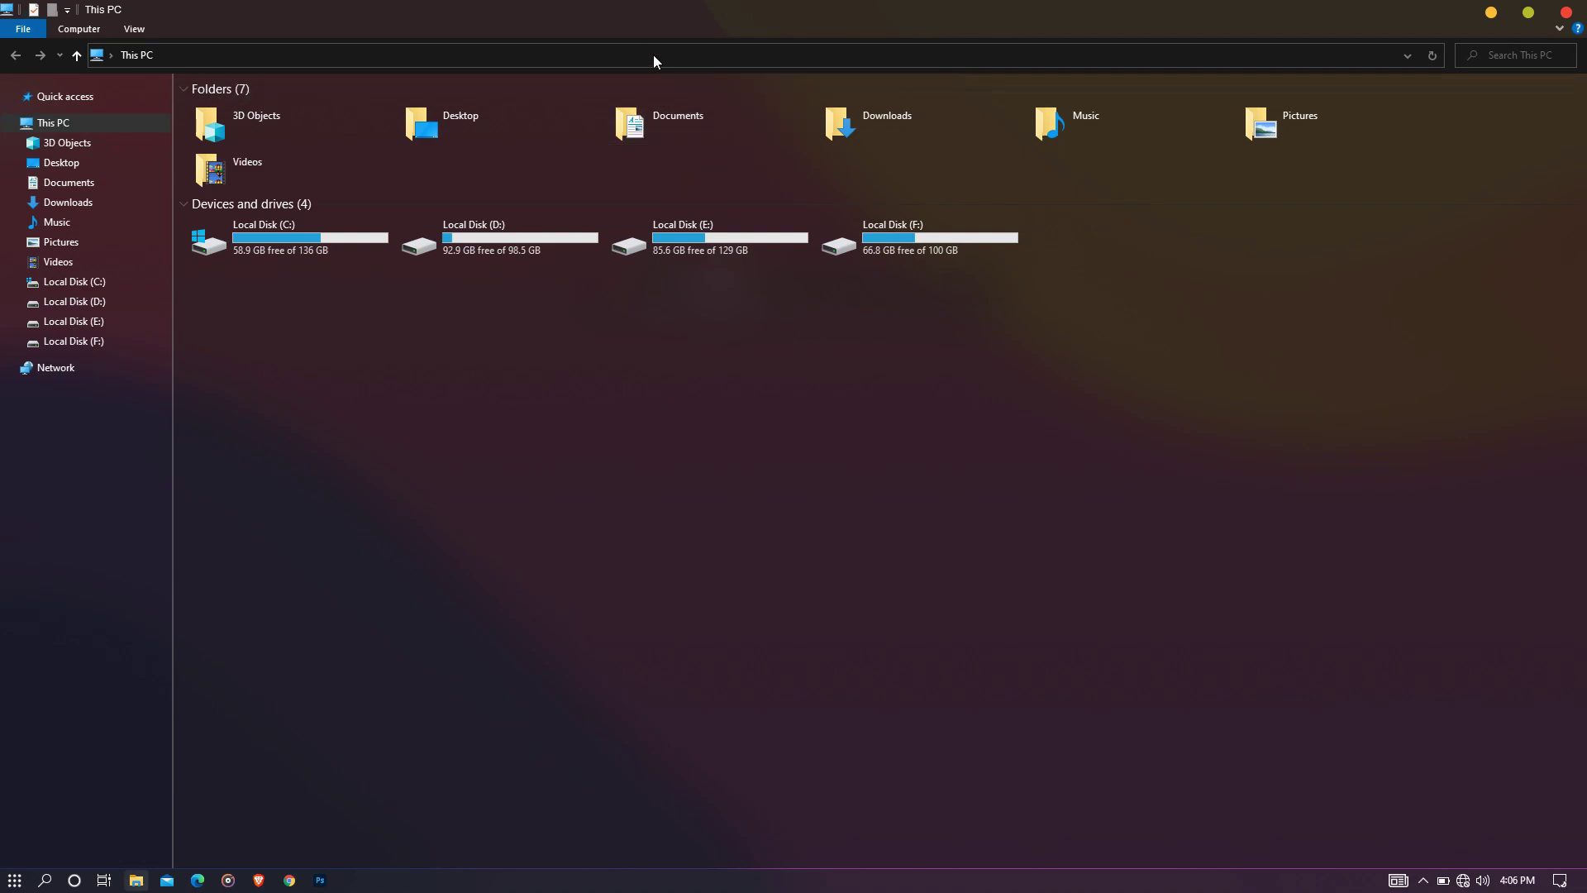
pyautogui.doubleClick(653, 6)
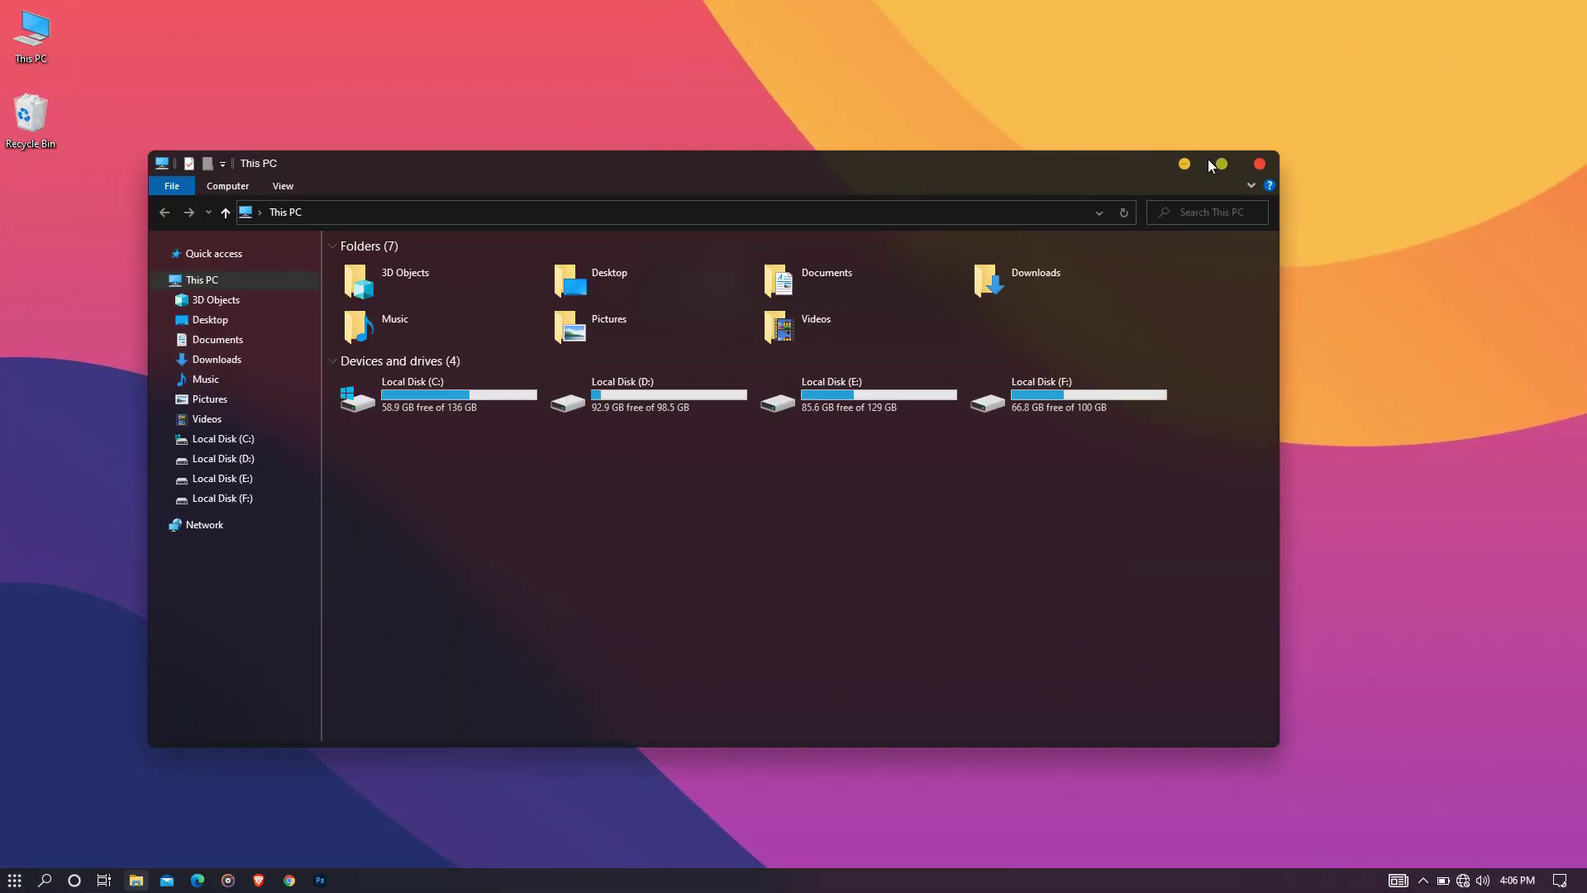
pyautogui.click(1259, 164)
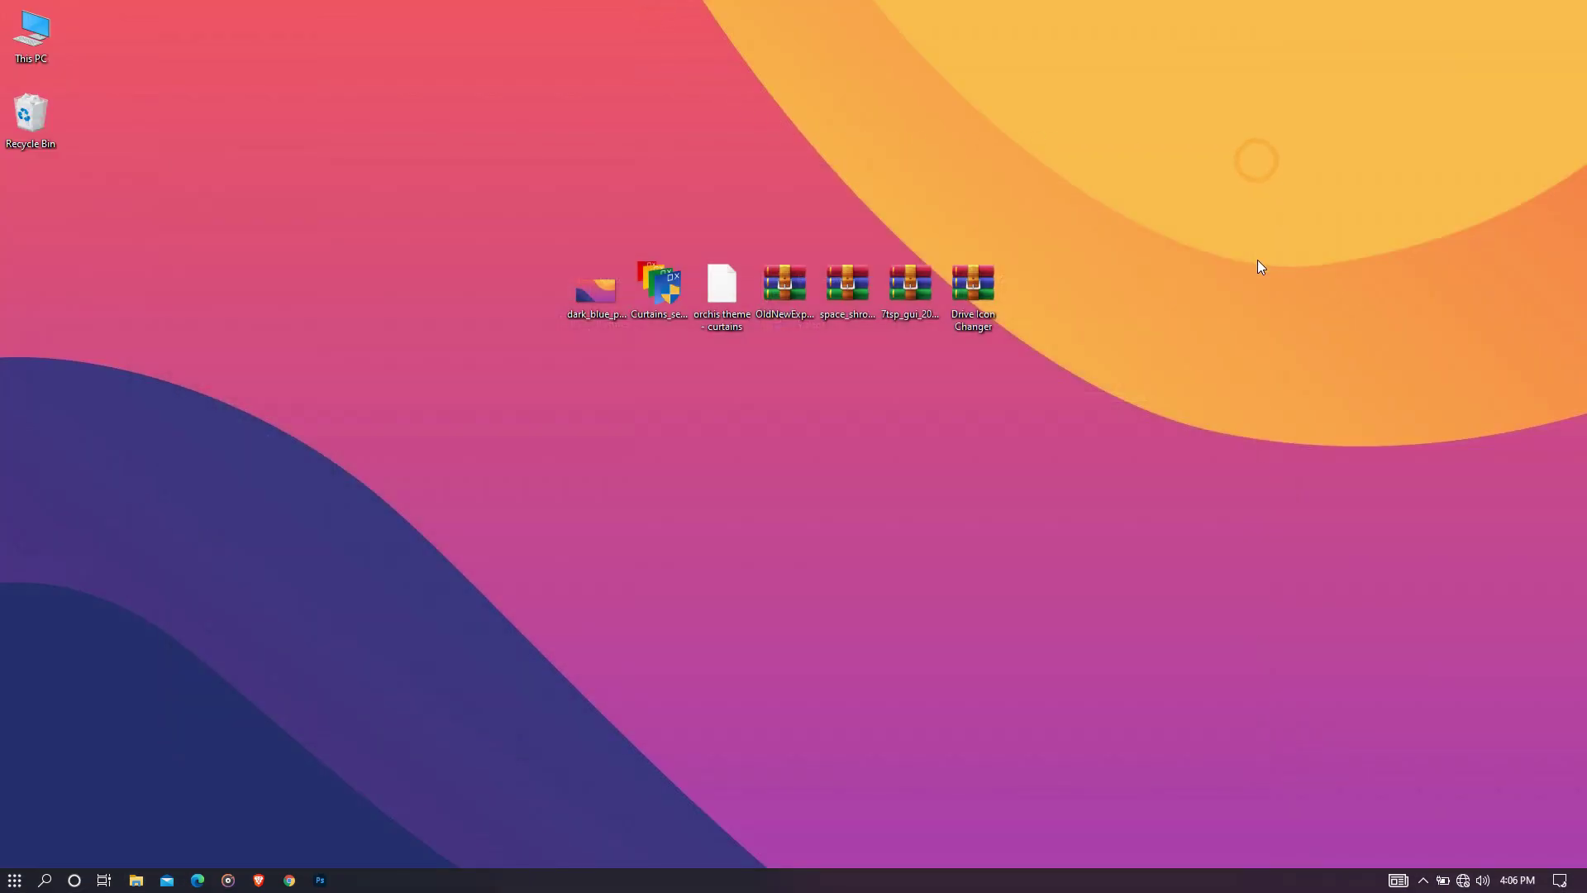
# - Extract the OldNewExplorer archive to its own desktop folder and run OldNewExplorerCfg from it
pyautogui.rightClick(787, 296)
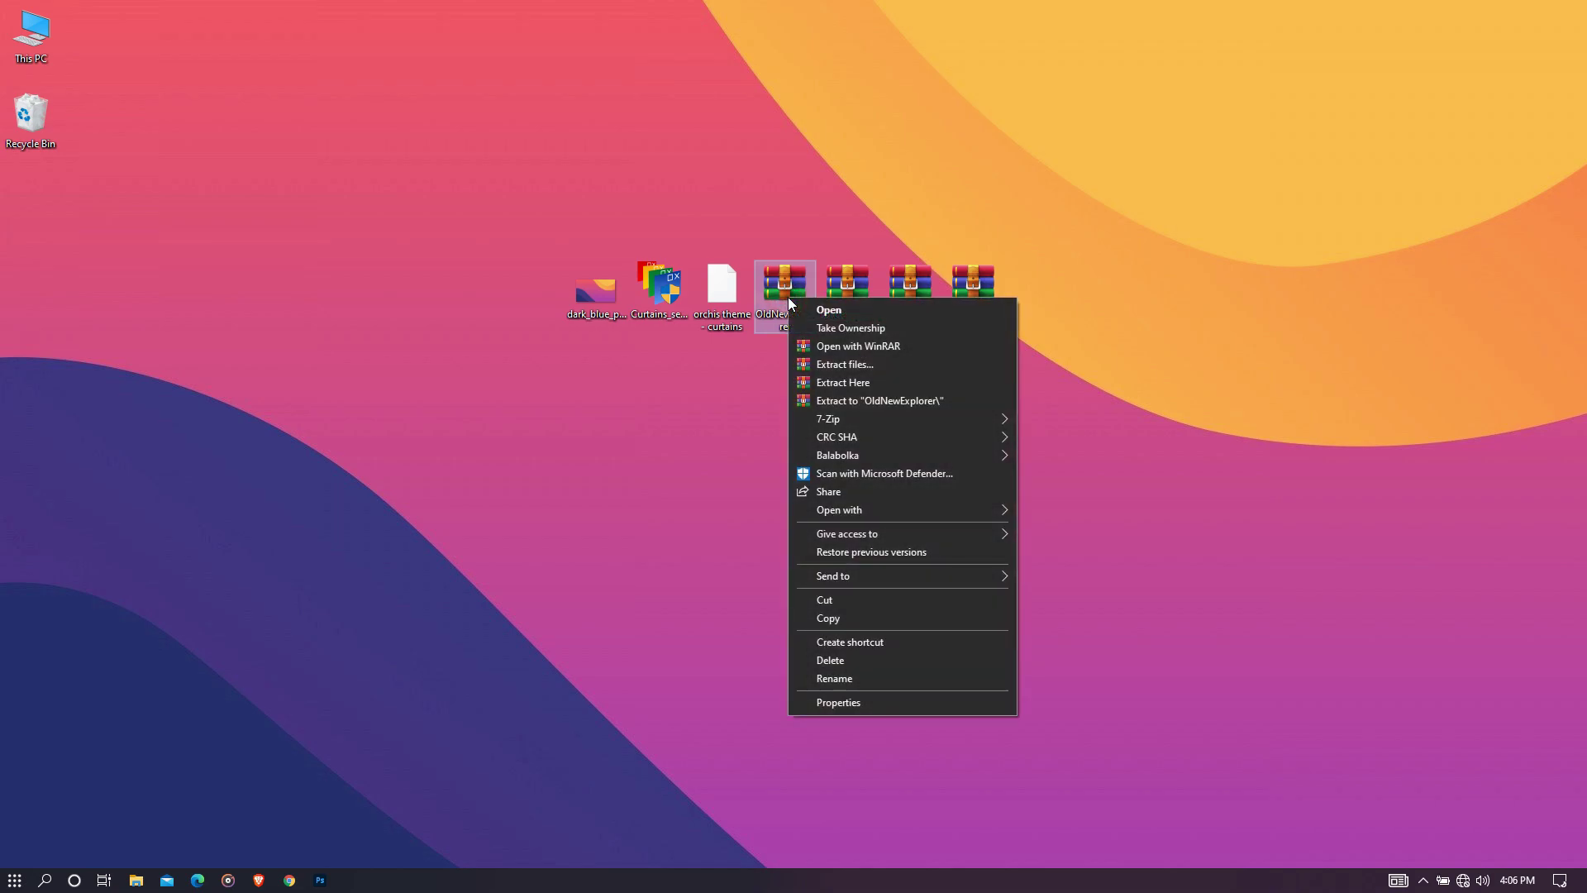
pyautogui.click(824, 365)
pyautogui.click(842, 624)
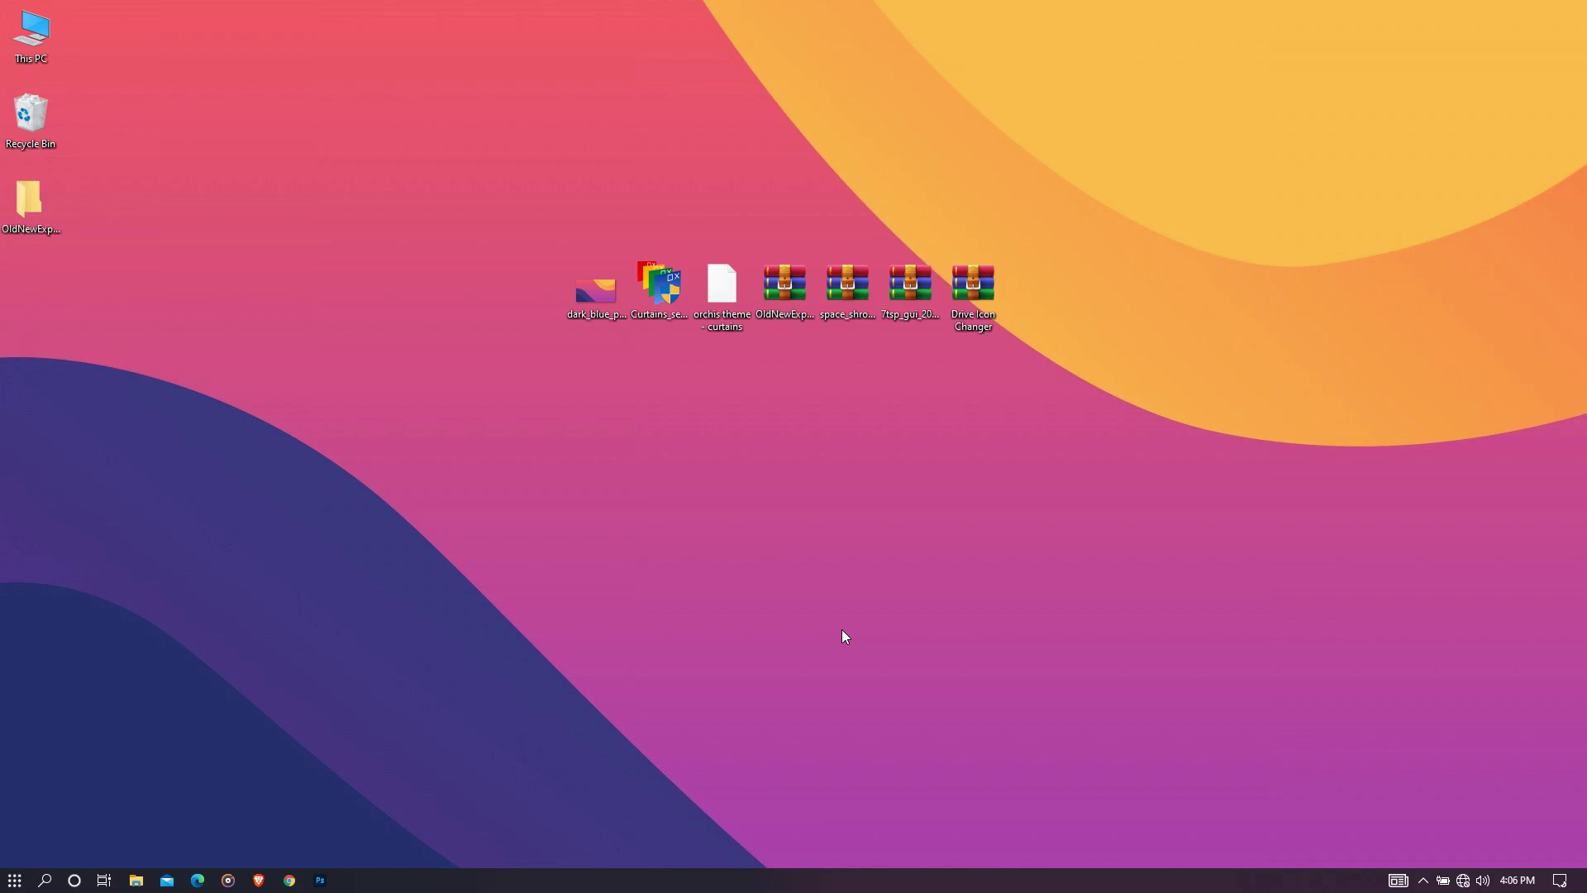
pyautogui.doubleClick(31, 201)
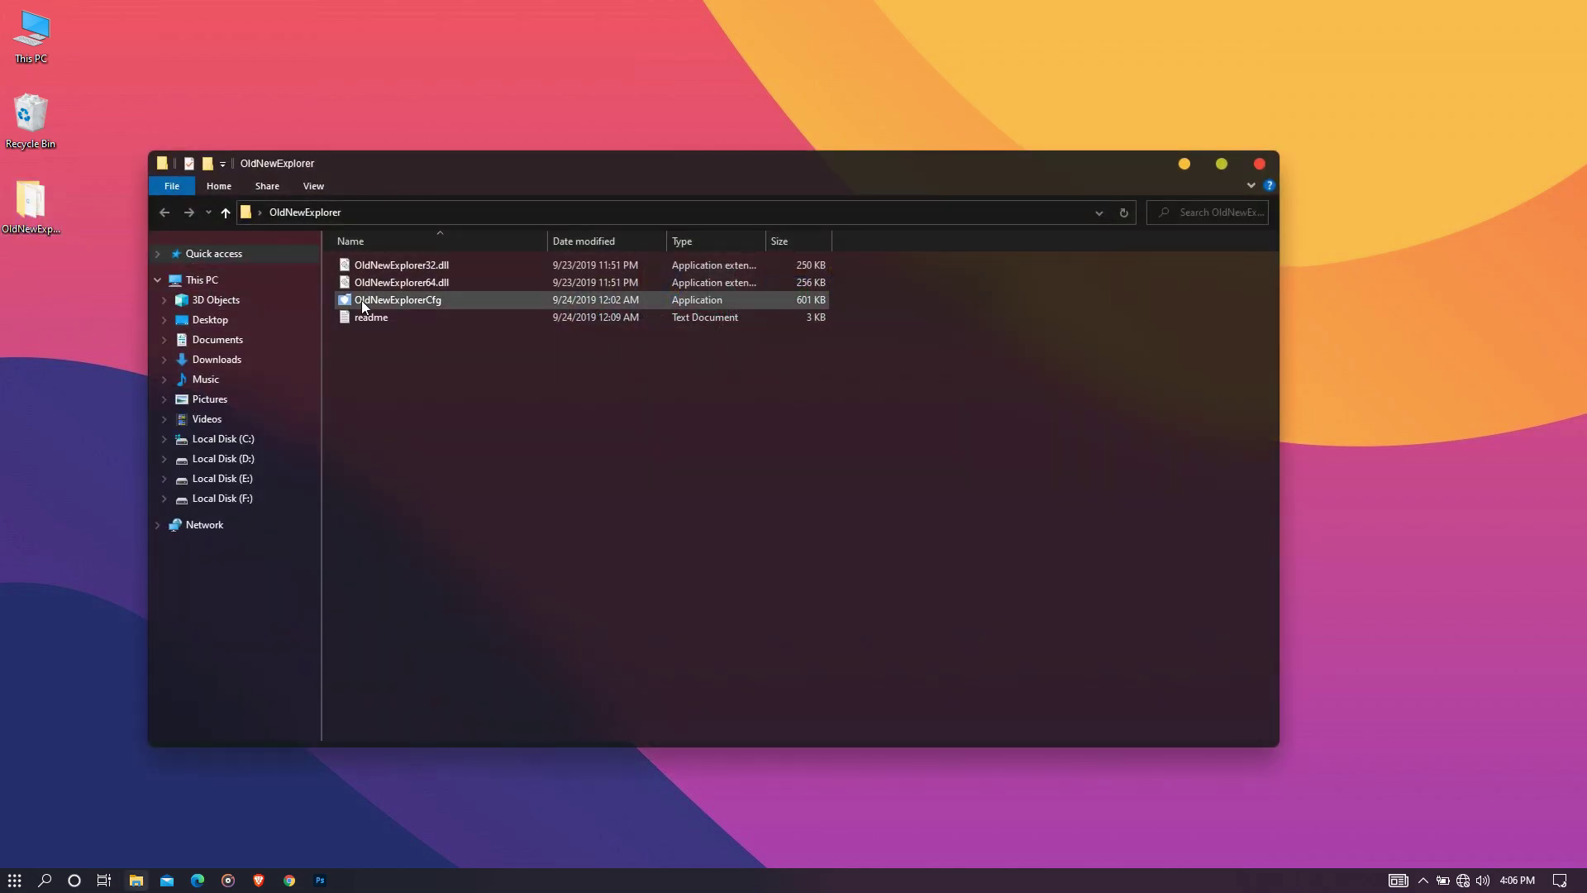
pyautogui.click(397, 302)
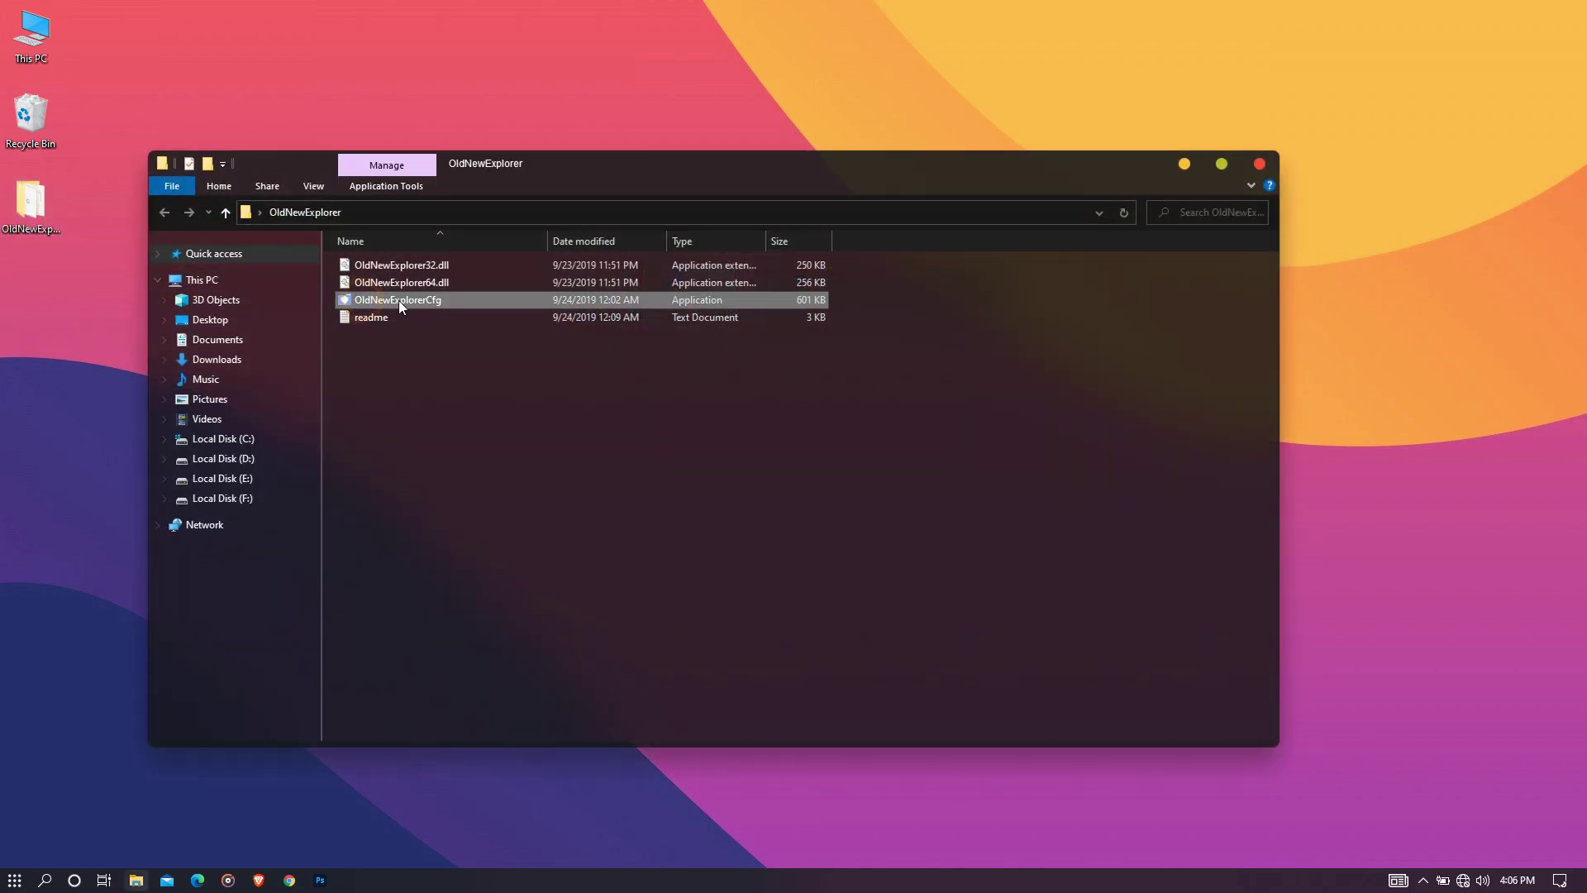
pyautogui.doubleClick(457, 301)
# - Enable classical drive grouping, libraries, command bar instead of Ribbon and alternate navigation buttons, install the shell extension, and close the configuration and folder windows
pyautogui.click(651, 333)
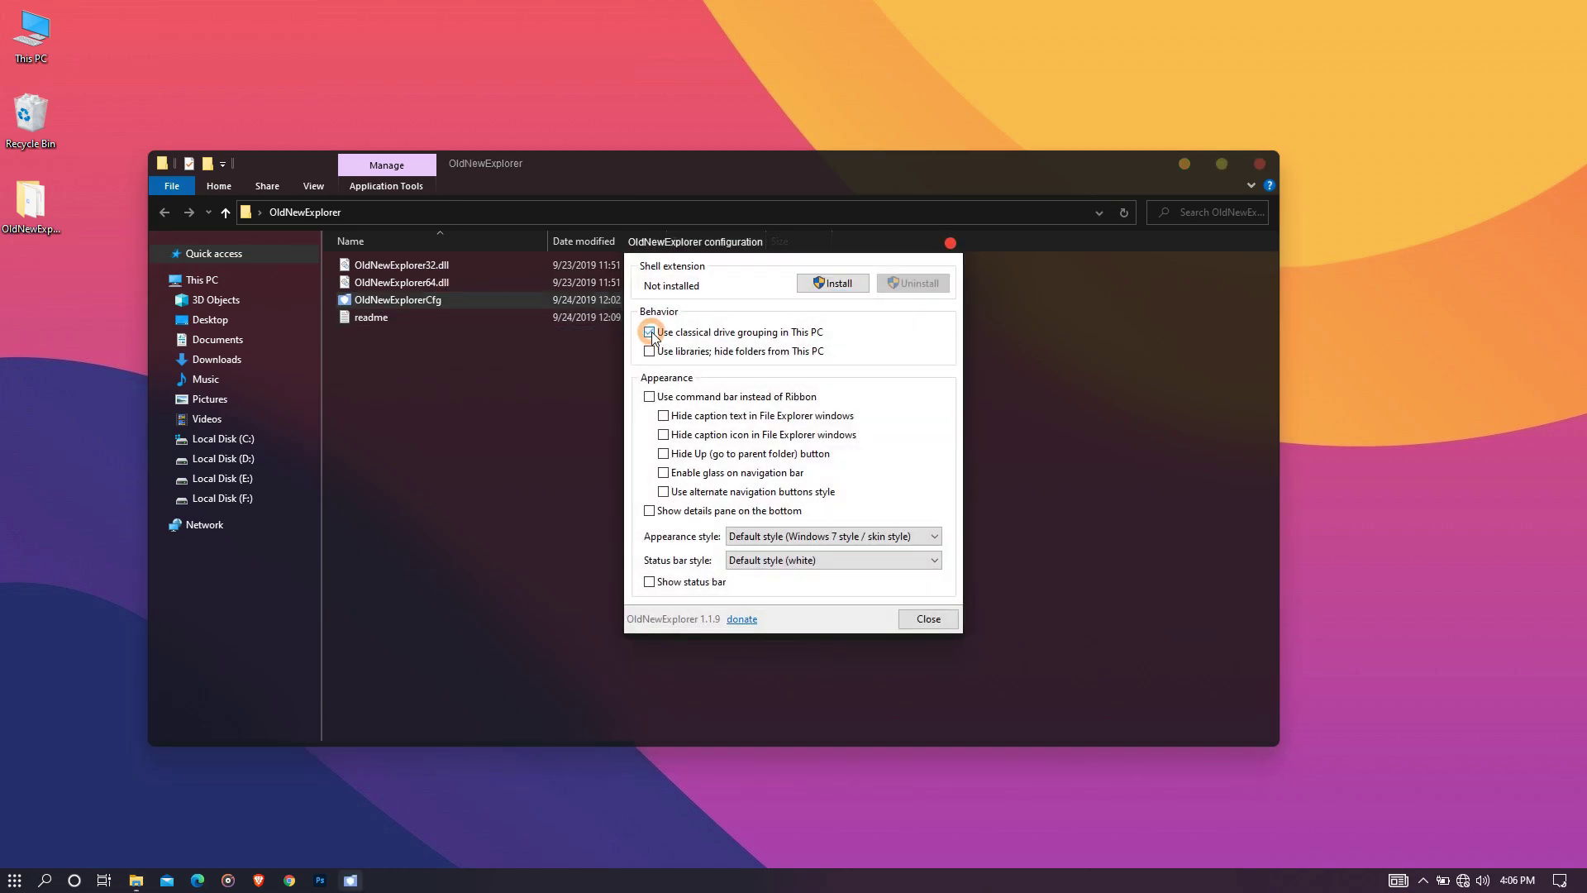
pyautogui.click(650, 351)
pyautogui.click(651, 397)
pyautogui.click(664, 492)
pyautogui.click(818, 286)
pyautogui.click(905, 621)
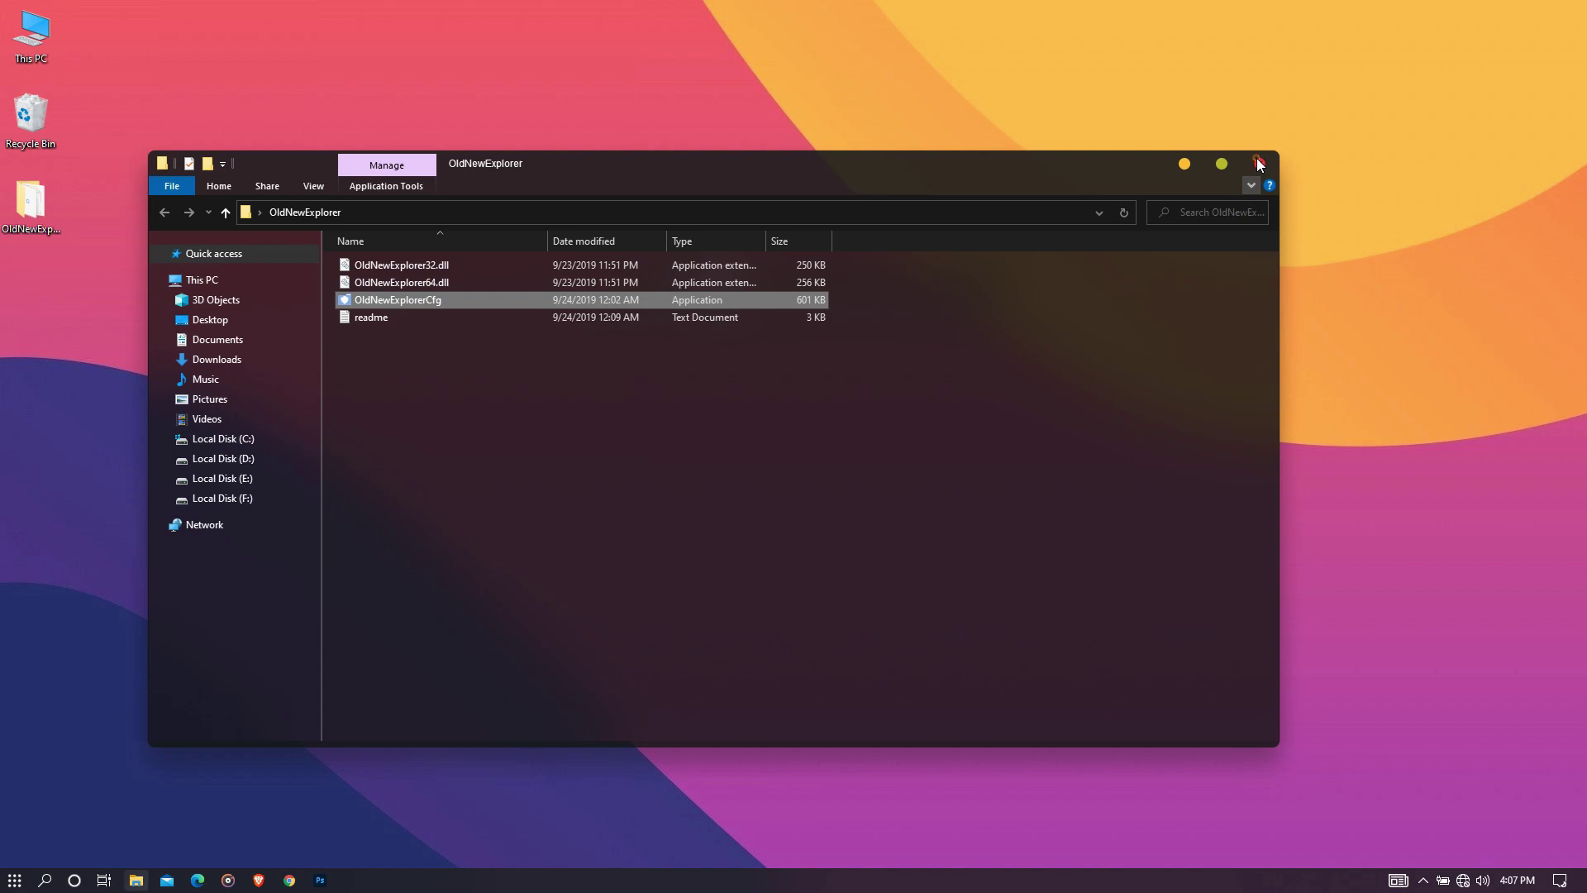
pyautogui.click(1257, 161)
# - Examine the new Explorer layout on a This PC window, both floating and maximized, and close the window
pyautogui.doubleClick(33, 33)
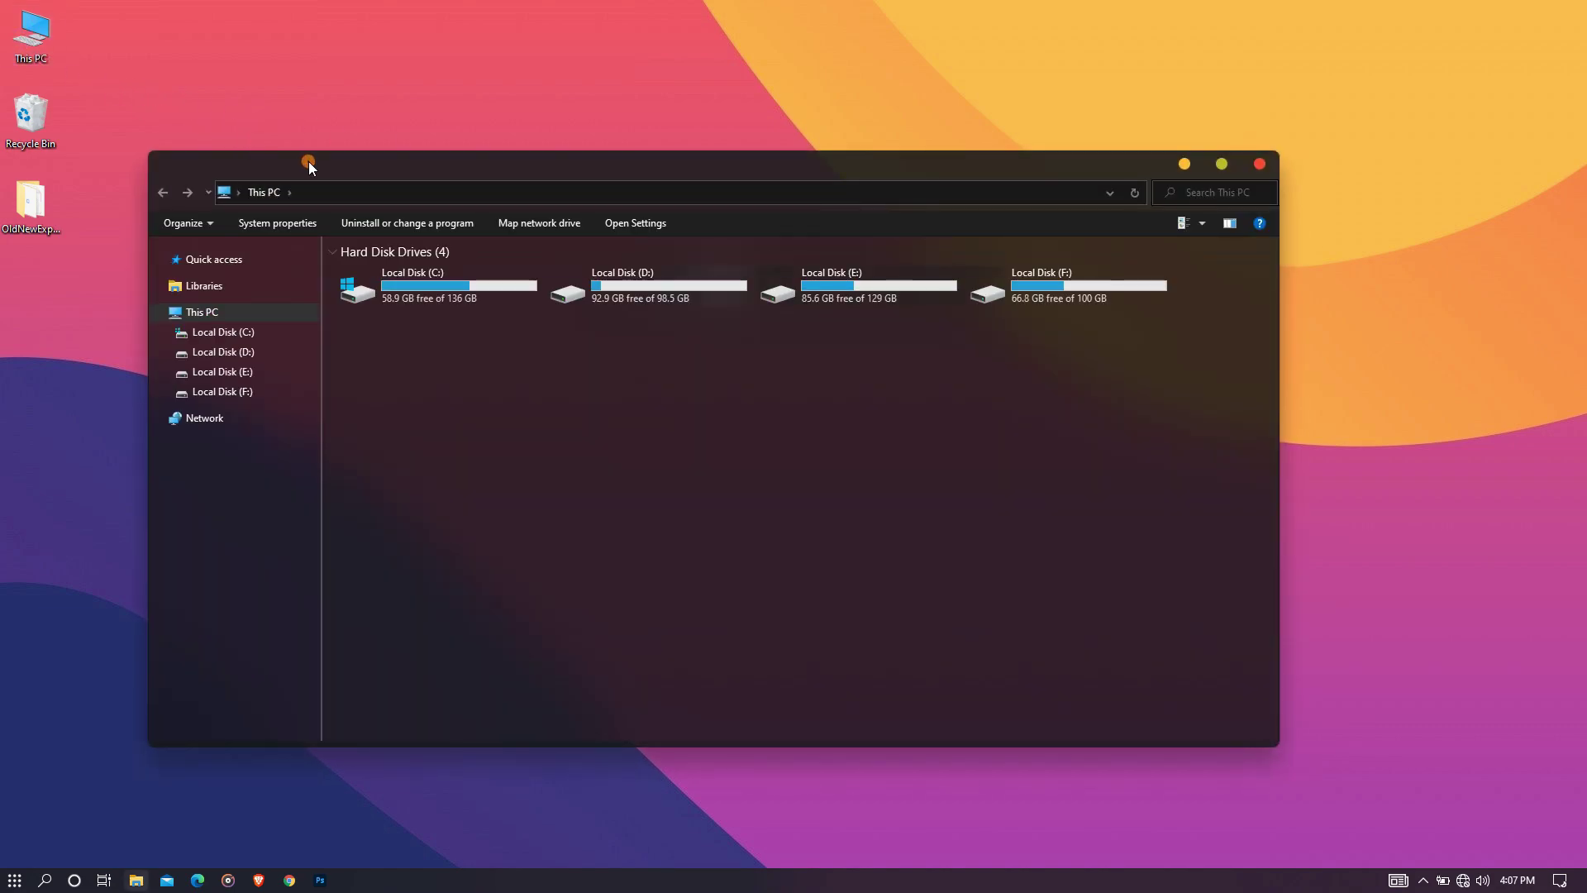
pyautogui.moveTo(309, 161); pyautogui.dragTo(393, 188)
pyautogui.doubleClick(393, 189)
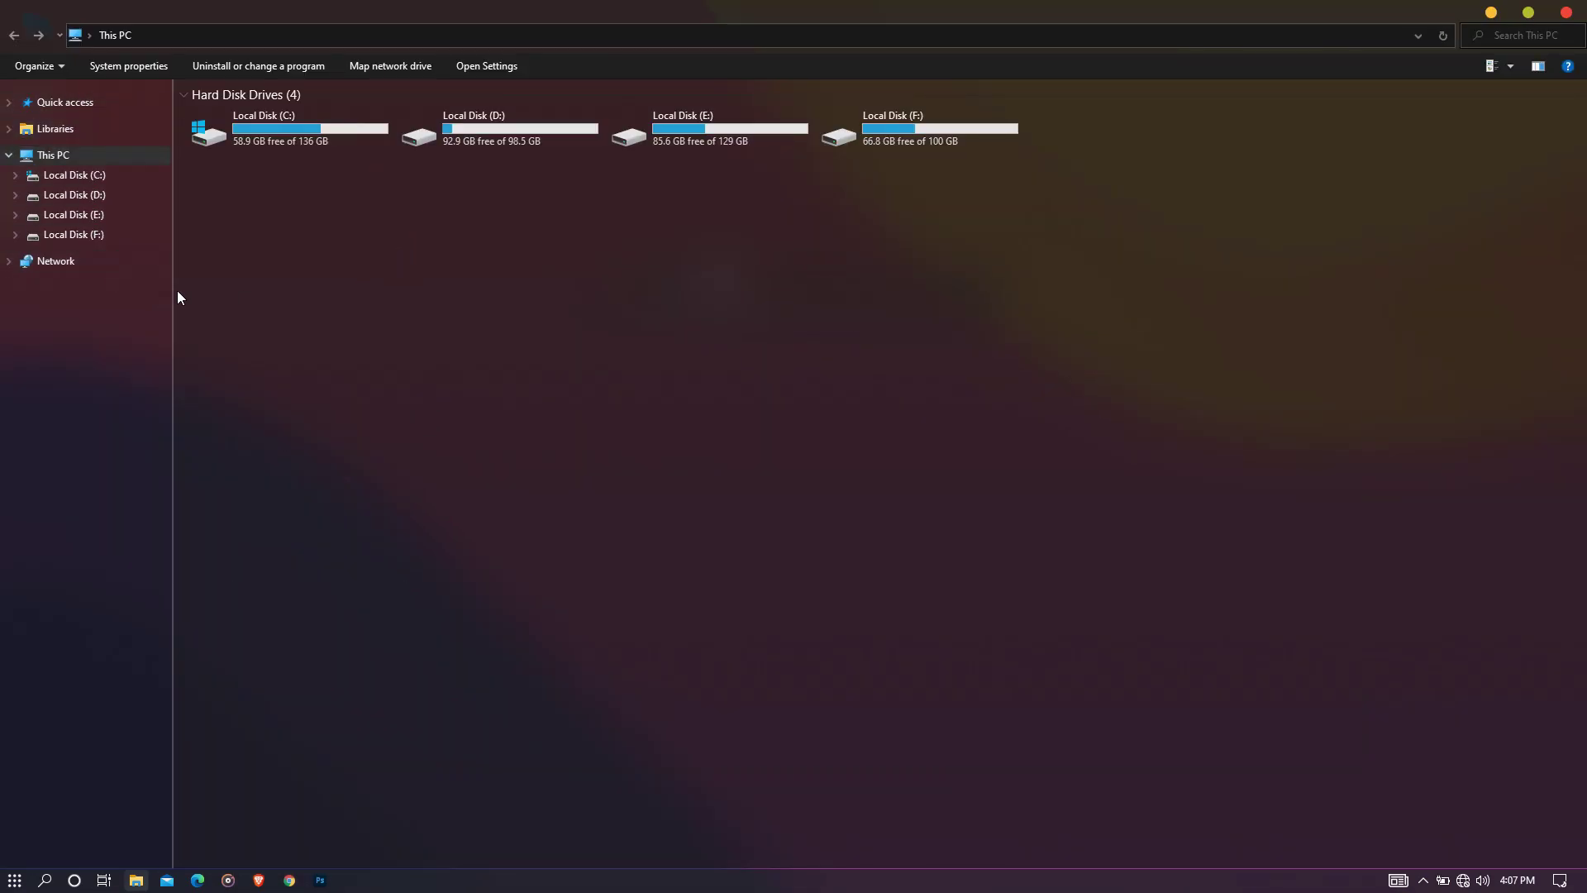
pyautogui.doubleClick(511, 6)
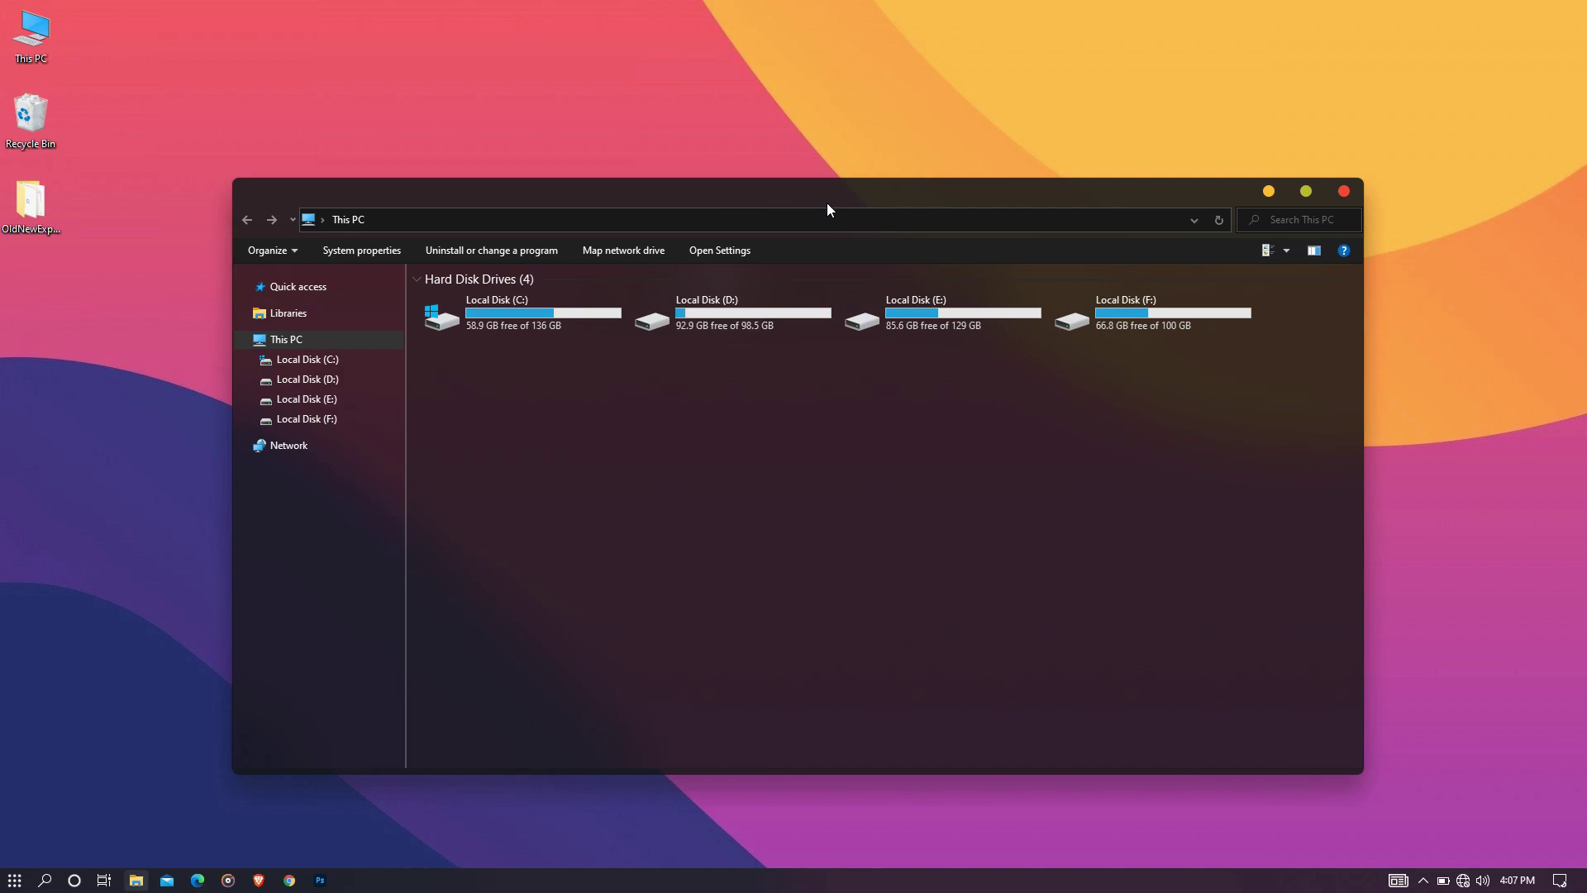
pyautogui.click(1342, 193)
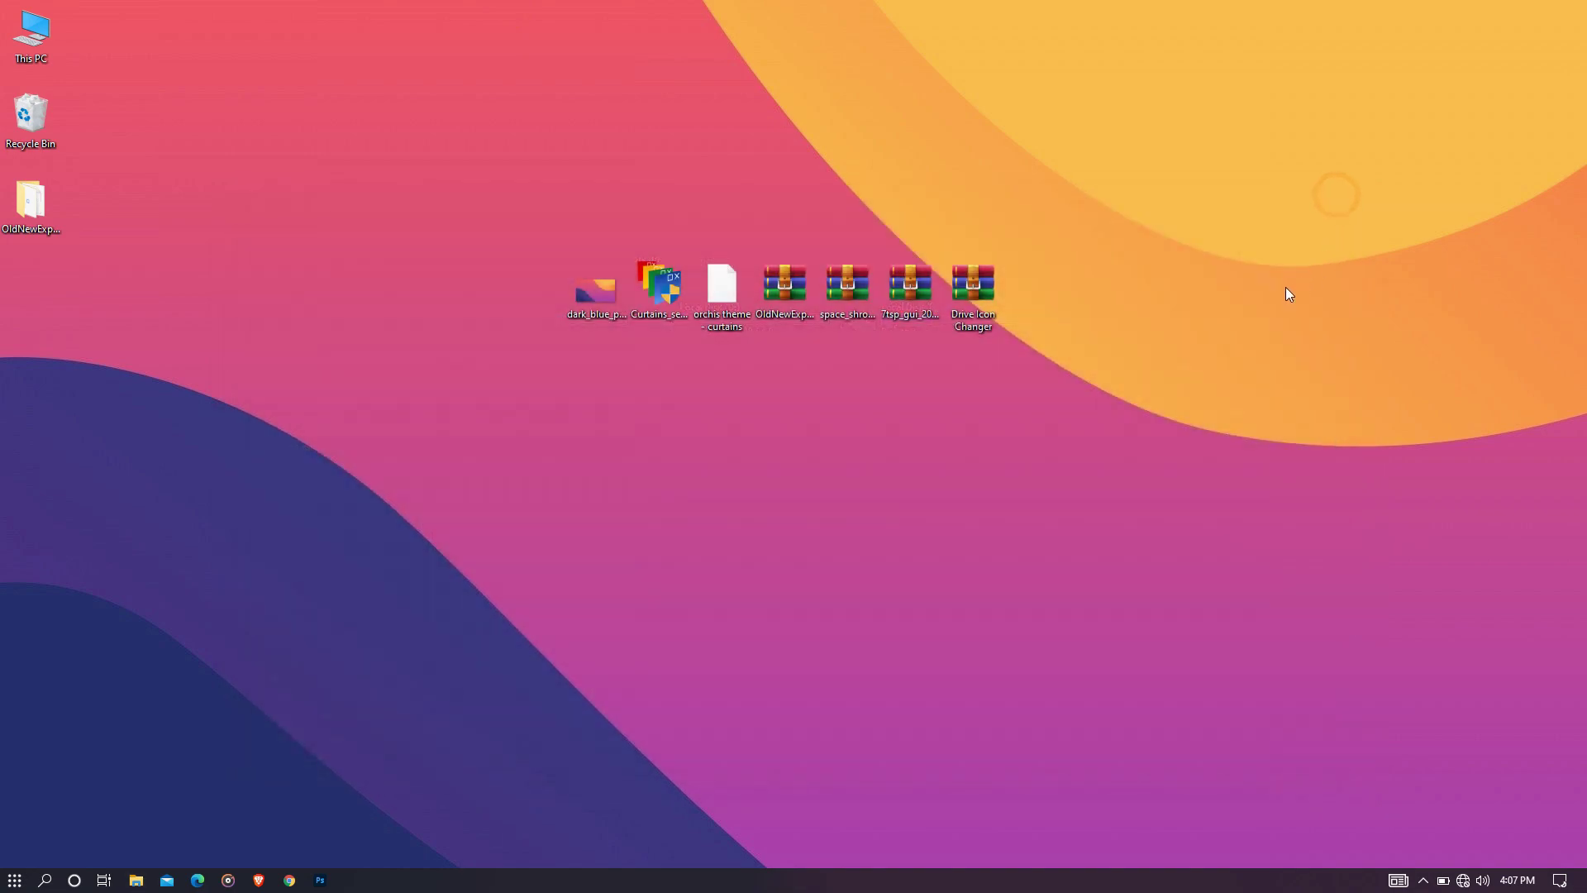
# - Extract the space_shrooms icons archive on the desktop and open its 7TSP Icon themes folder
pyautogui.click(856, 300)
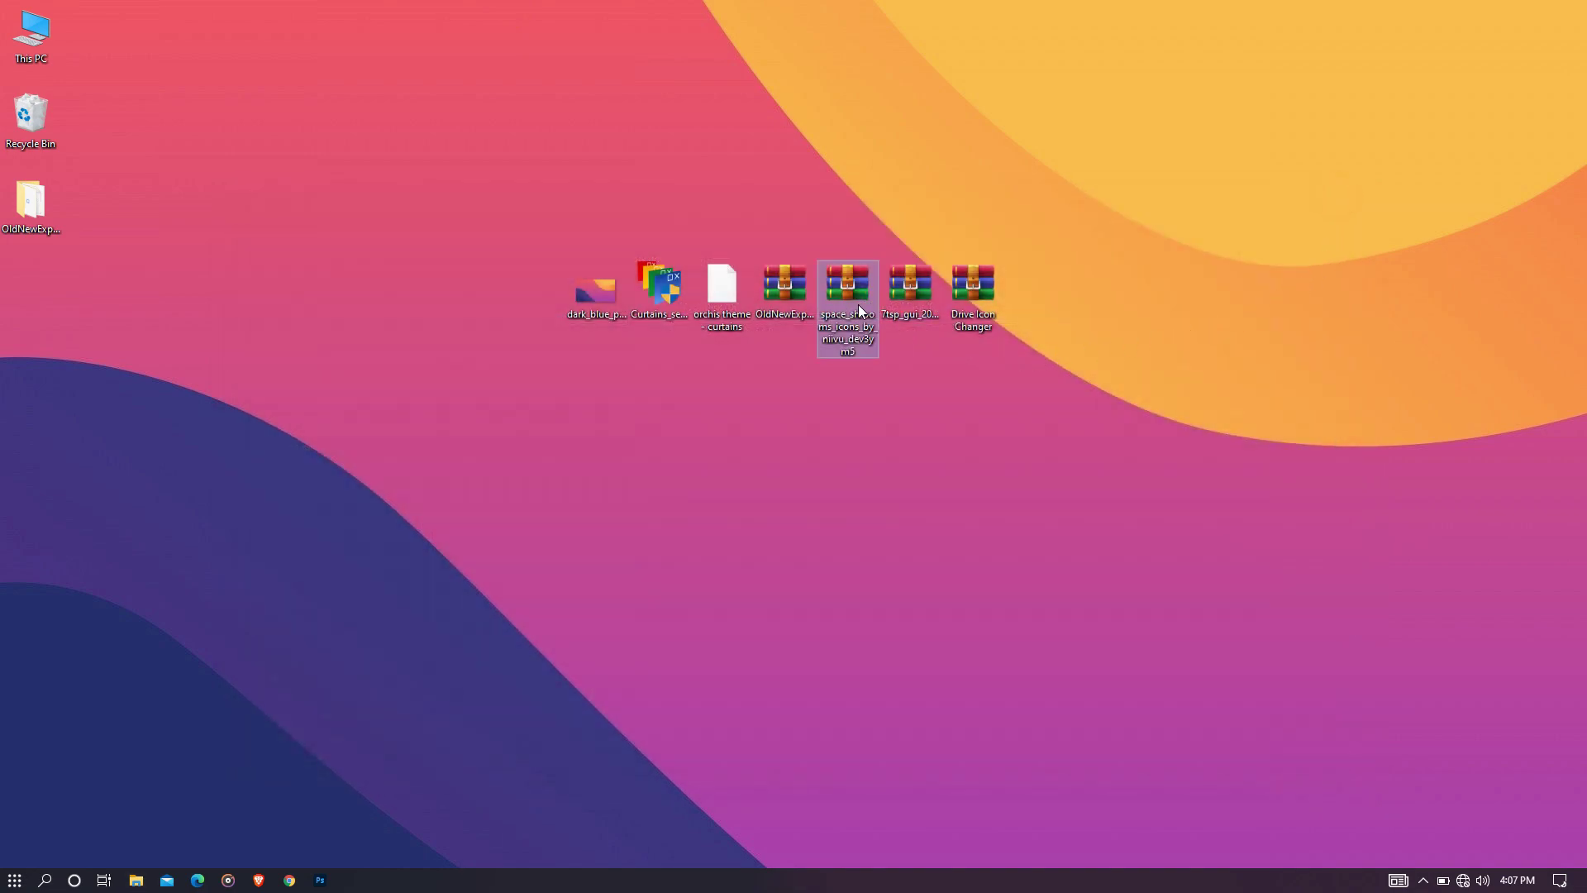
pyautogui.rightClick(831, 304)
pyautogui.click(874, 371)
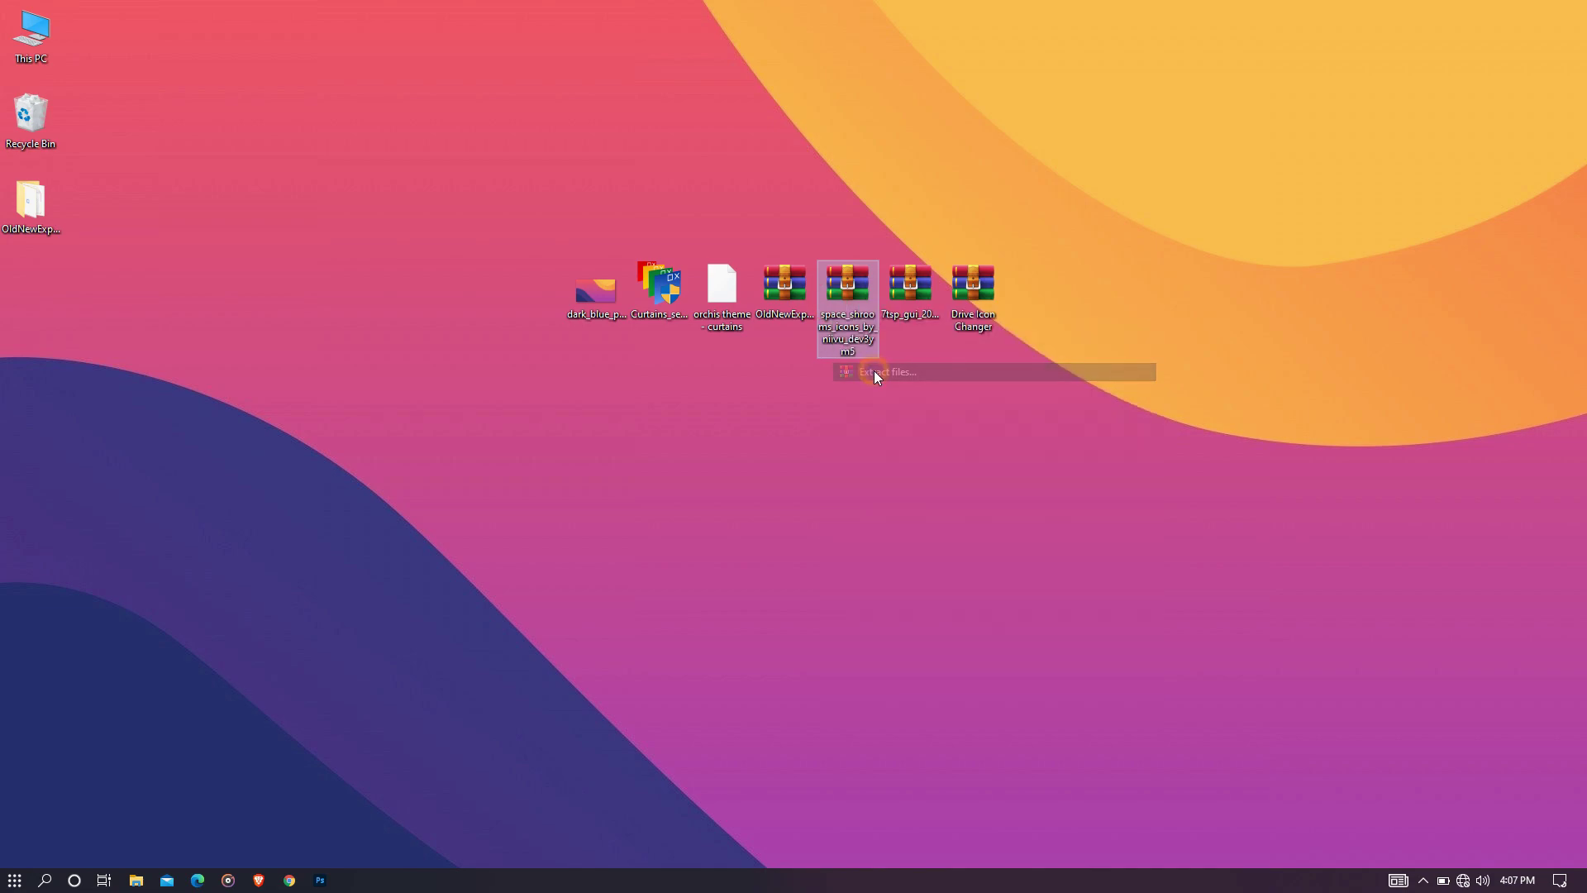
pyautogui.click(839, 625)
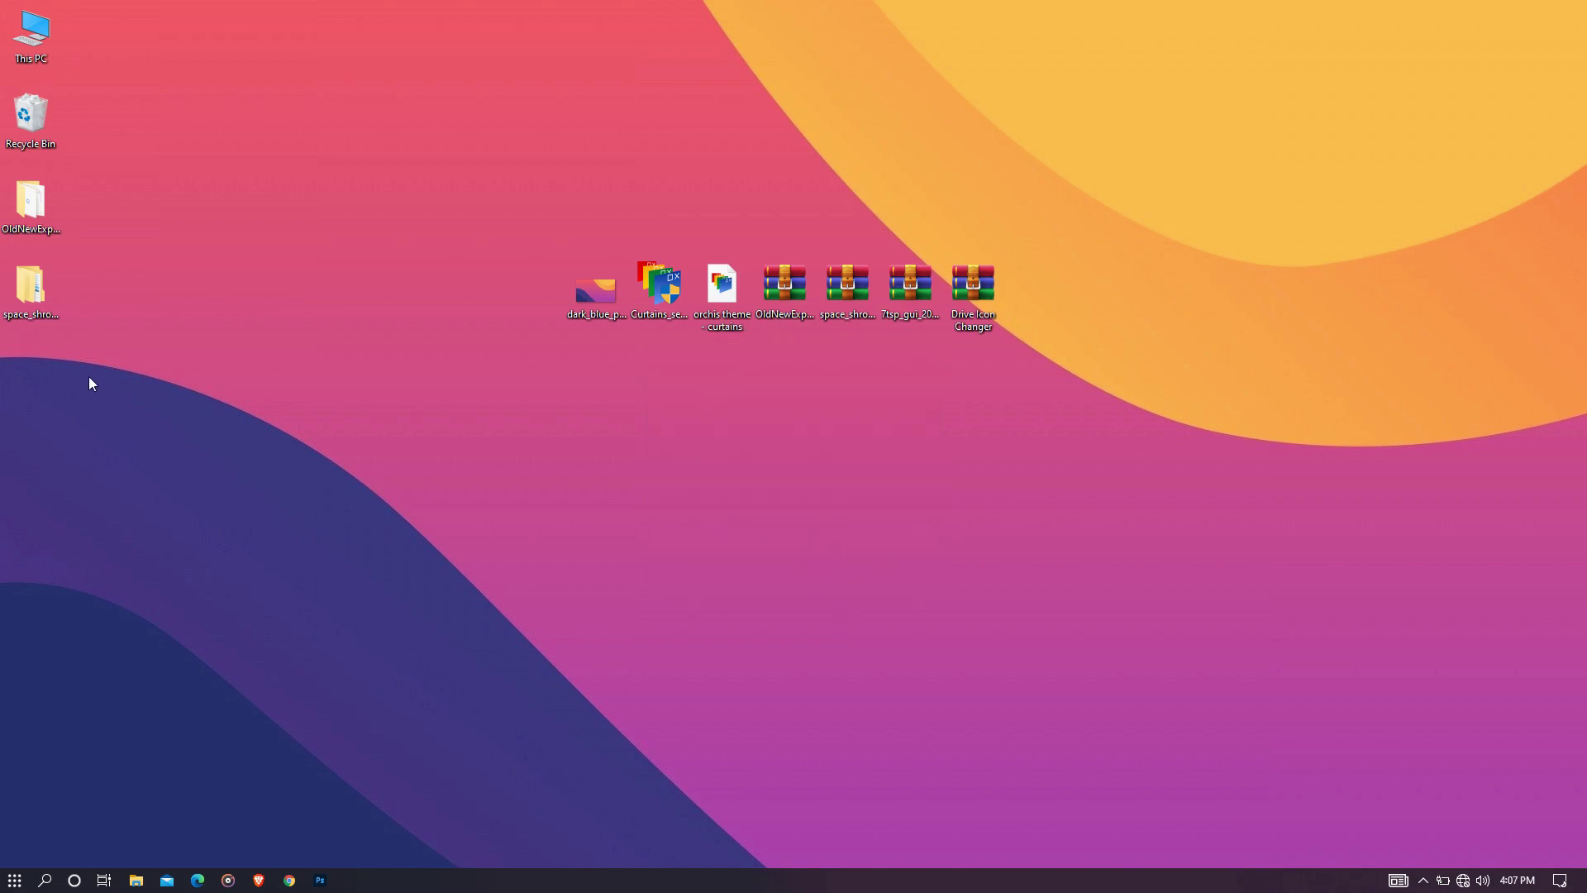
pyautogui.doubleClick(51, 307)
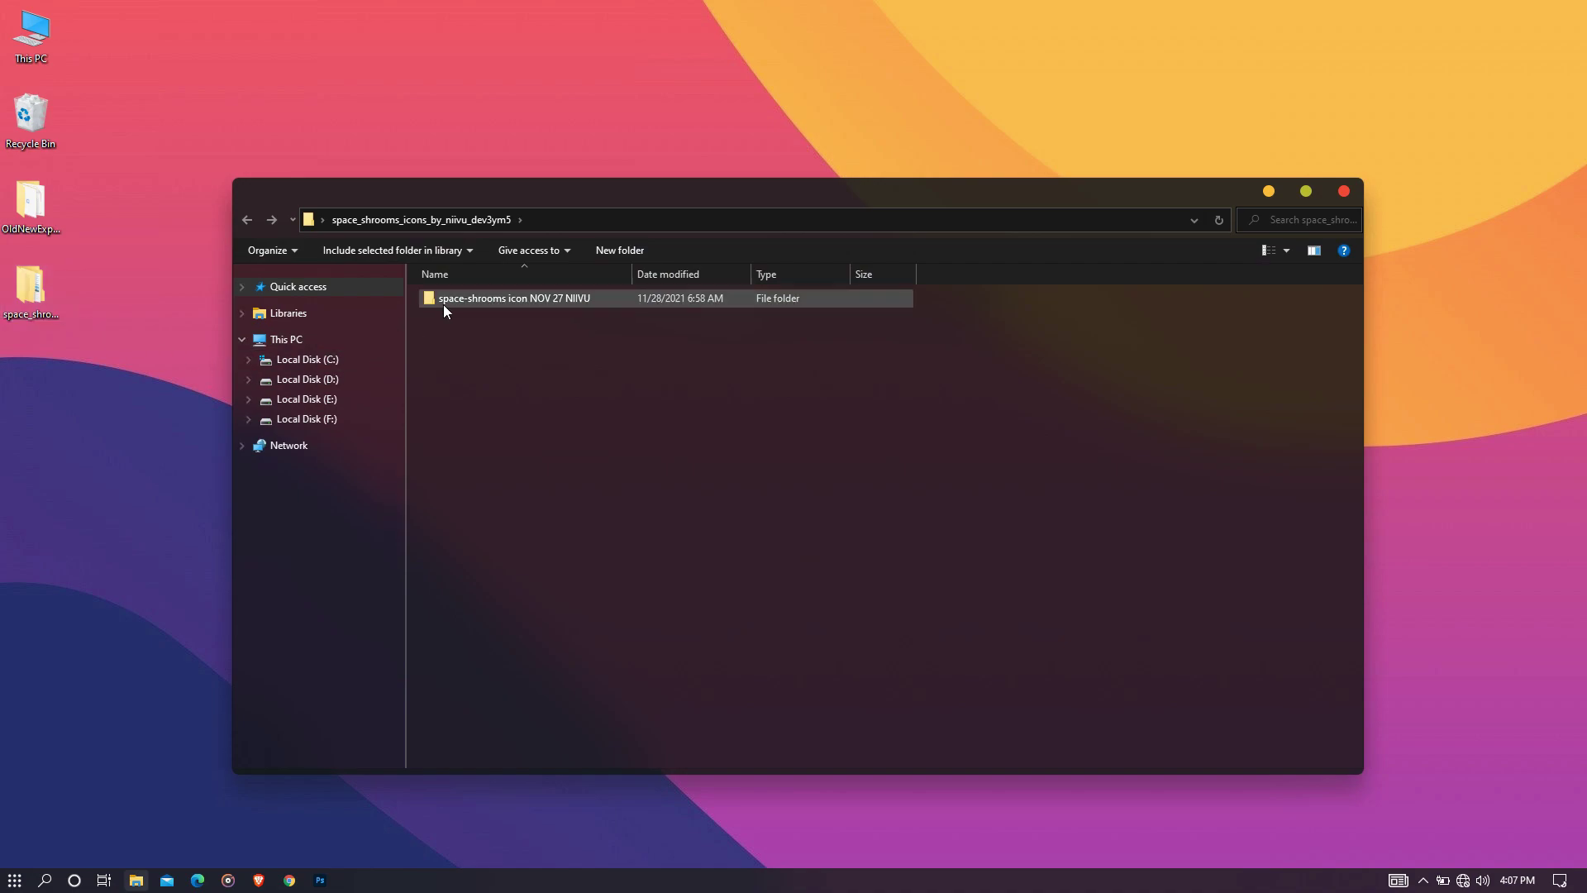
pyautogui.click(443, 305)
pyautogui.doubleClick(497, 301)
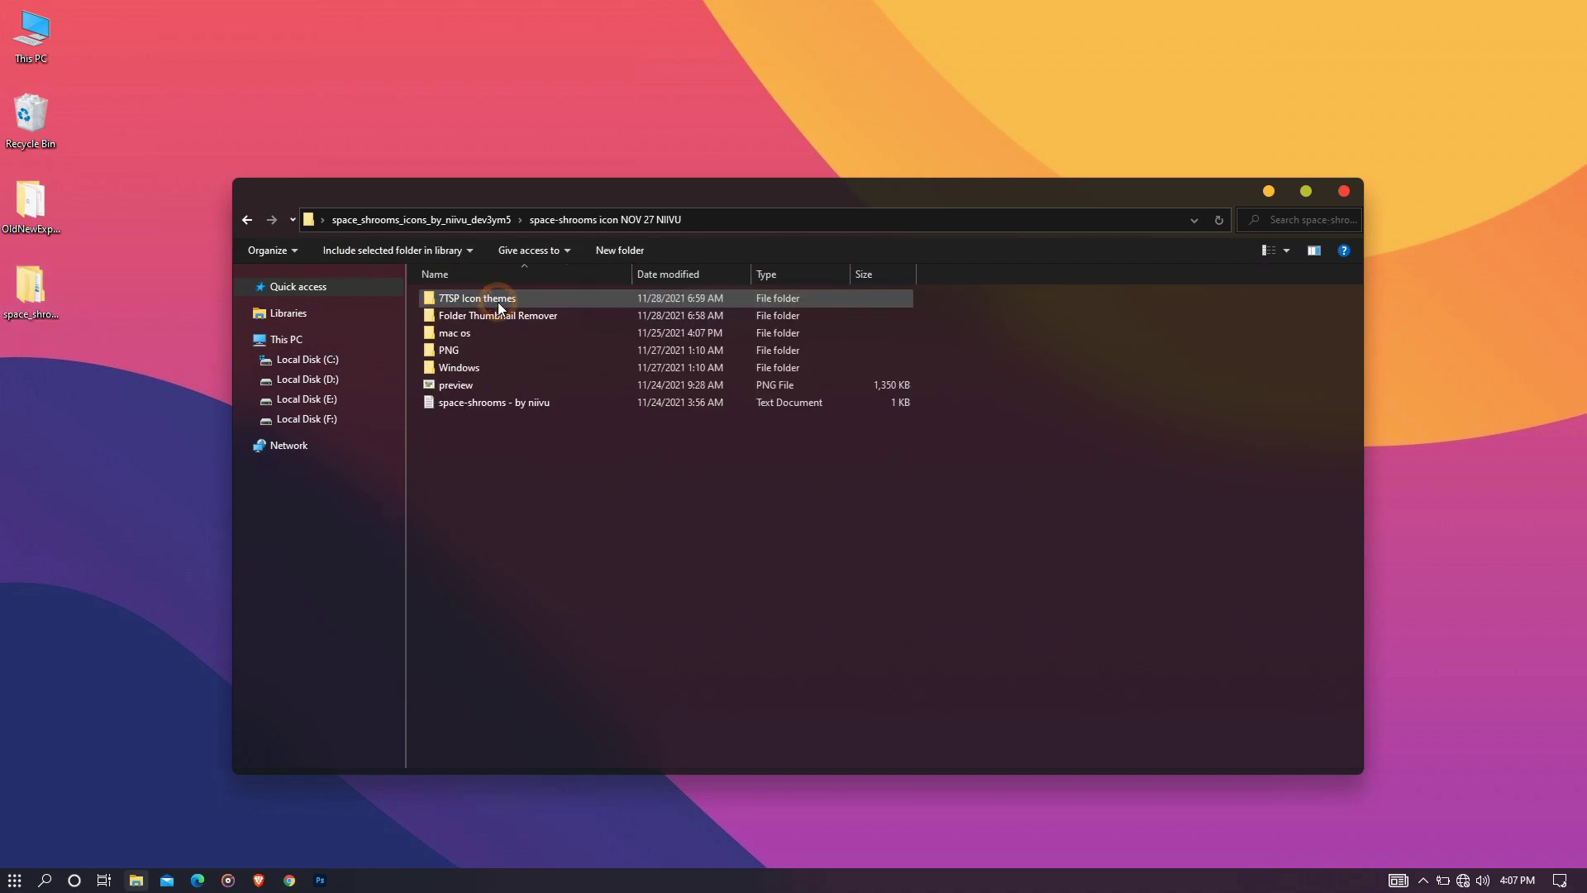
pyautogui.click(497, 300)
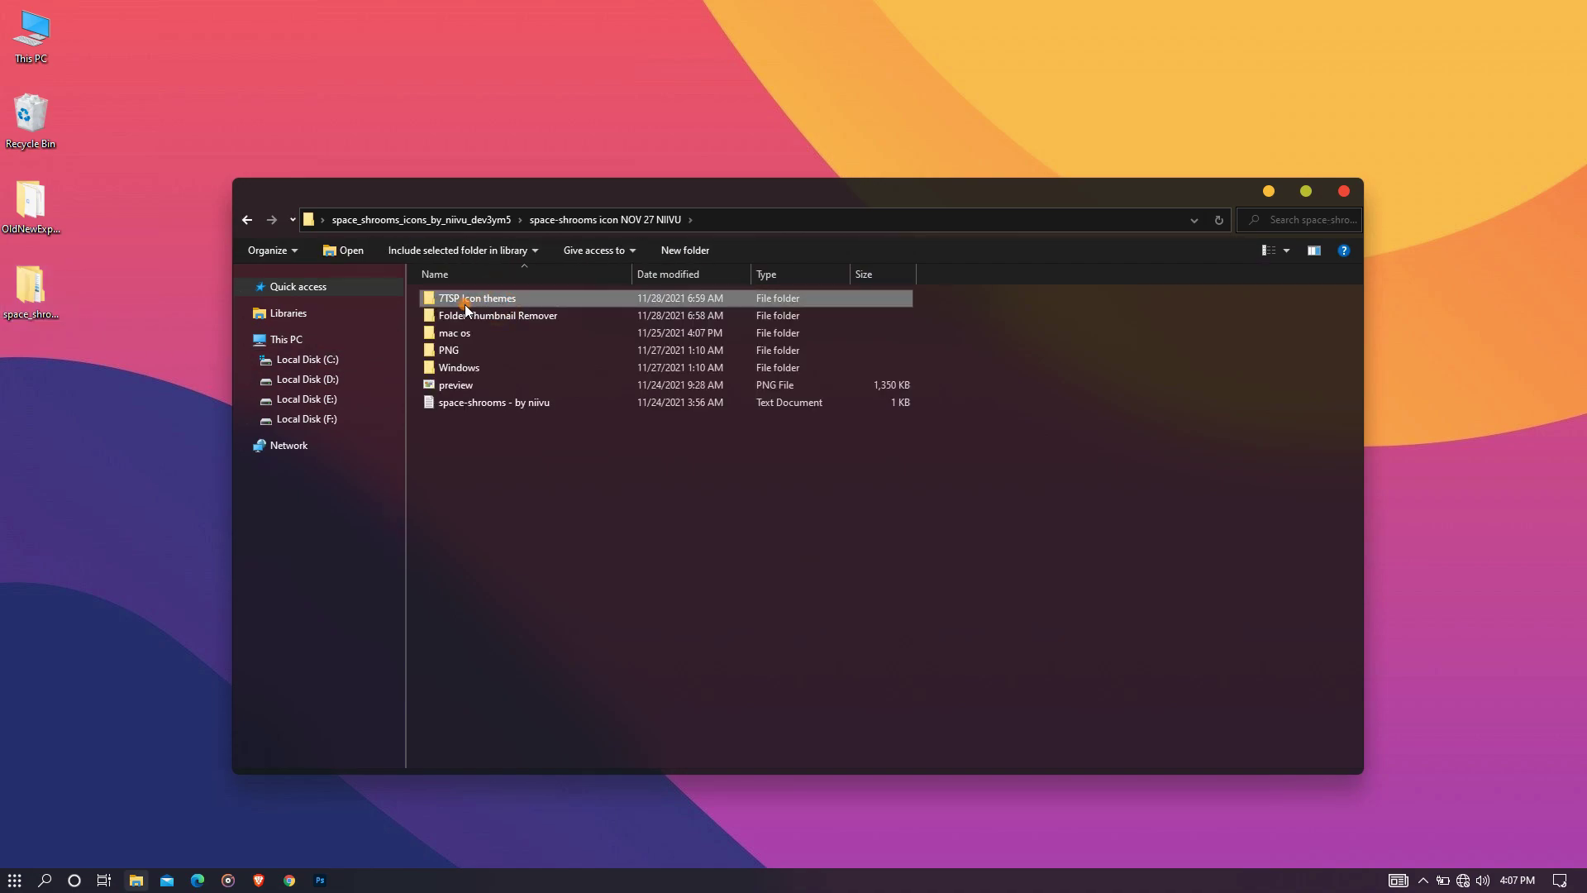
pyautogui.doubleClick(466, 305)
# - Rename the blue icon pack to 7TSP space-shrooms-blue.7z by removing the .remove extension, and close the folder
pyautogui.click(513, 301)
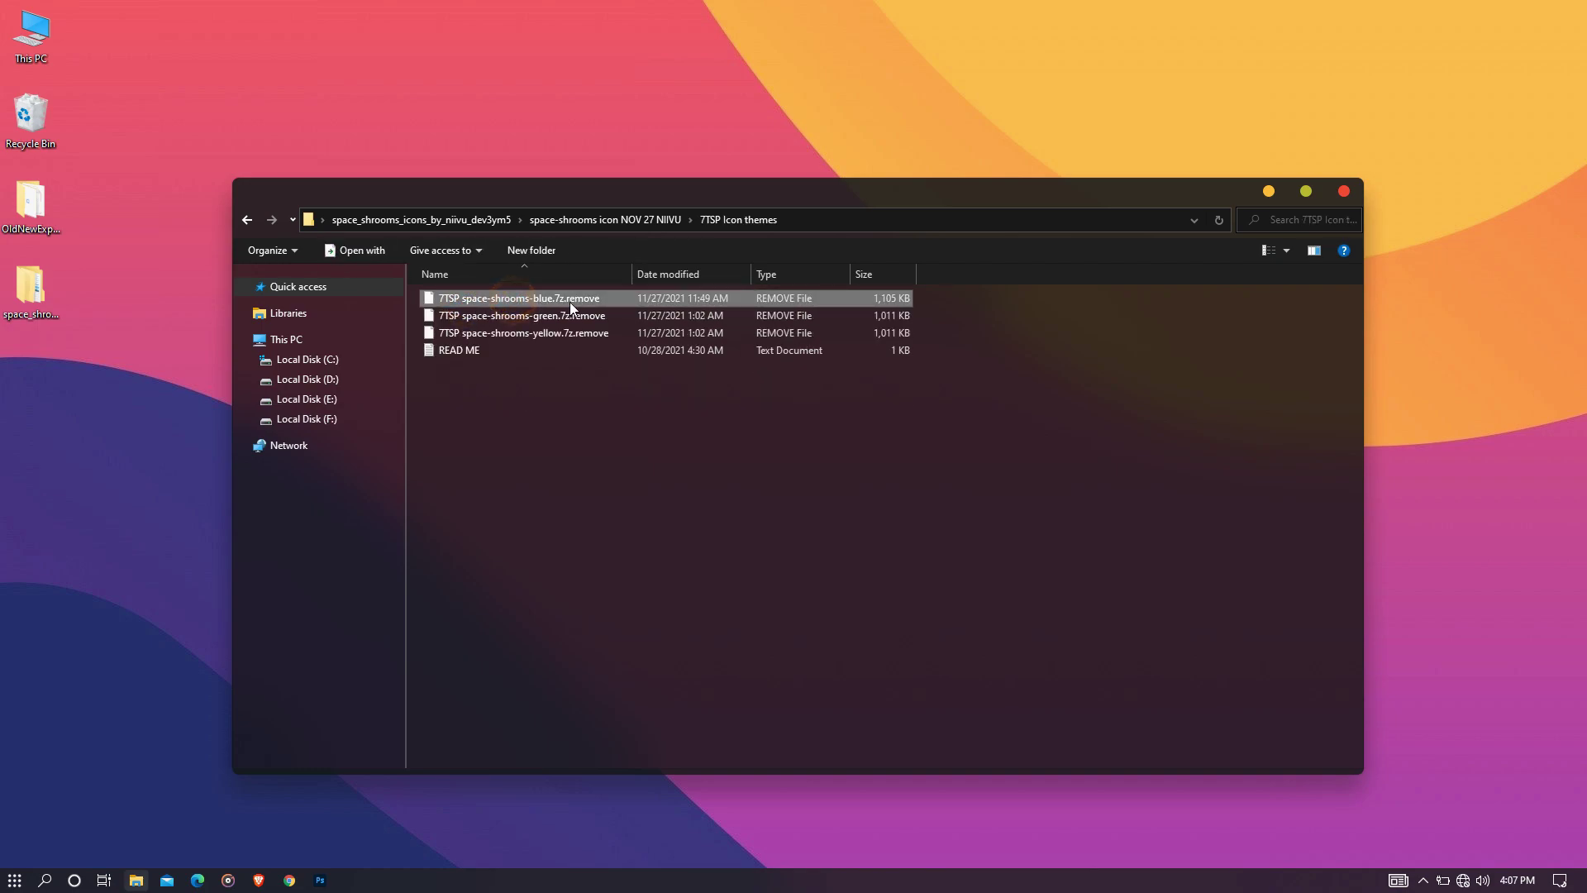
pyautogui.rightClick(544, 302)
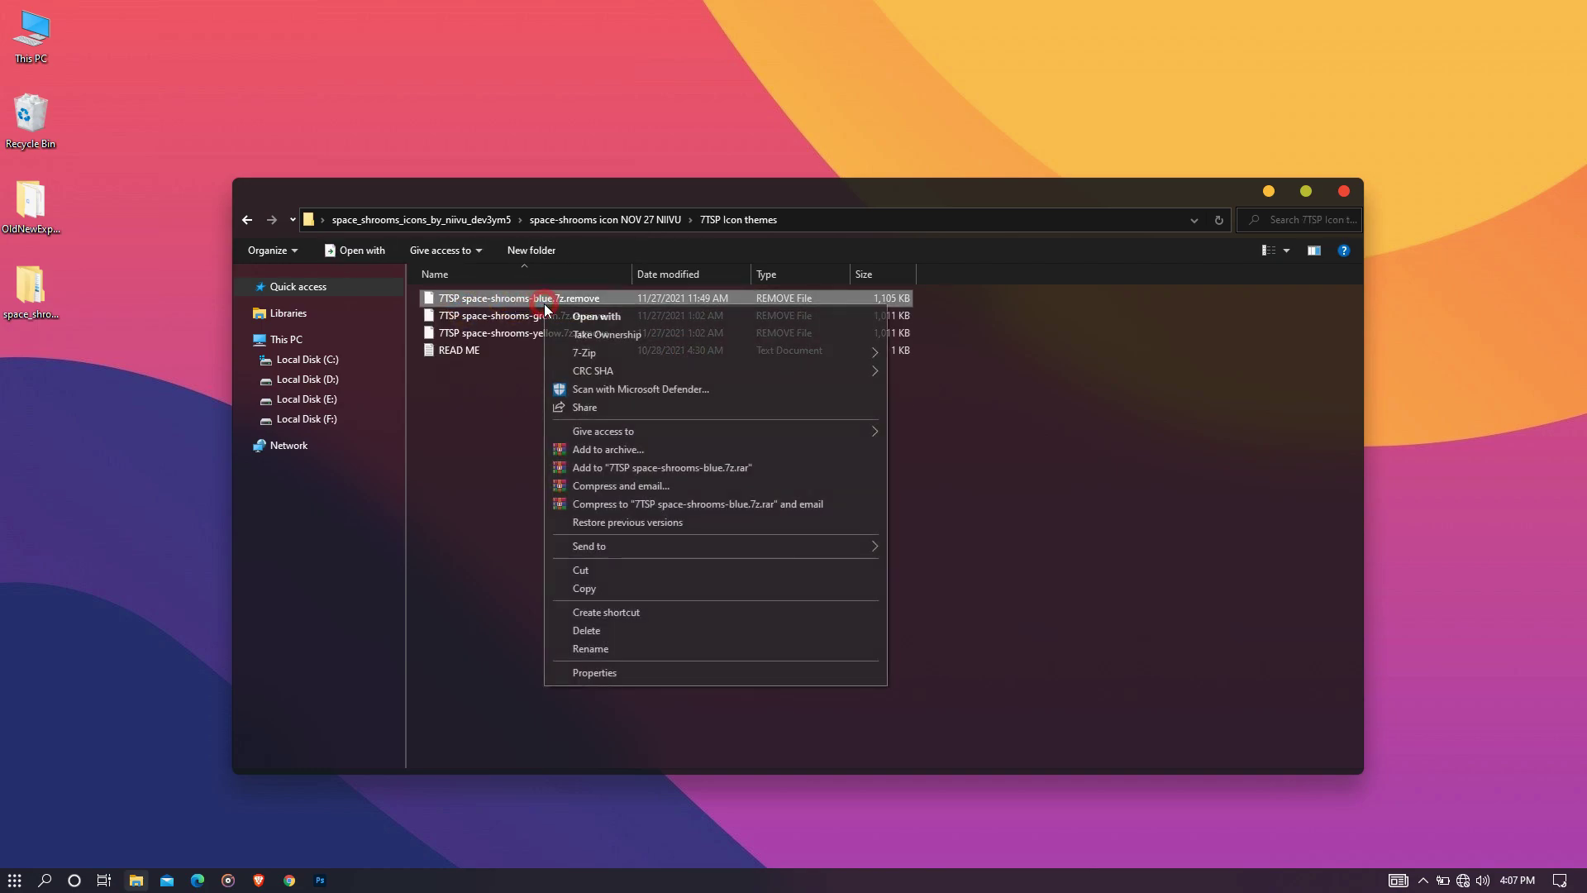
pyautogui.click(588, 648)
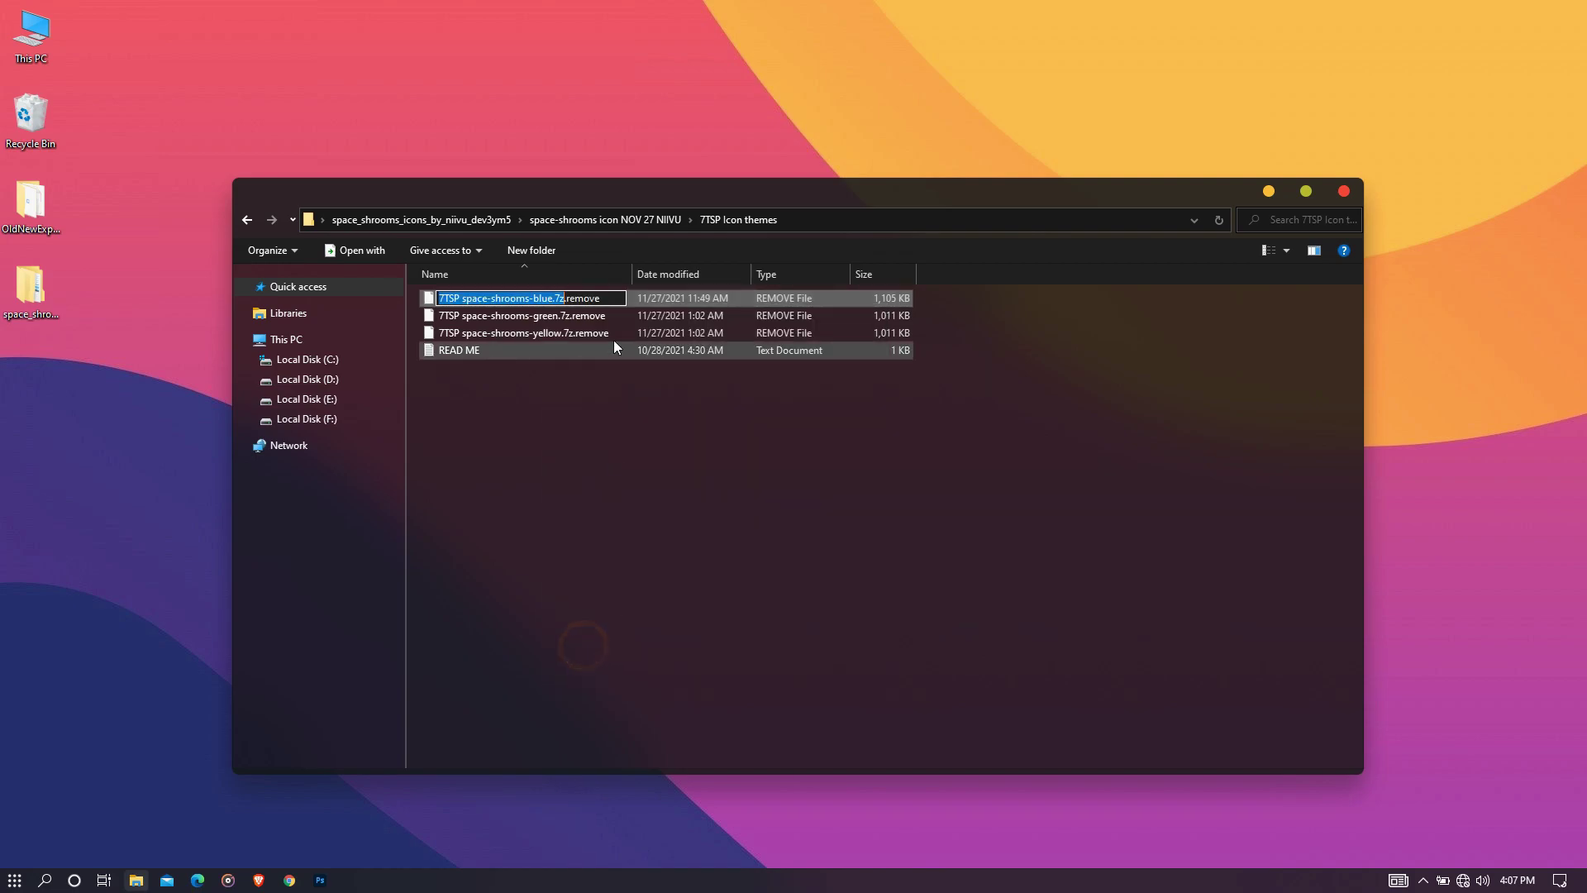
pyautogui.click(606, 299)
pyautogui.press('BackSpace')
pyautogui.press('BackSpace')
pyautogui.press('BackSpace')
pyautogui.press('BackSpace')
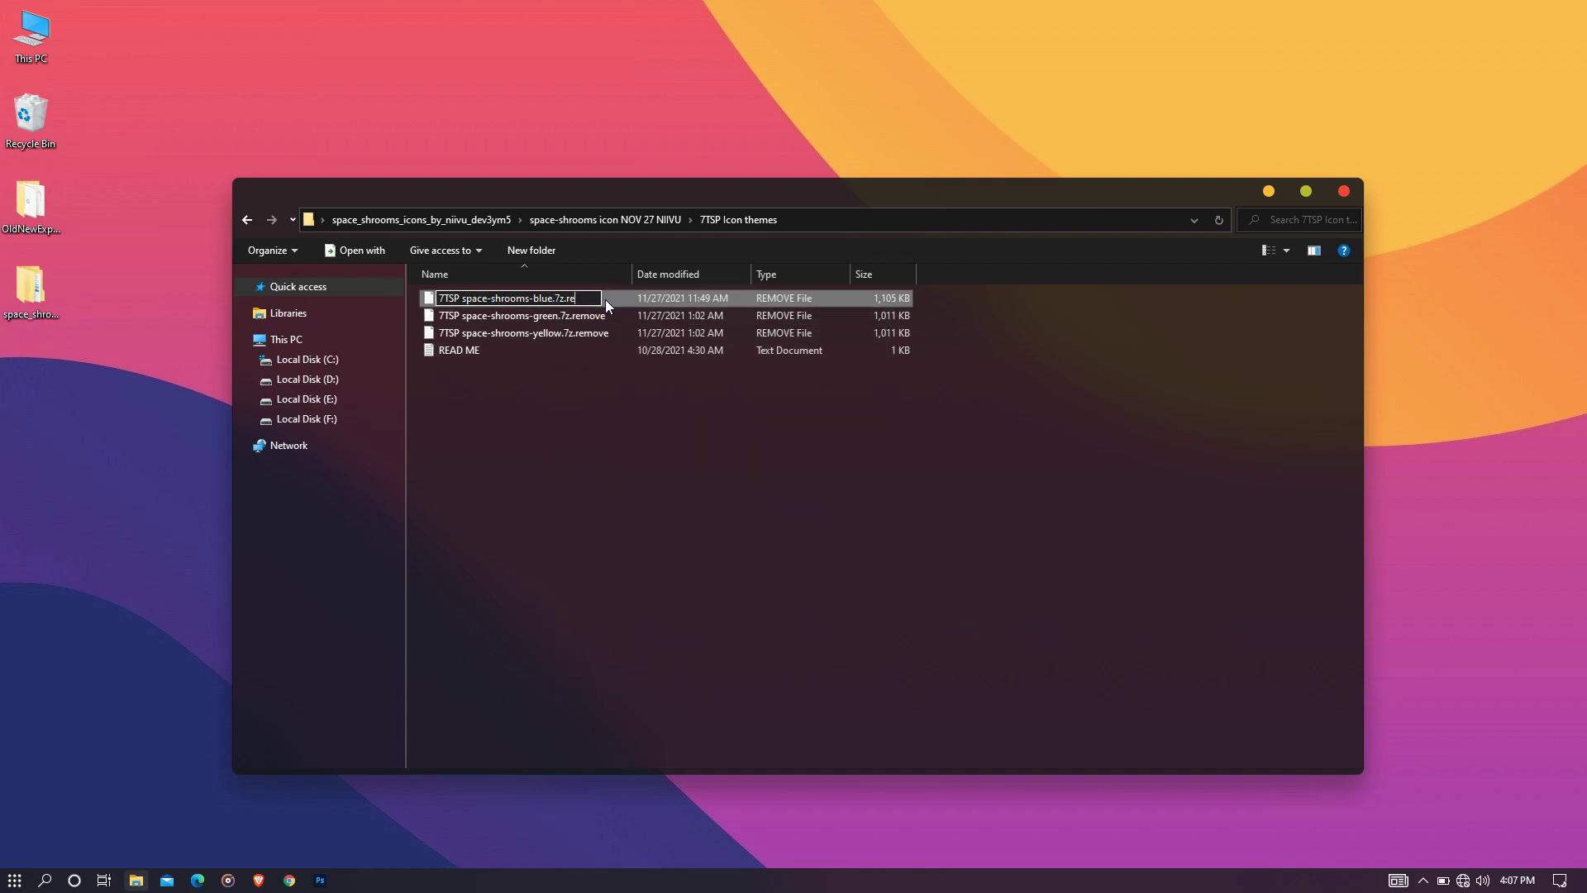
pyautogui.press('BackSpace')
pyautogui.click(632, 422)
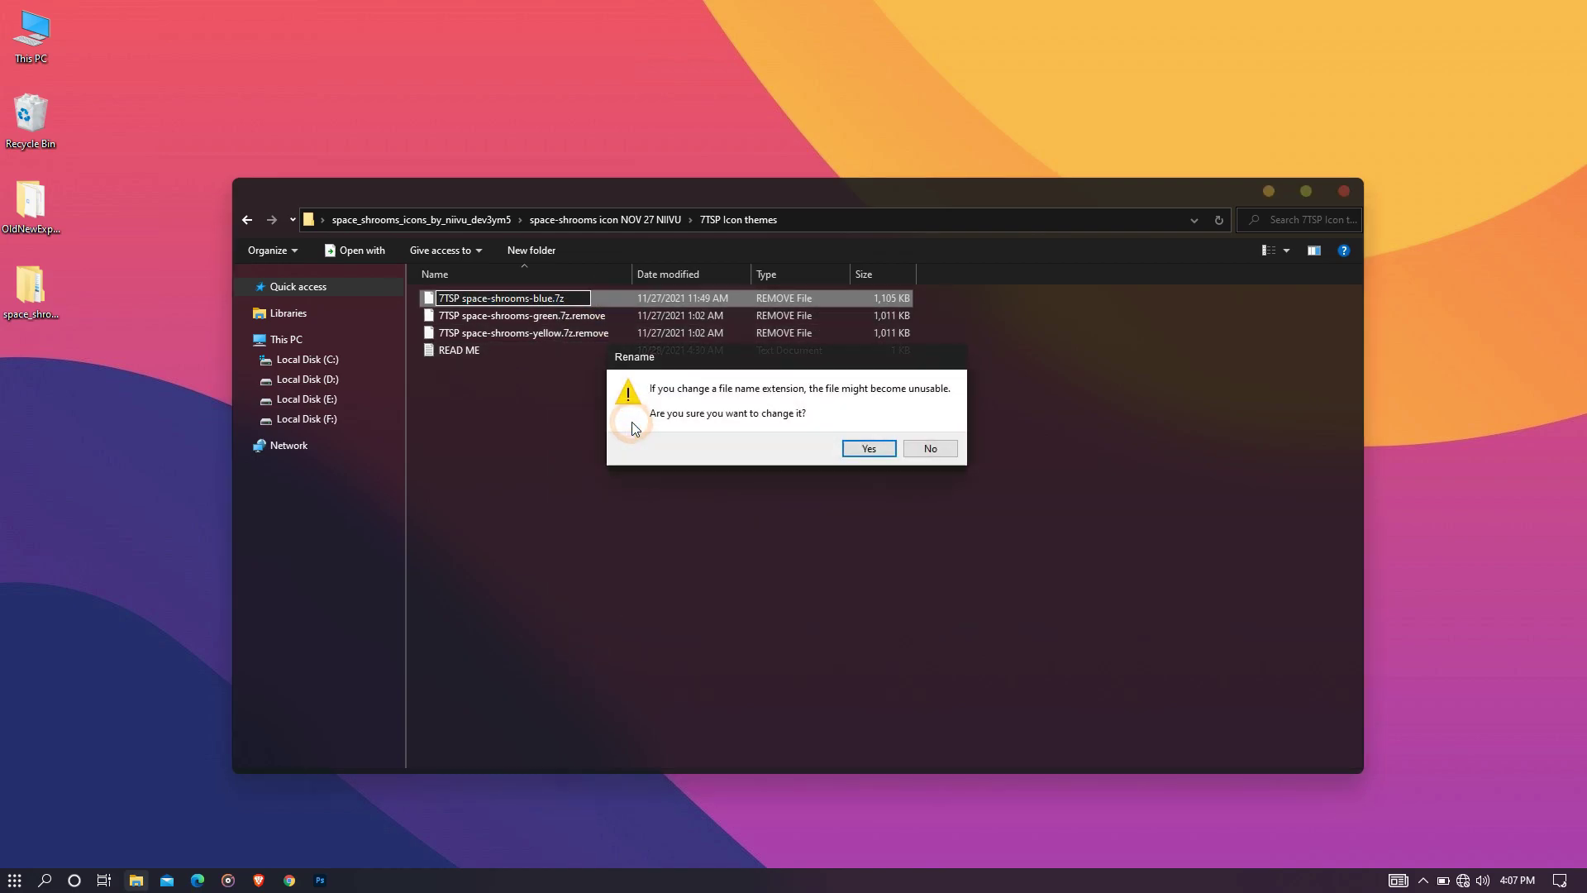
pyautogui.click(866, 452)
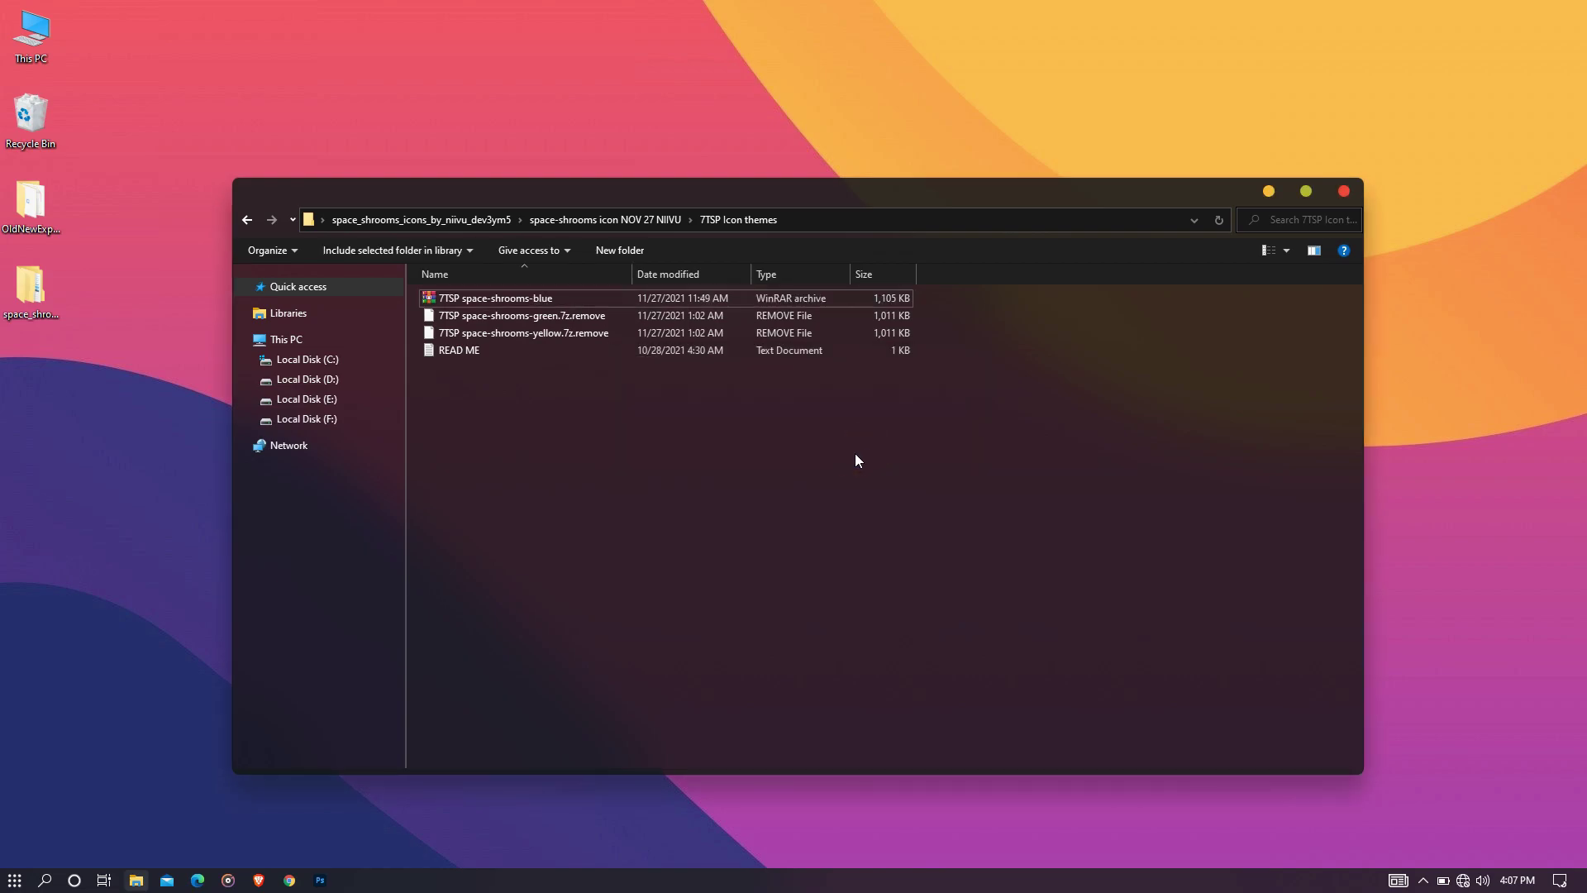
pyautogui.click(1340, 195)
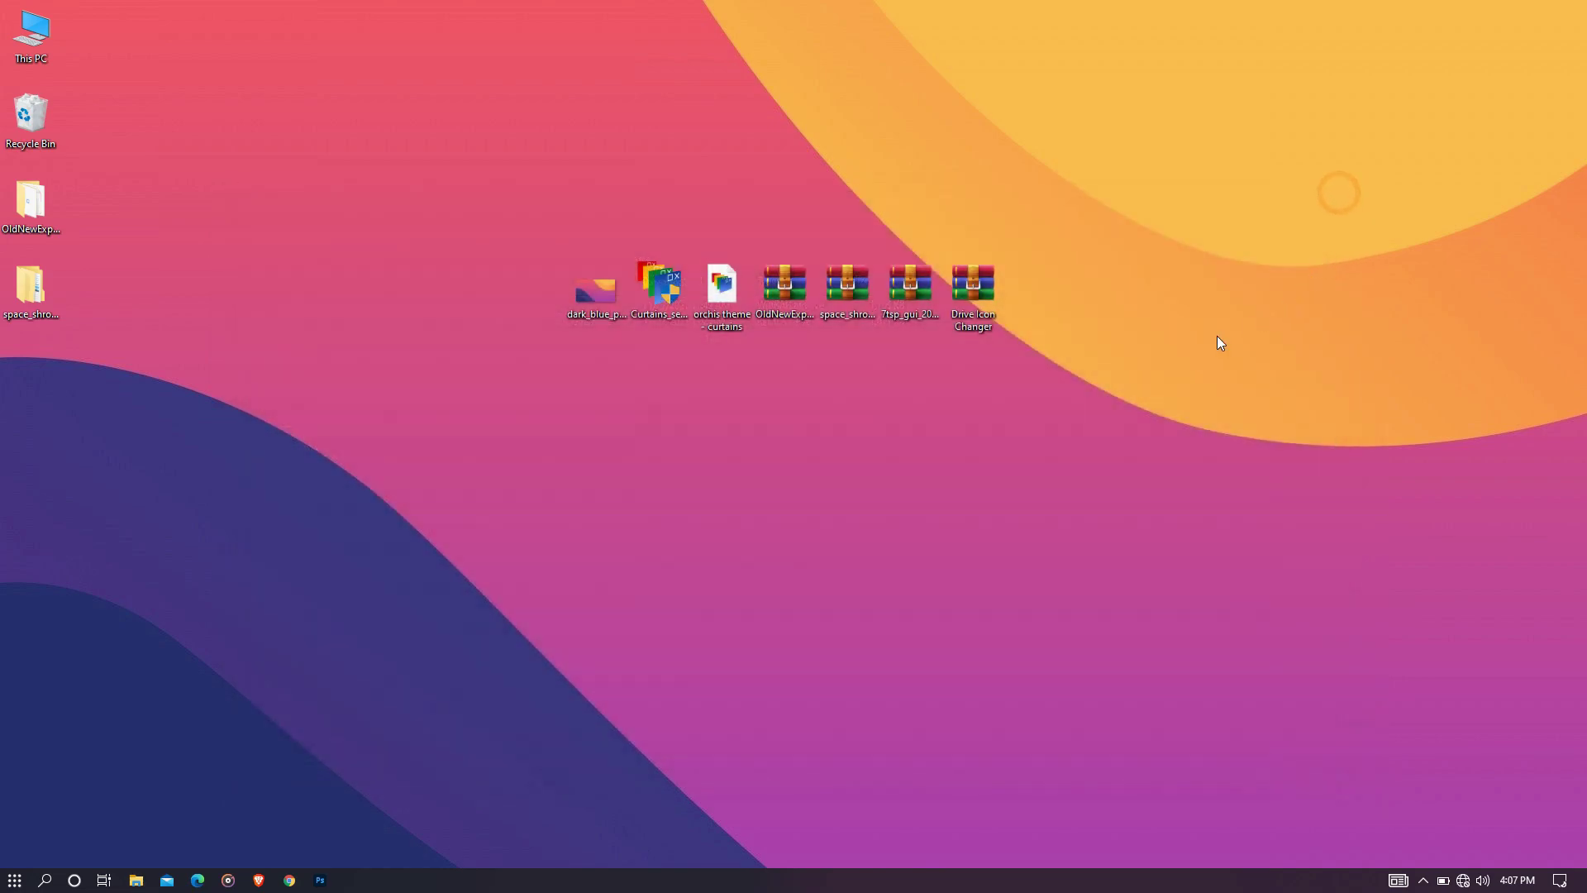
# - Extract the 7tsp_gui_2019_edition archive to its own desktop folder and open that folder
pyautogui.rightClick(923, 310)
pyautogui.click(972, 378)
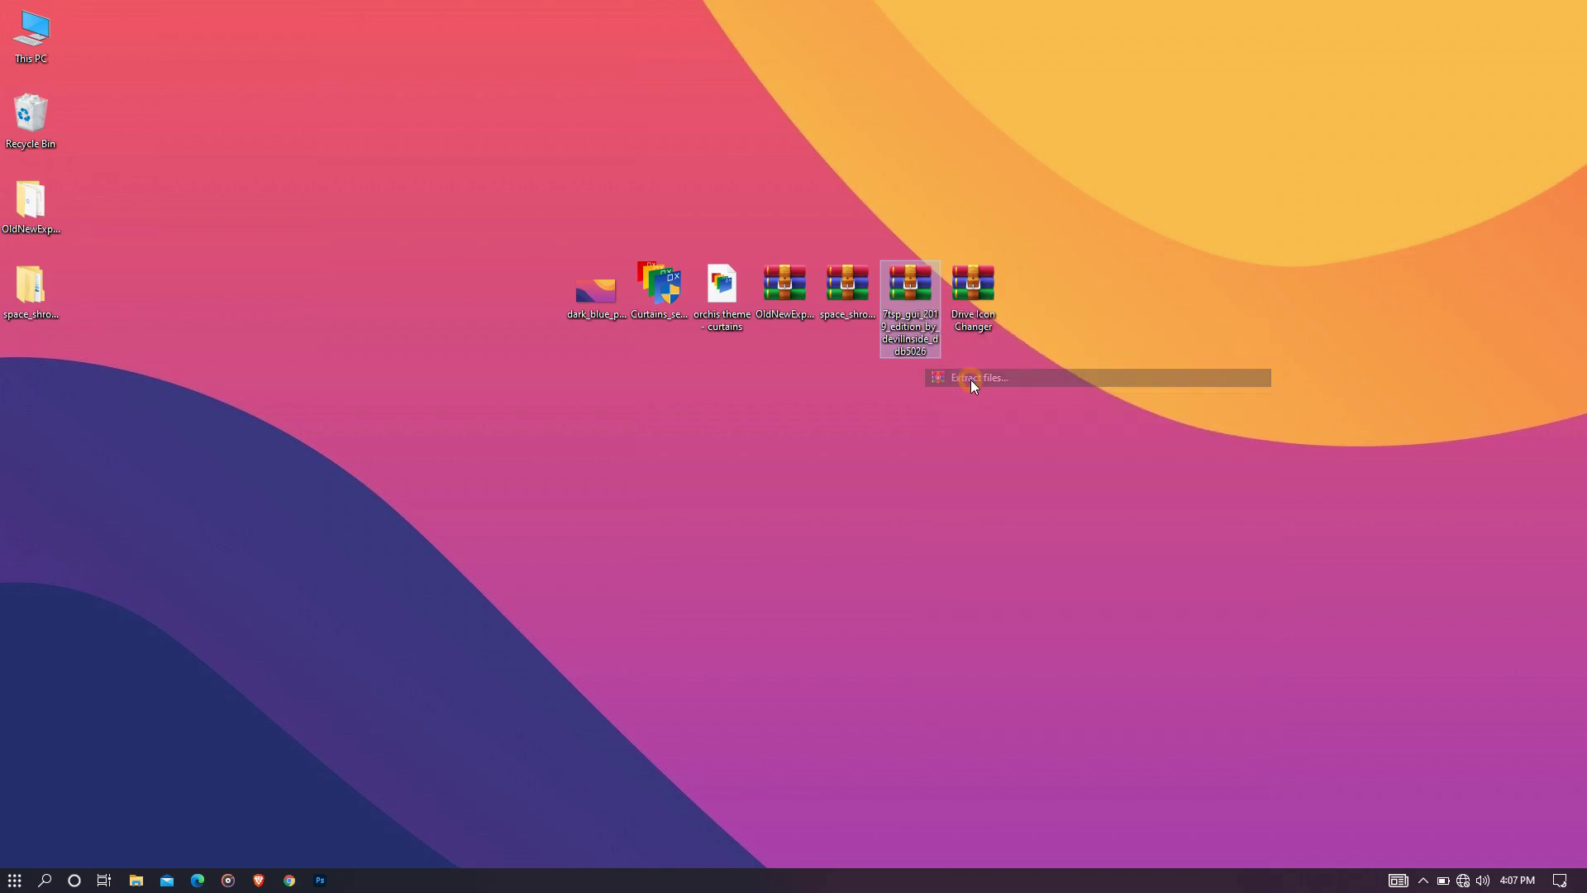
pyautogui.click(853, 626)
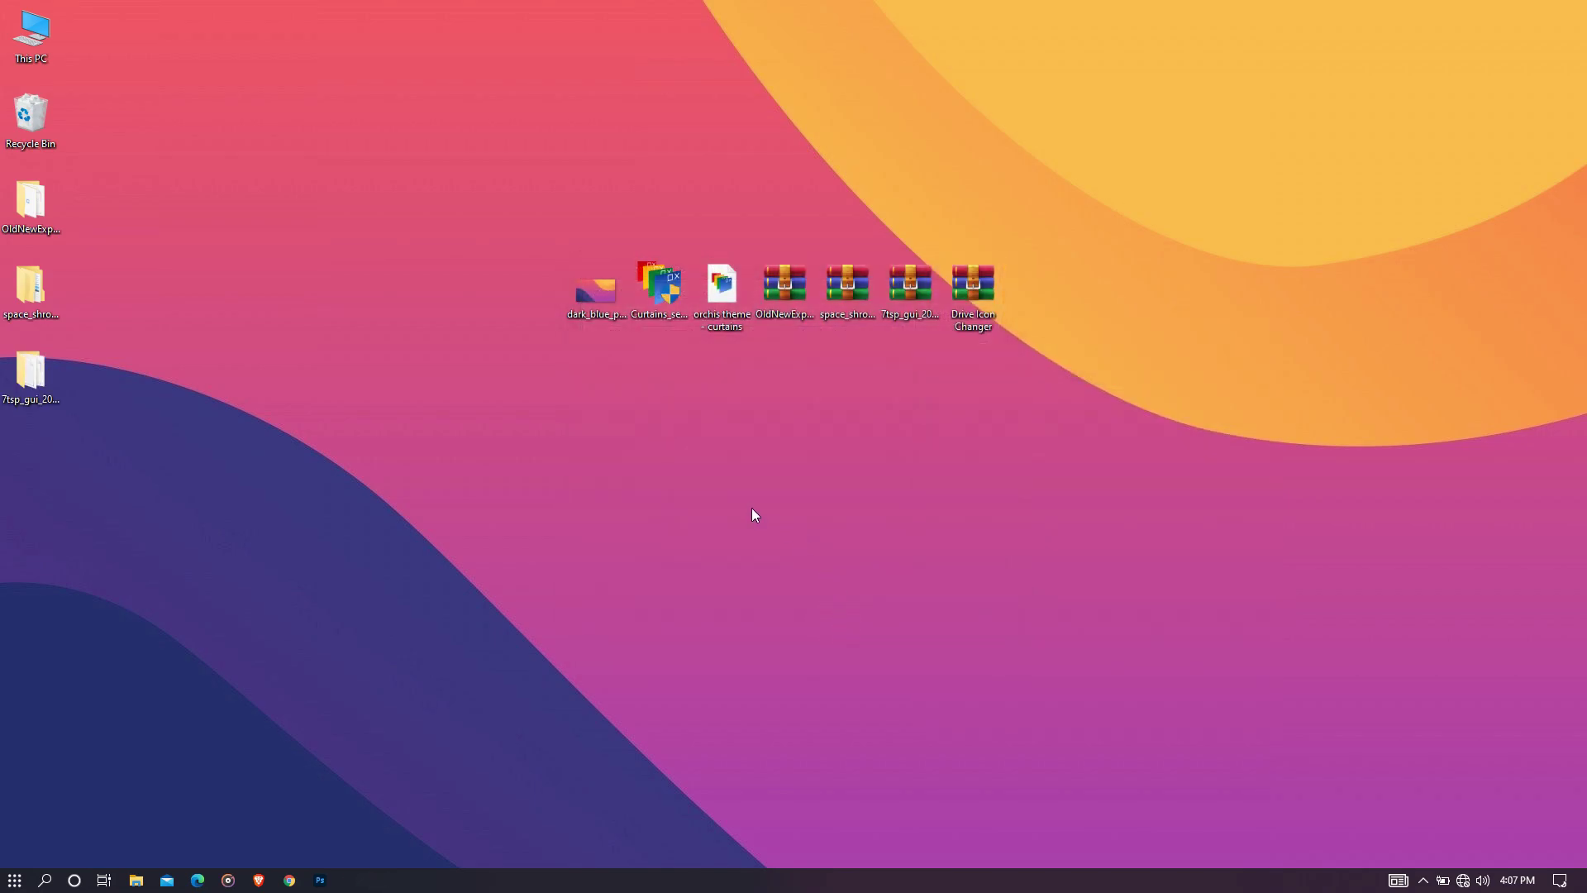
pyautogui.doubleClick(31, 373)
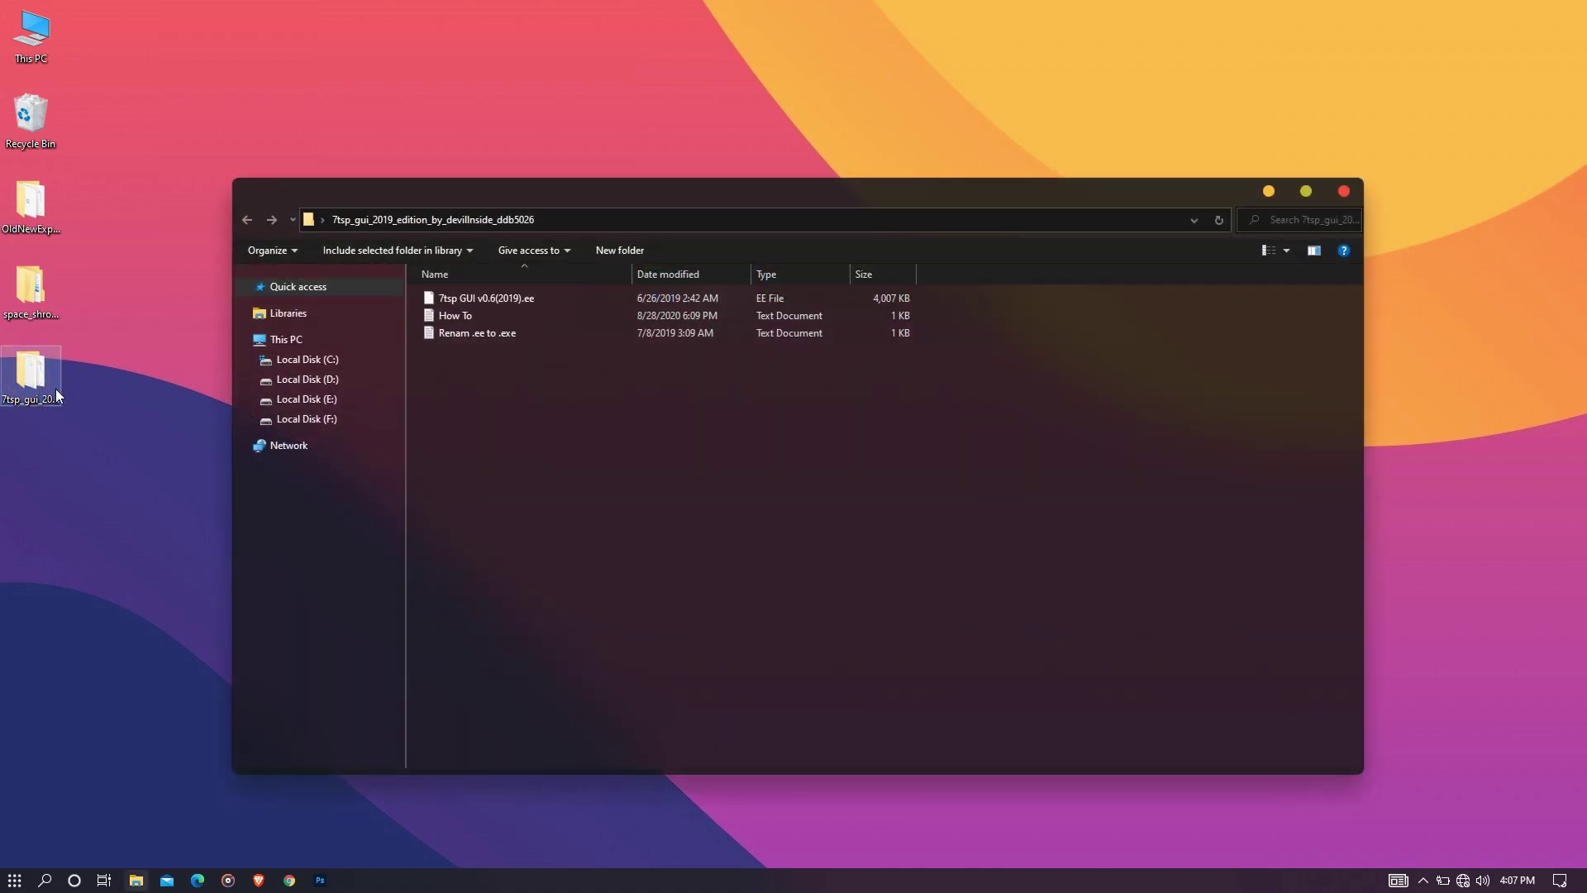
# - Change the extension of the 7tsp GUI v0.6(2019) file to .exe and accept the extension change
pyautogui.click(536, 298)
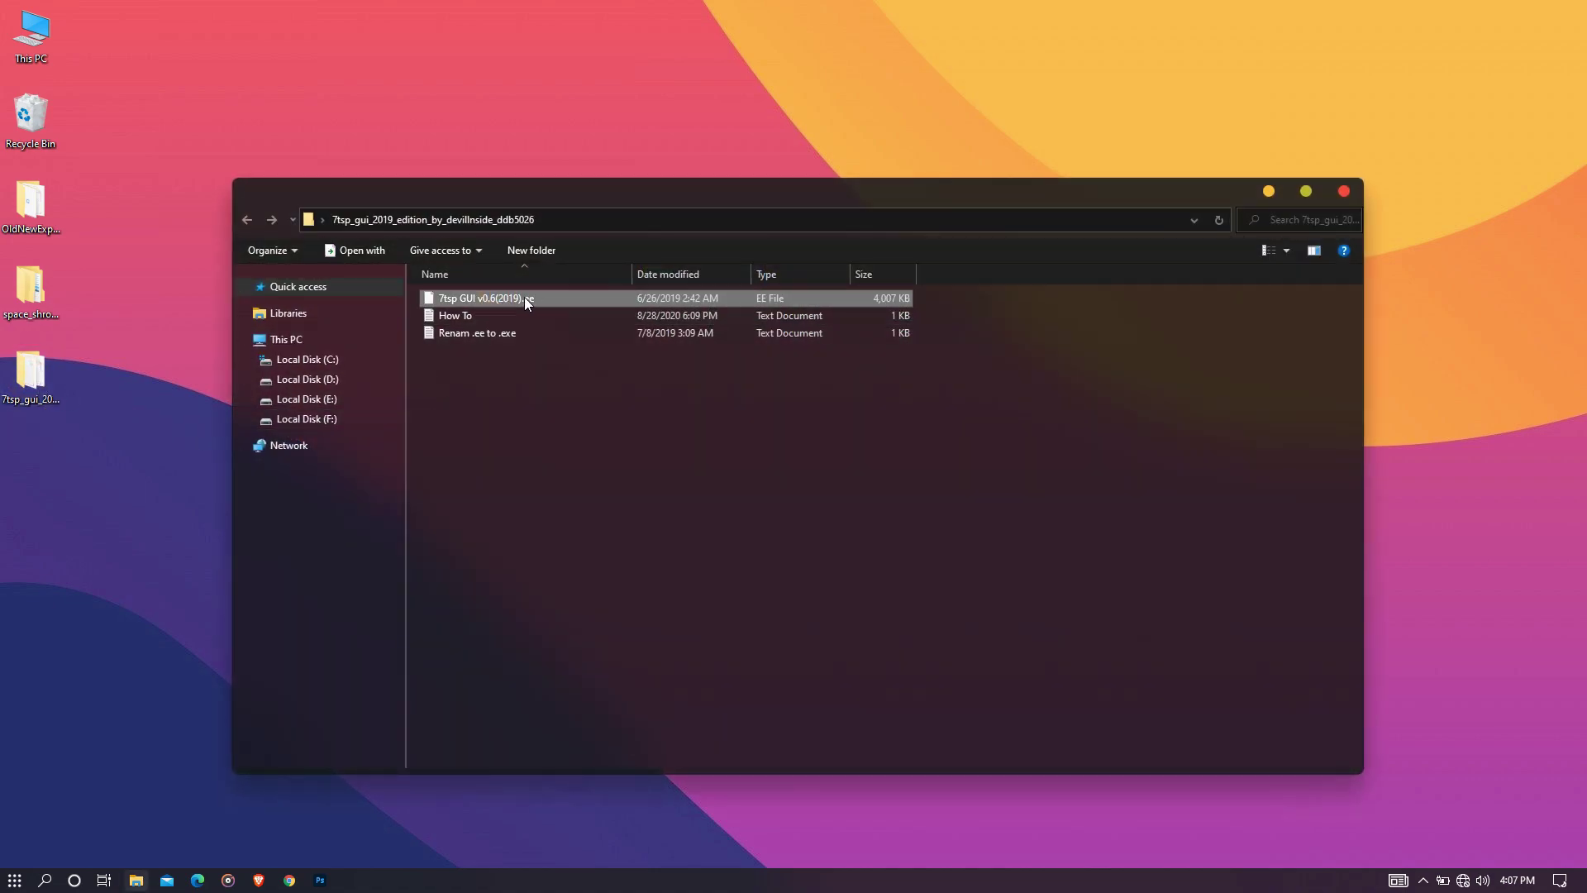
pyautogui.rightClick(536, 297)
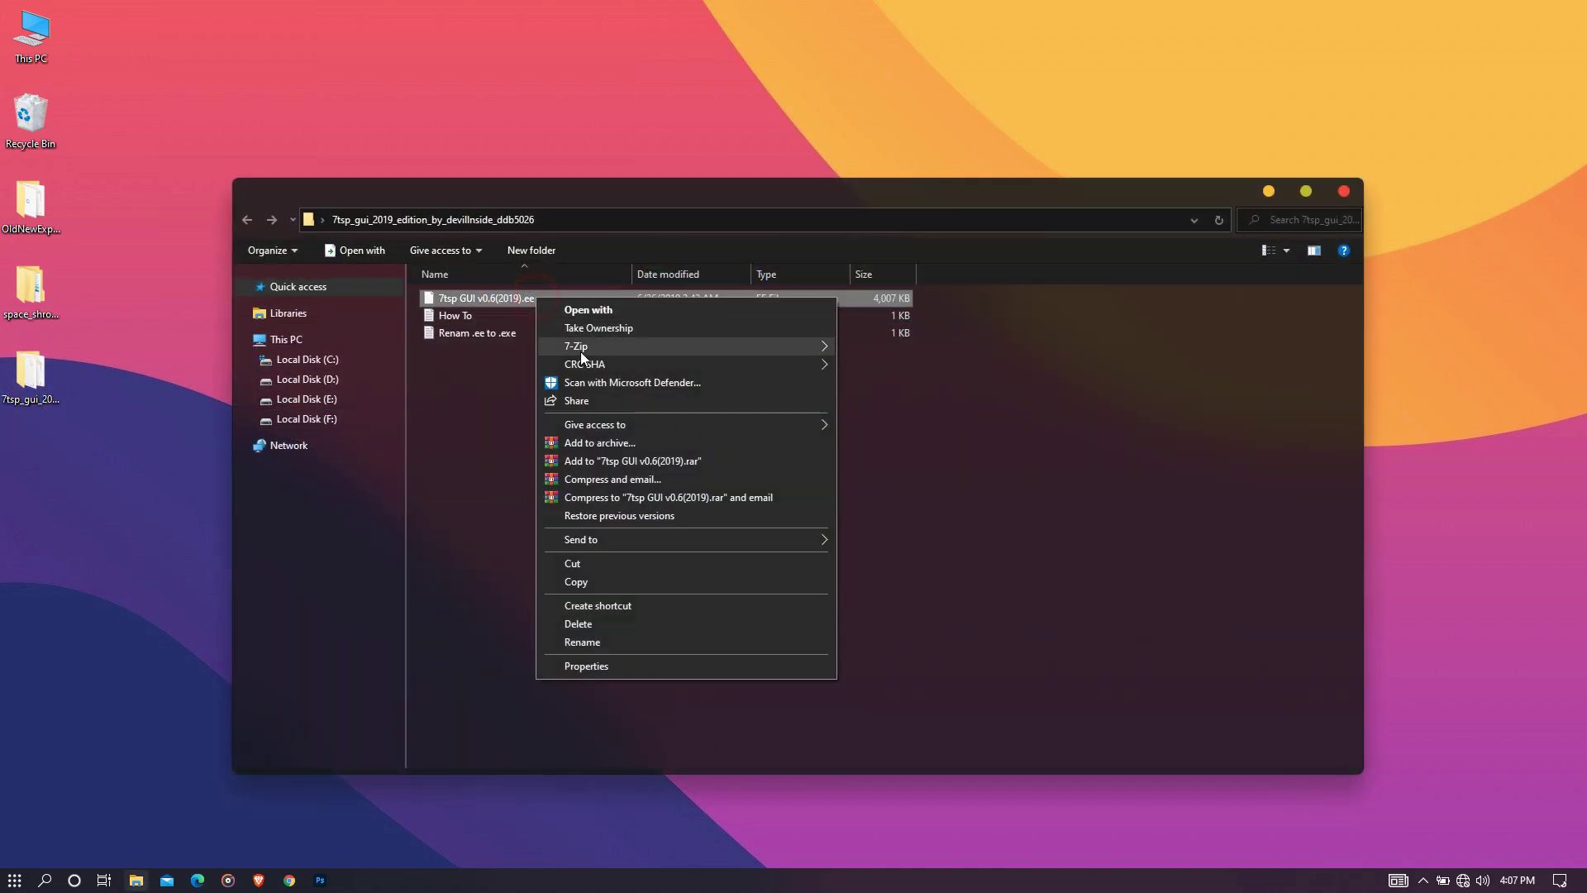
pyautogui.click(585, 641)
pyautogui.click(531, 299)
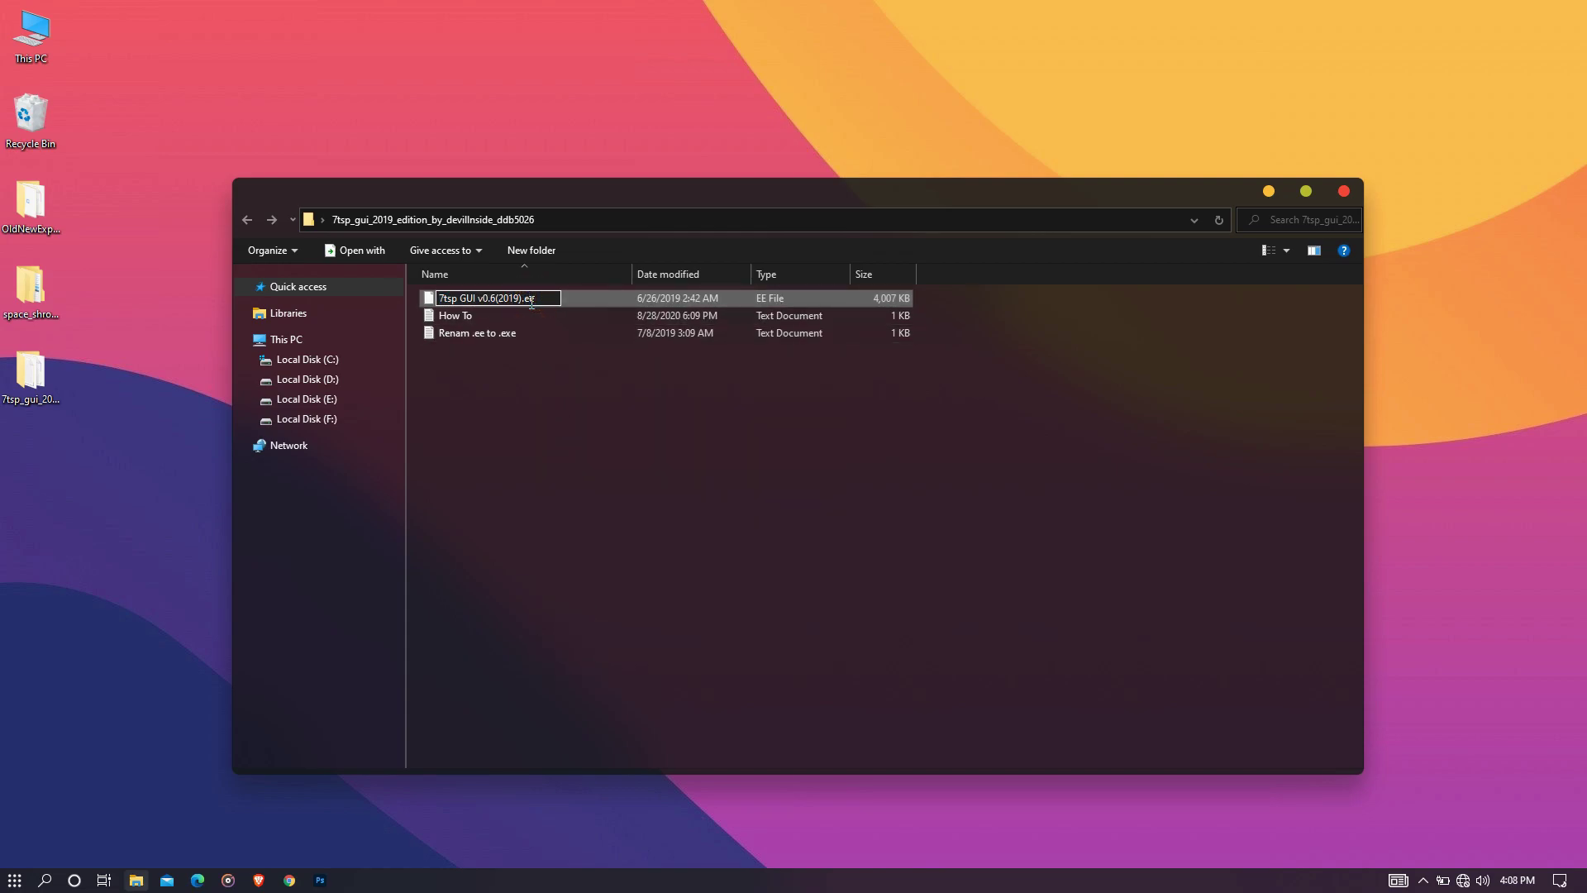
pyautogui.click(582, 434)
pyautogui.click(864, 454)
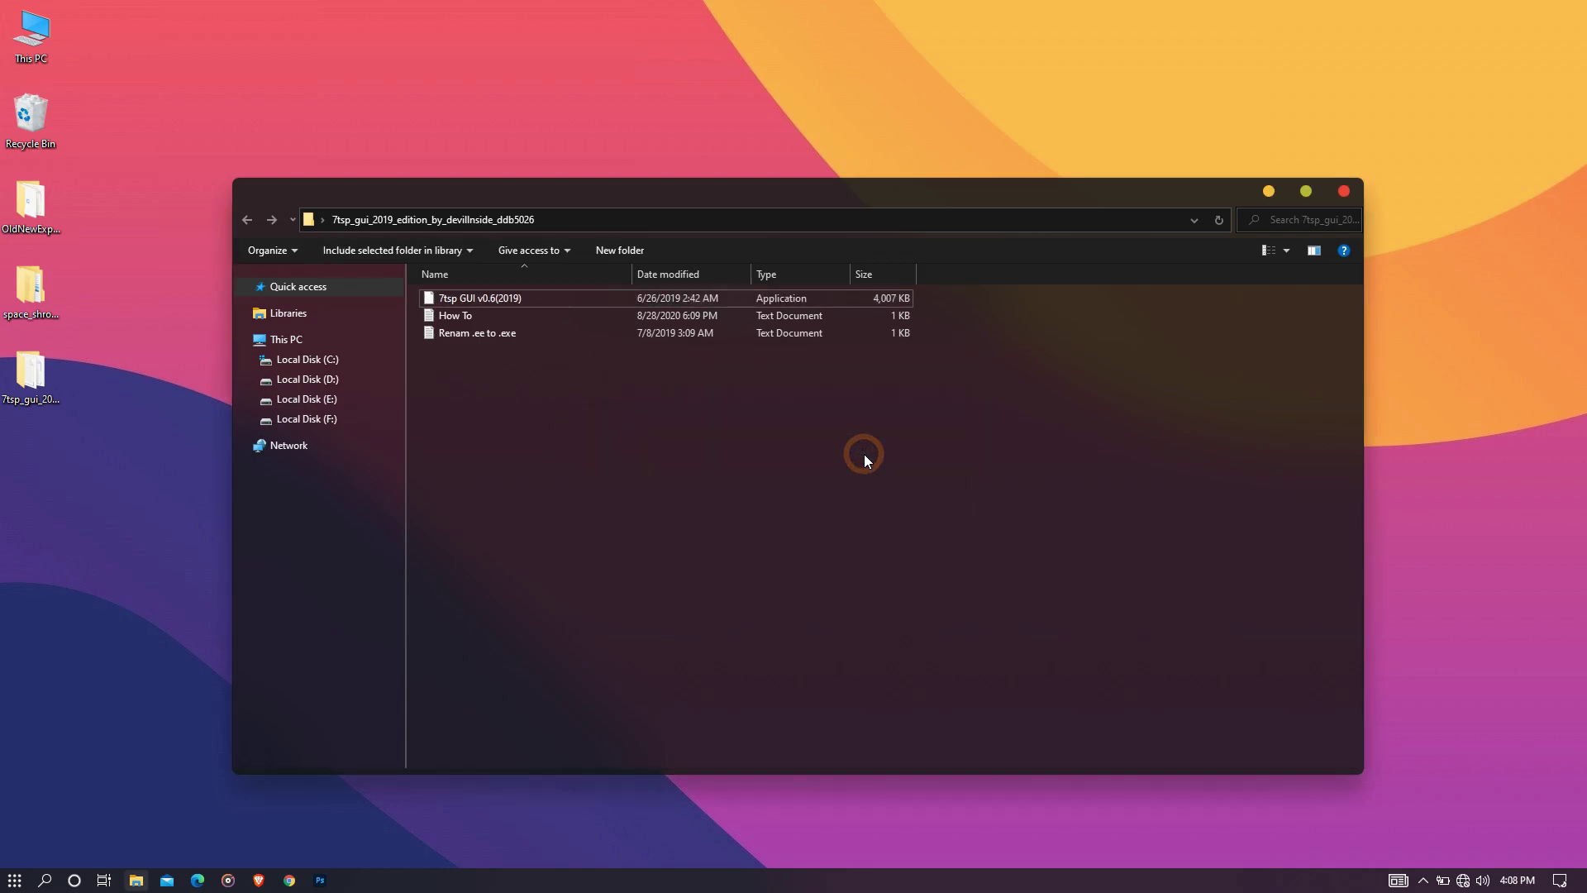
# - Launch 7tsp GUI v0.6(2019) and add 7TSP space-shrooms-blue from the 7TSP Icon themes folder as the custom pack
pyautogui.doubleClick(498, 299)
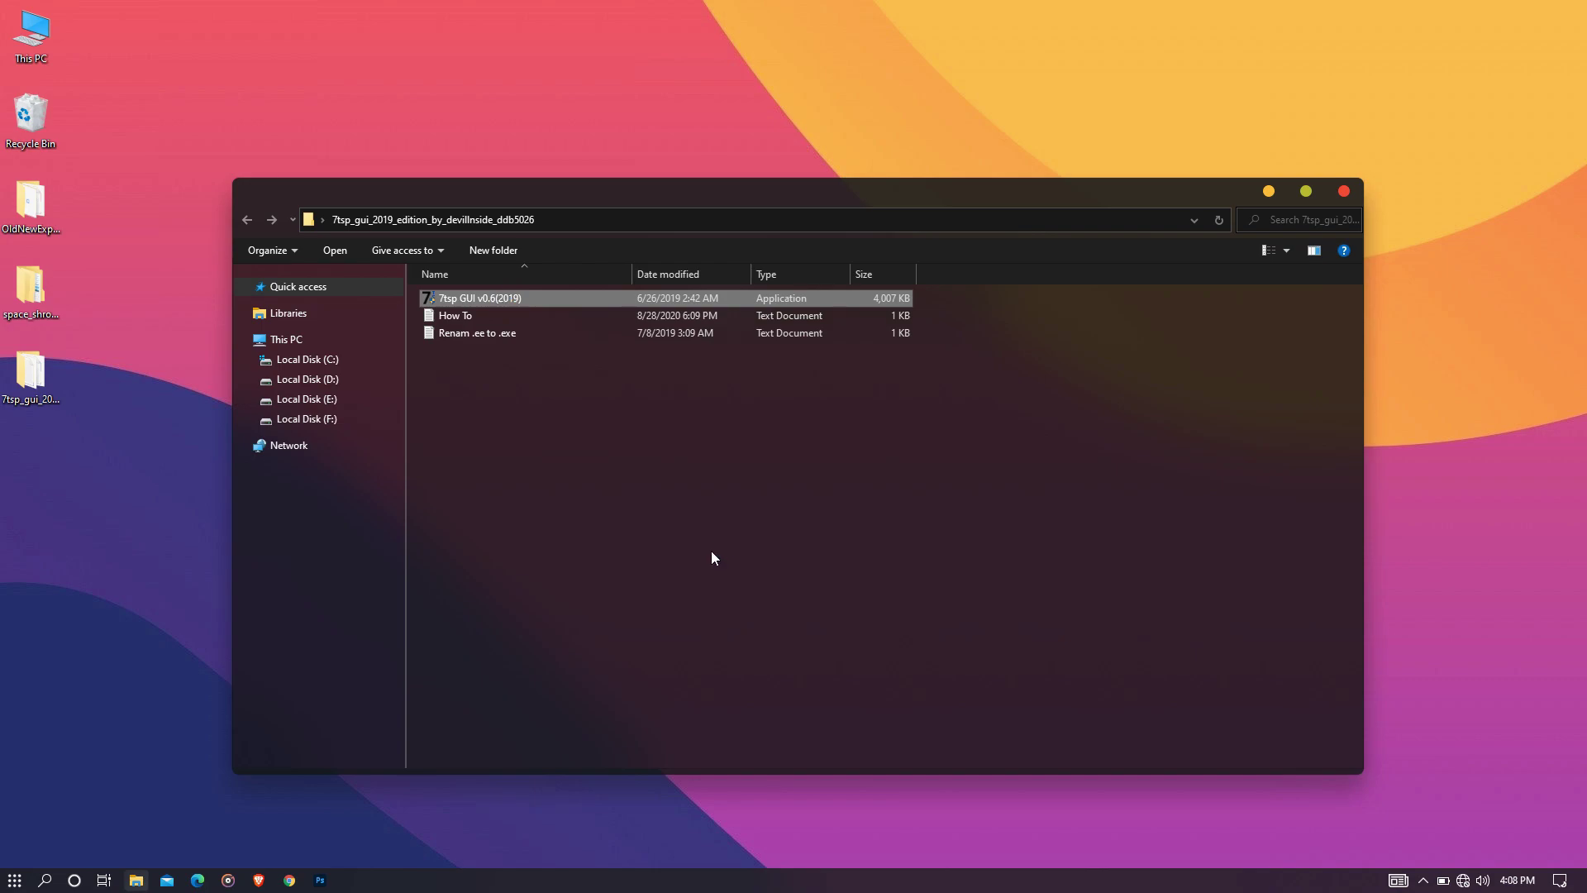
pyautogui.click(638, 356)
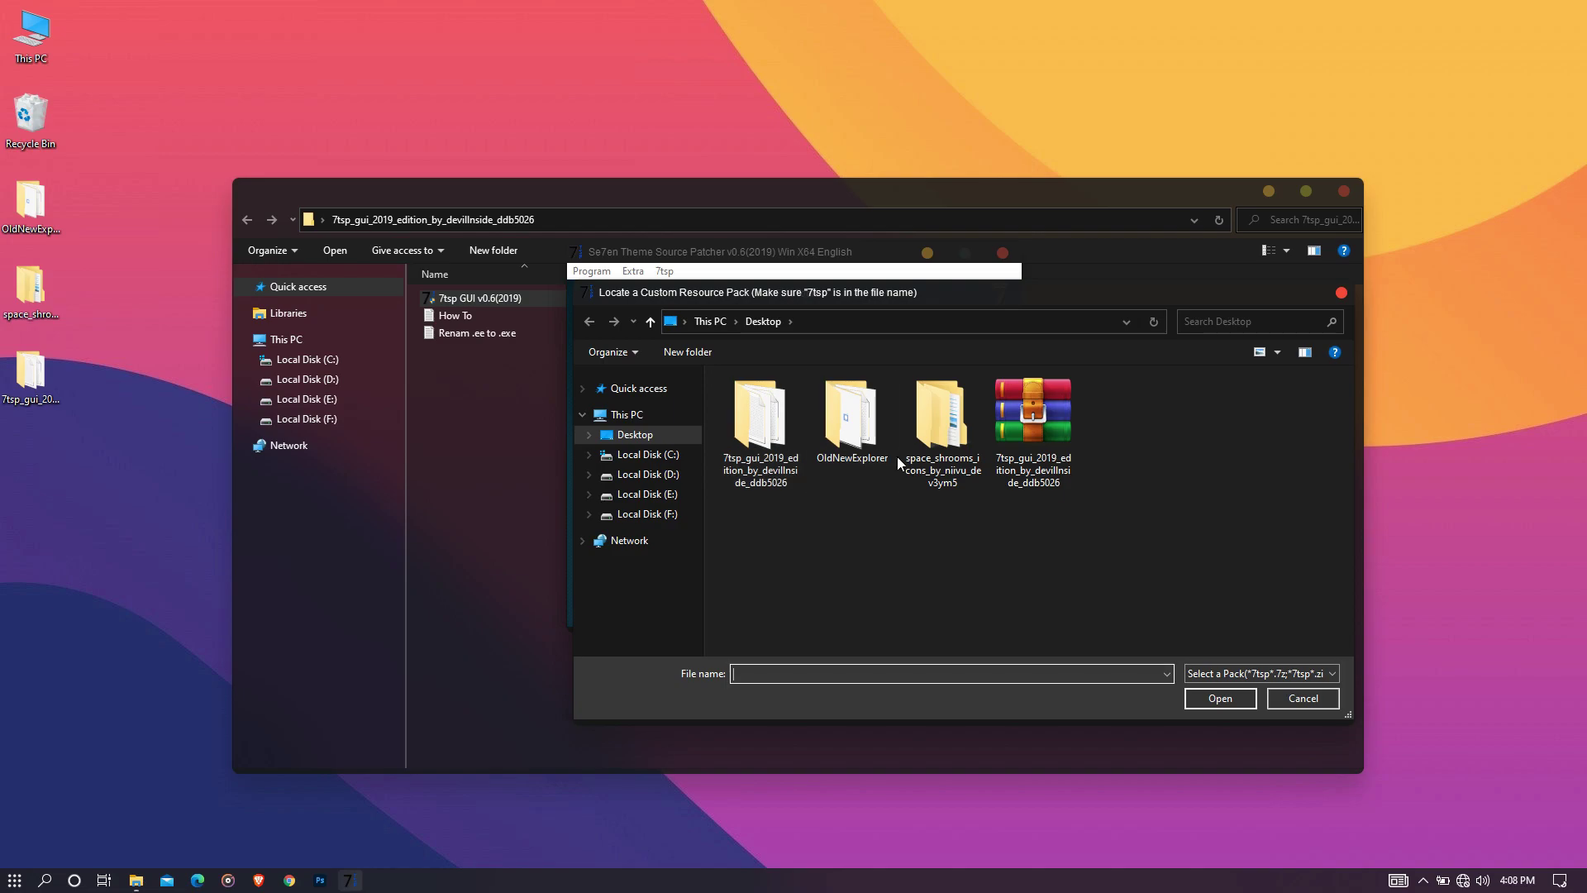
pyautogui.doubleClick(943, 444)
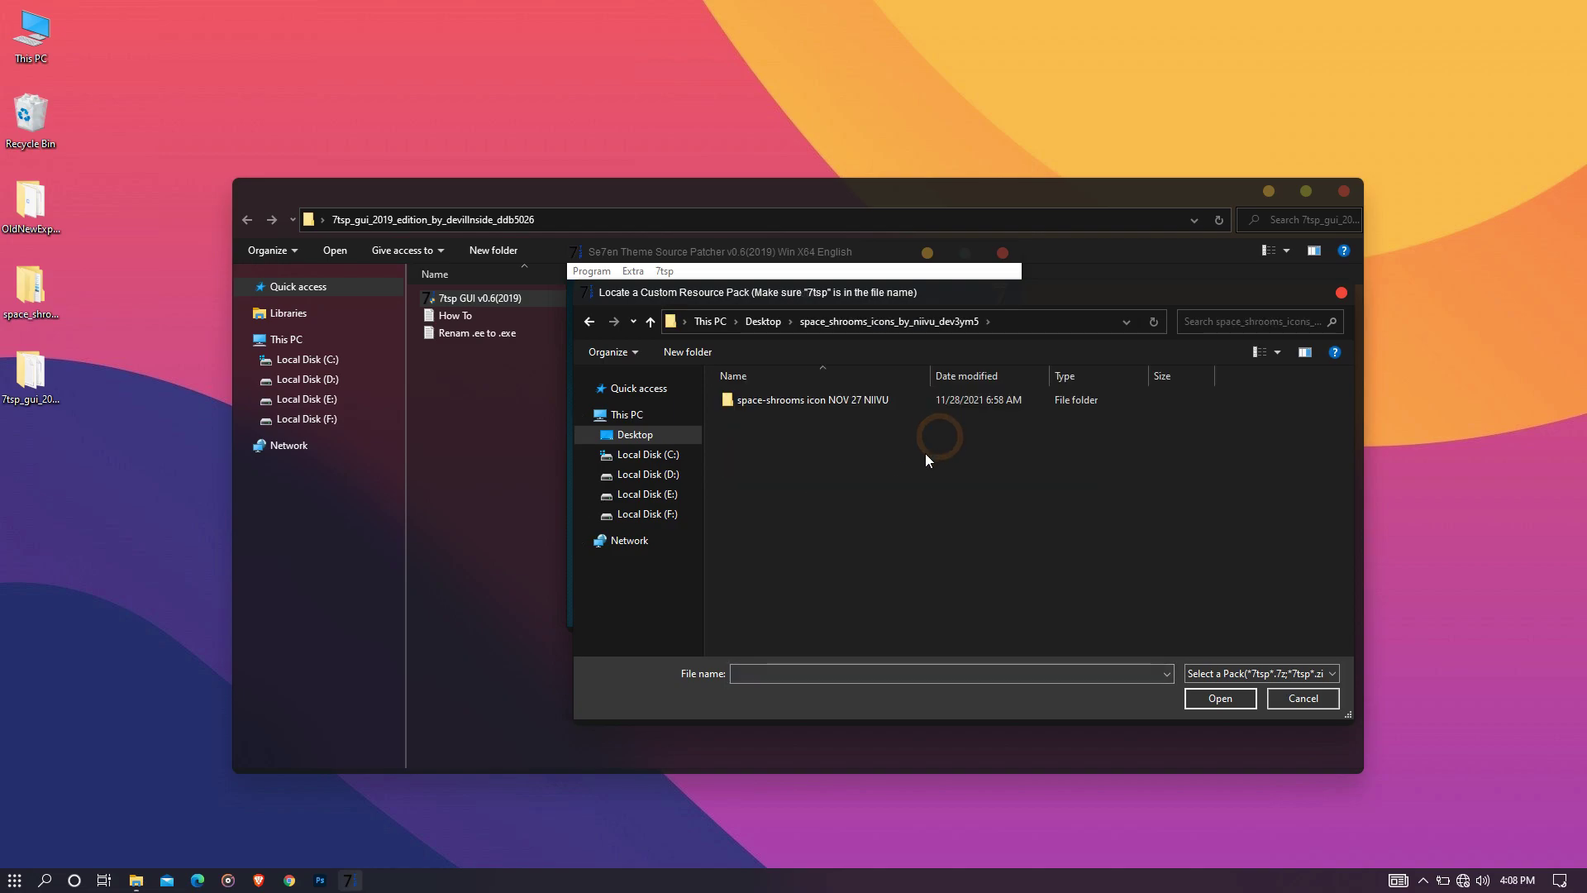
pyautogui.doubleClick(805, 400)
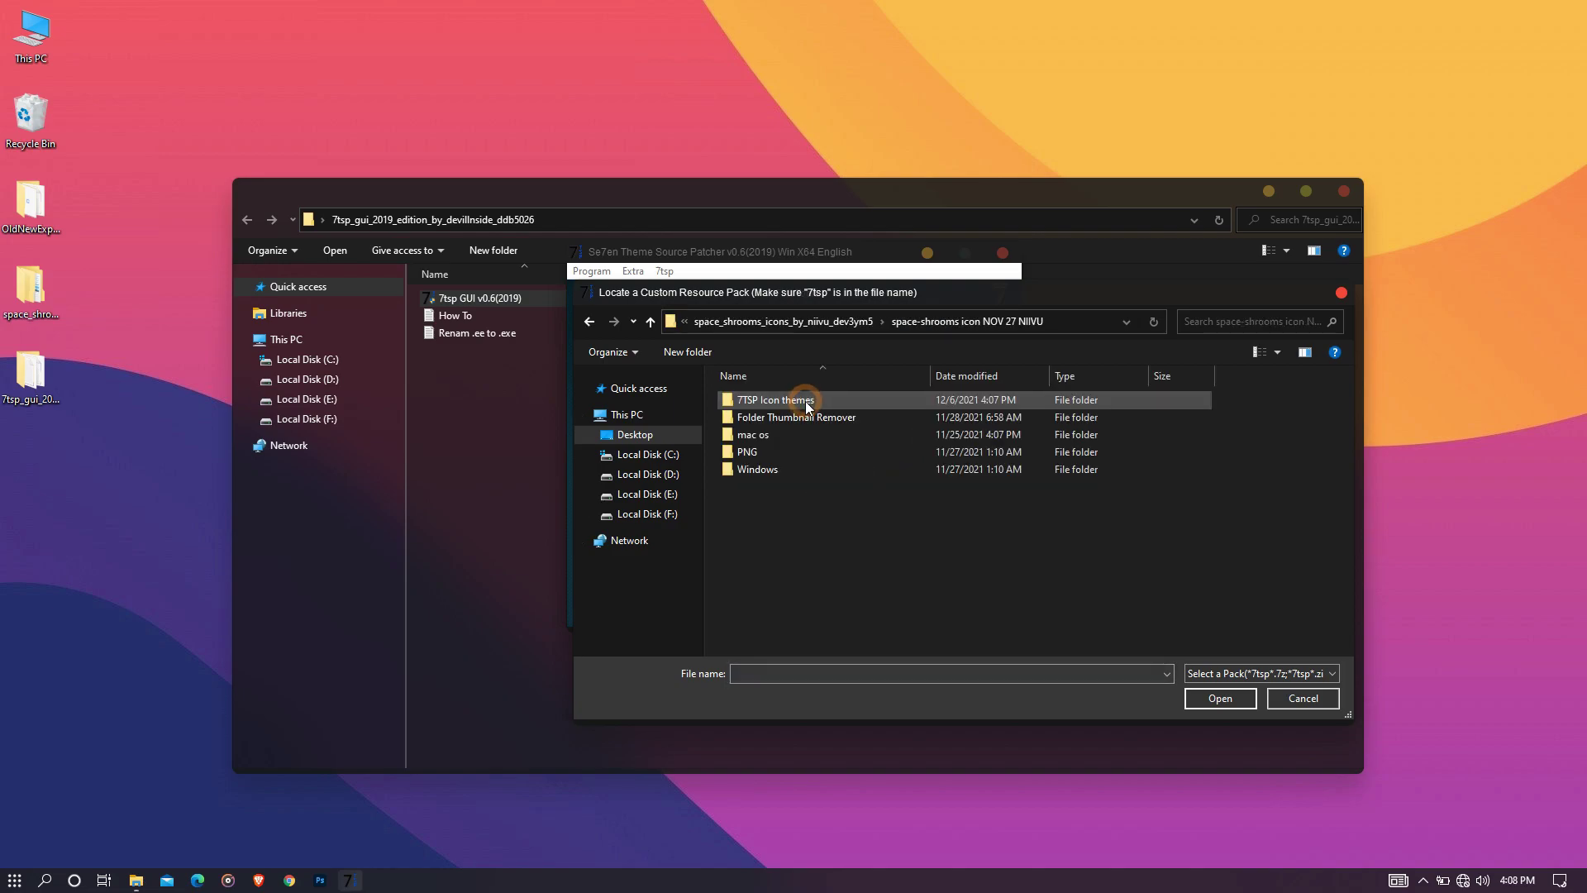
pyautogui.doubleClick(805, 402)
pyautogui.click(797, 403)
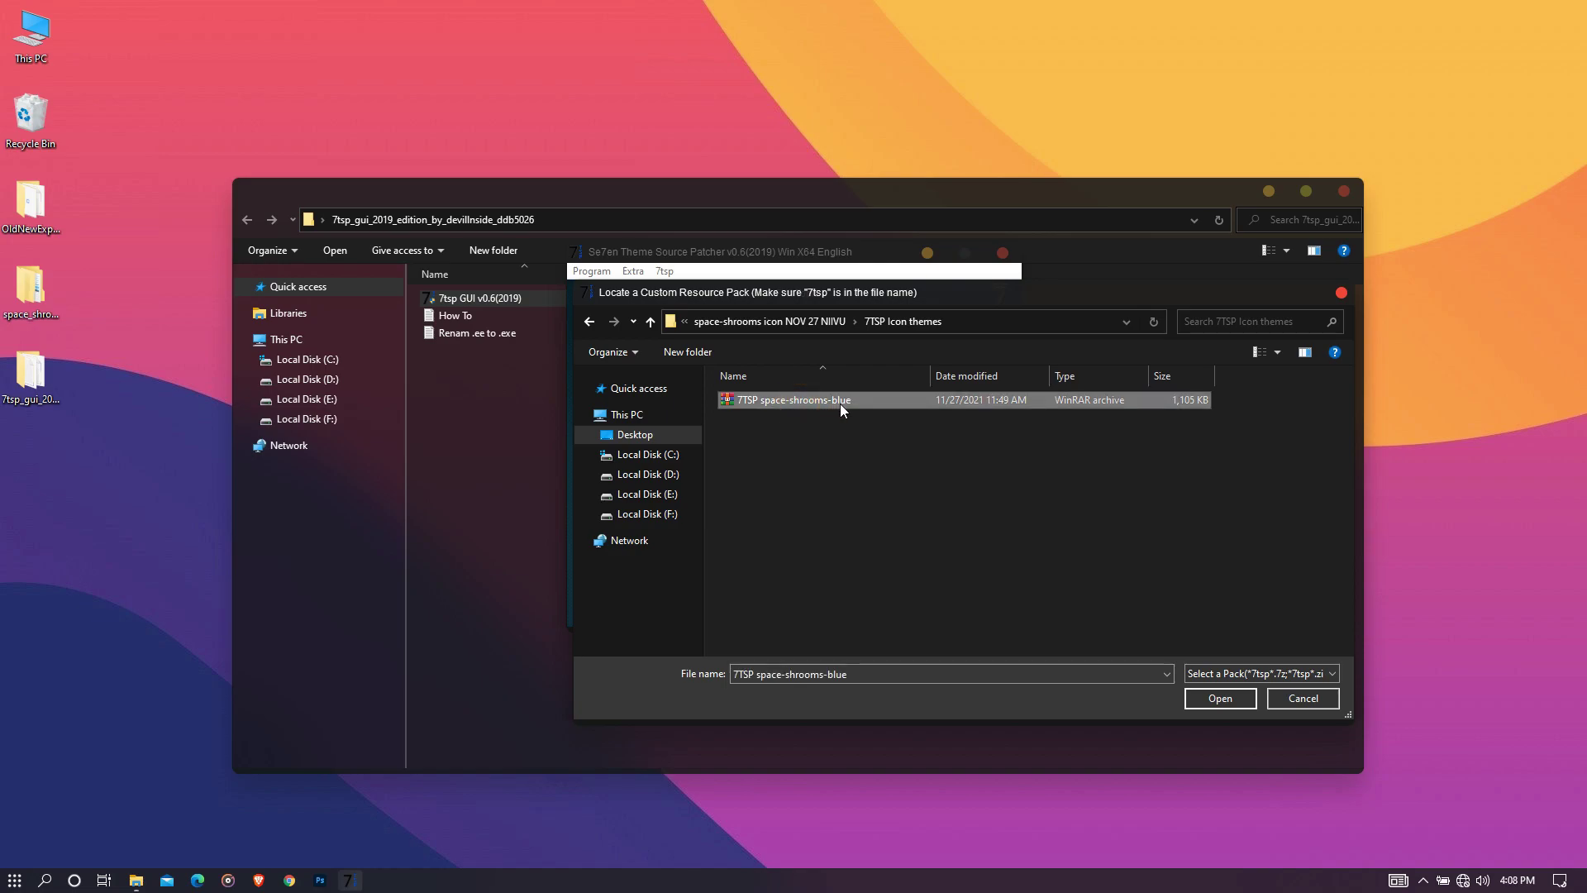
pyautogui.click(1215, 705)
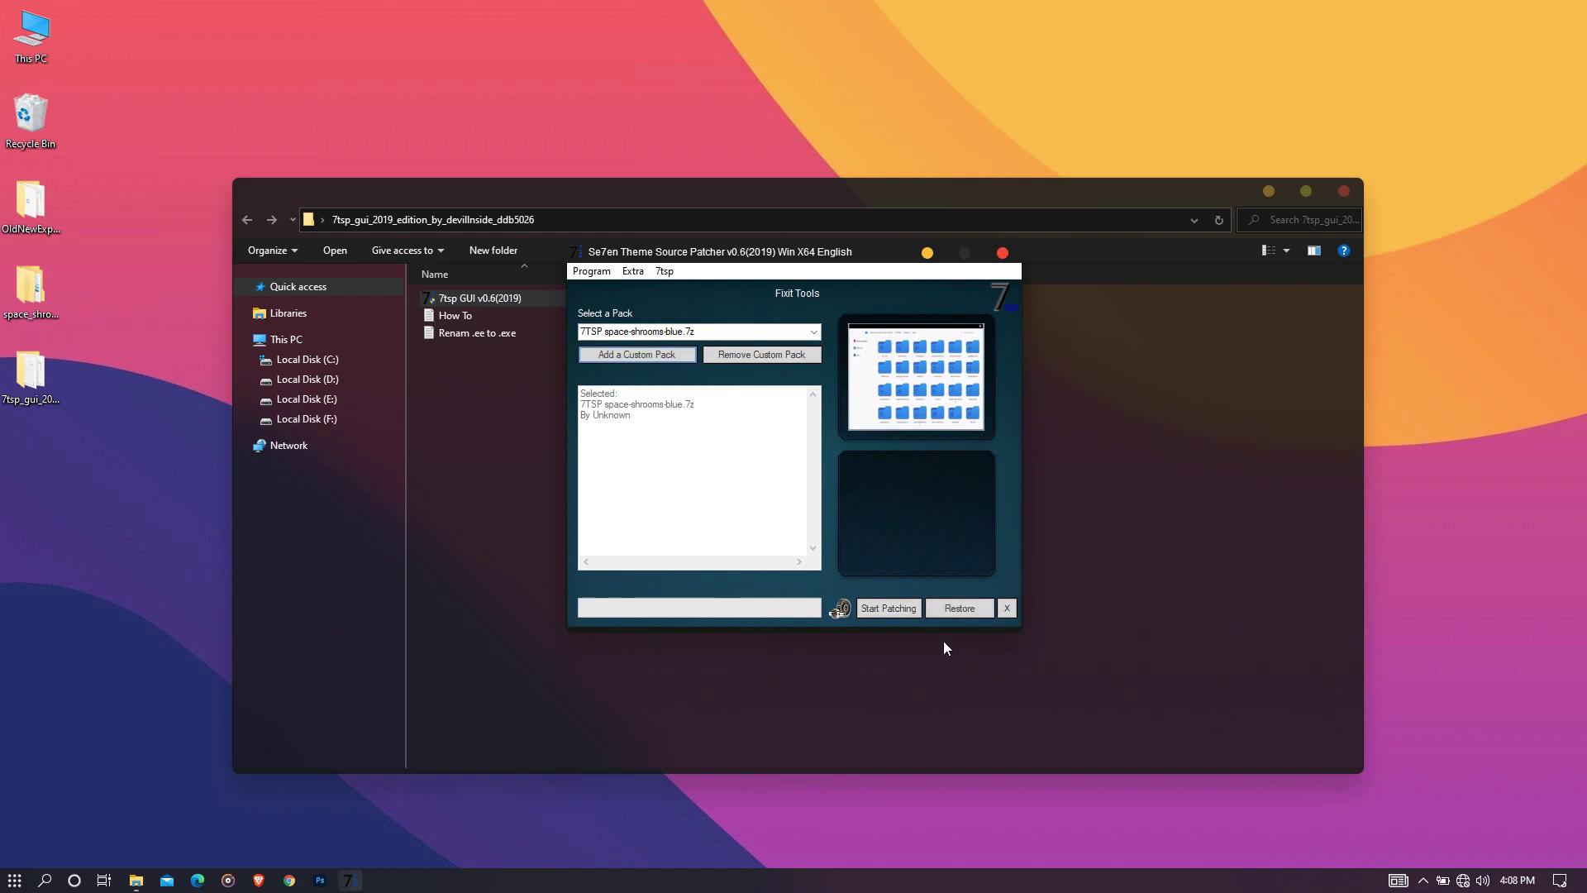
# - Patch the system with the selected space-shrooms-blue pack and acknowledge the completed patch
pyautogui.click(889, 609)
pyautogui.click(795, 526)
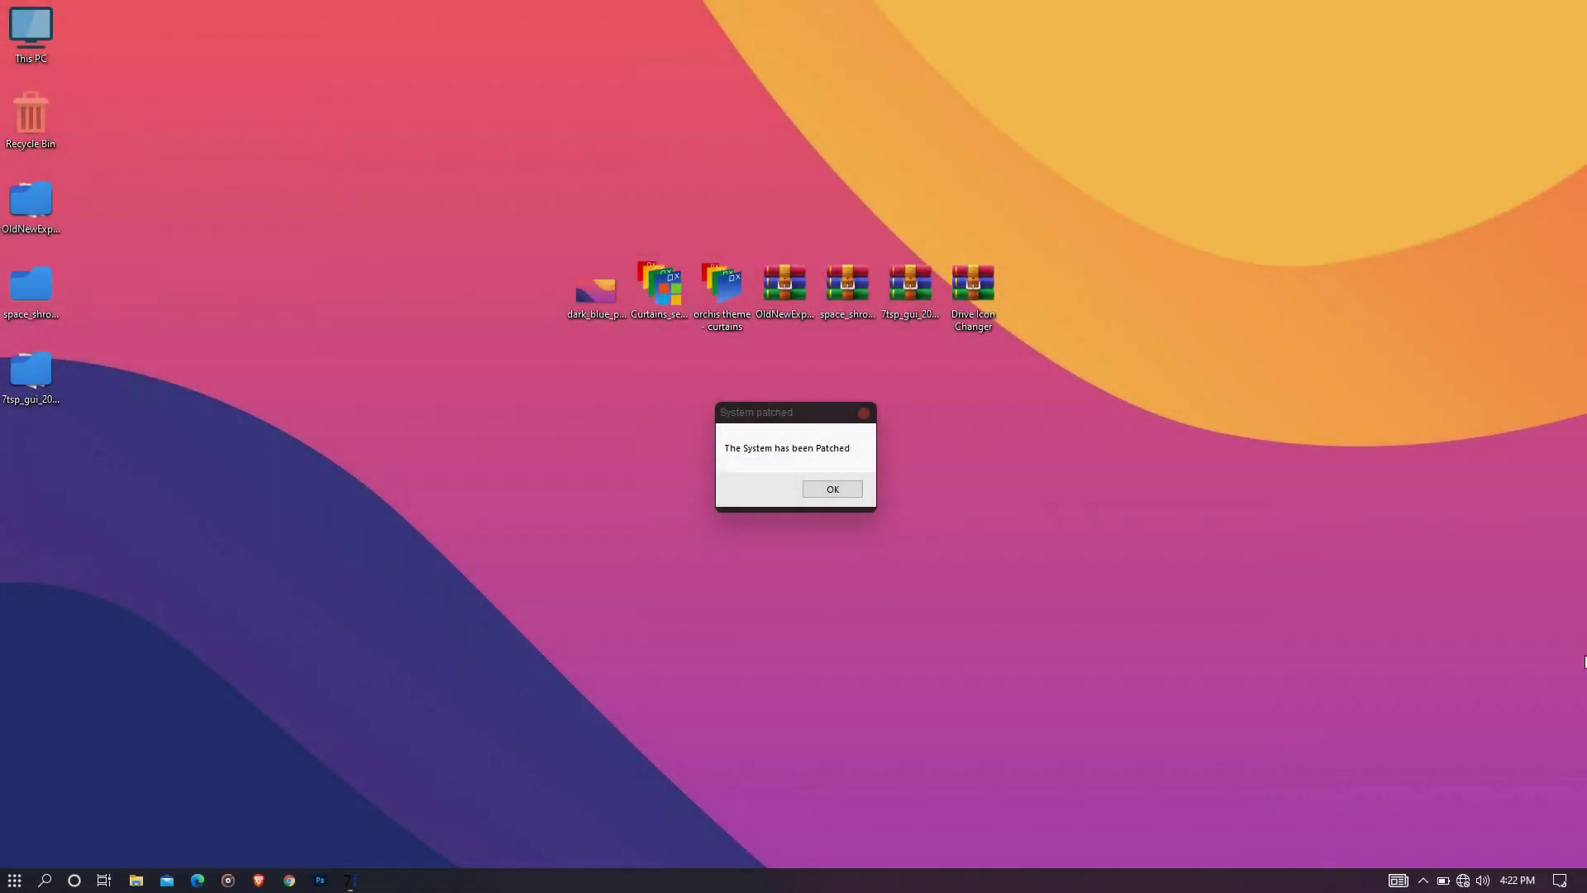
pyautogui.click(835, 489)
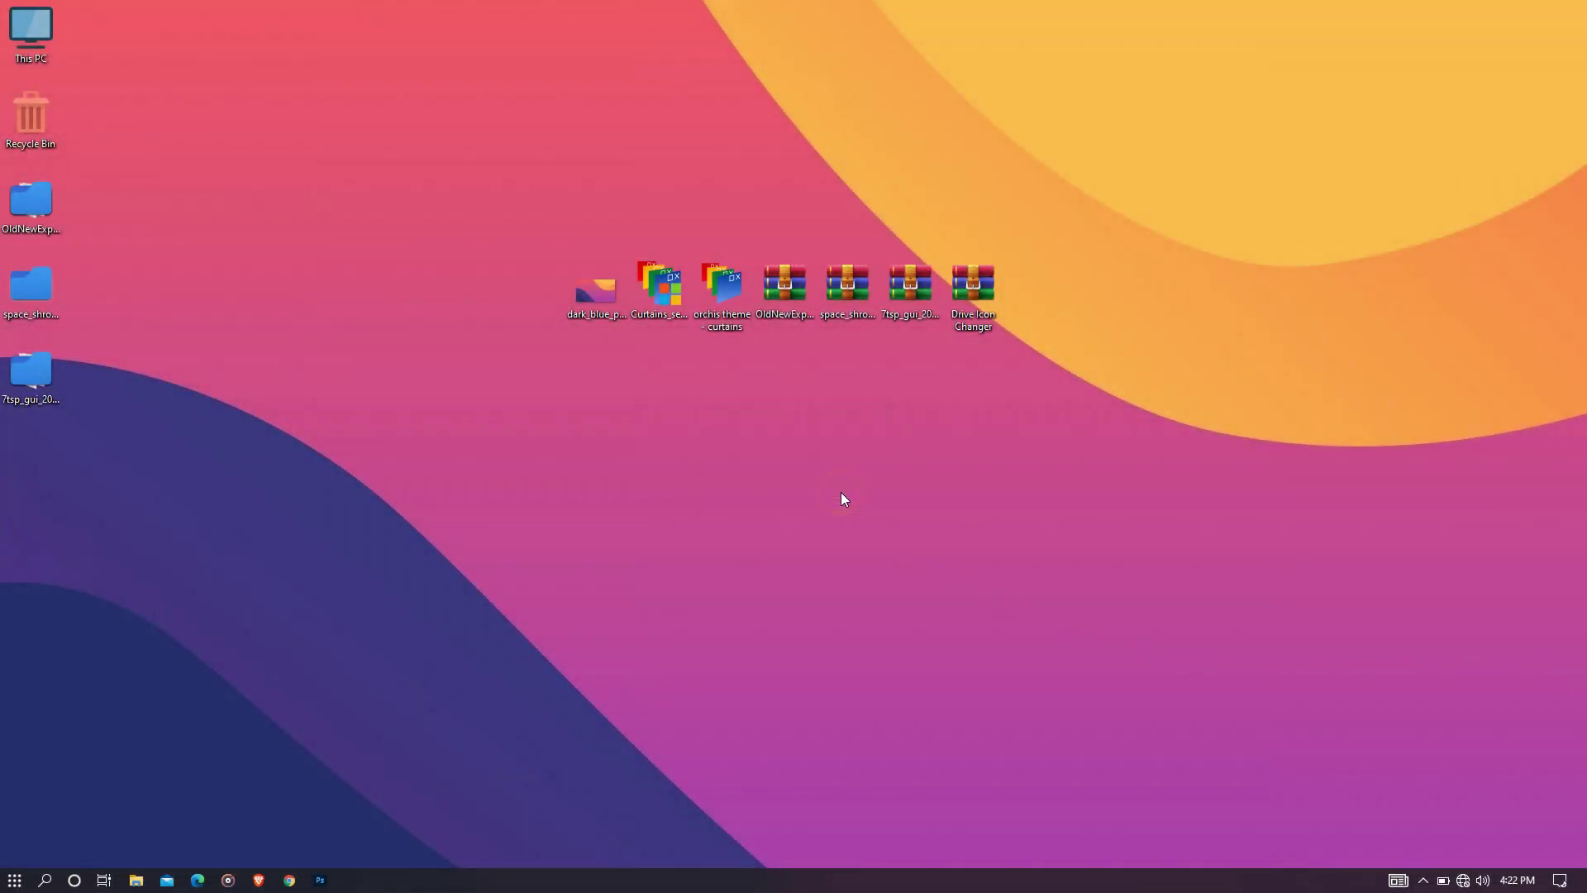
# - Examine the patched icons in This PC, Quick access and Libraries, and close the window
pyautogui.doubleClick(58, 50)
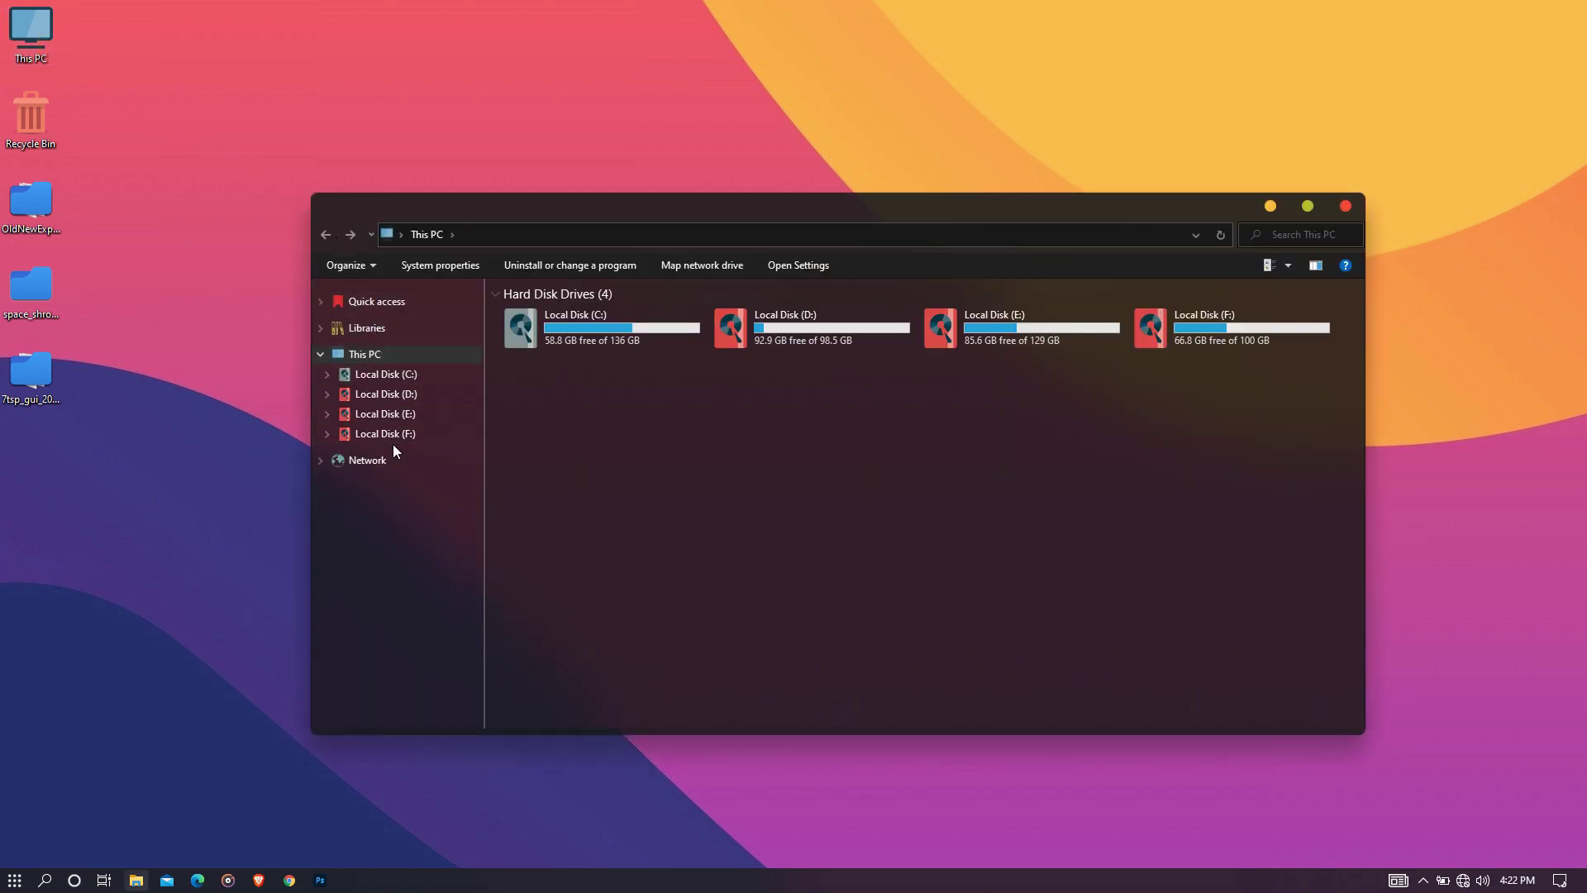
pyautogui.click(431, 301)
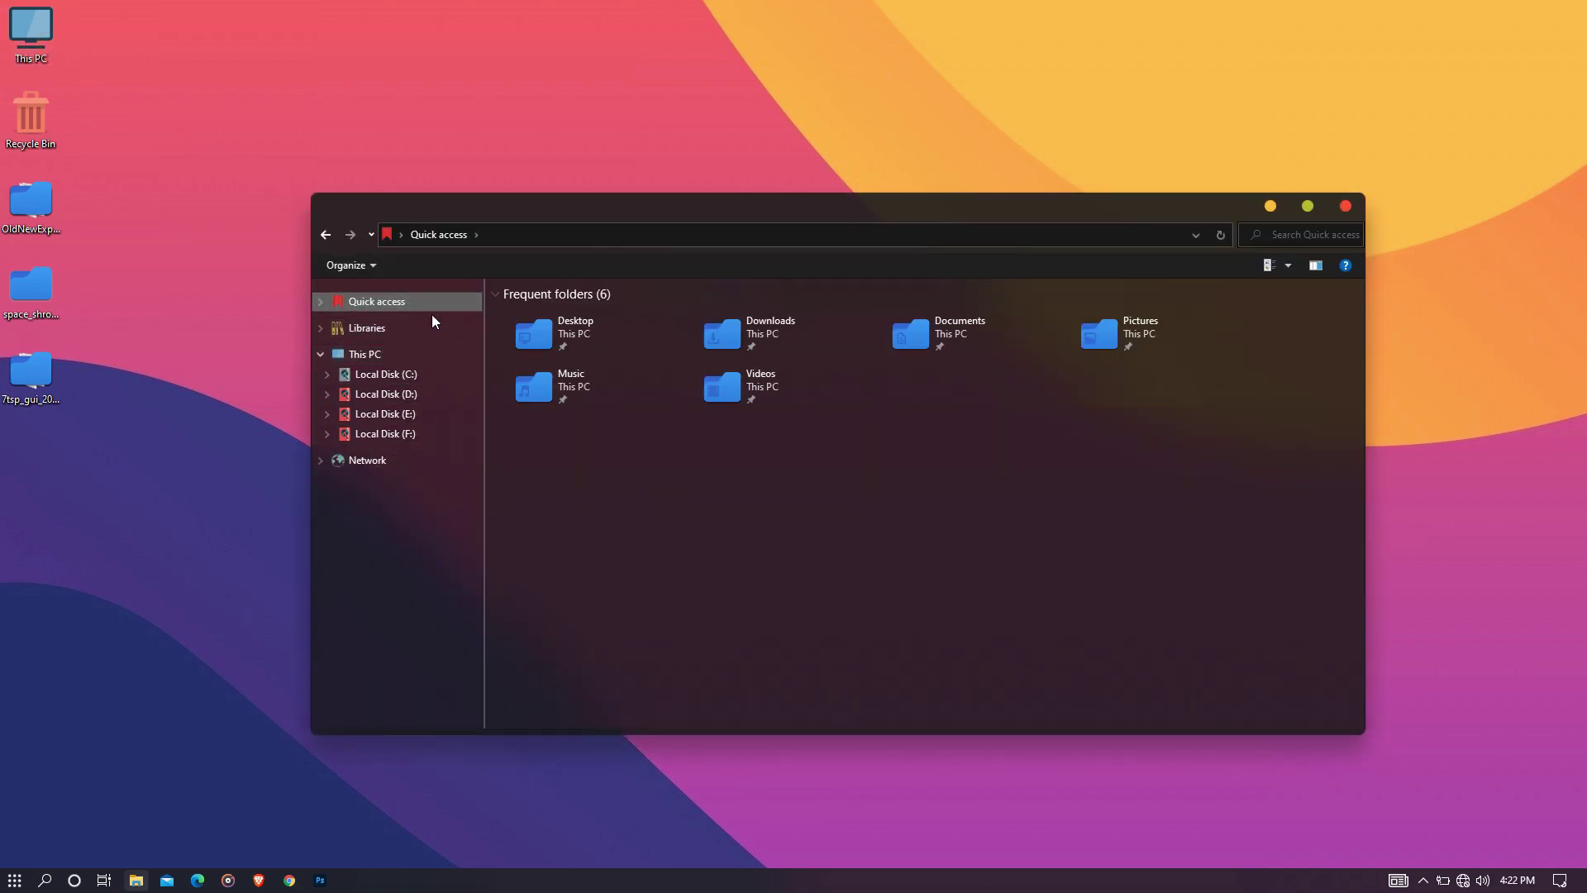
pyautogui.click(429, 327)
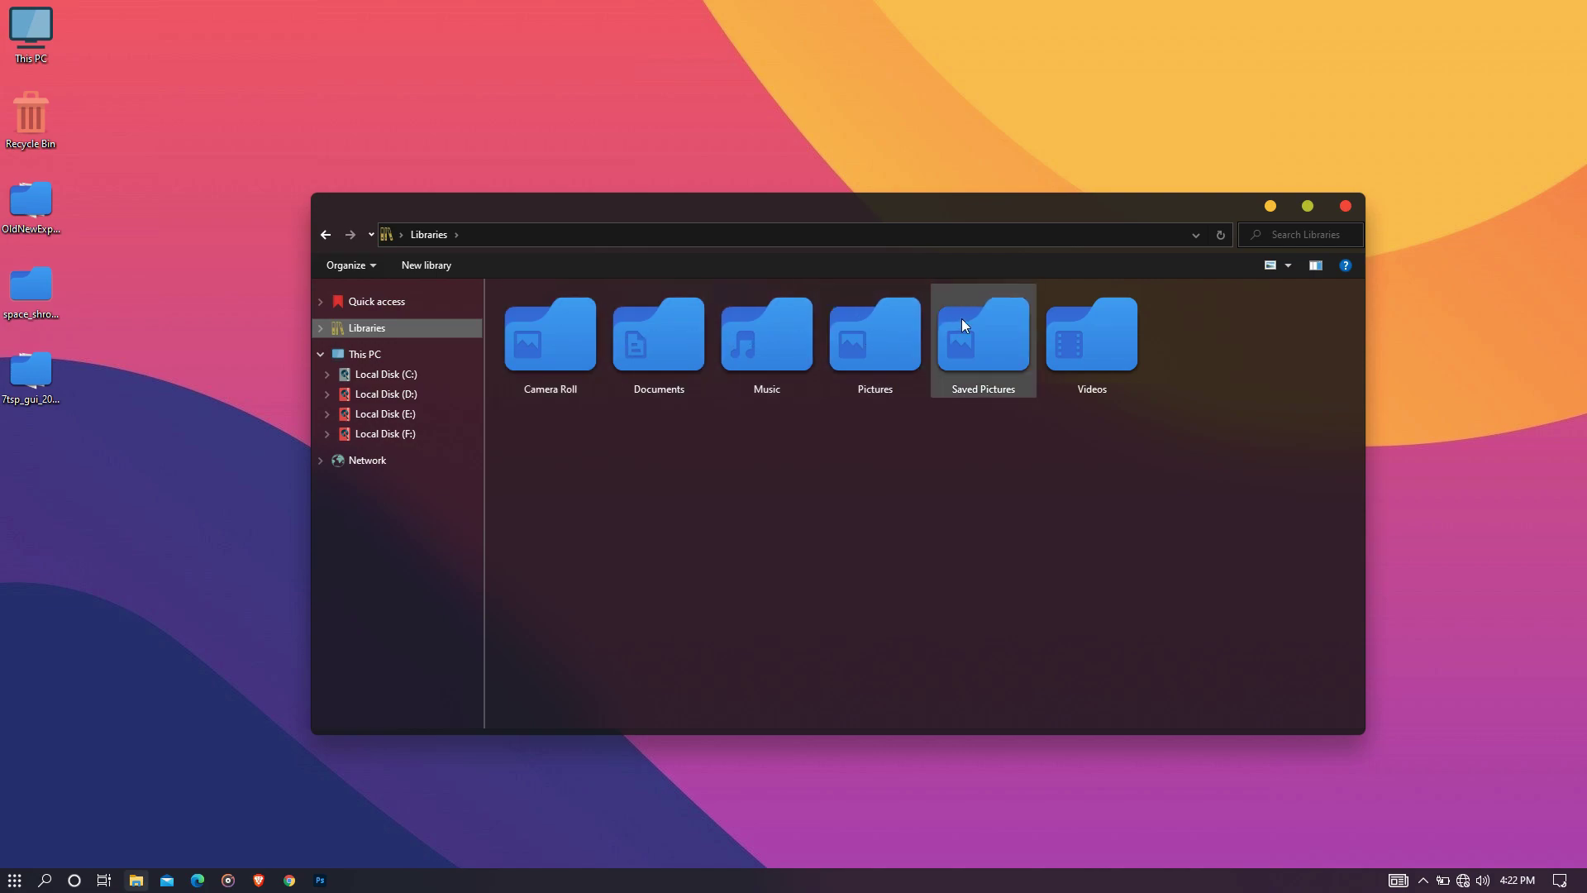
pyautogui.click(1332, 201)
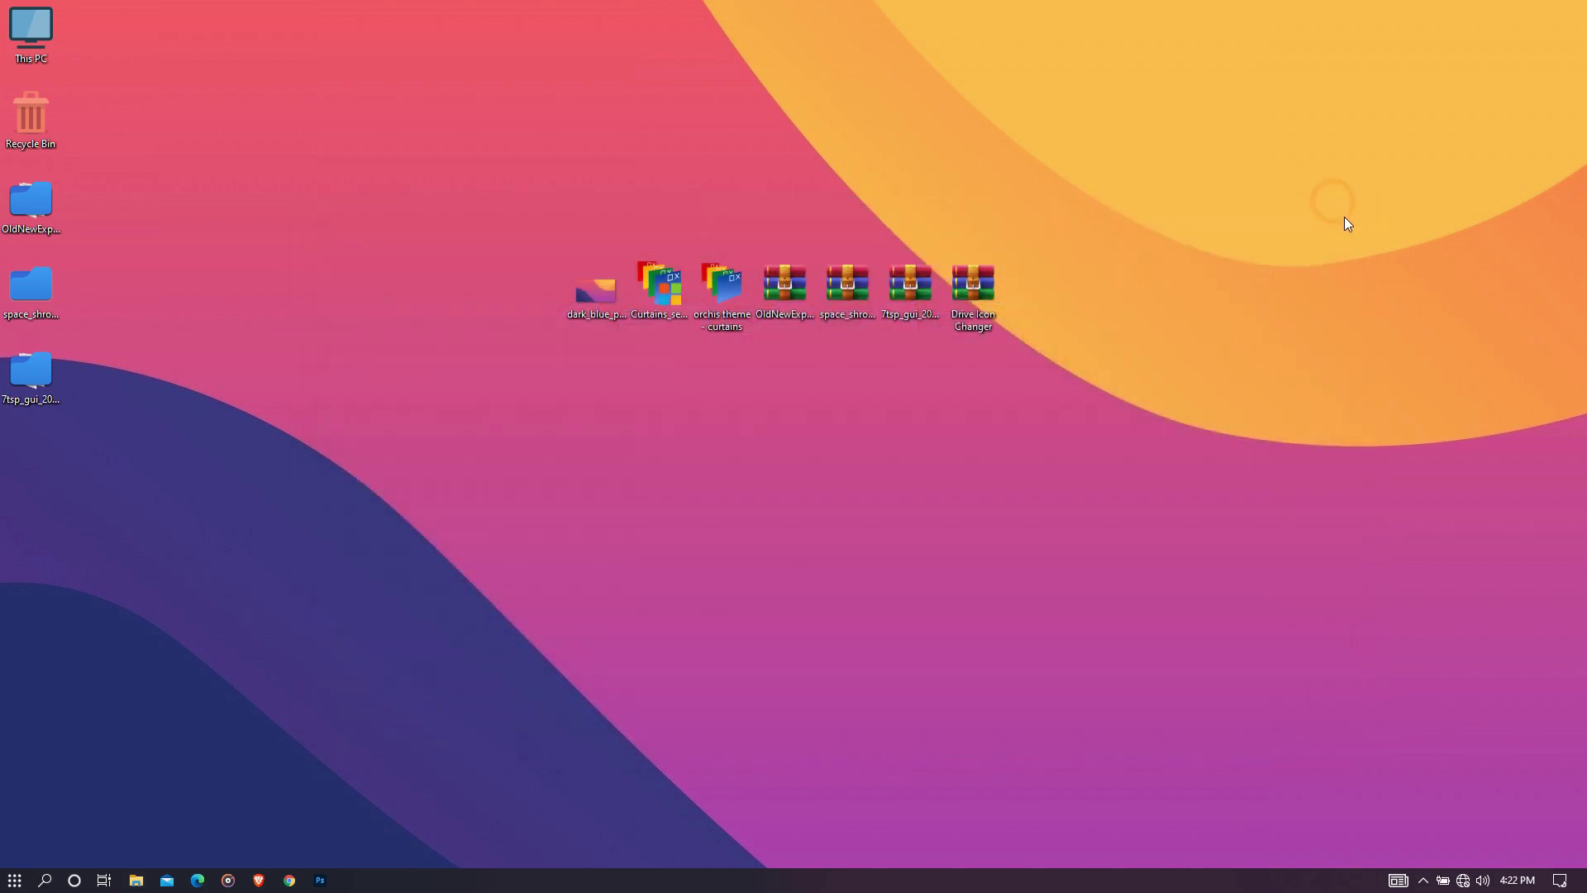
# - Extract the Drive Icon Changer archive to its own desktop folder and open that folder
pyautogui.rightClick(990, 294)
pyautogui.click(1013, 364)
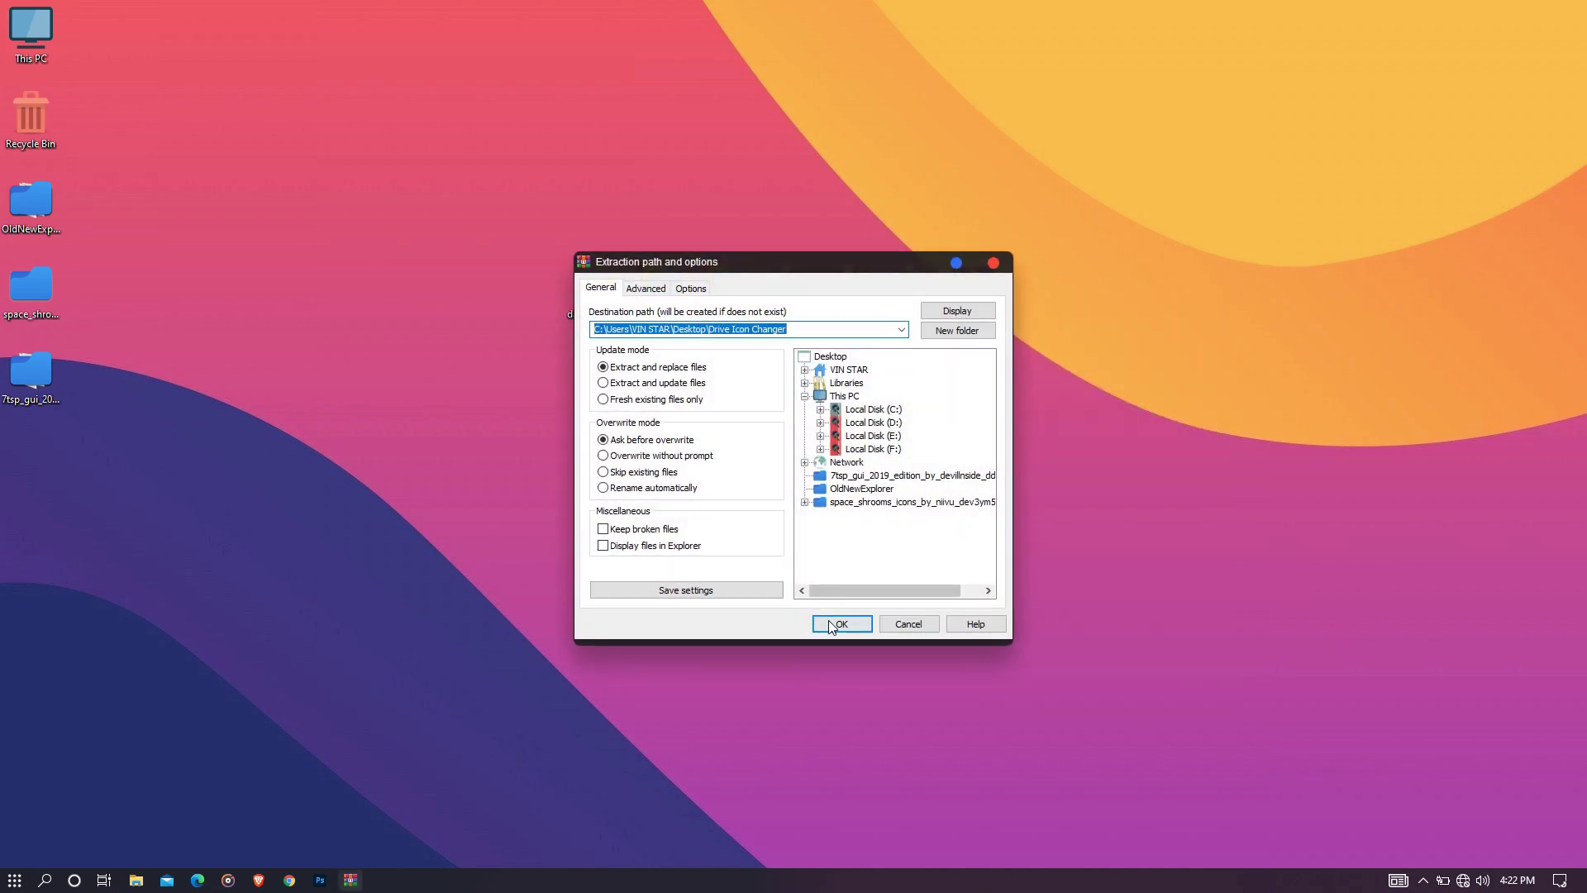
pyautogui.click(830, 622)
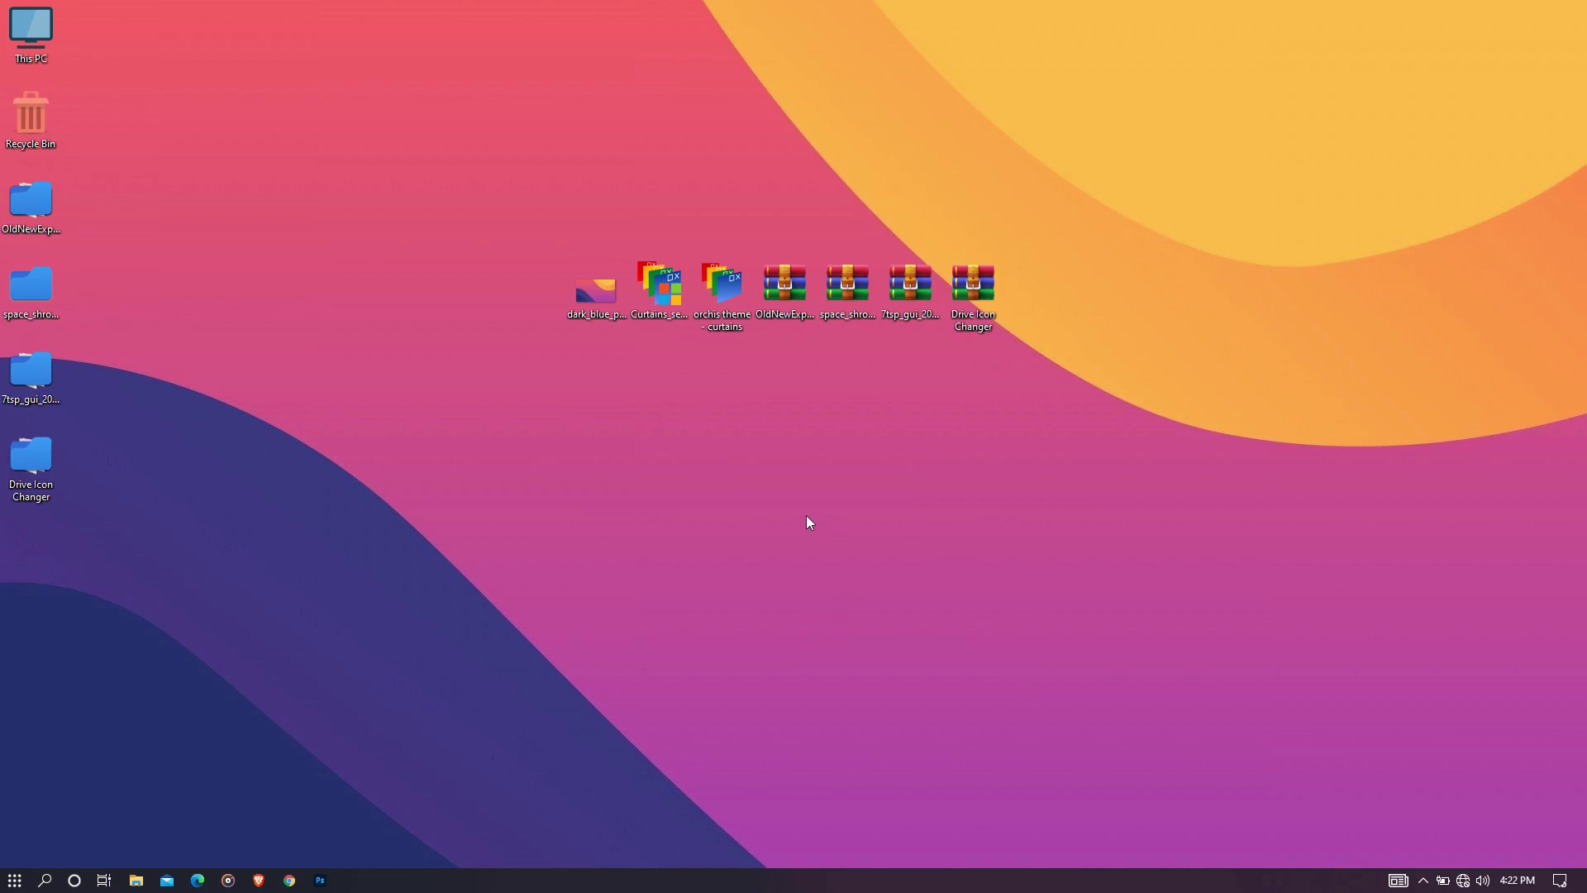
pyautogui.doubleClick(32, 458)
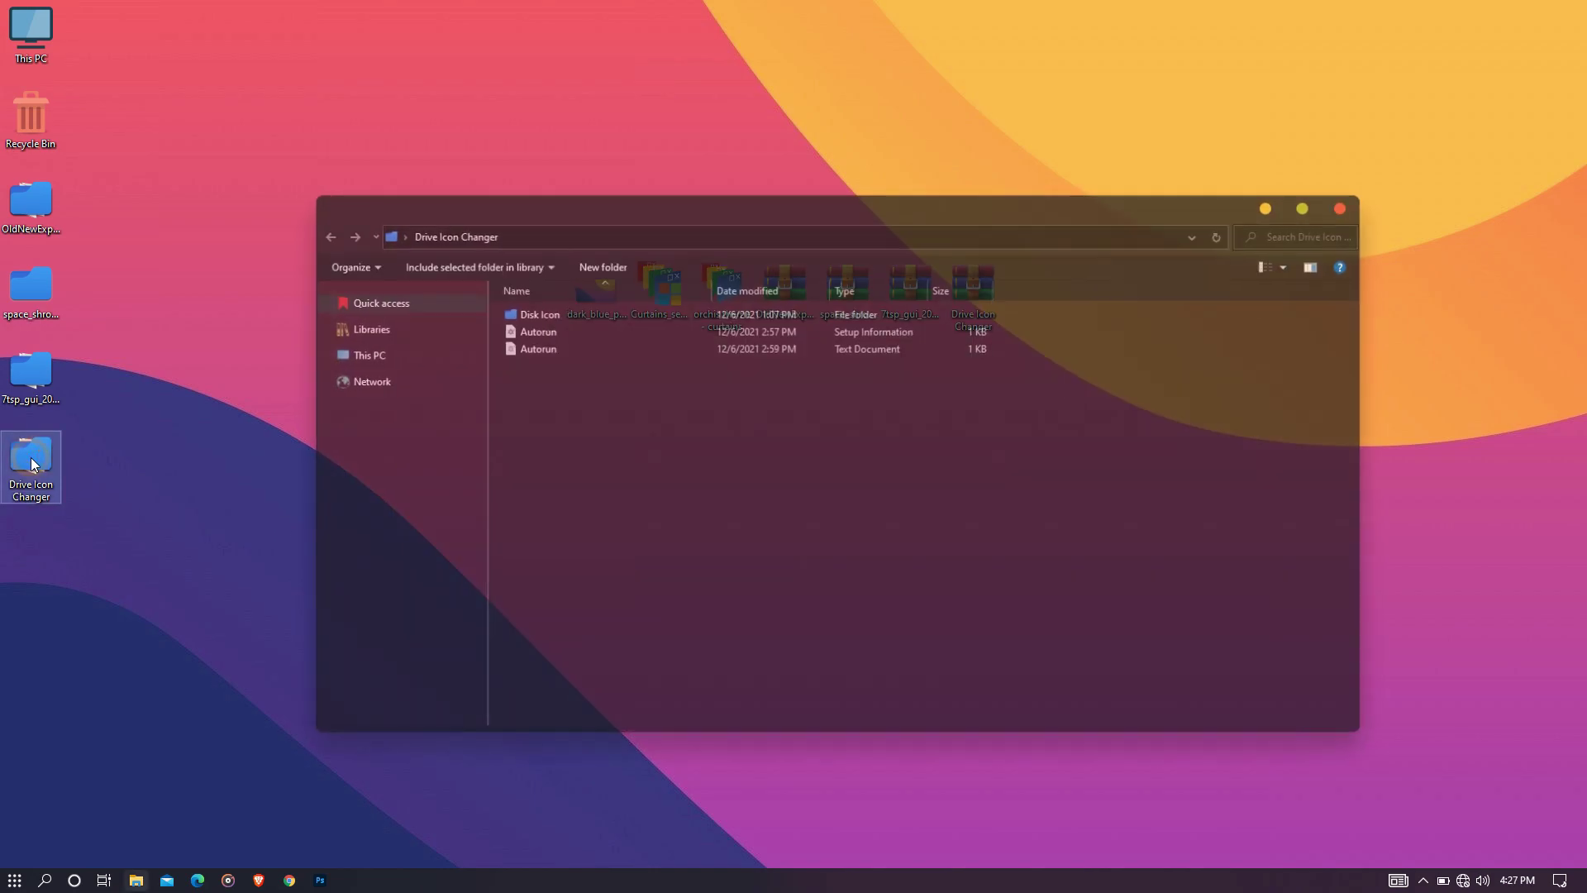
# - Copy the Internal icon from the Disk Icon folder into the root of Local Disk (C:), granting administrator permission
pyautogui.click(552, 314)
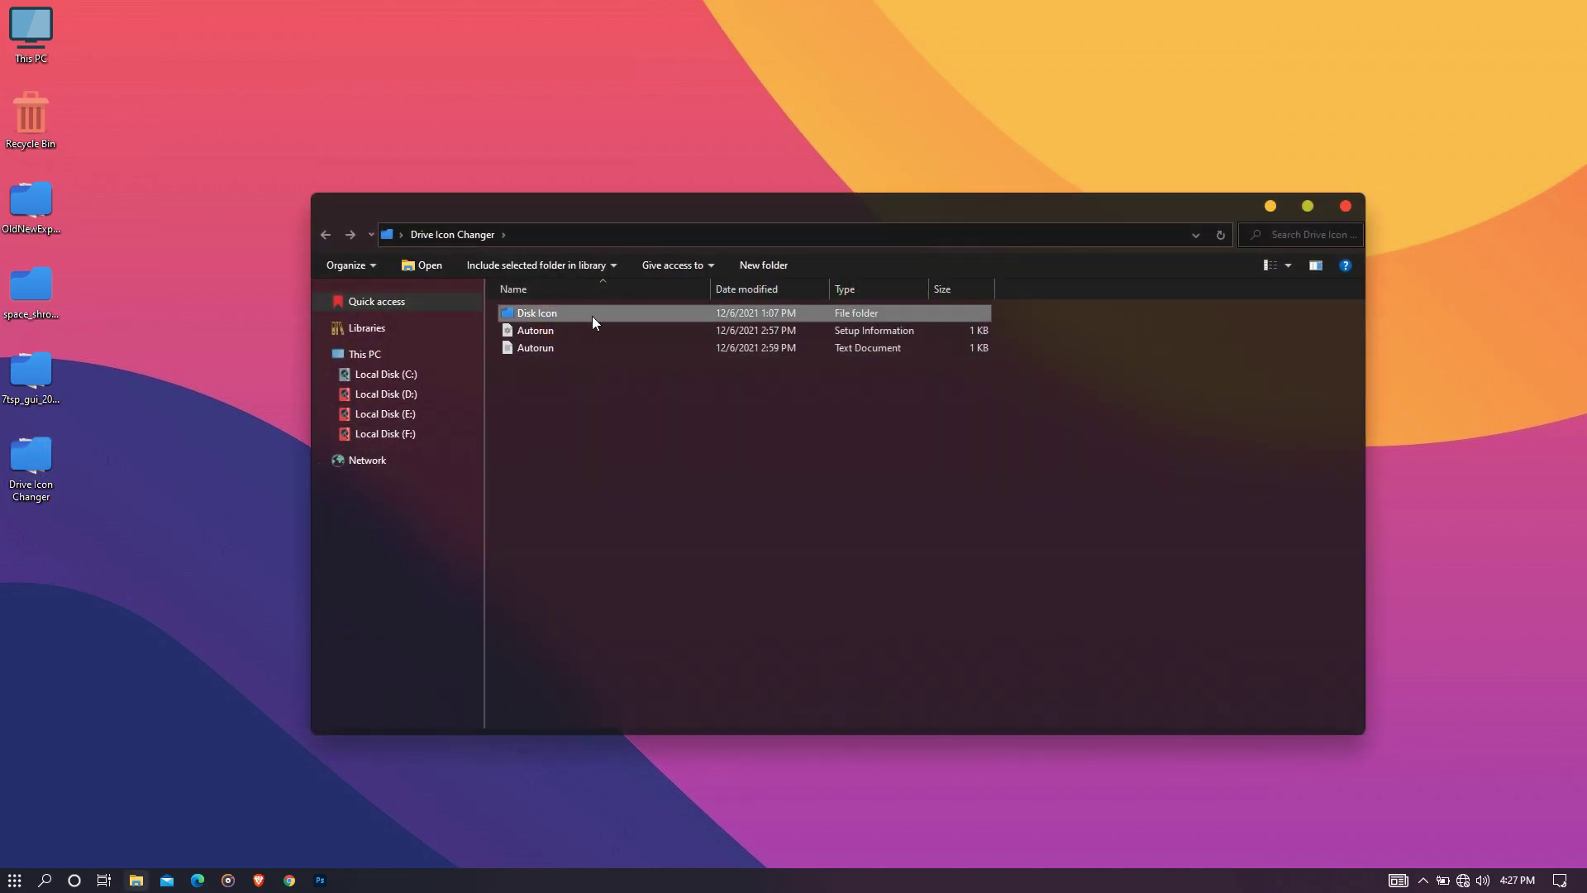
pyautogui.doubleClick(552, 314)
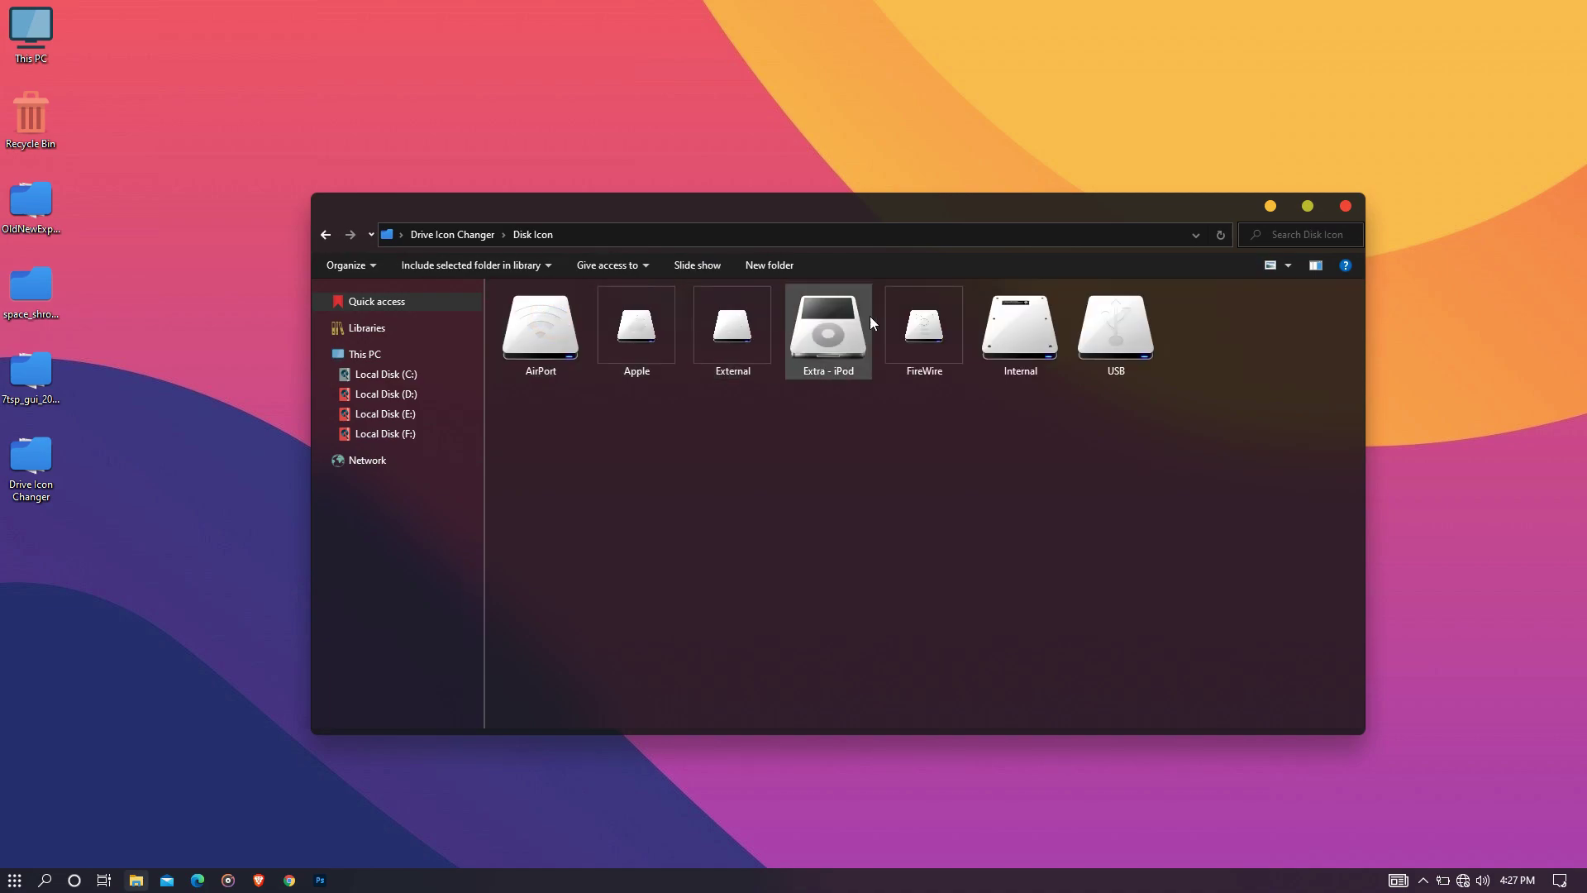
pyautogui.click(1010, 330)
pyautogui.rightClick(1010, 330)
pyautogui.click(1026, 694)
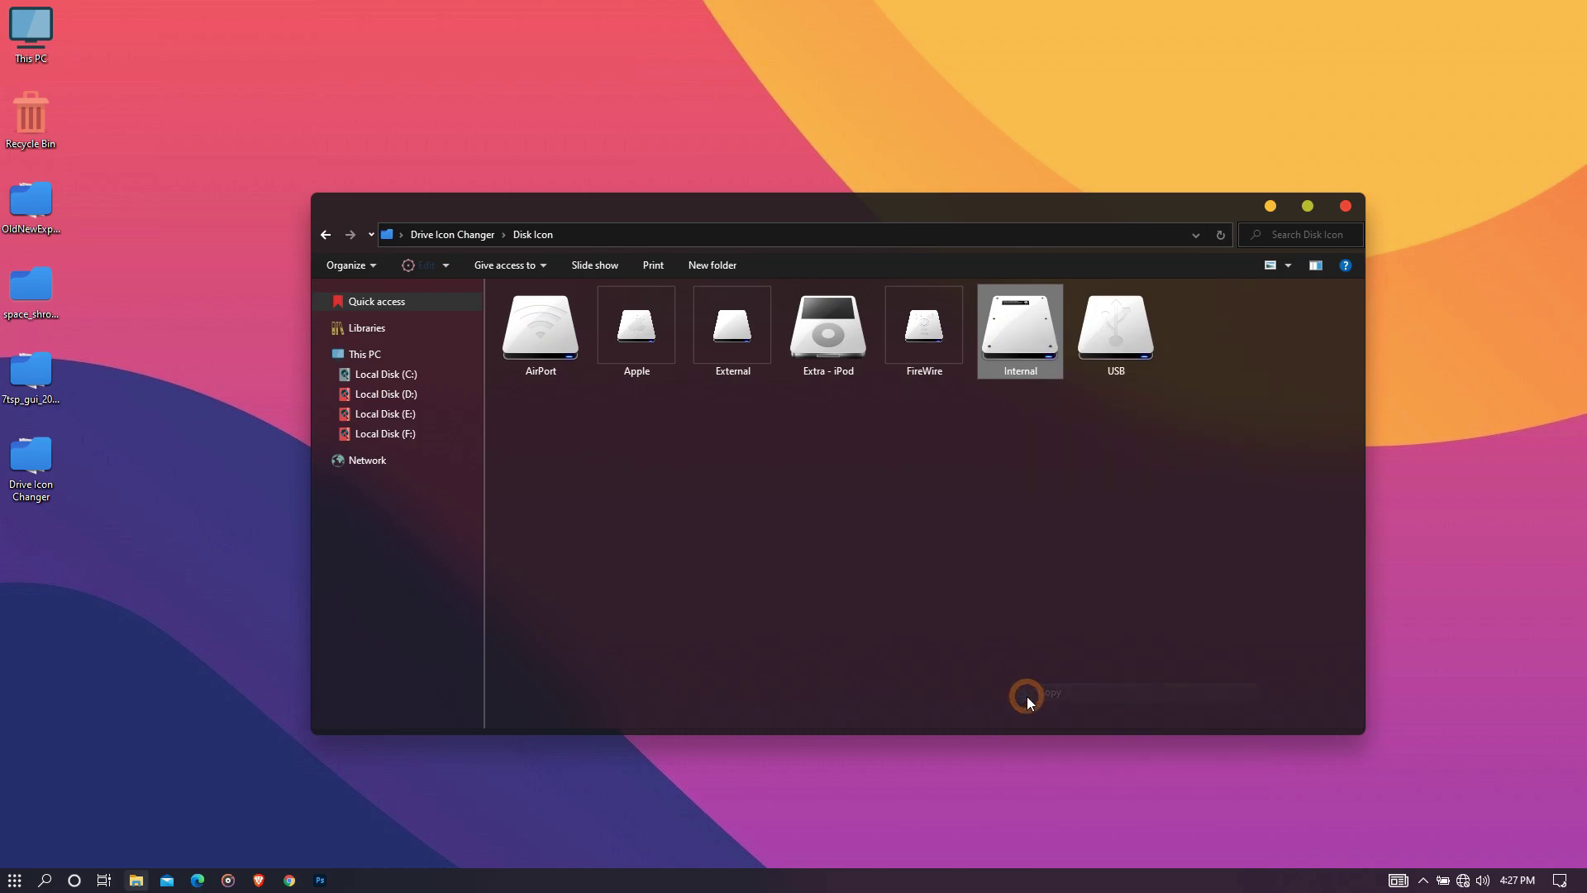
pyautogui.click(414, 351)
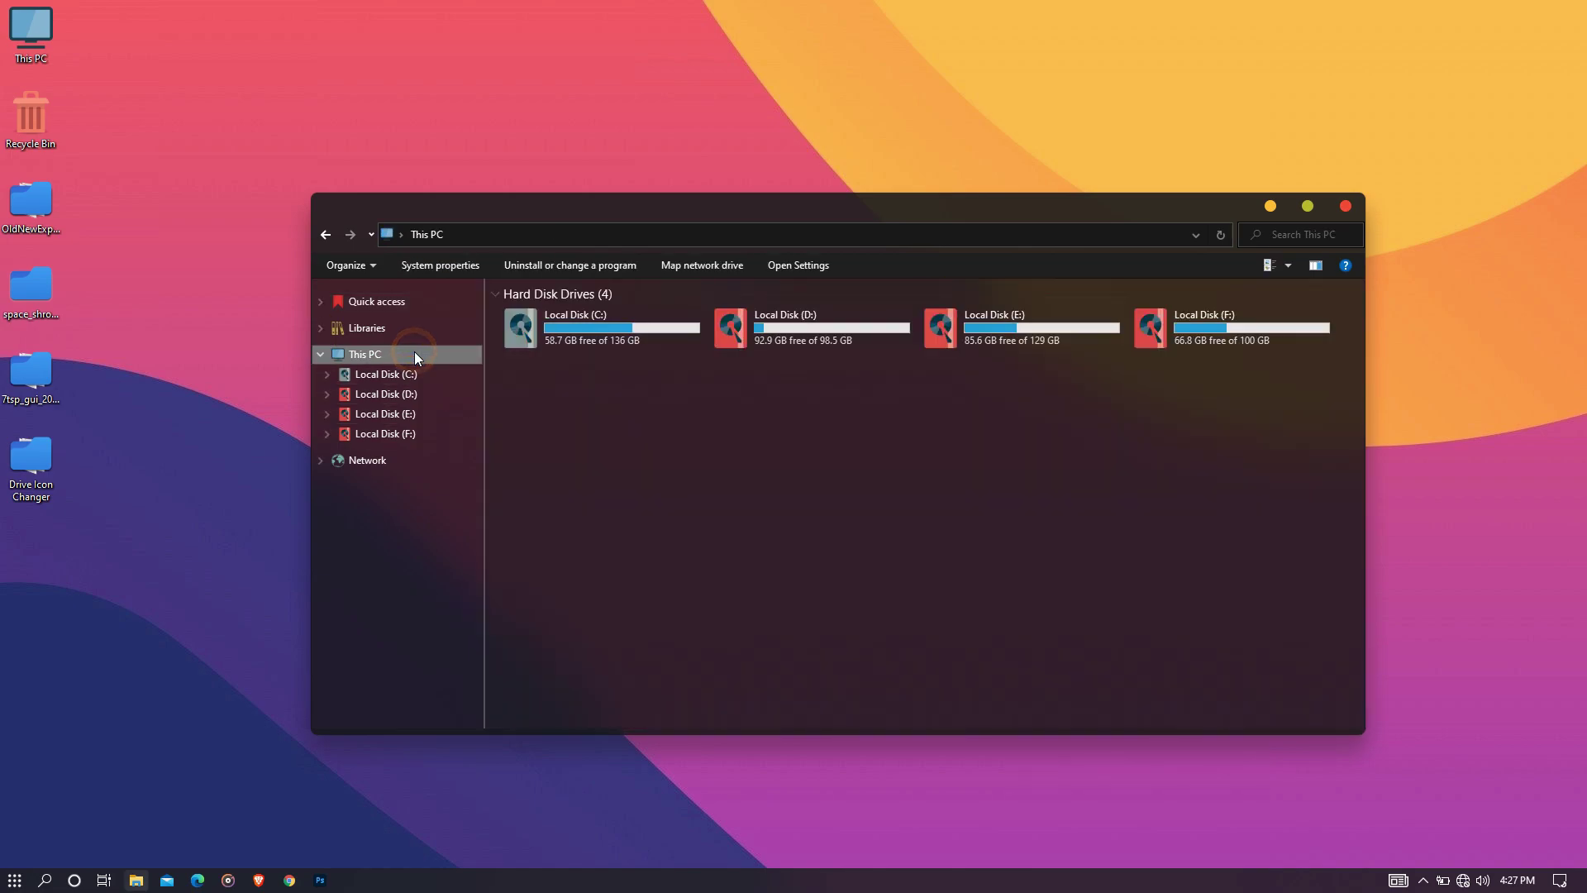
pyautogui.doubleClick(659, 334)
pyautogui.rightClick(925, 402)
pyautogui.click(980, 514)
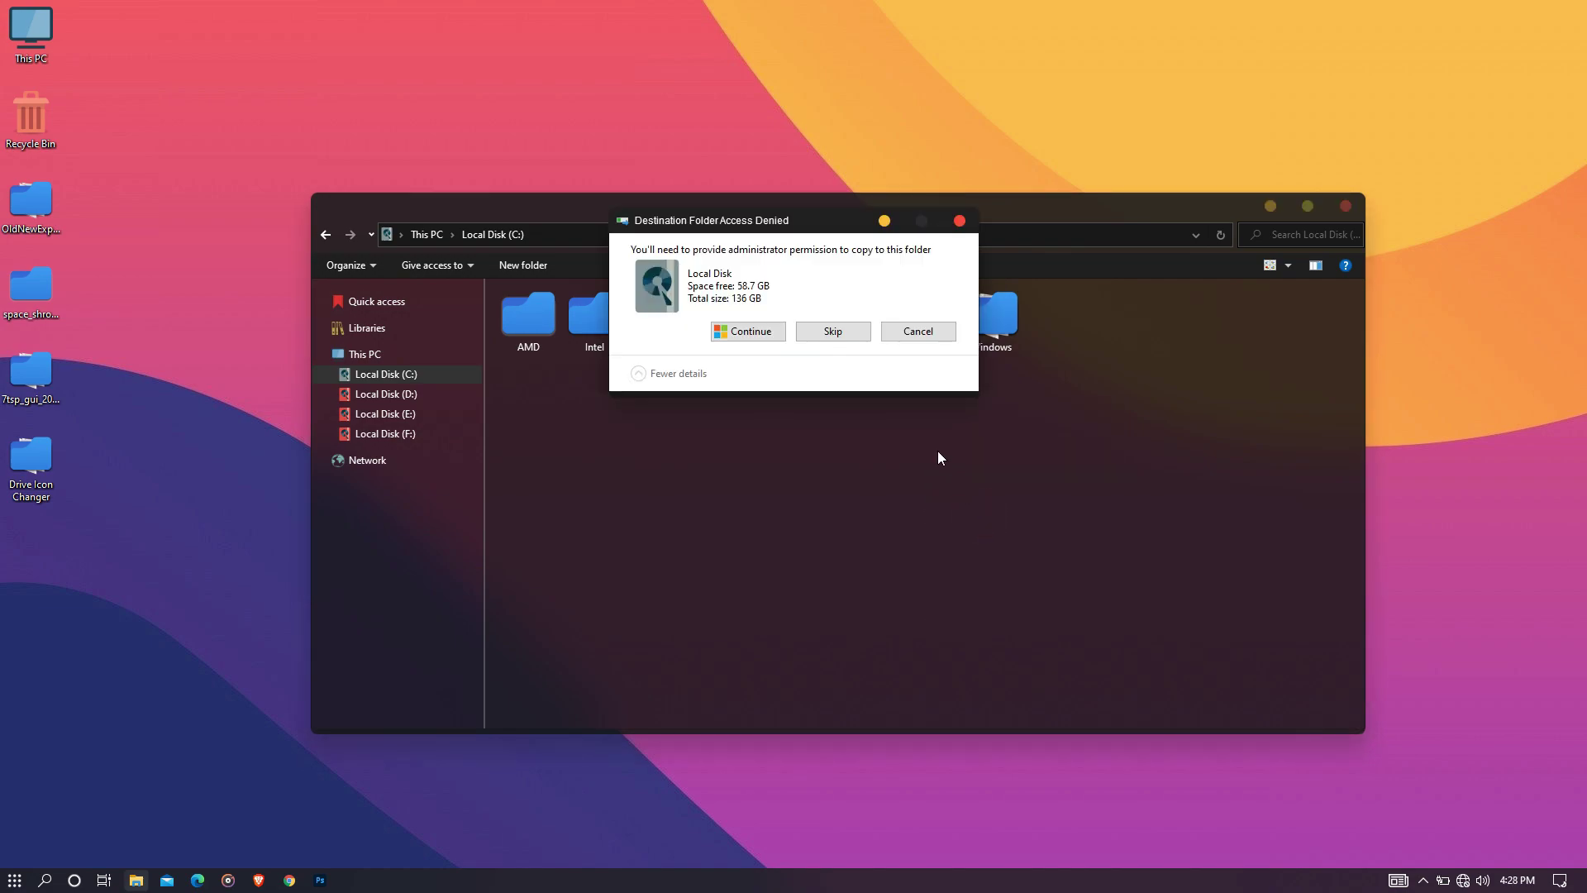
pyautogui.click(746, 333)
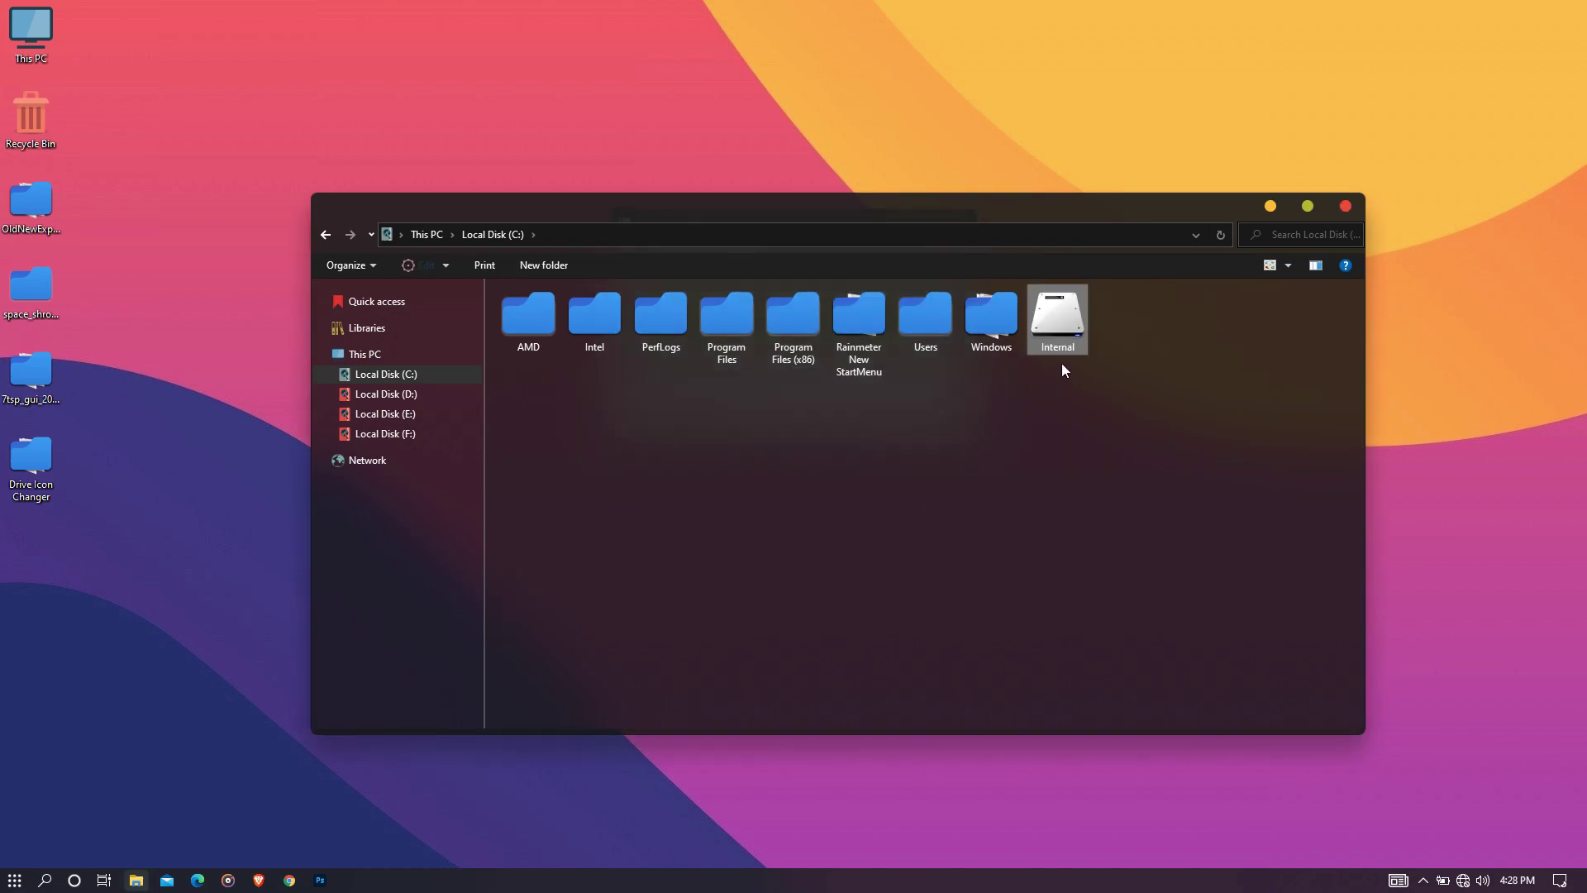
# - Edit the Autorun setup information file in Drive Icon Changer to read ICON=Internal.ico, reusing the copied icon's name, and save and close it
pyautogui.click(1060, 346)
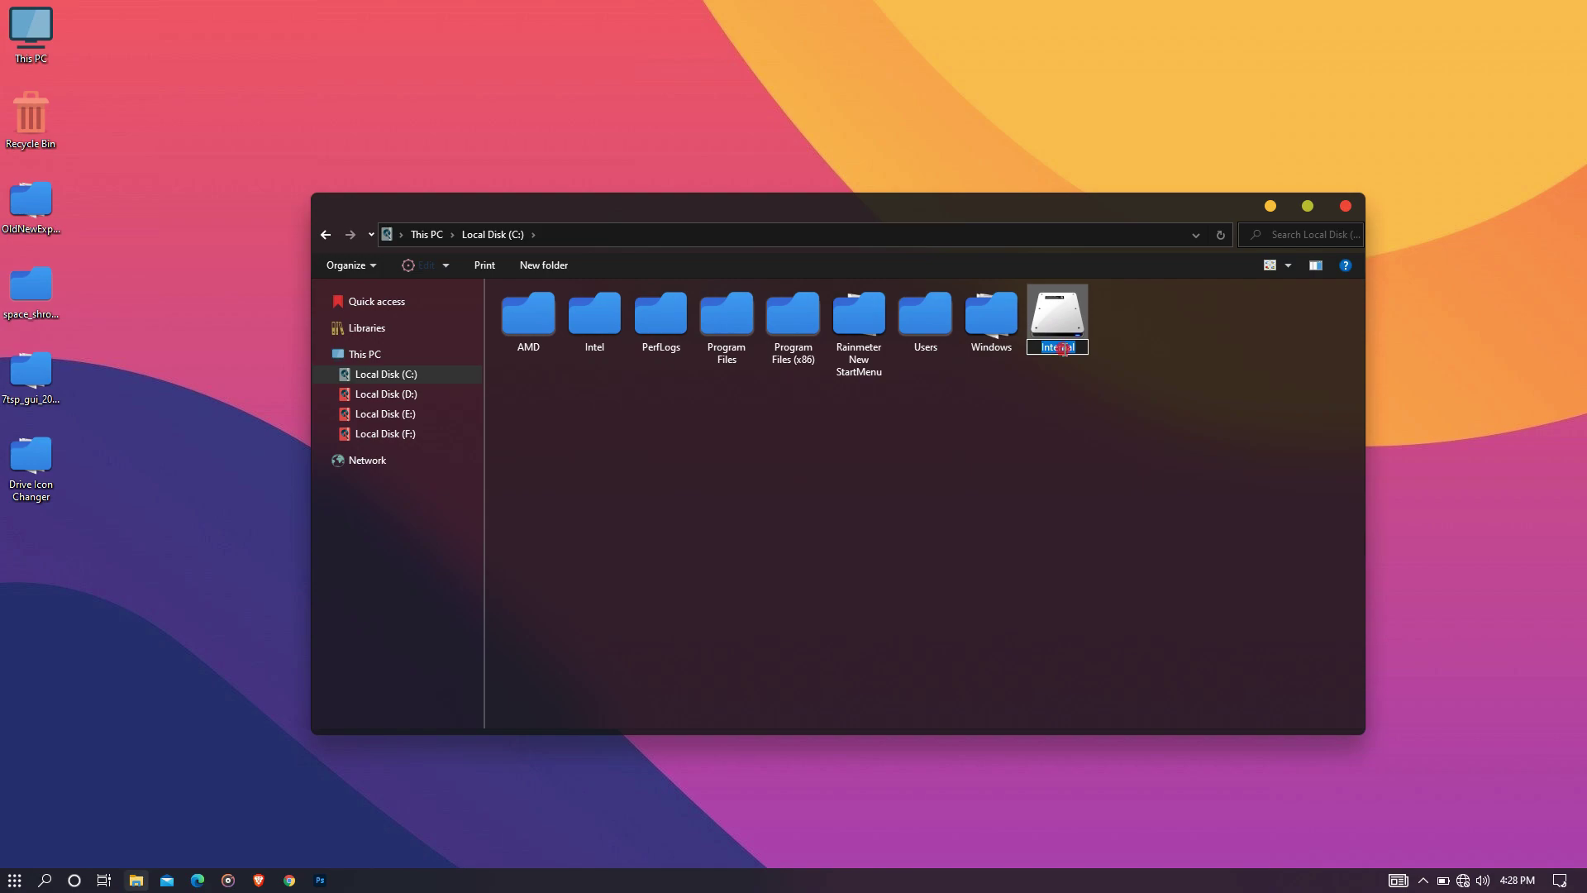
pyautogui.rightClick(1064, 349)
pyautogui.click(1089, 401)
pyautogui.doubleClick(31, 462)
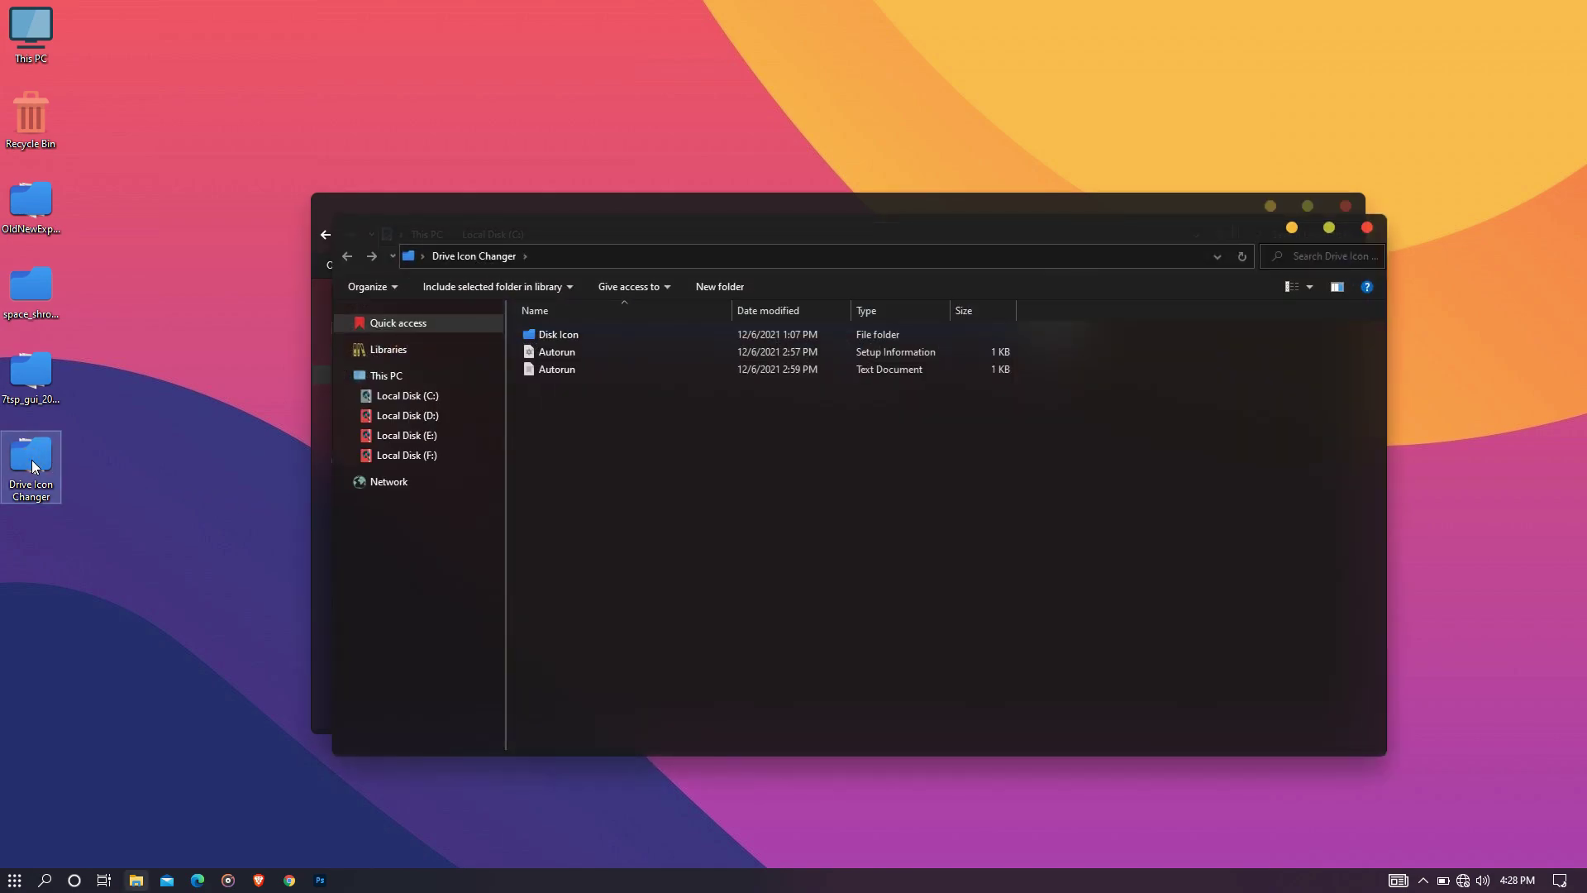
pyautogui.doubleClick(554, 355)
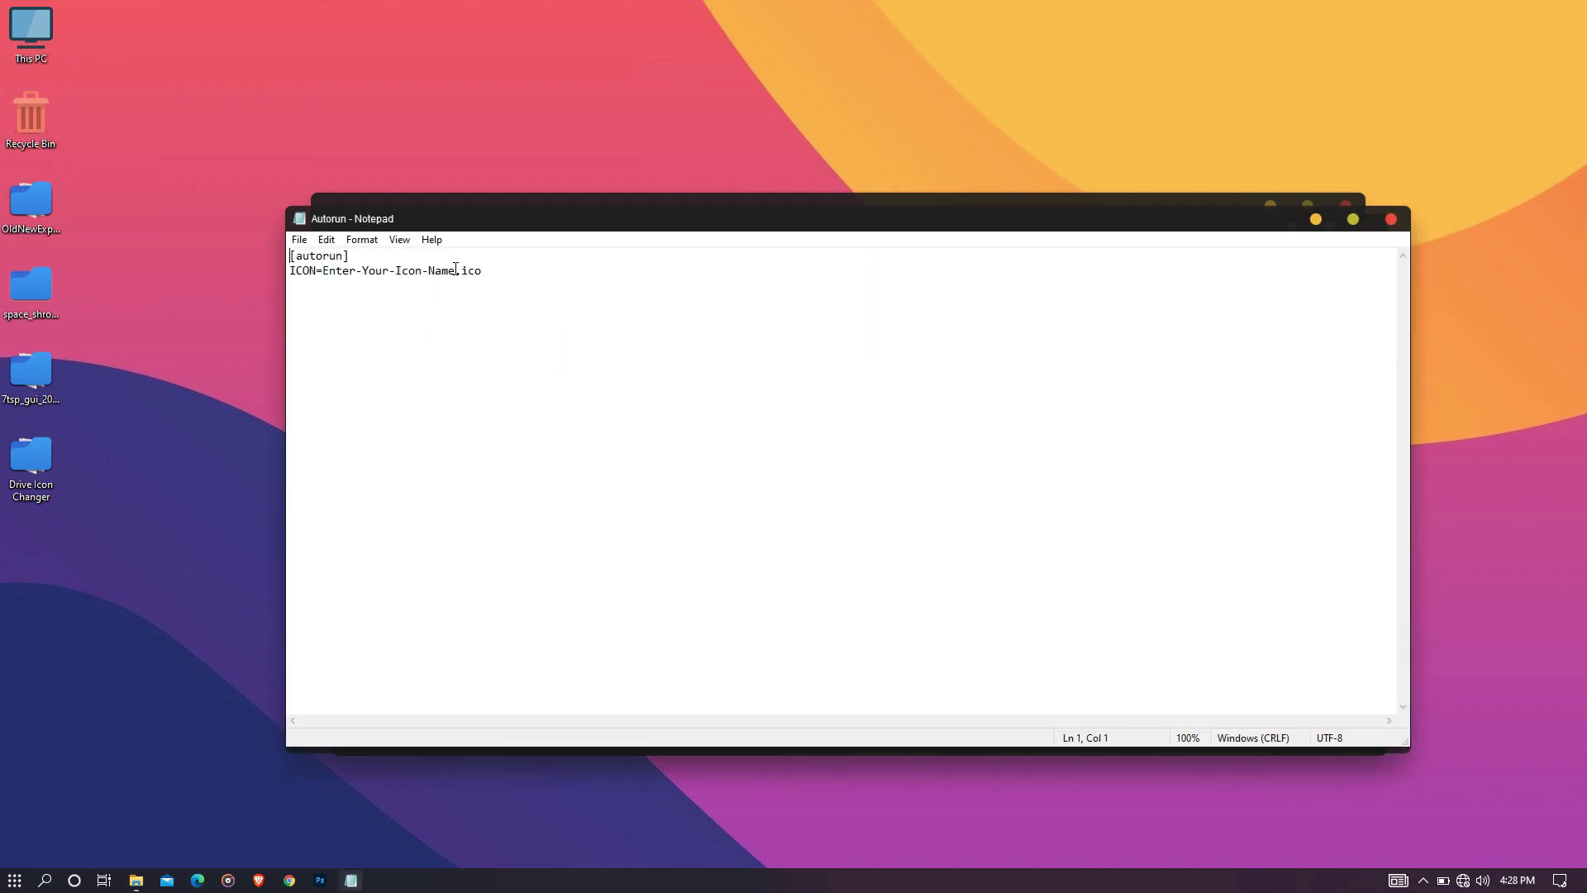
pyautogui.moveTo(455, 269); pyautogui.dragTo(289, 271)
pyautogui.hotkey('ctrl', 'v')
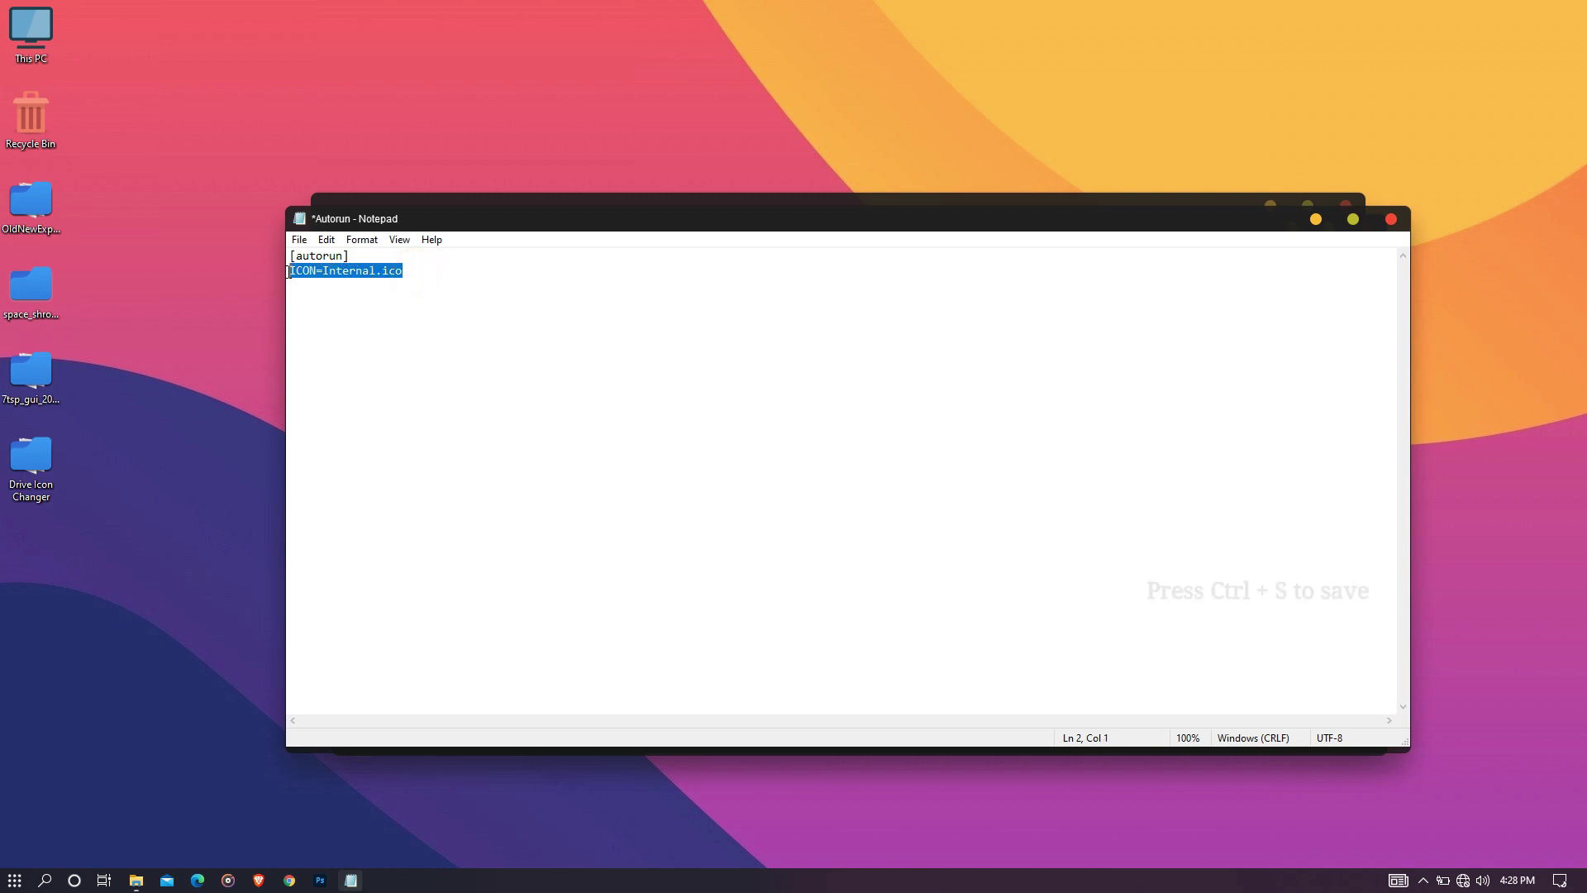
pyautogui.hotkey('ctrl', 's')
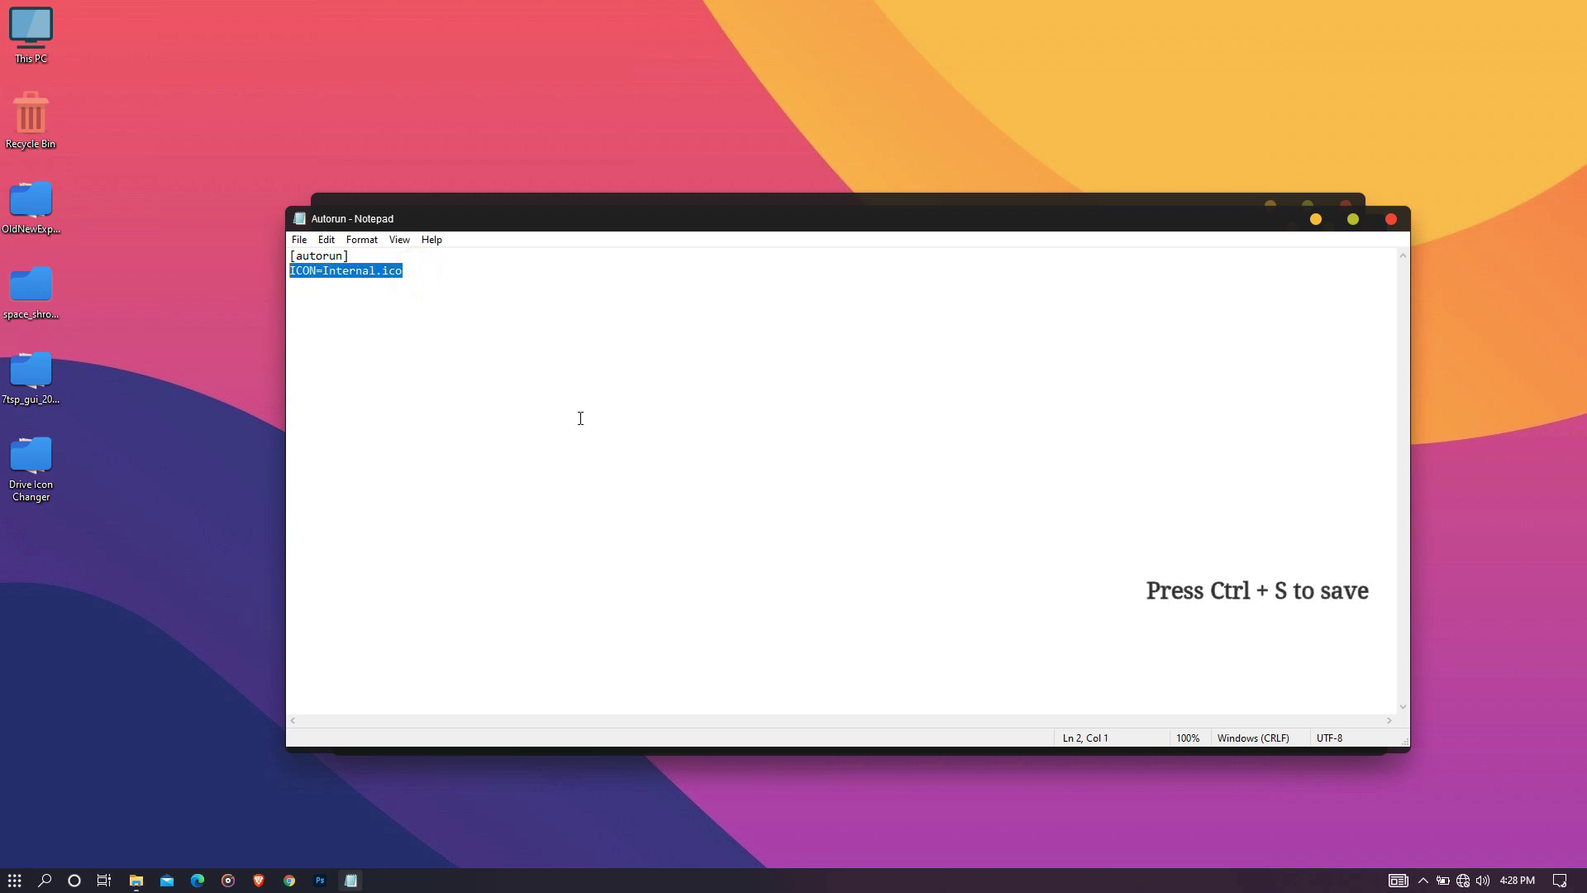
pyautogui.click(1392, 221)
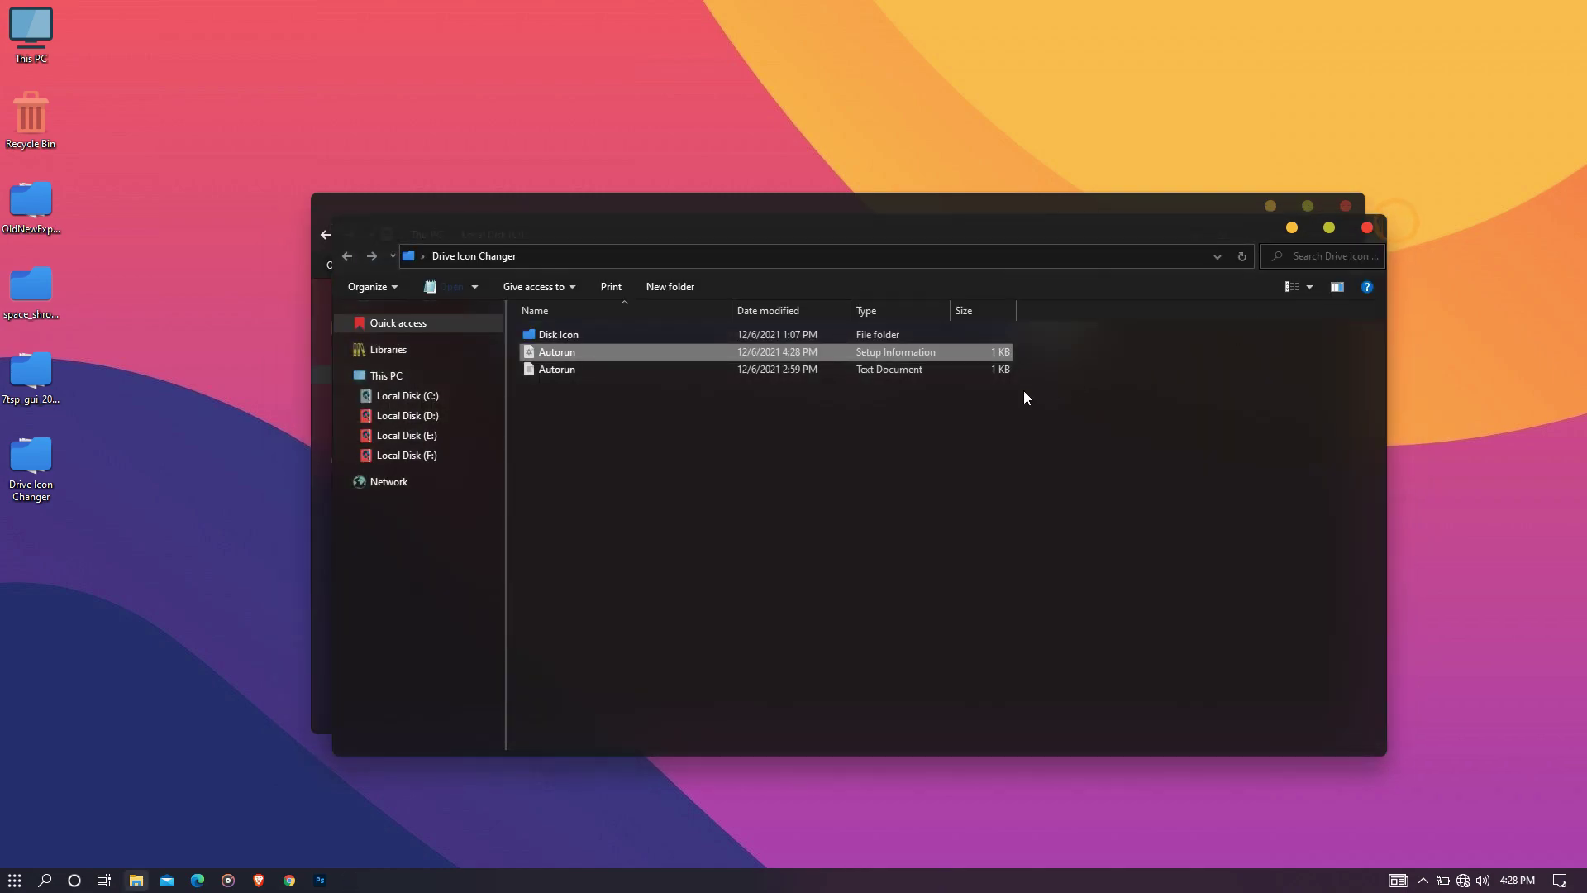
# - Copy the edited Autorun setup information file into the root of Local Disk (C:), granting administrator permission
pyautogui.rightClick(582, 354)
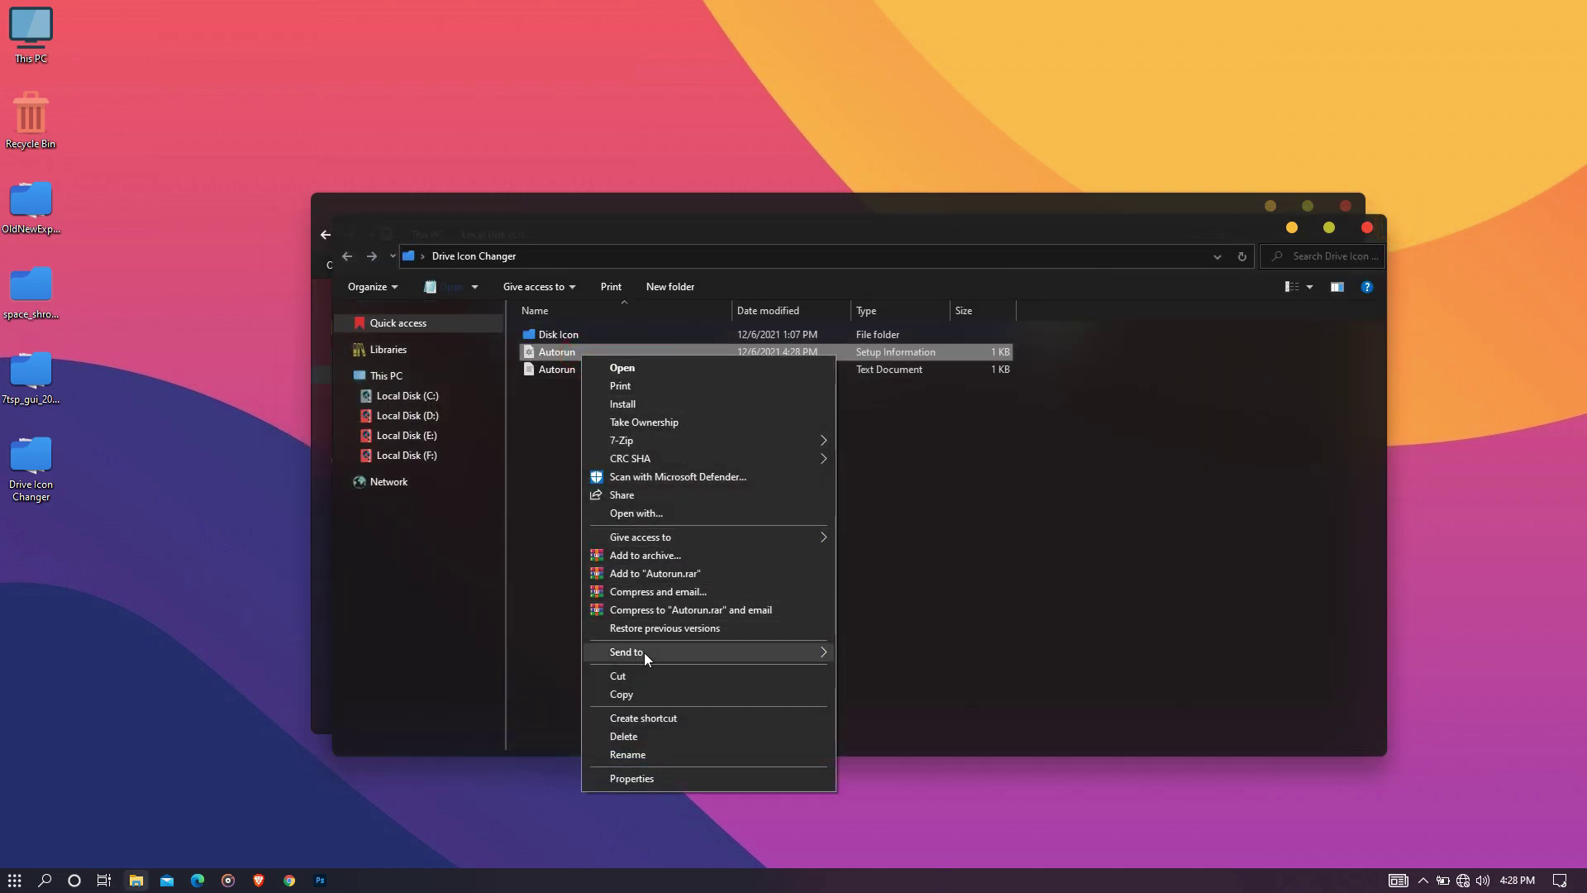
pyautogui.click(633, 692)
pyautogui.moveTo(917, 238); pyautogui.dragTo(854, 514)
pyautogui.click(866, 433)
pyautogui.rightClick(1185, 389)
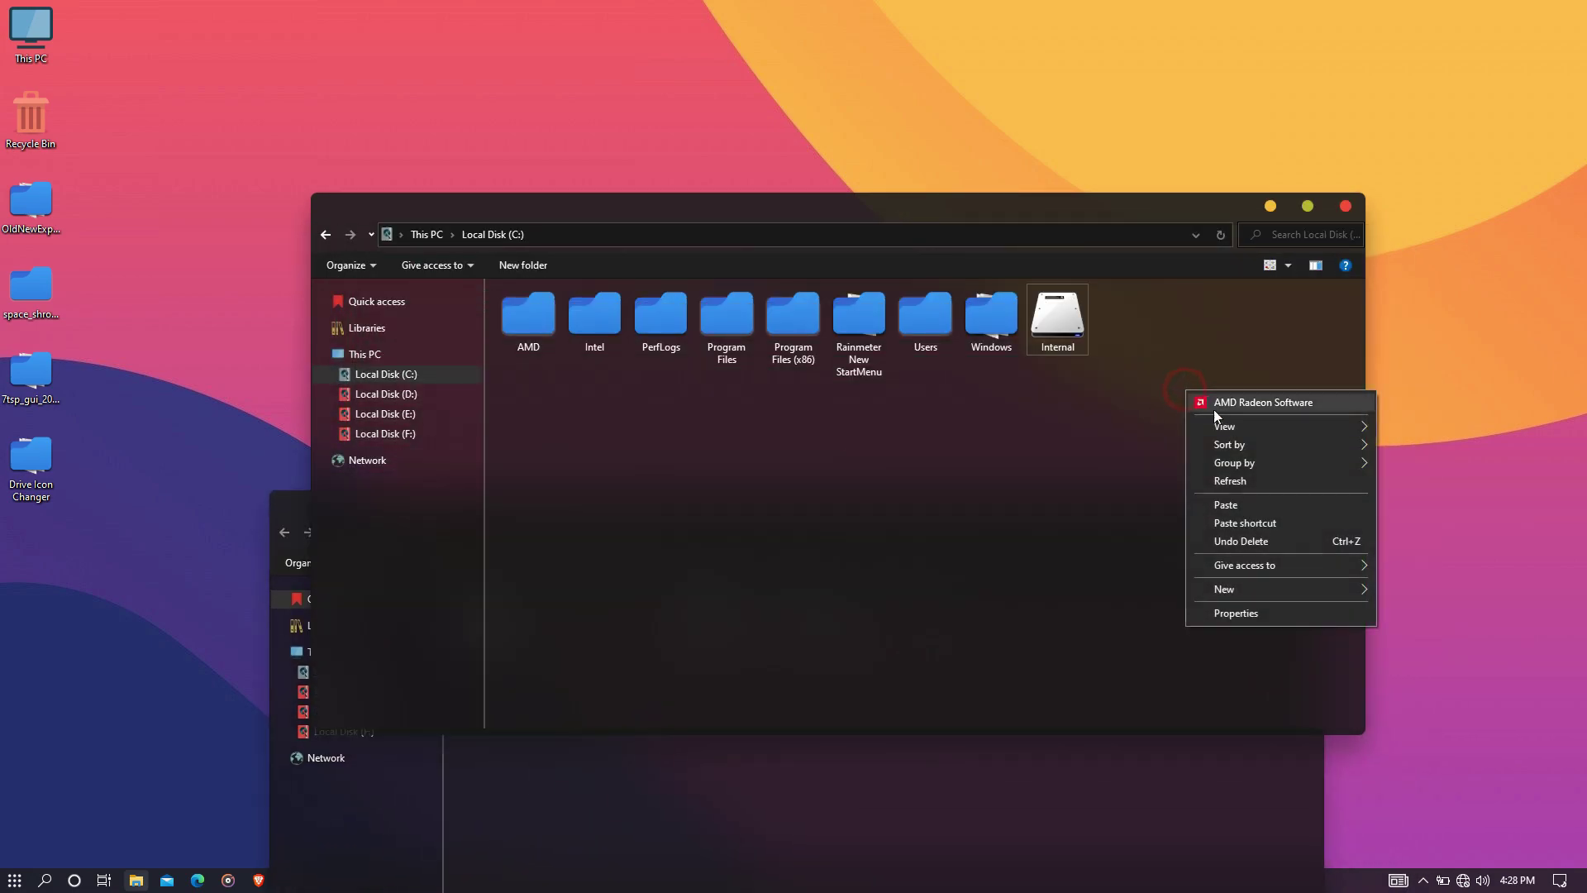
pyautogui.click(1233, 509)
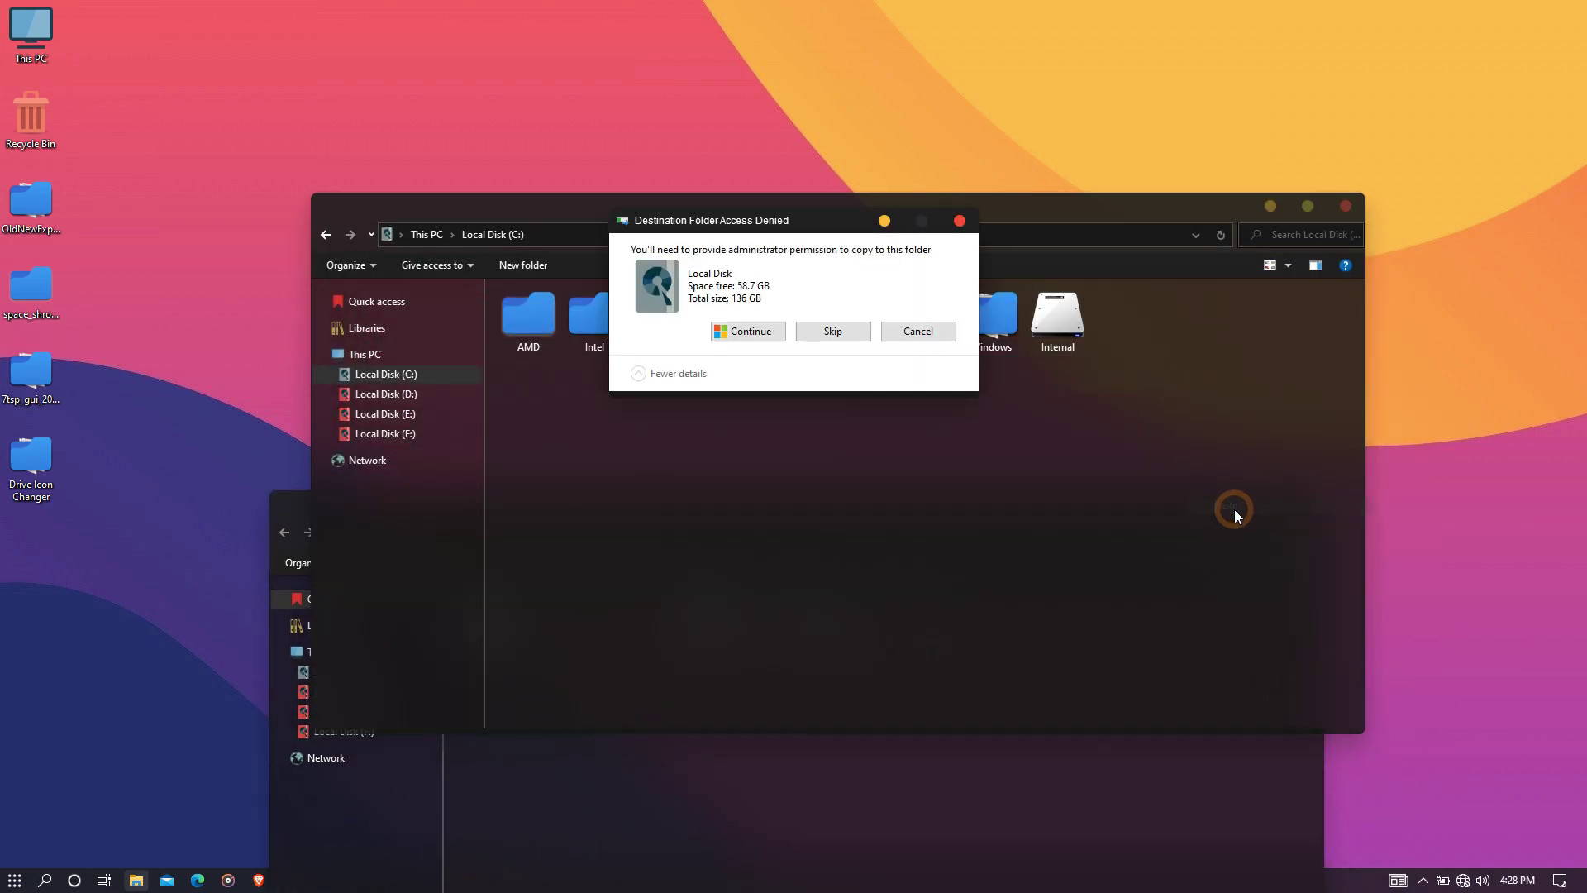
pyautogui.click(757, 331)
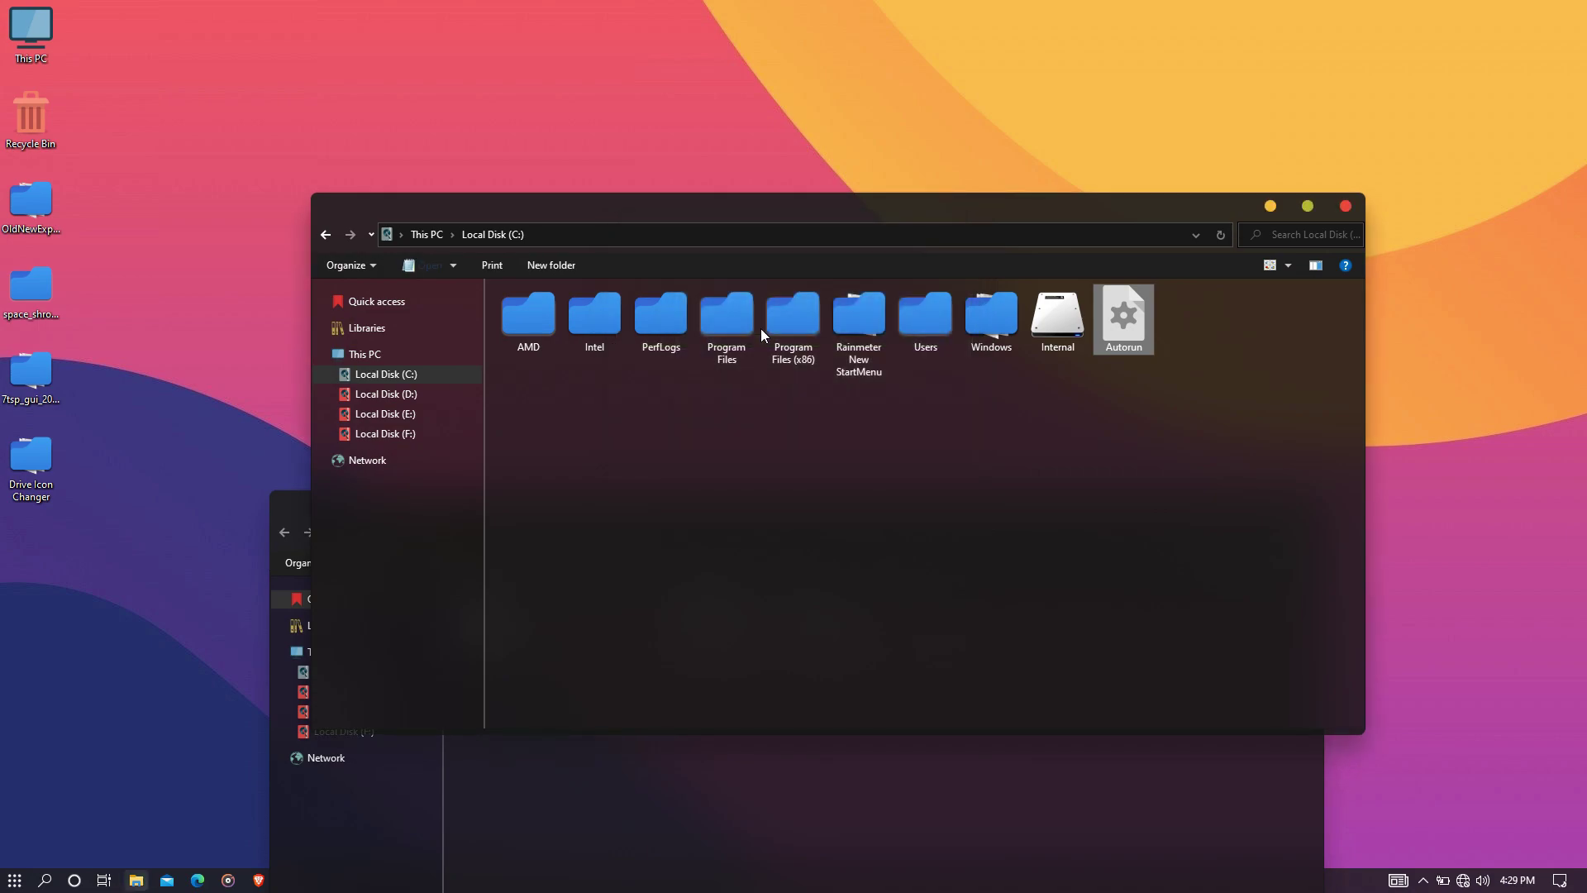
# - Check the icon file name in the Autorun file on Local Disk (C:) and close the file
pyautogui.doubleClick(1115, 311)
pyautogui.moveTo(404, 271); pyautogui.dragTo(300, 279)
pyautogui.click(504, 315)
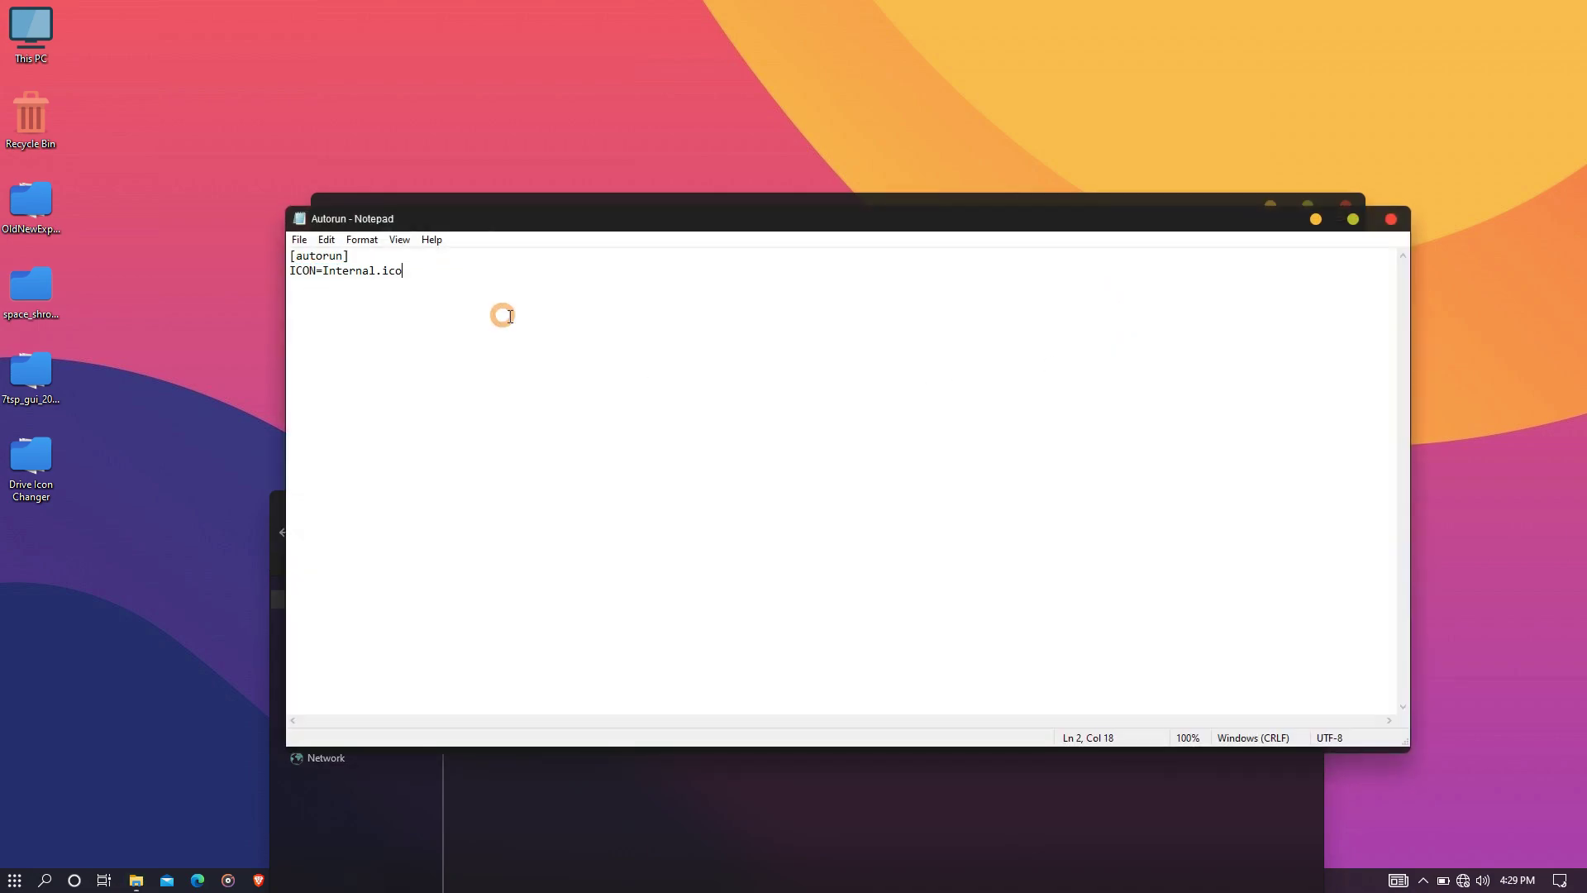
pyautogui.click(1390, 219)
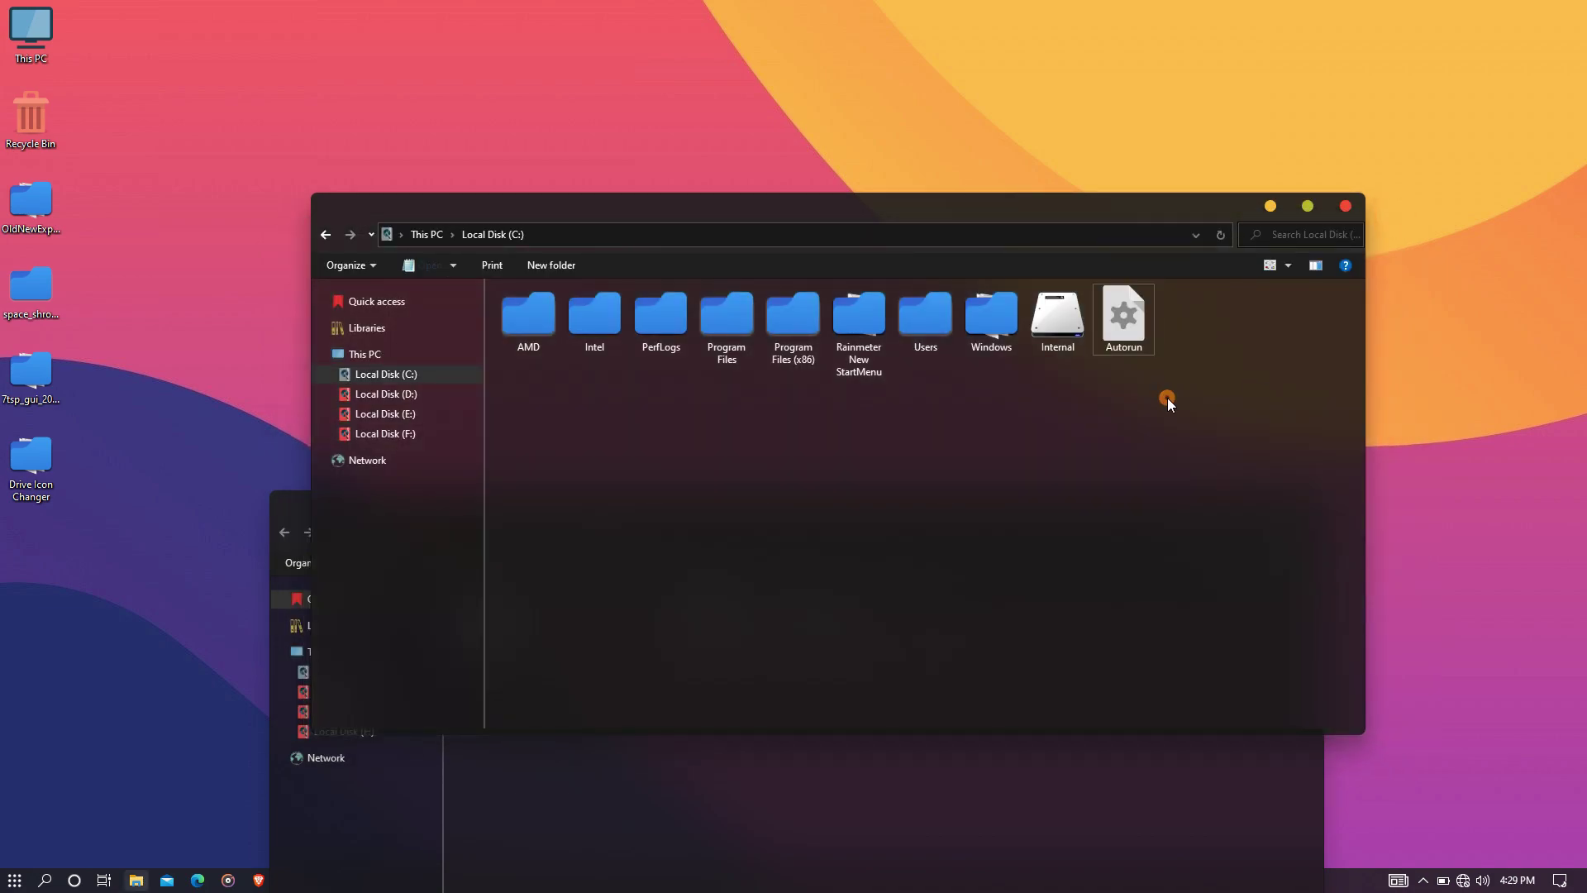
# - Set the Internal icon and Autorun files on Local Disk (C:) as hidden, granting administrator permission
pyautogui.rightClick(1049, 324)
pyautogui.click(1096, 676)
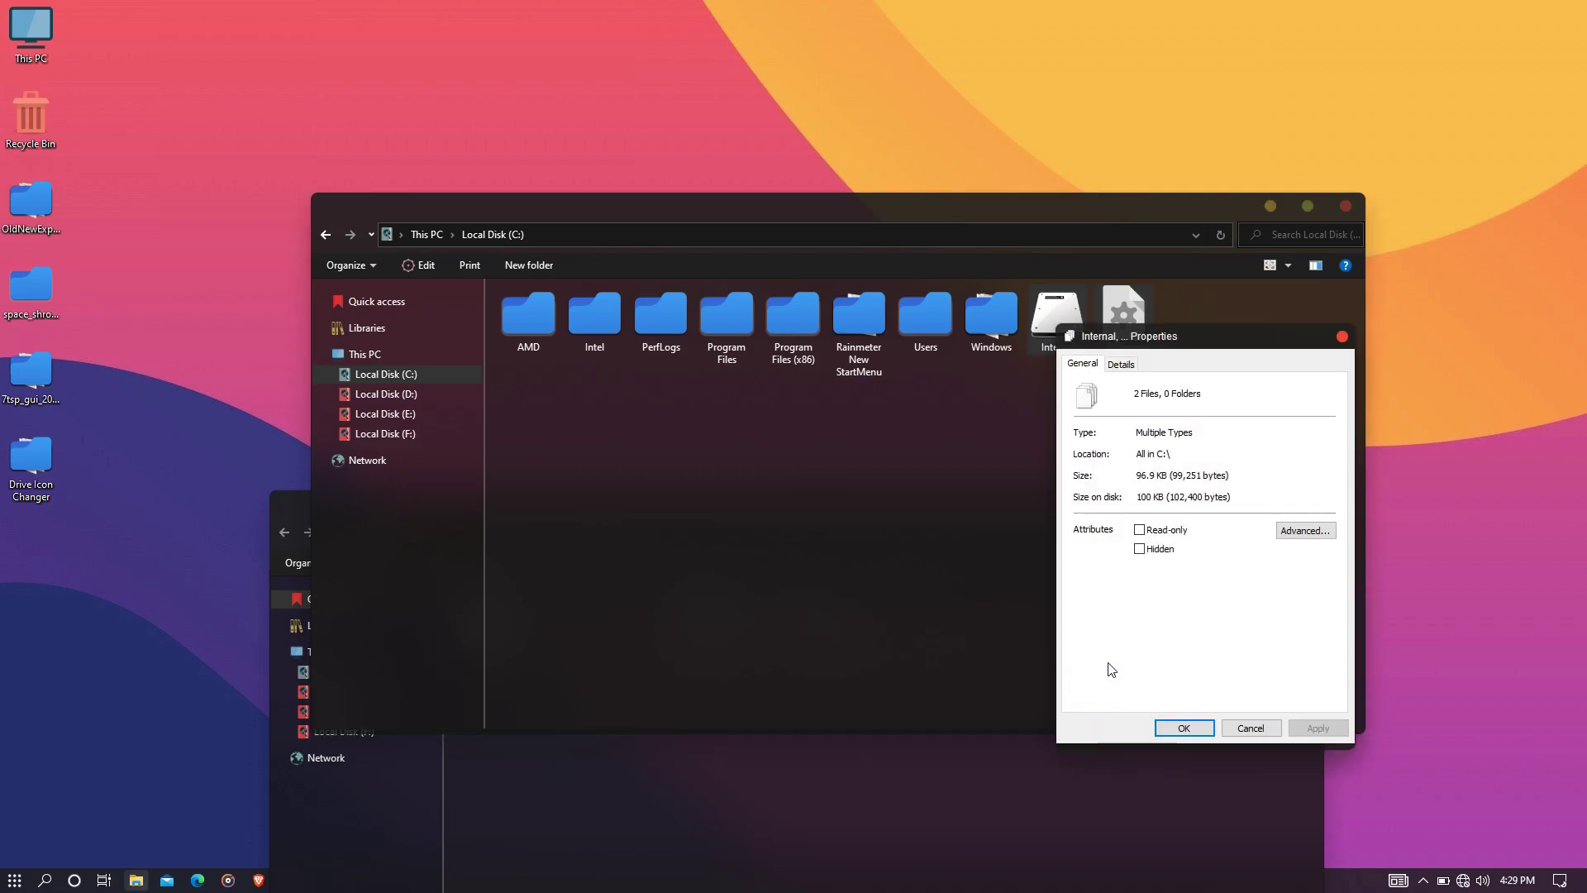
pyautogui.click(1139, 549)
pyautogui.click(1174, 734)
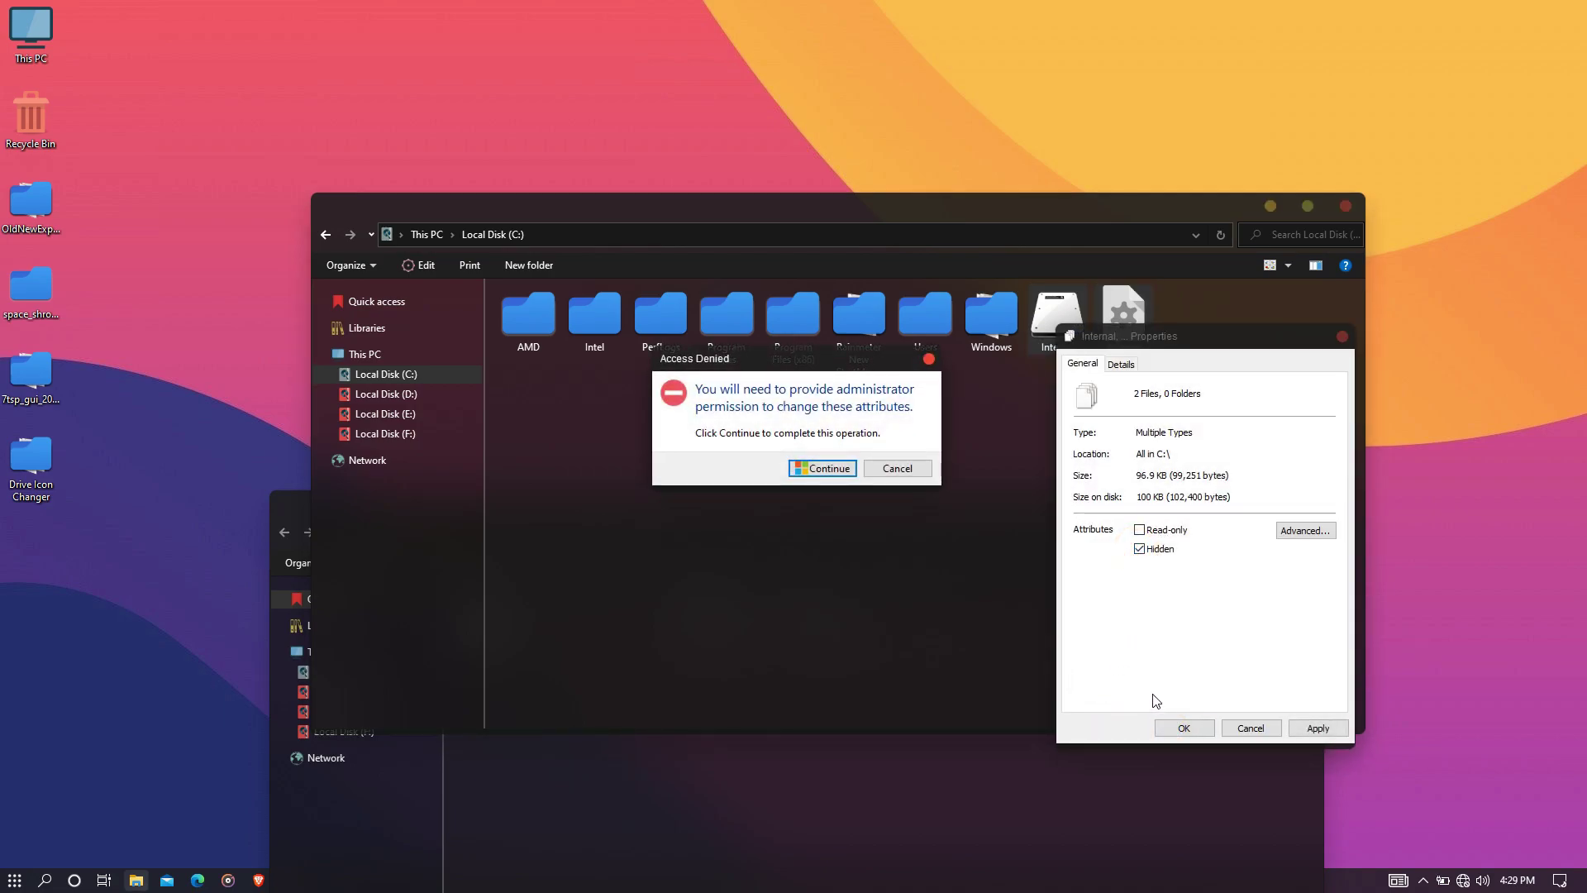
pyautogui.click(840, 470)
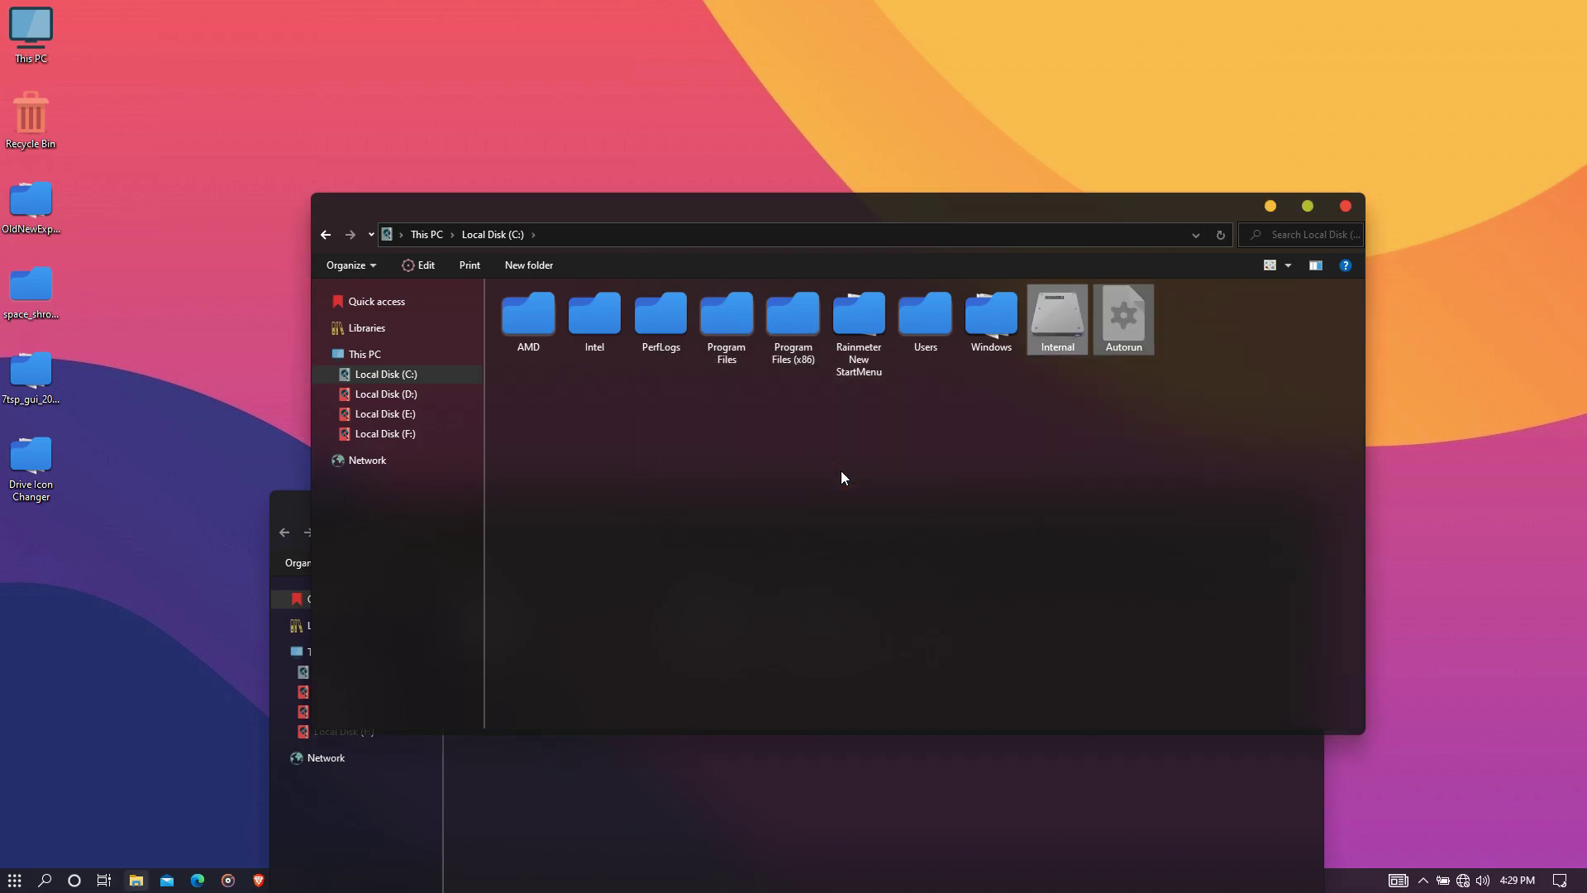
# - Copy the External icon from the Disk Icon folder of Drive Icon Changer into the root of Local Disk (D:)
pyautogui.click(794, 787)
pyautogui.moveTo(810, 518); pyautogui.dragTo(842, 394)
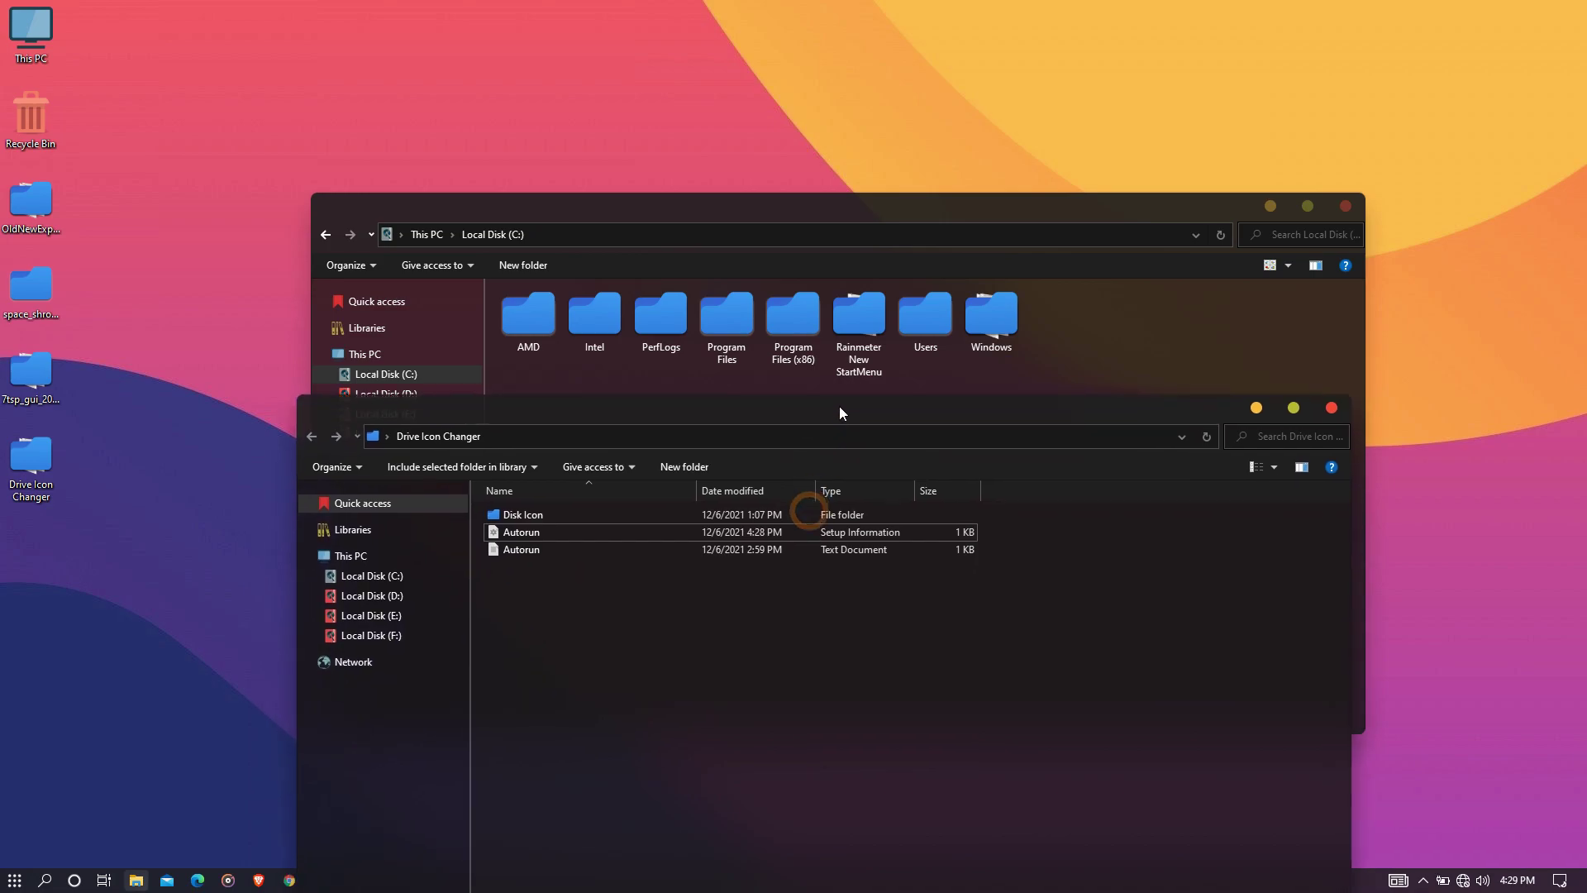
pyautogui.click(577, 485)
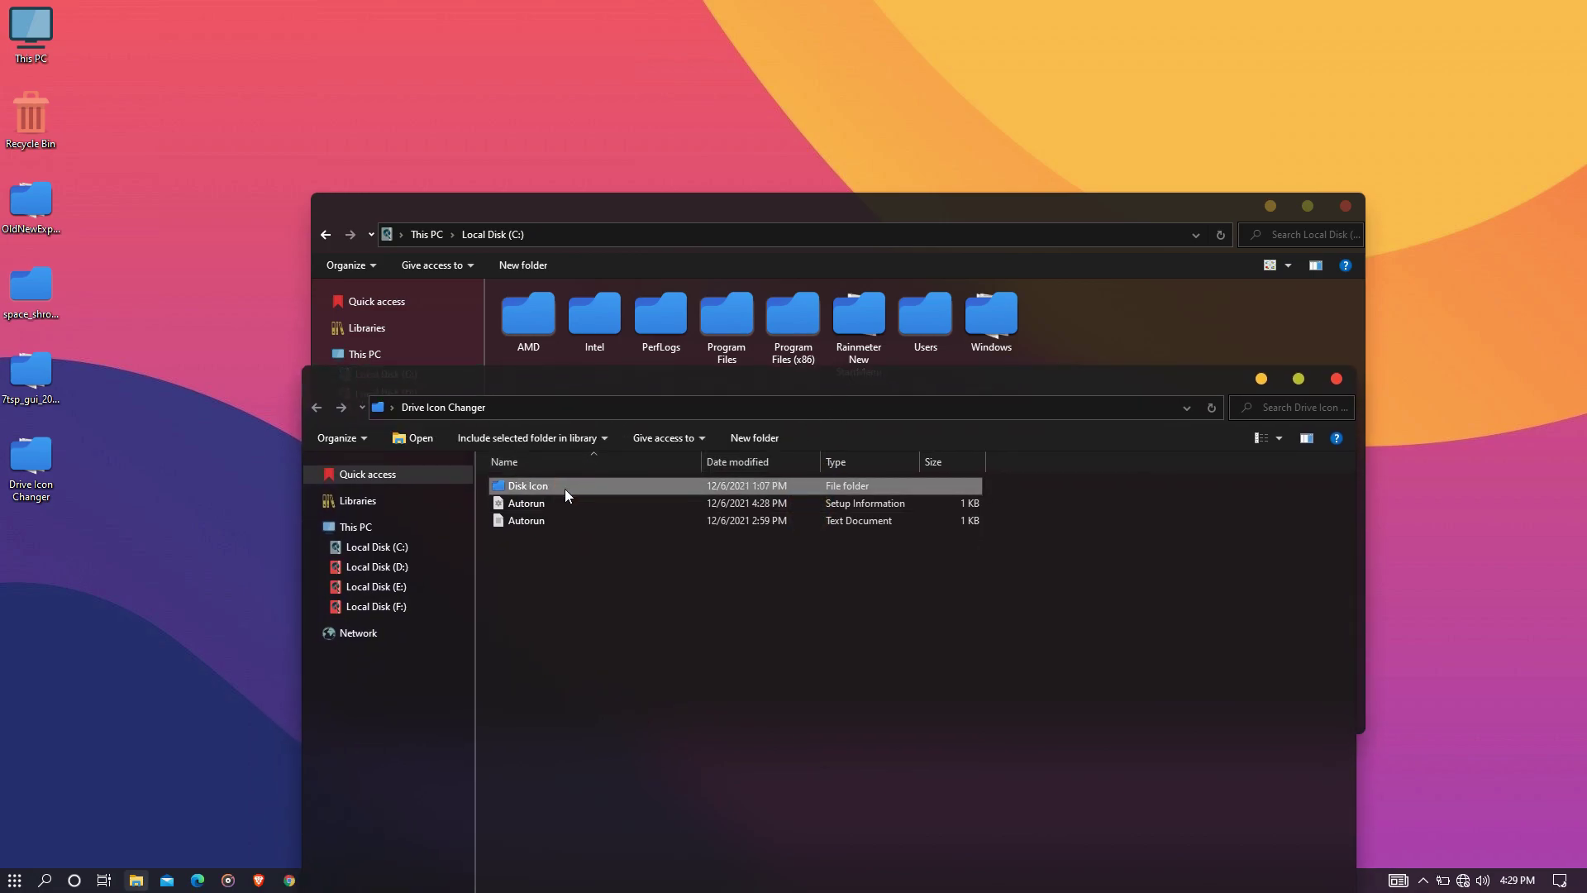
pyautogui.doubleClick(564, 488)
pyautogui.click(723, 500)
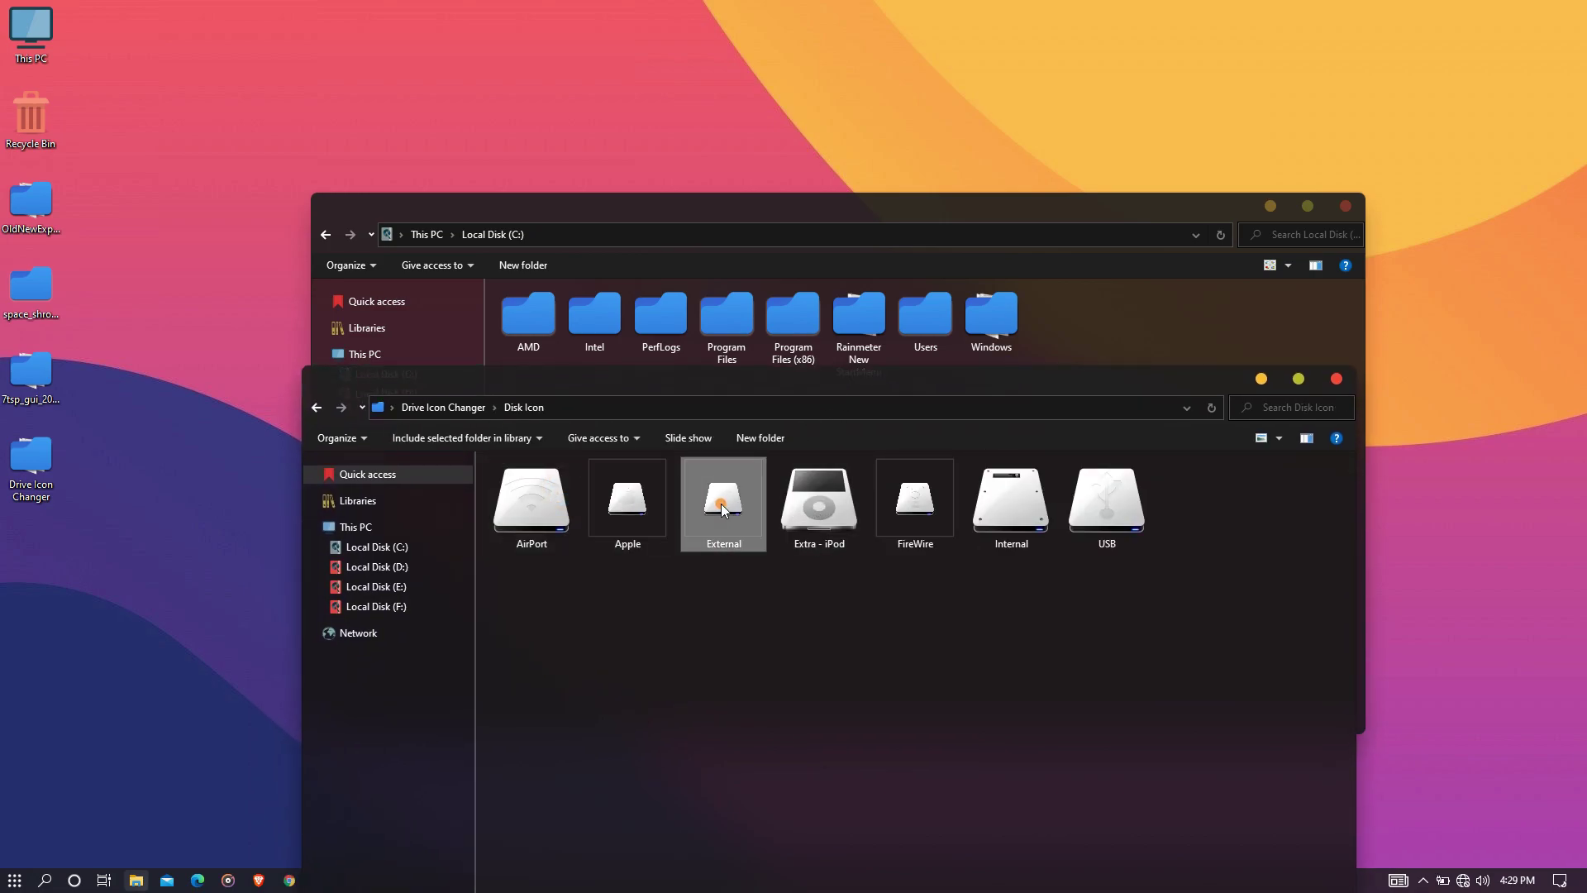
pyautogui.rightClick(724, 501)
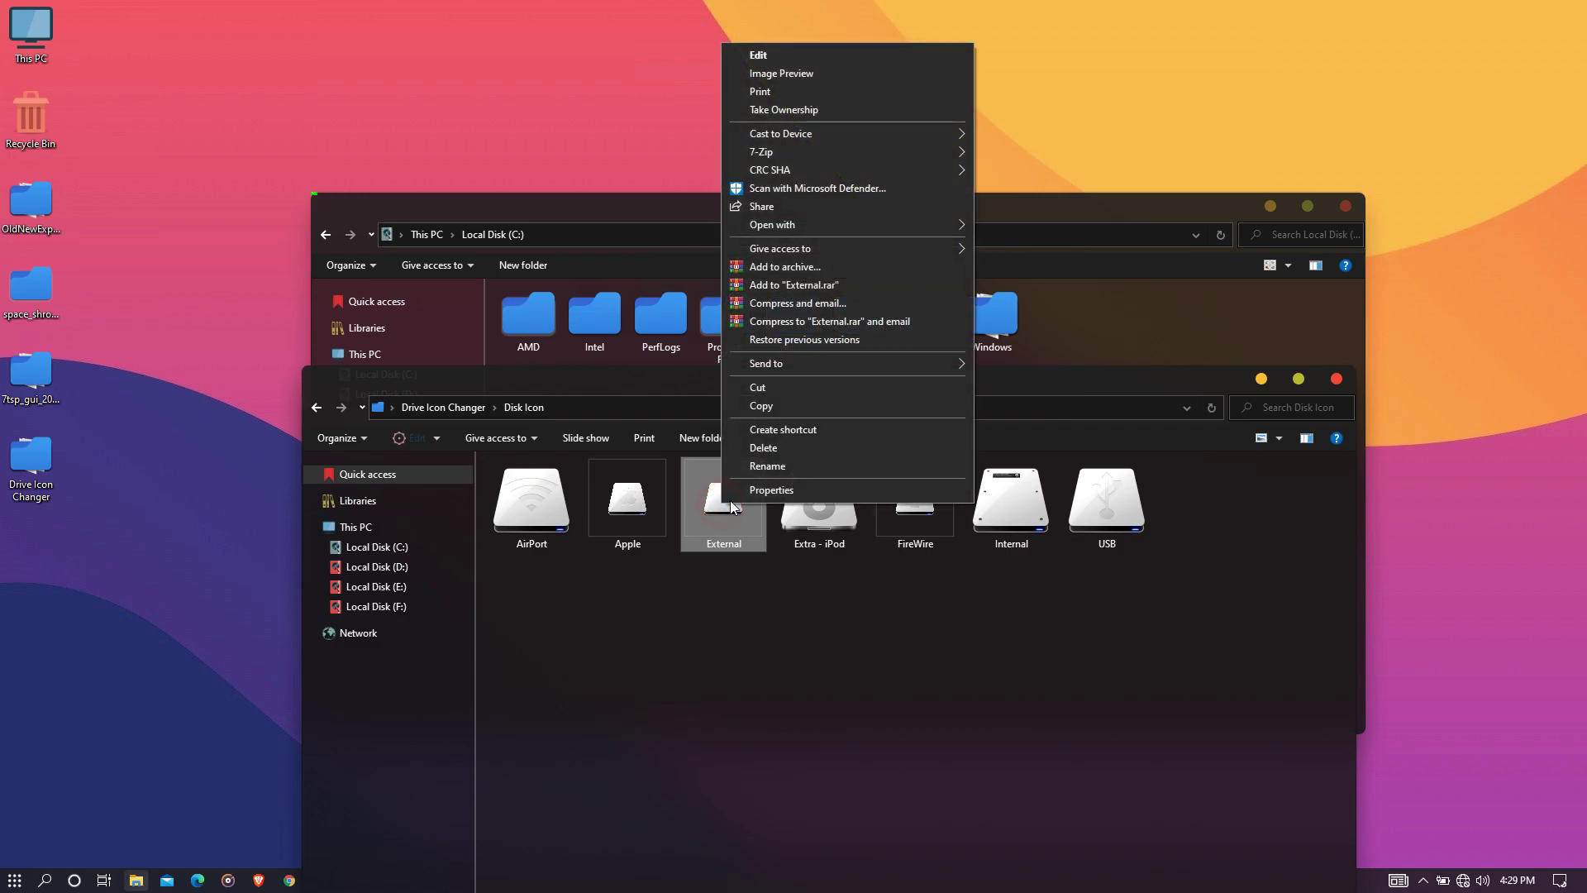
pyautogui.click(782, 405)
pyautogui.click(1083, 313)
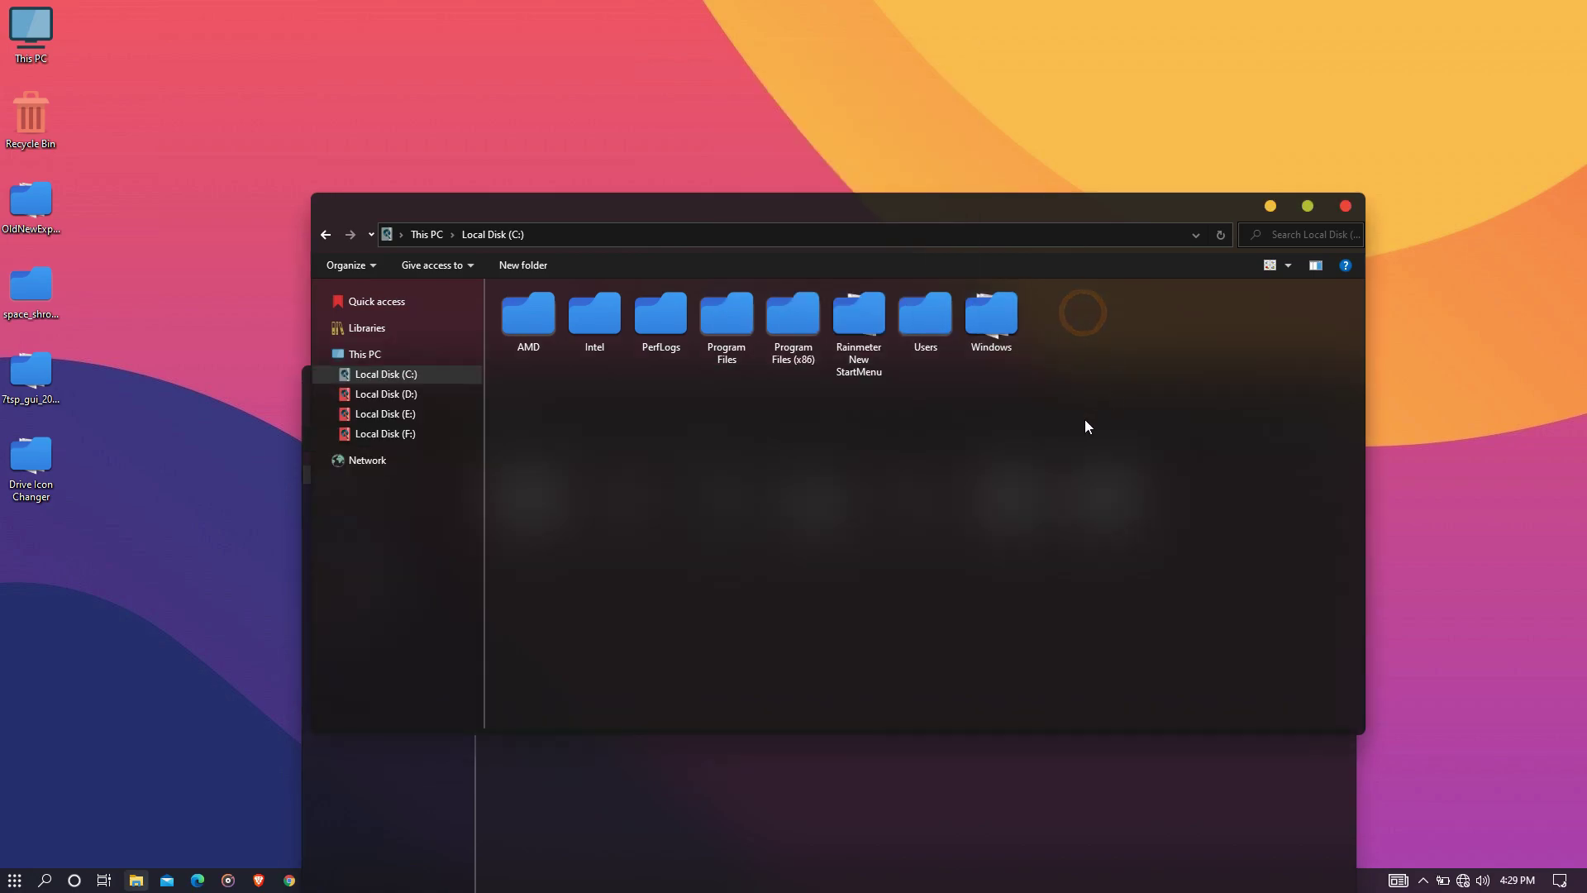
pyautogui.click(378, 393)
pyautogui.rightClick(724, 461)
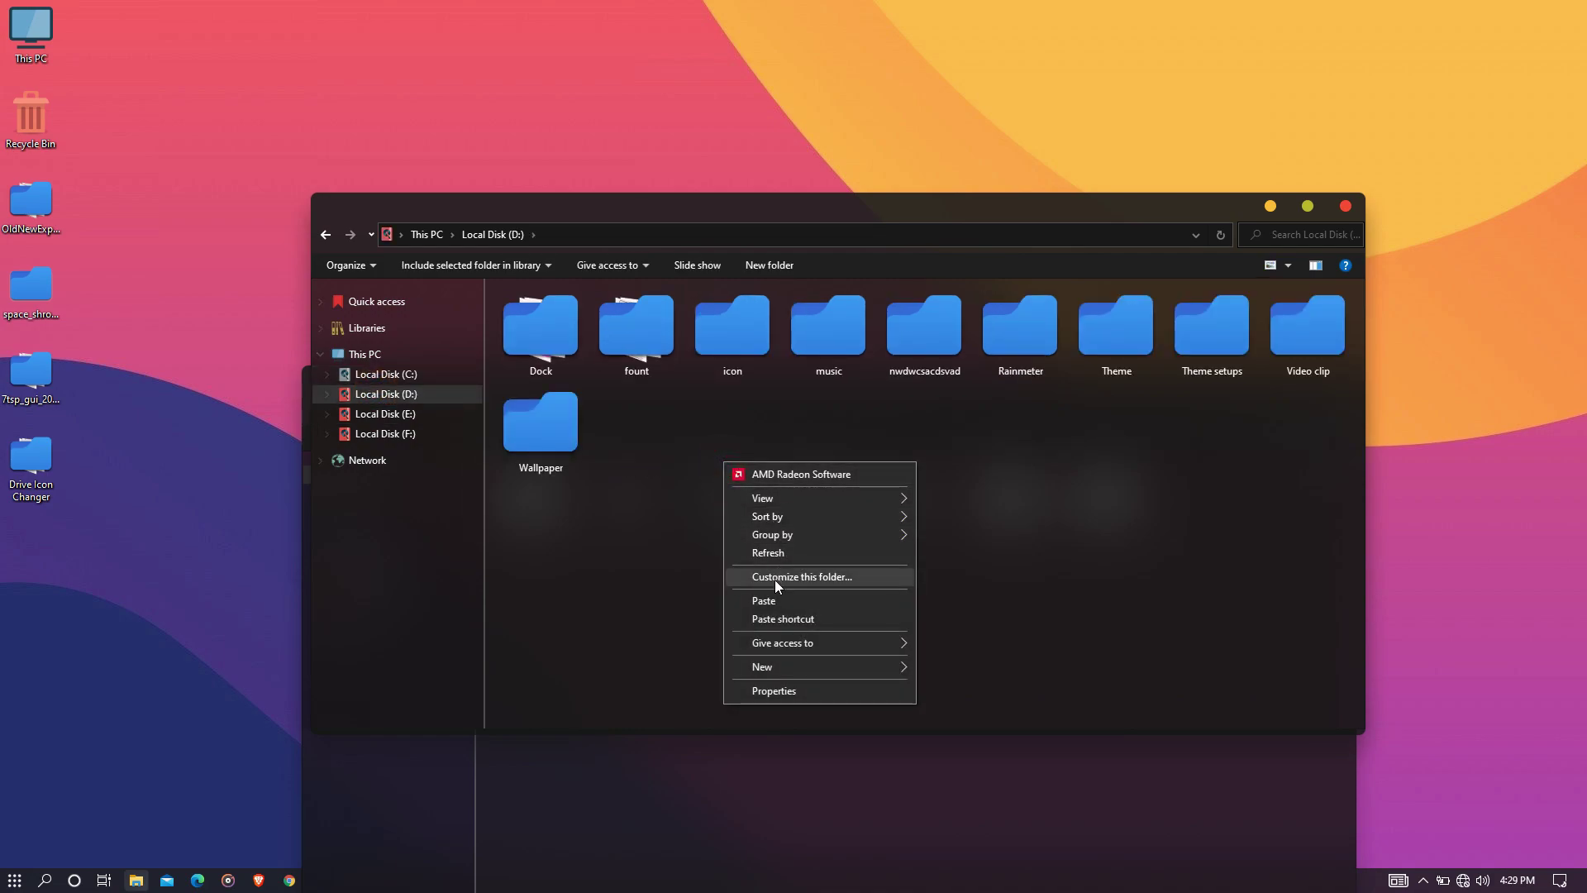
pyautogui.click(765, 602)
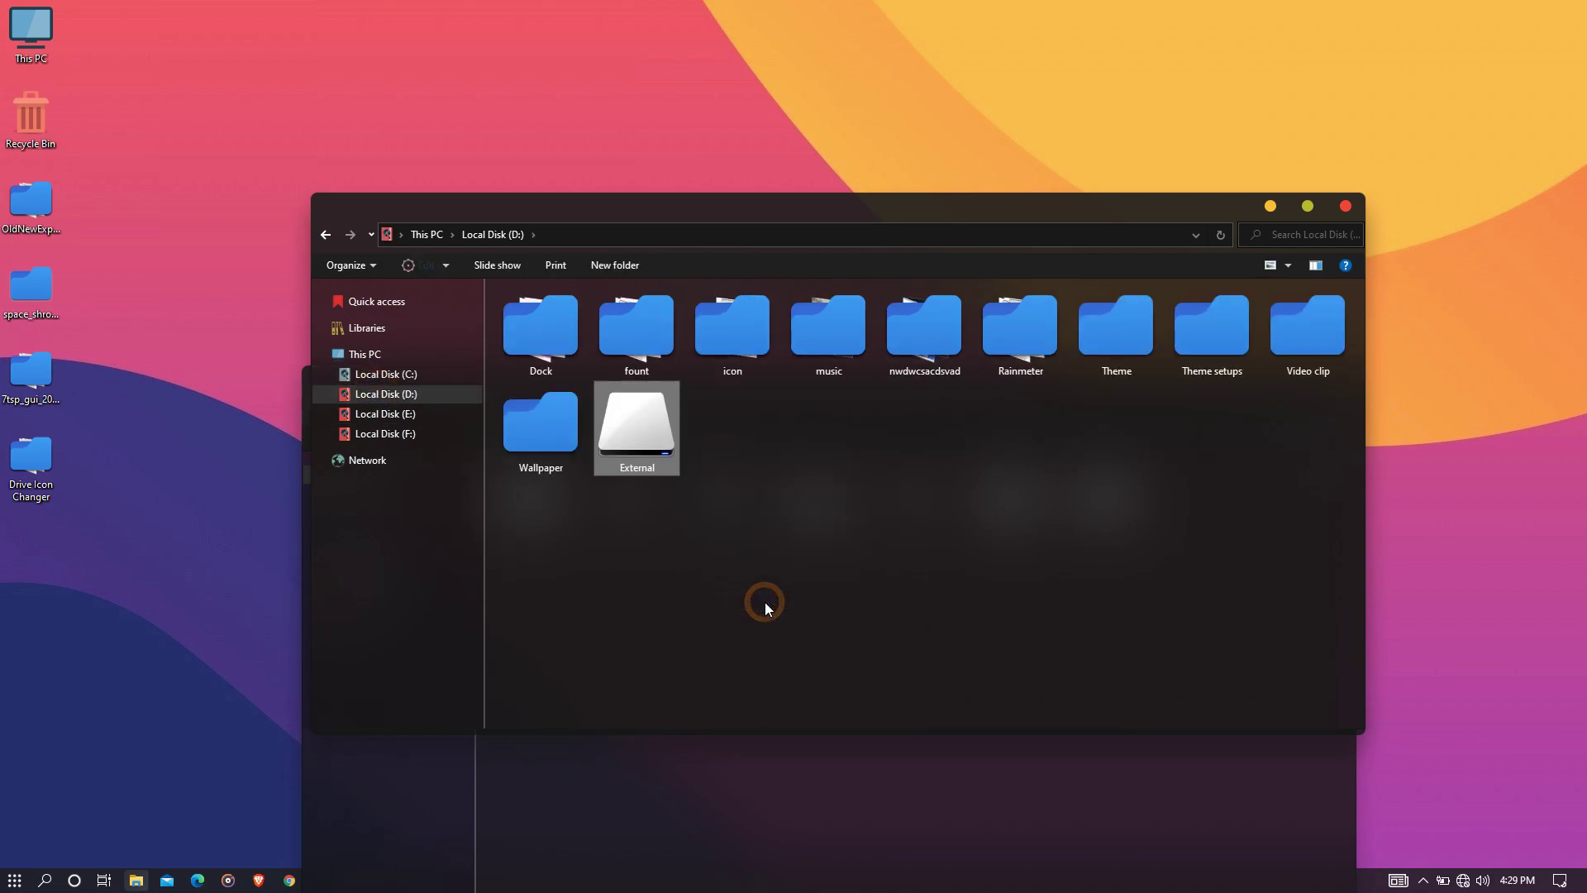
# - Edit the Autorun setup information file in Drive Icon Changer to read ICON=External.ico, matching the copied icon's name, and save and close it
pyautogui.rightClick(630, 475)
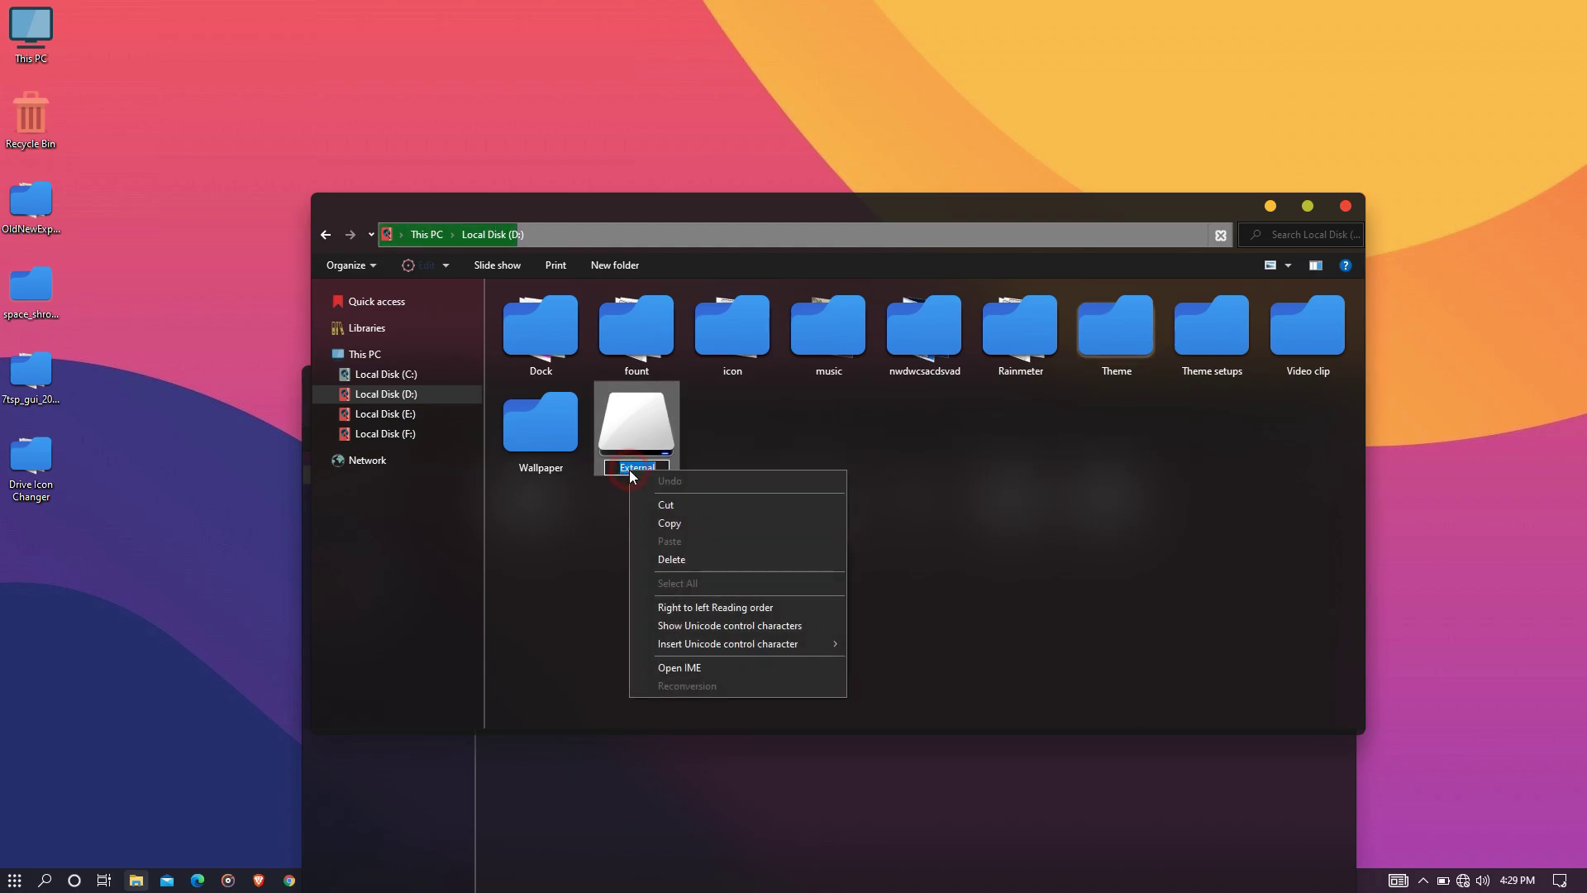
pyautogui.press('m')
pyautogui.click(671, 788)
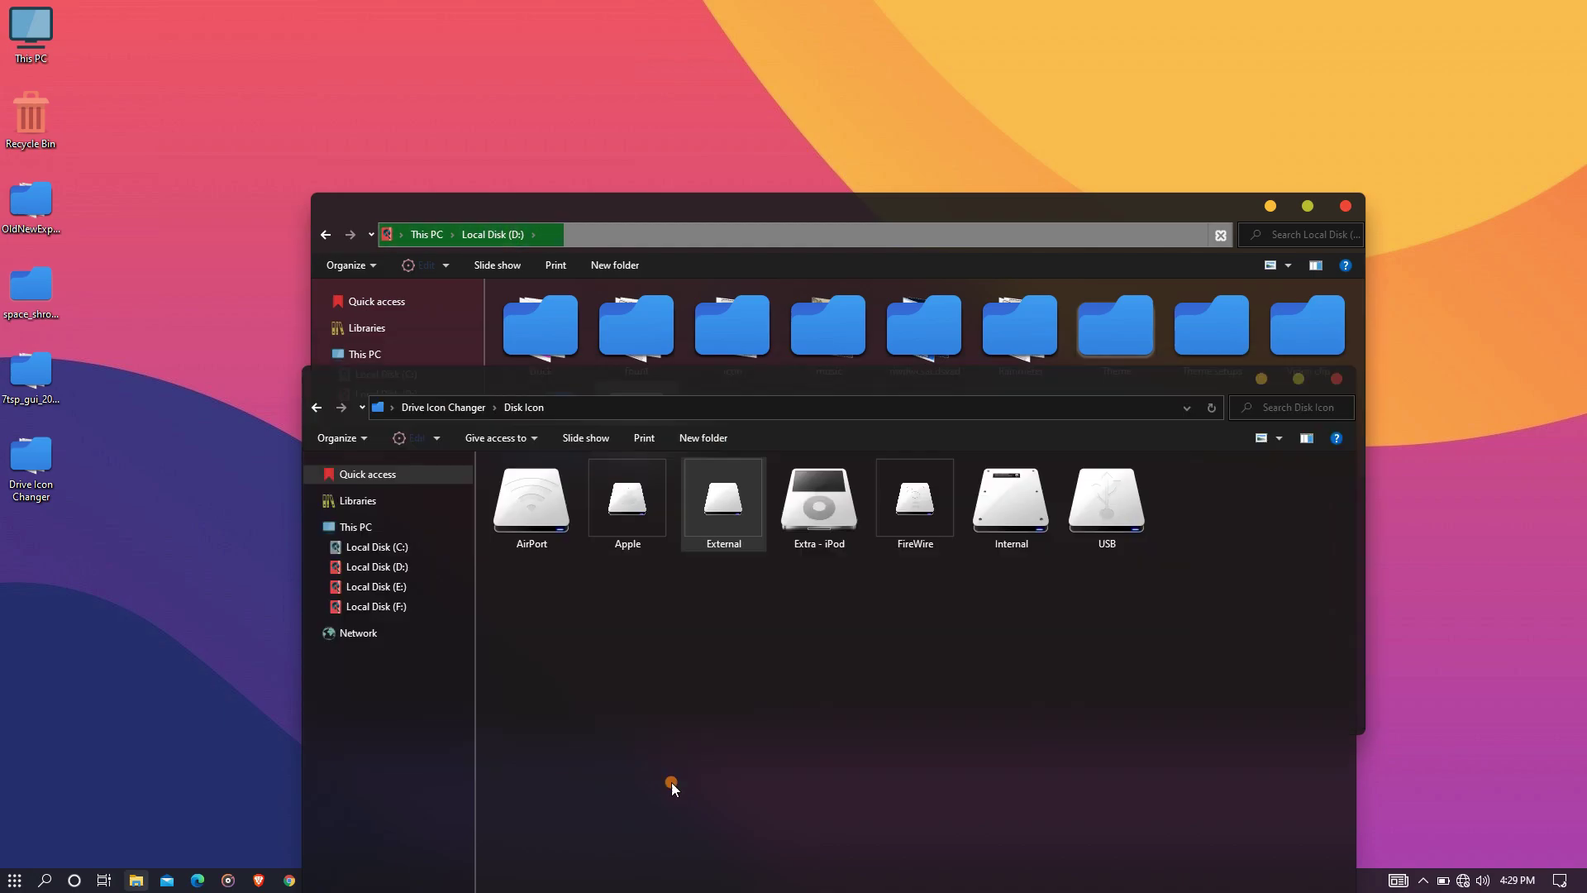
pyautogui.press('BackSpace')
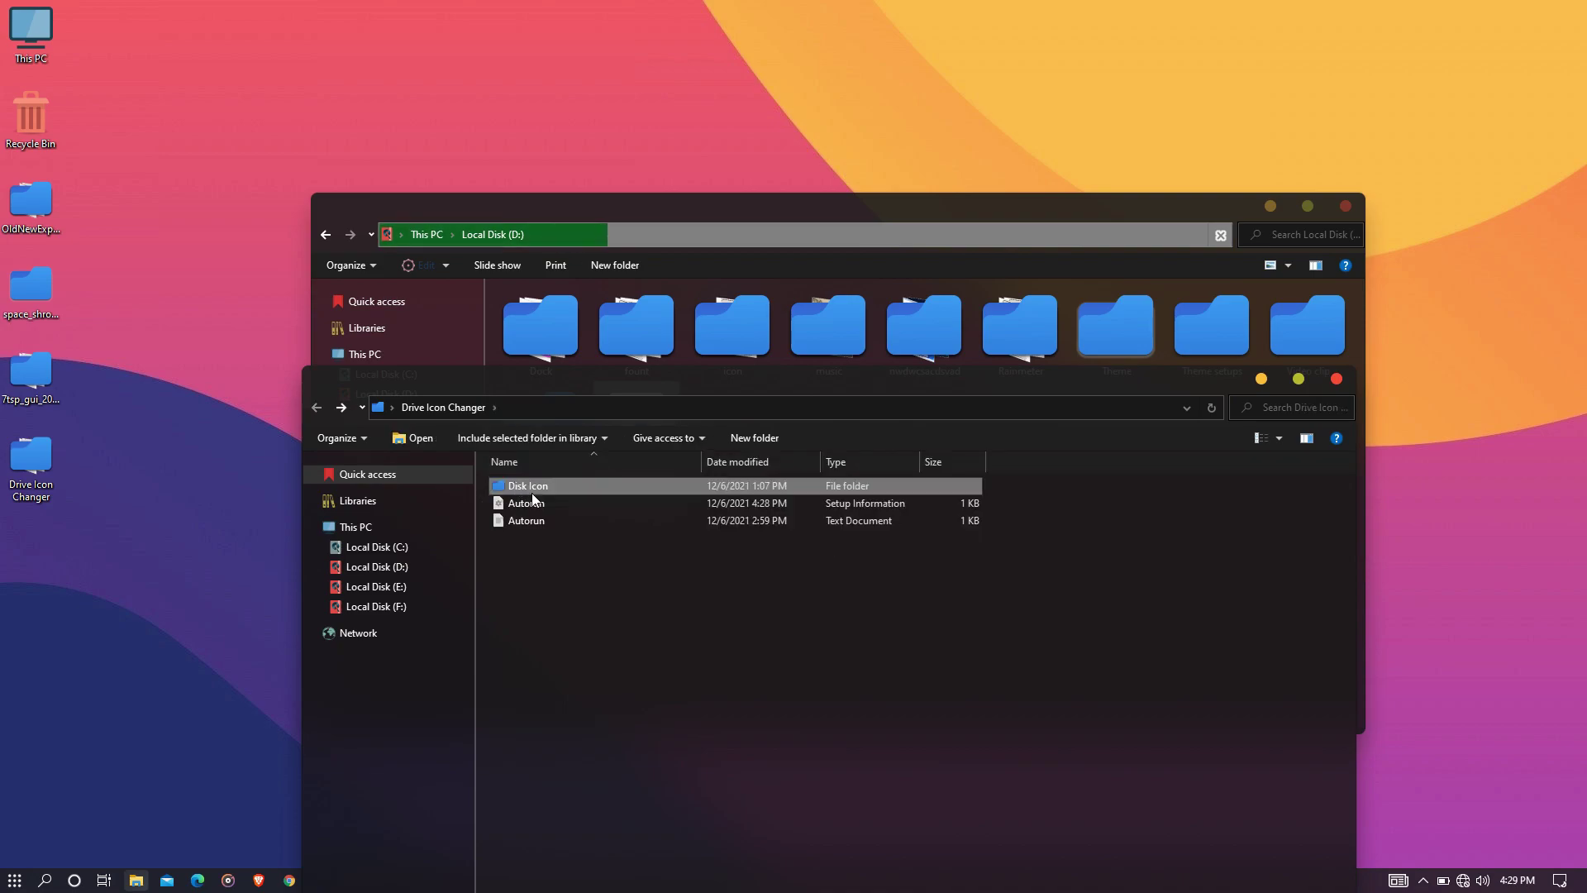
pyautogui.click(527, 503)
pyautogui.doubleClick(523, 504)
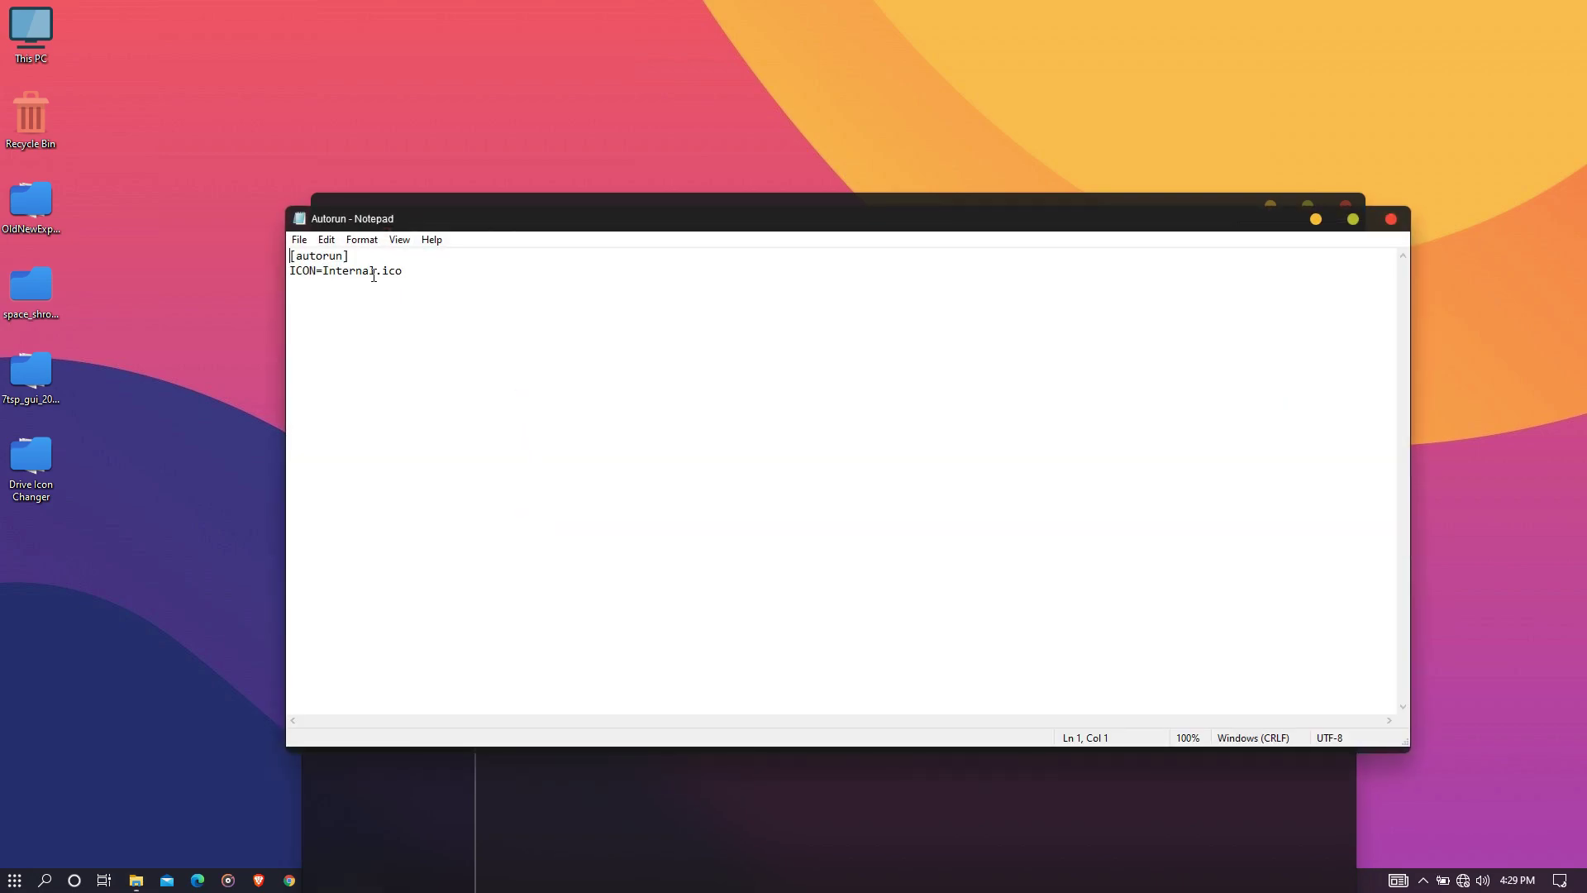
pyautogui.moveTo(375, 271); pyautogui.dragTo(318, 270)
pyautogui.write('External')
pyautogui.hotkey('ctrl', 's')
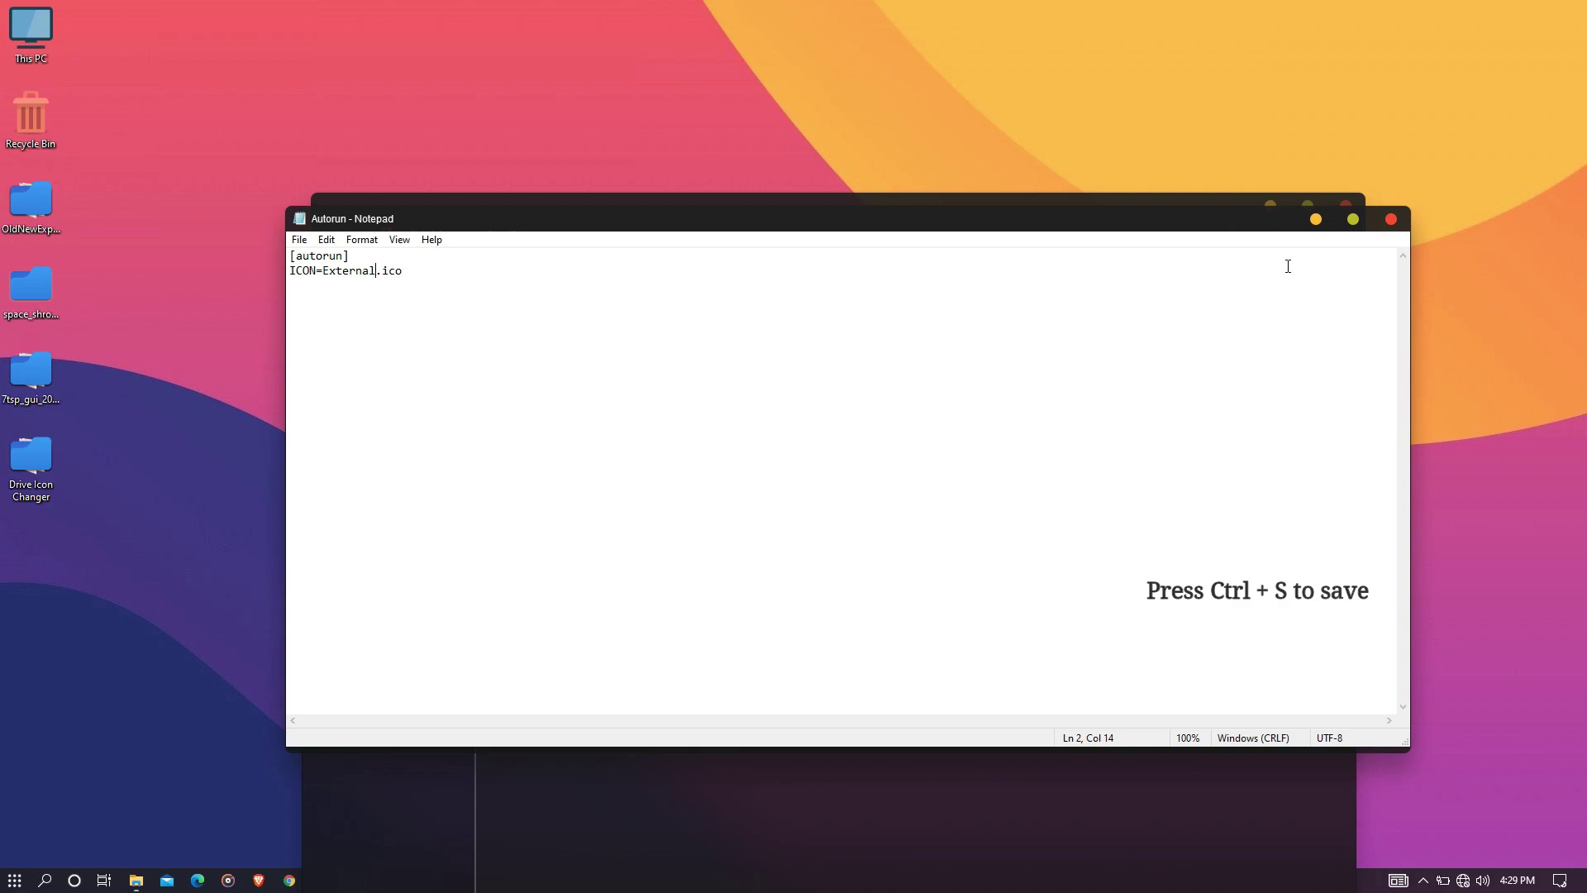
pyautogui.click(1392, 220)
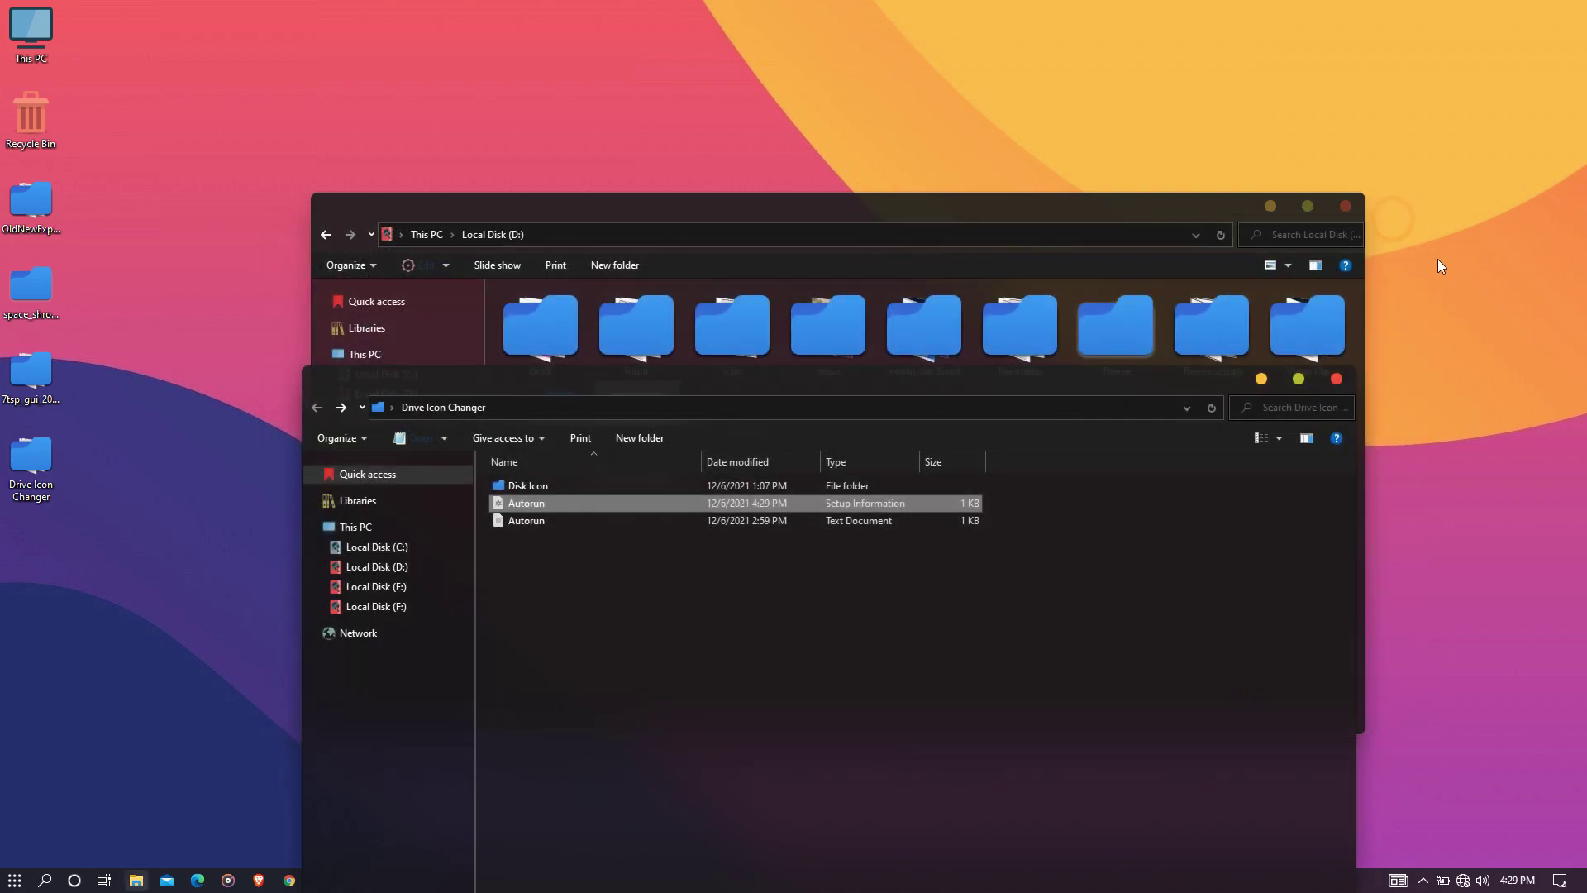
# - Copy the edited Autorun setup information file into the root of Local Disk (D:)
pyautogui.click(565, 504)
pyautogui.rightClick(567, 506)
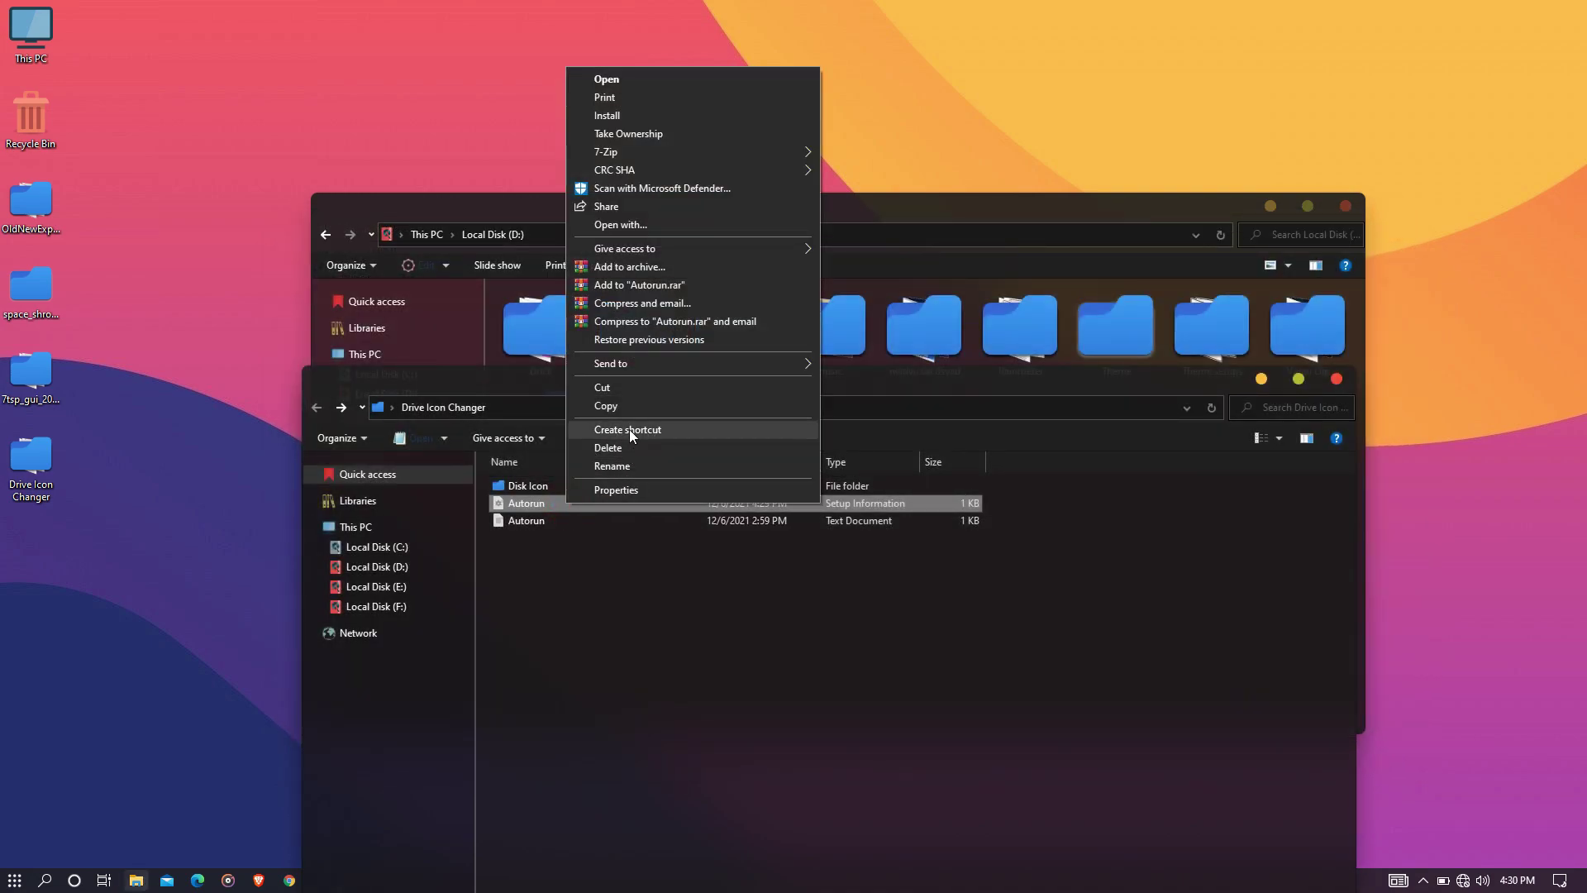
pyautogui.click(631, 405)
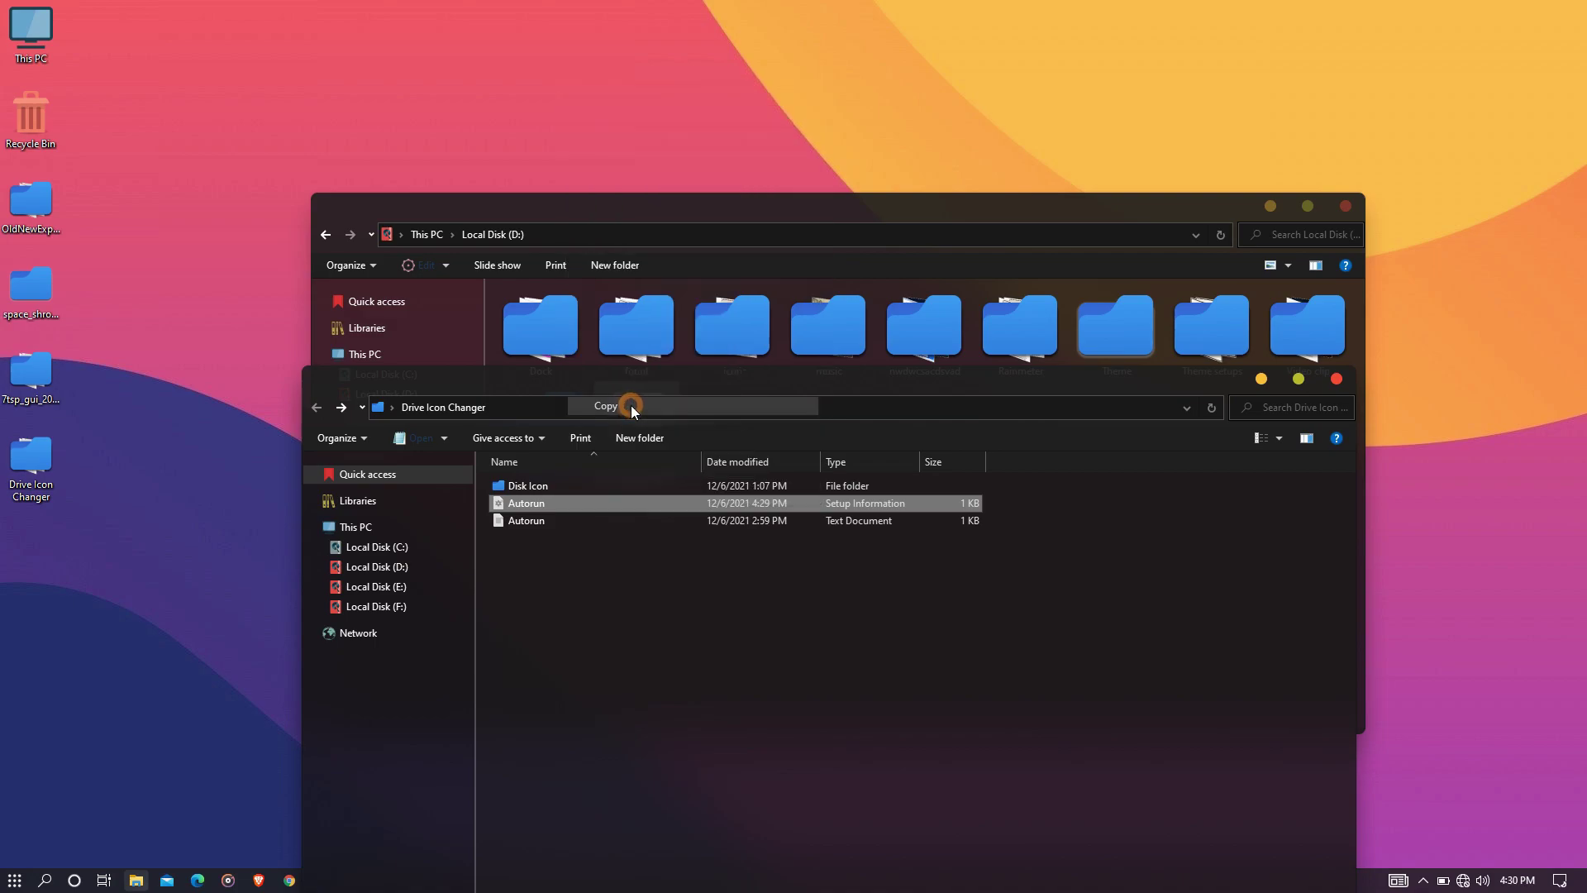
pyautogui.click(712, 210)
pyautogui.rightClick(826, 444)
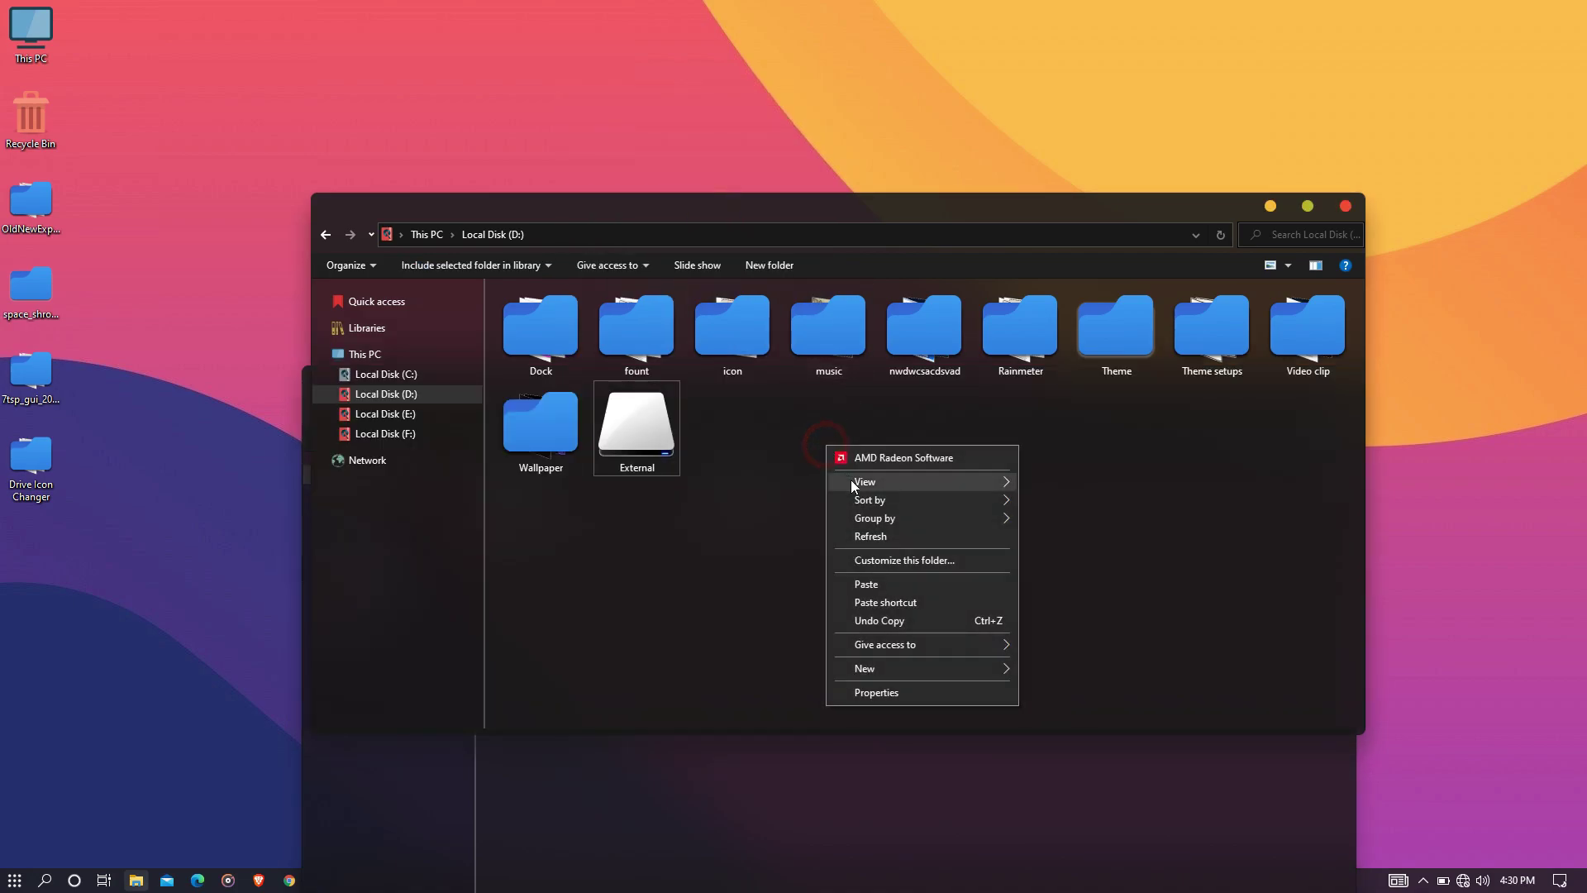
pyautogui.click(855, 585)
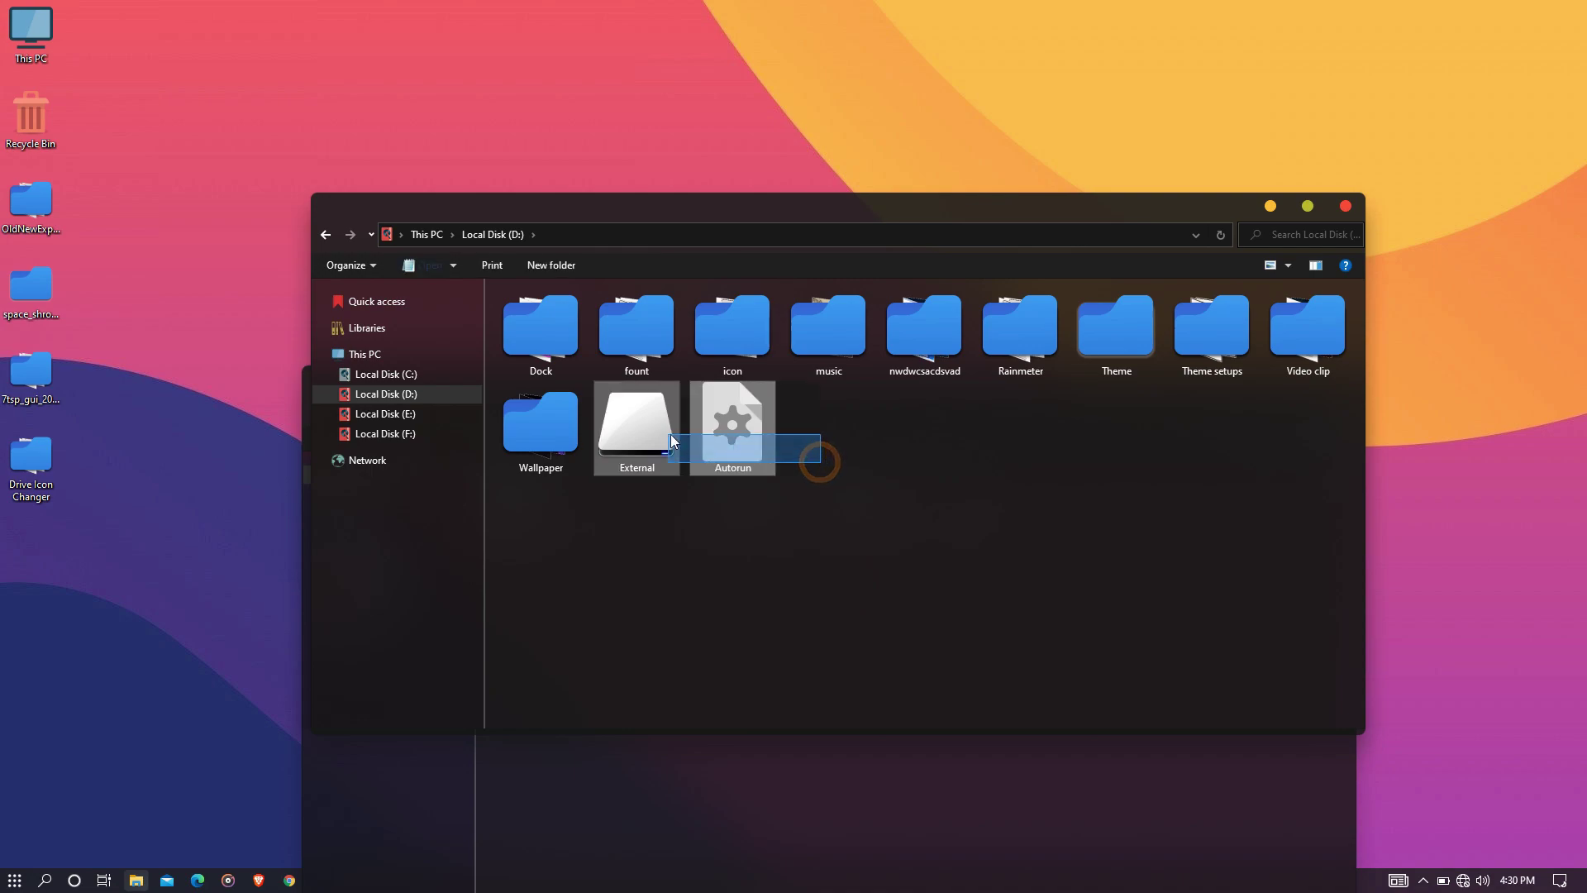
# - Set the External icon and Autorun files on Local Disk (D:) as hidden
pyautogui.rightClick(647, 434)
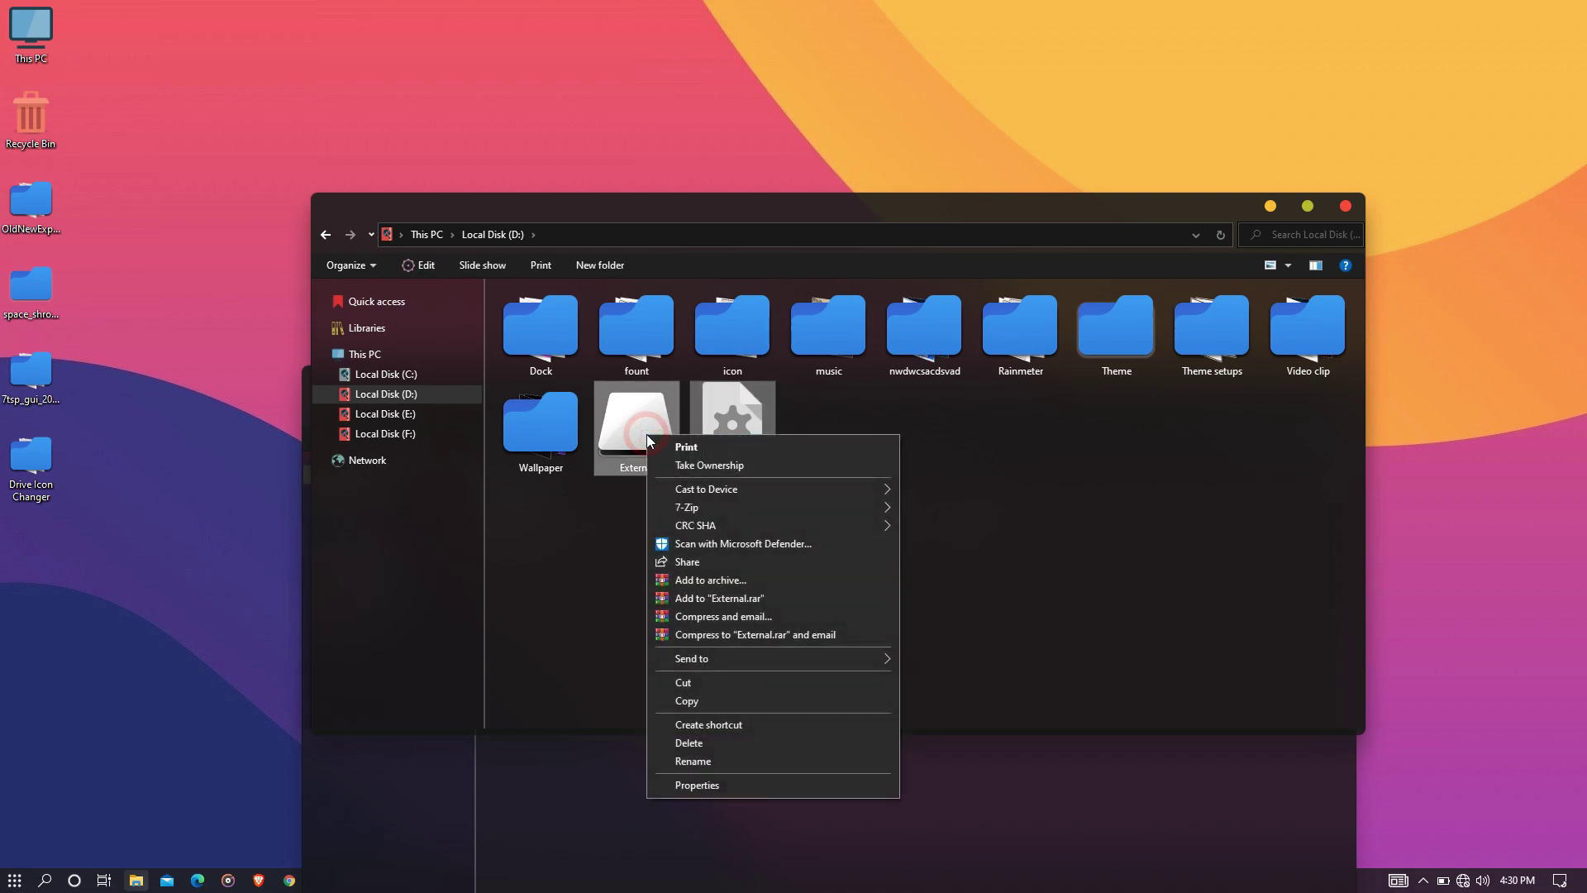
pyautogui.click(686, 786)
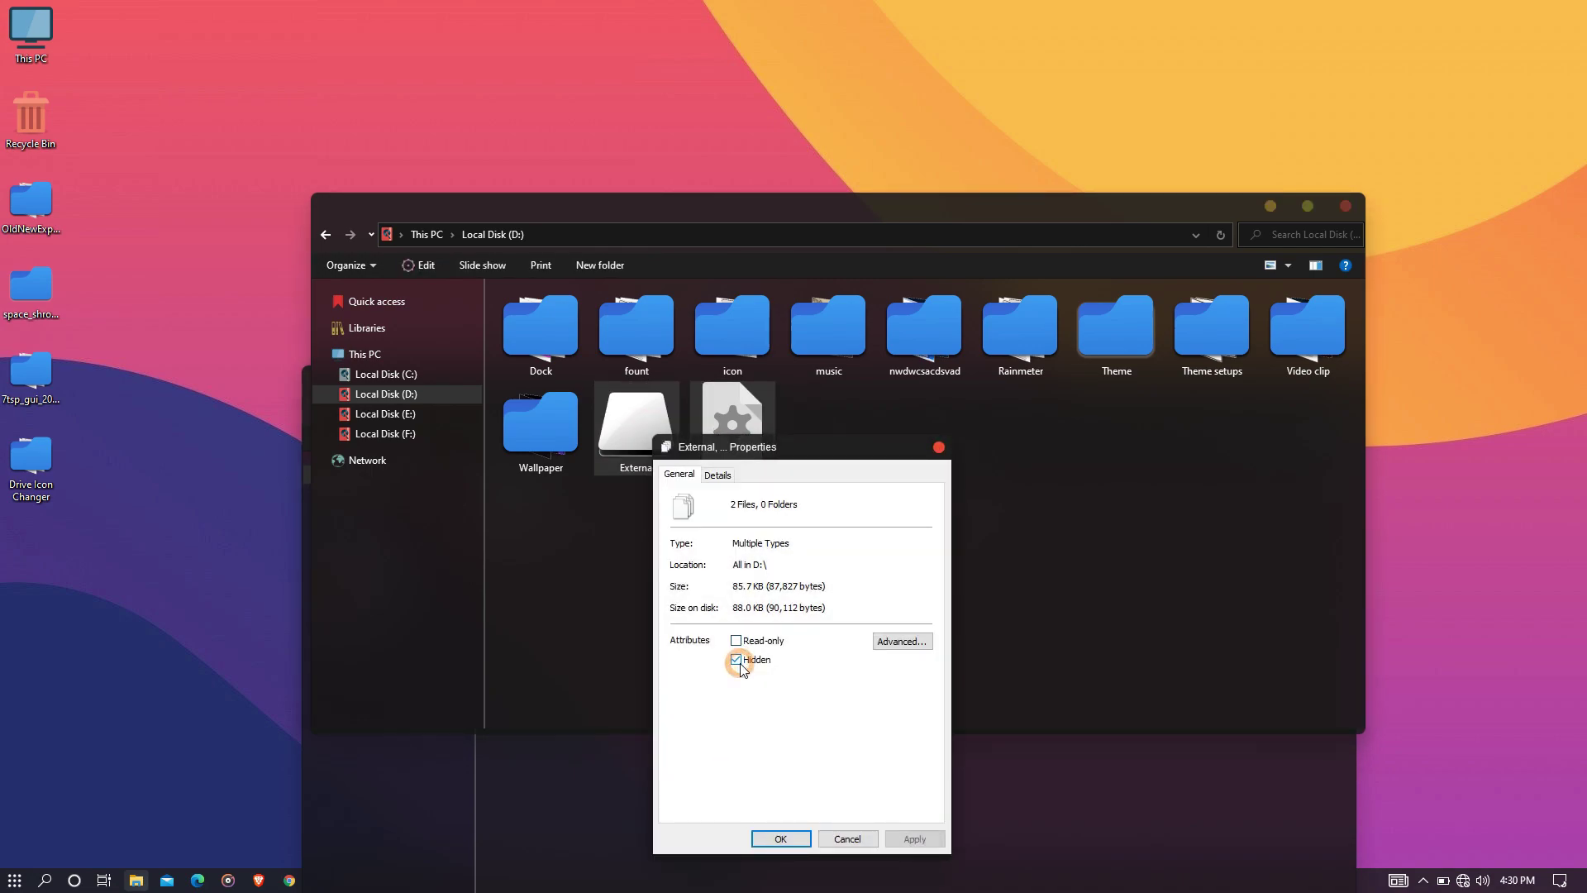
pyautogui.click(775, 838)
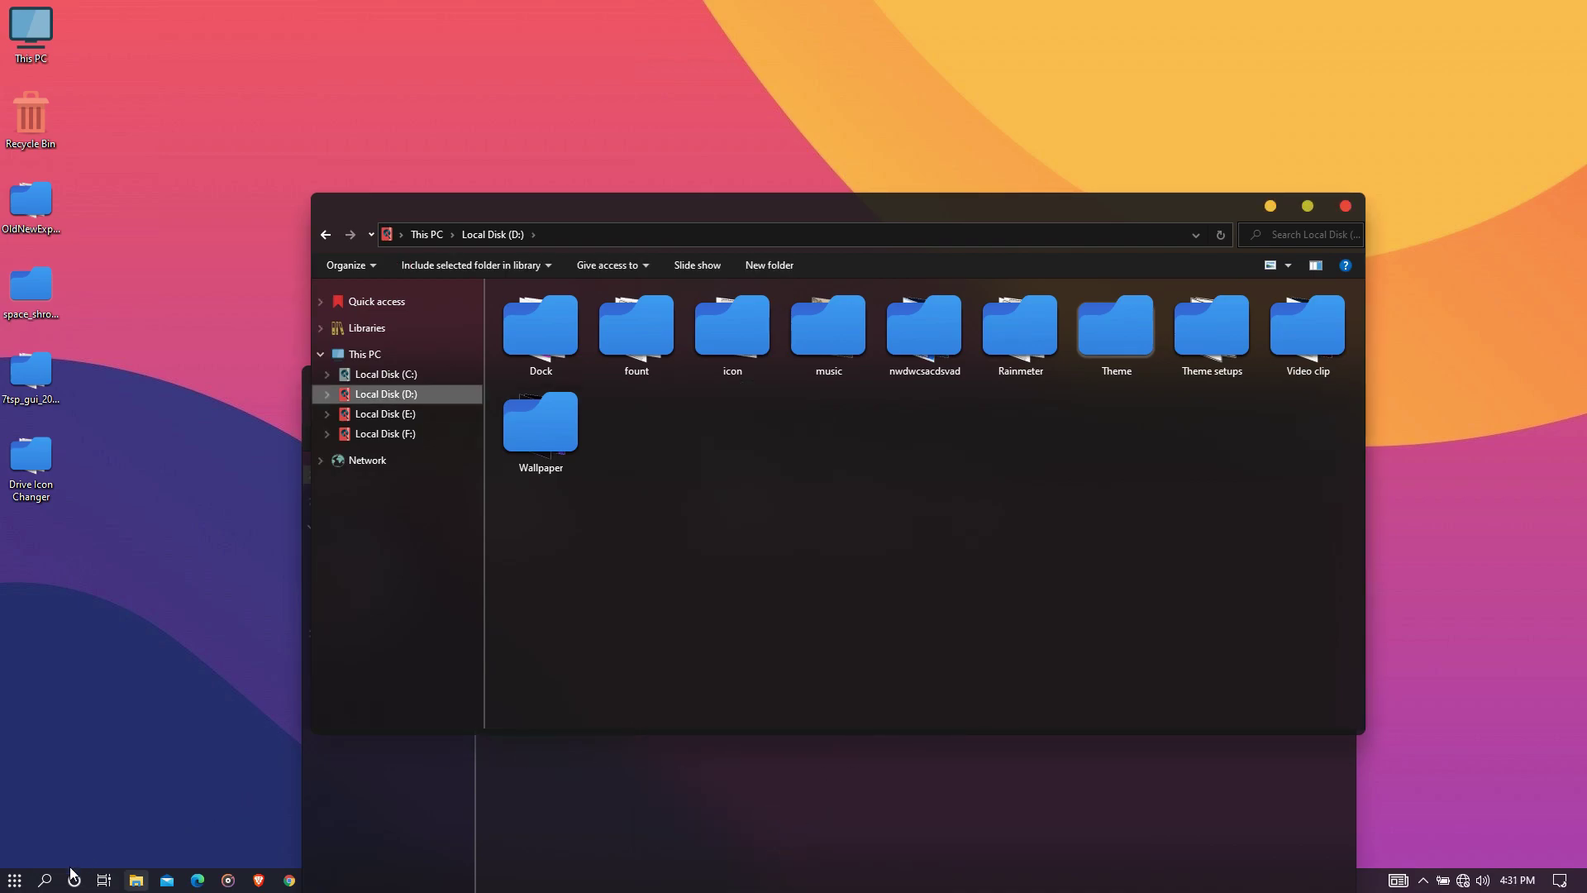
# - Restart the computer, check the drive icons in This PC, and close the window
pyautogui.click(14, 878)
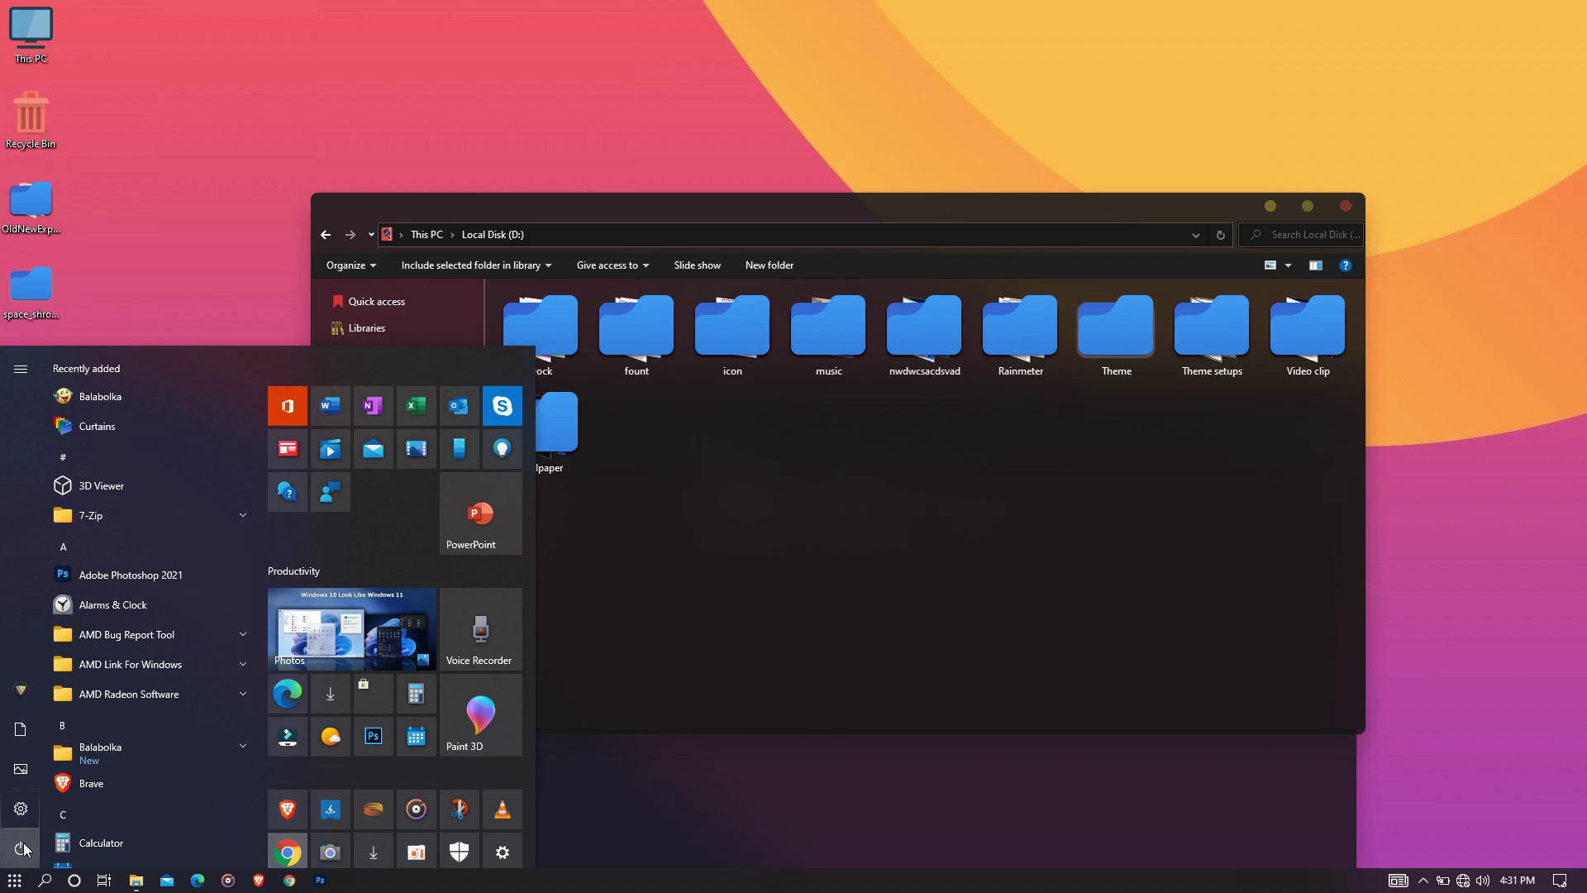
pyautogui.click(25, 849)
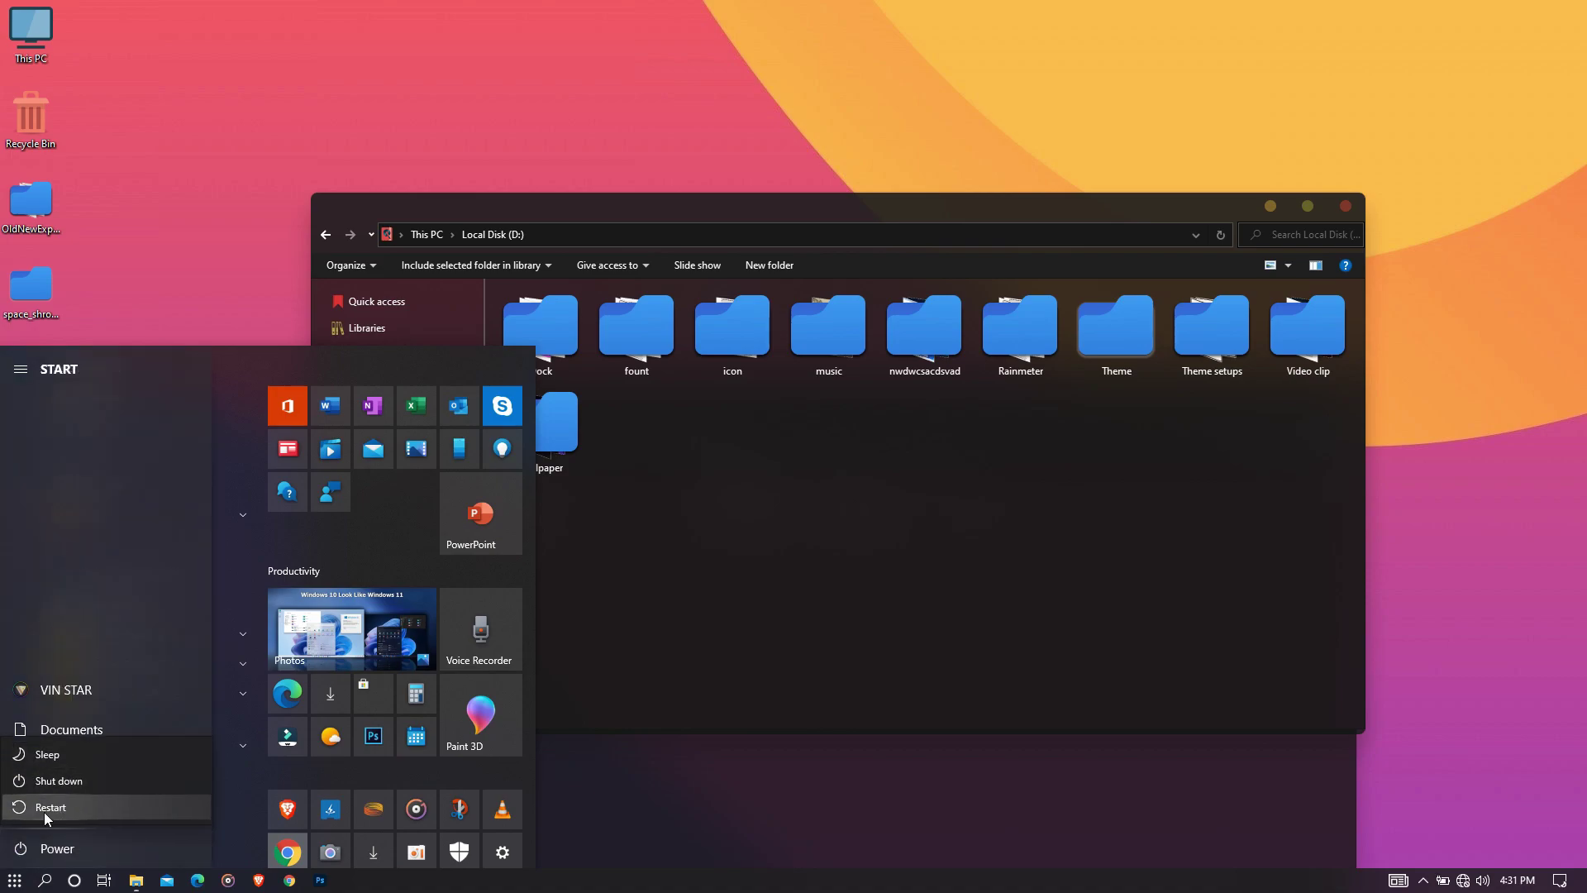
pyautogui.click(73, 810)
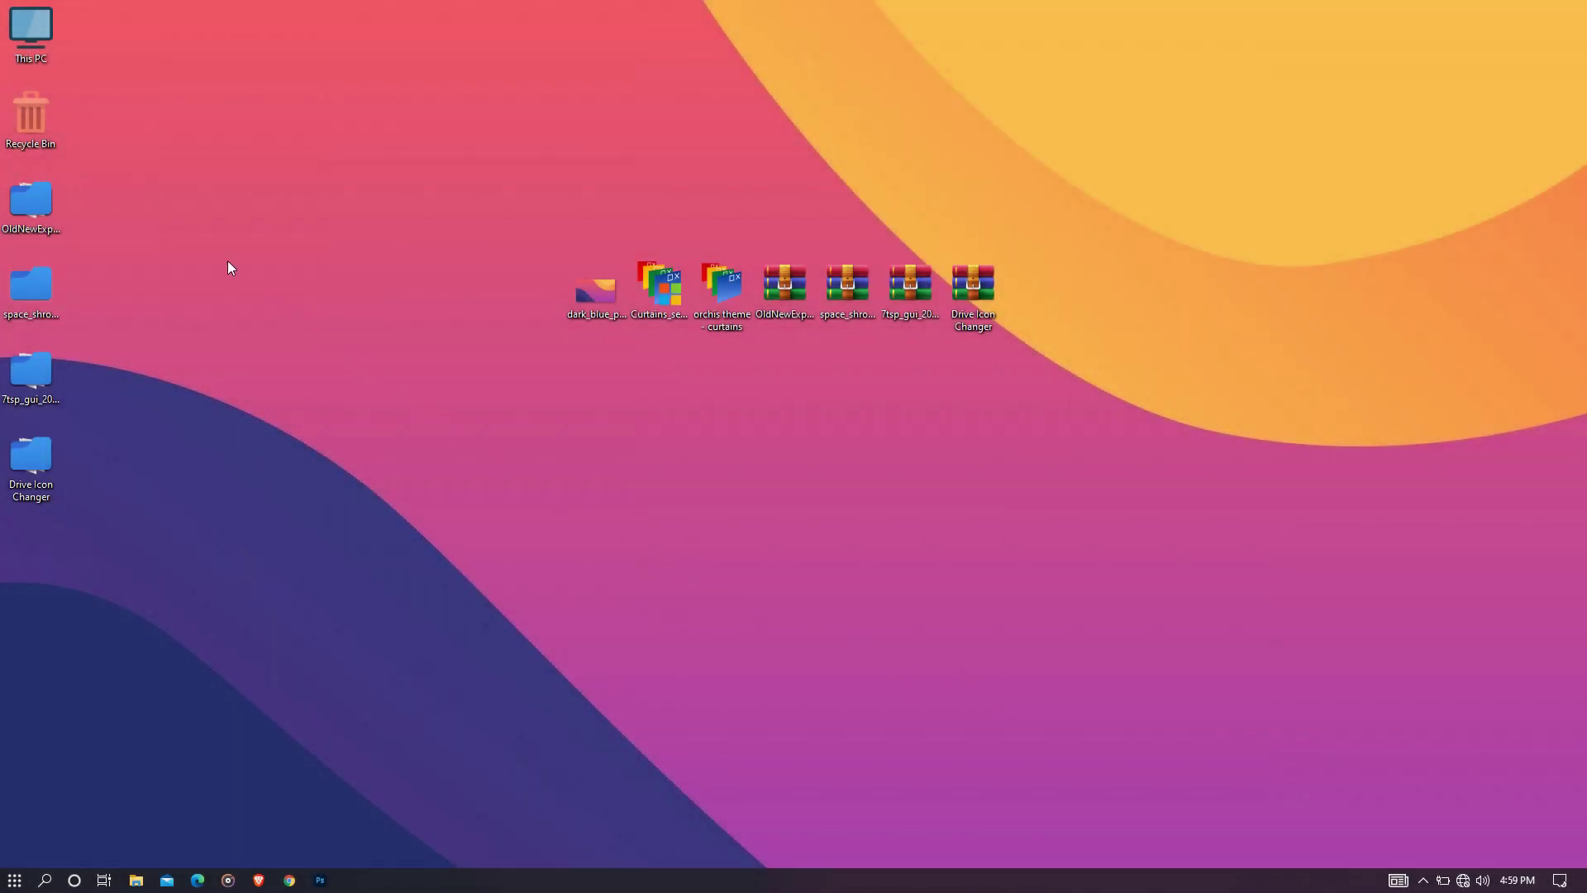
pyautogui.doubleClick(53, 47)
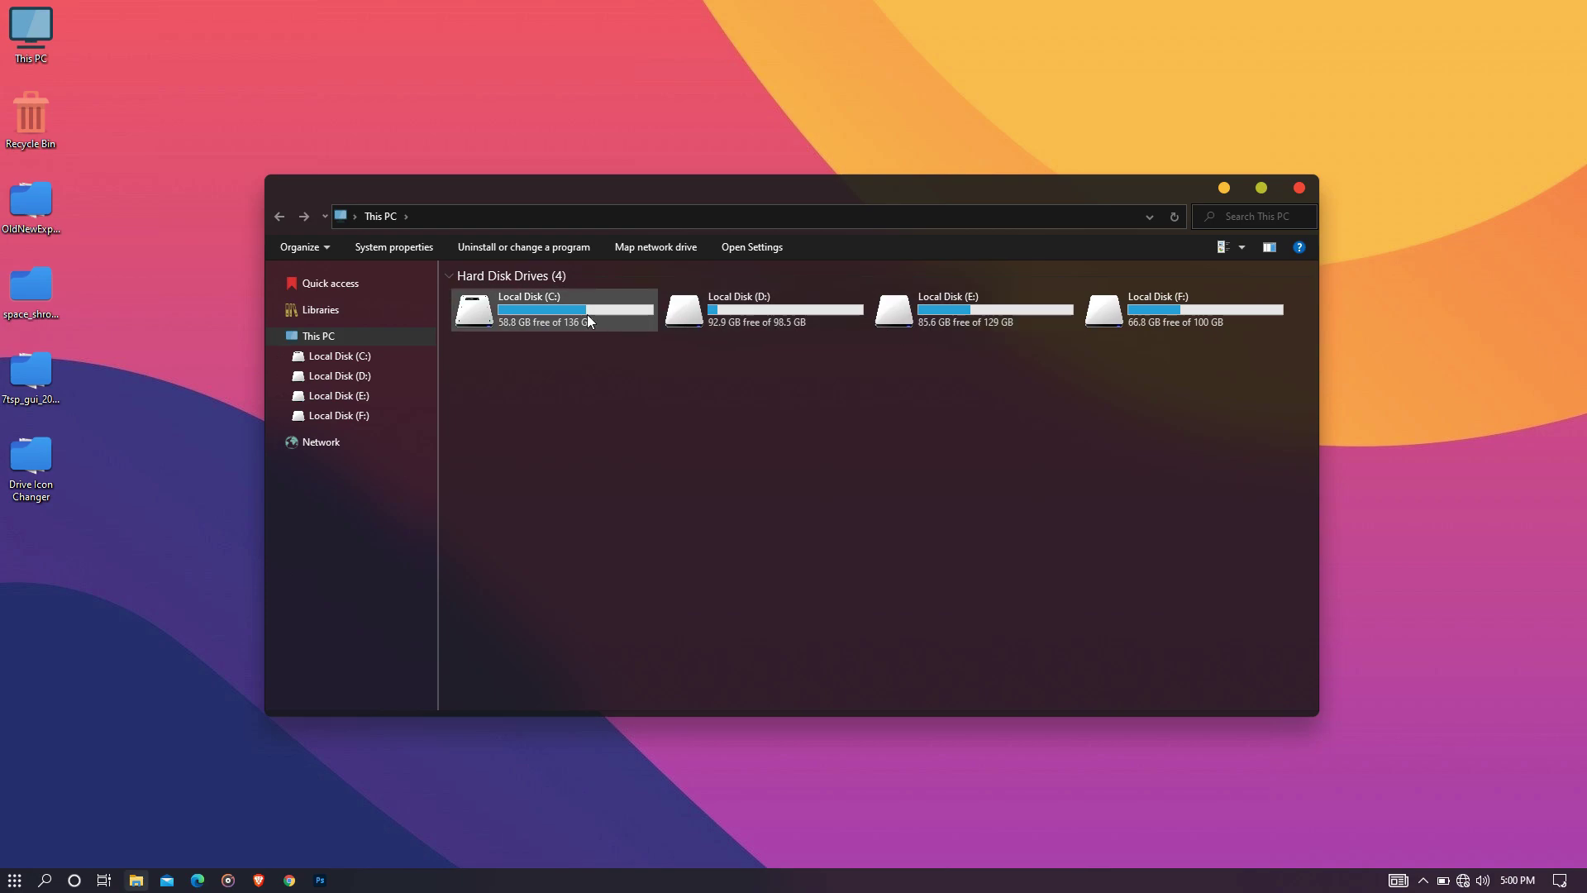
pyautogui.click(1297, 188)
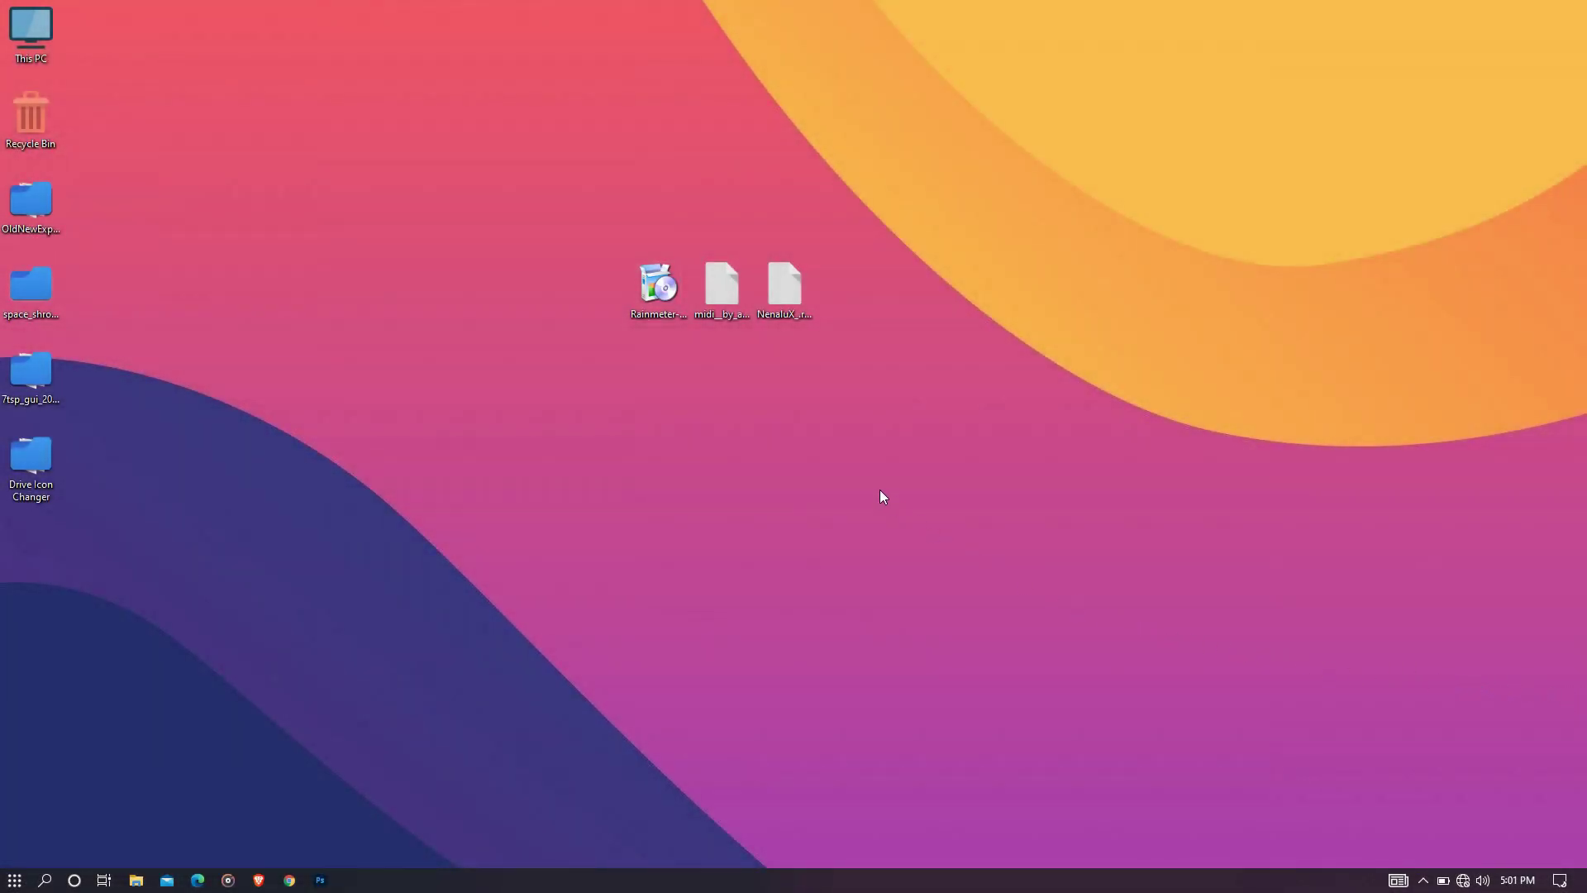
# - Install Rainmeter from the desktop installer in English, using the standard installation
pyautogui.doubleClick(665, 311)
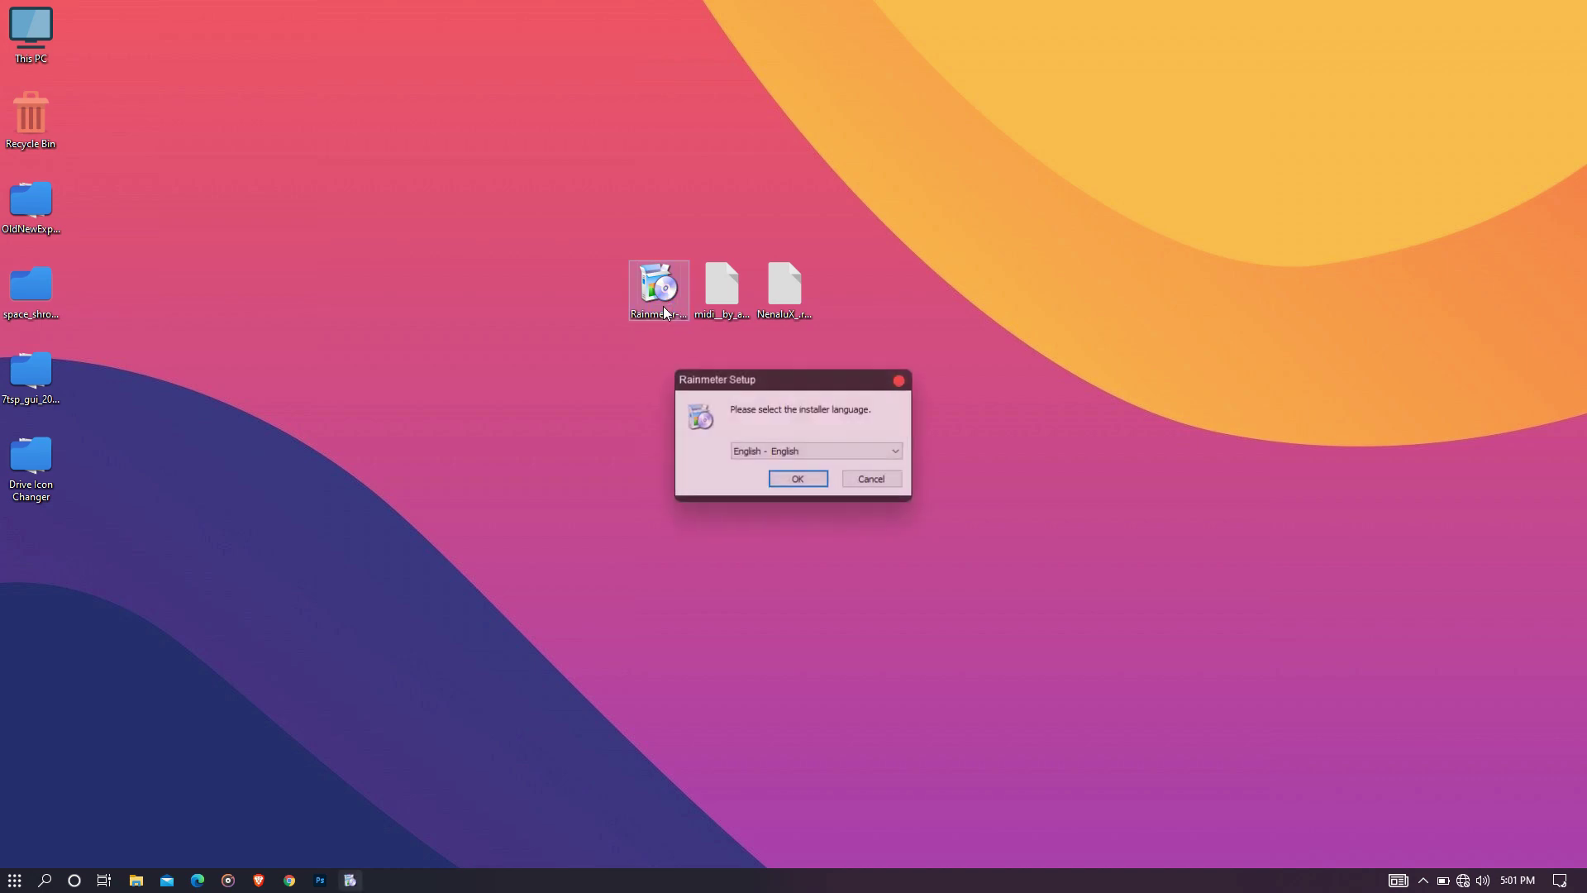
pyautogui.click(791, 478)
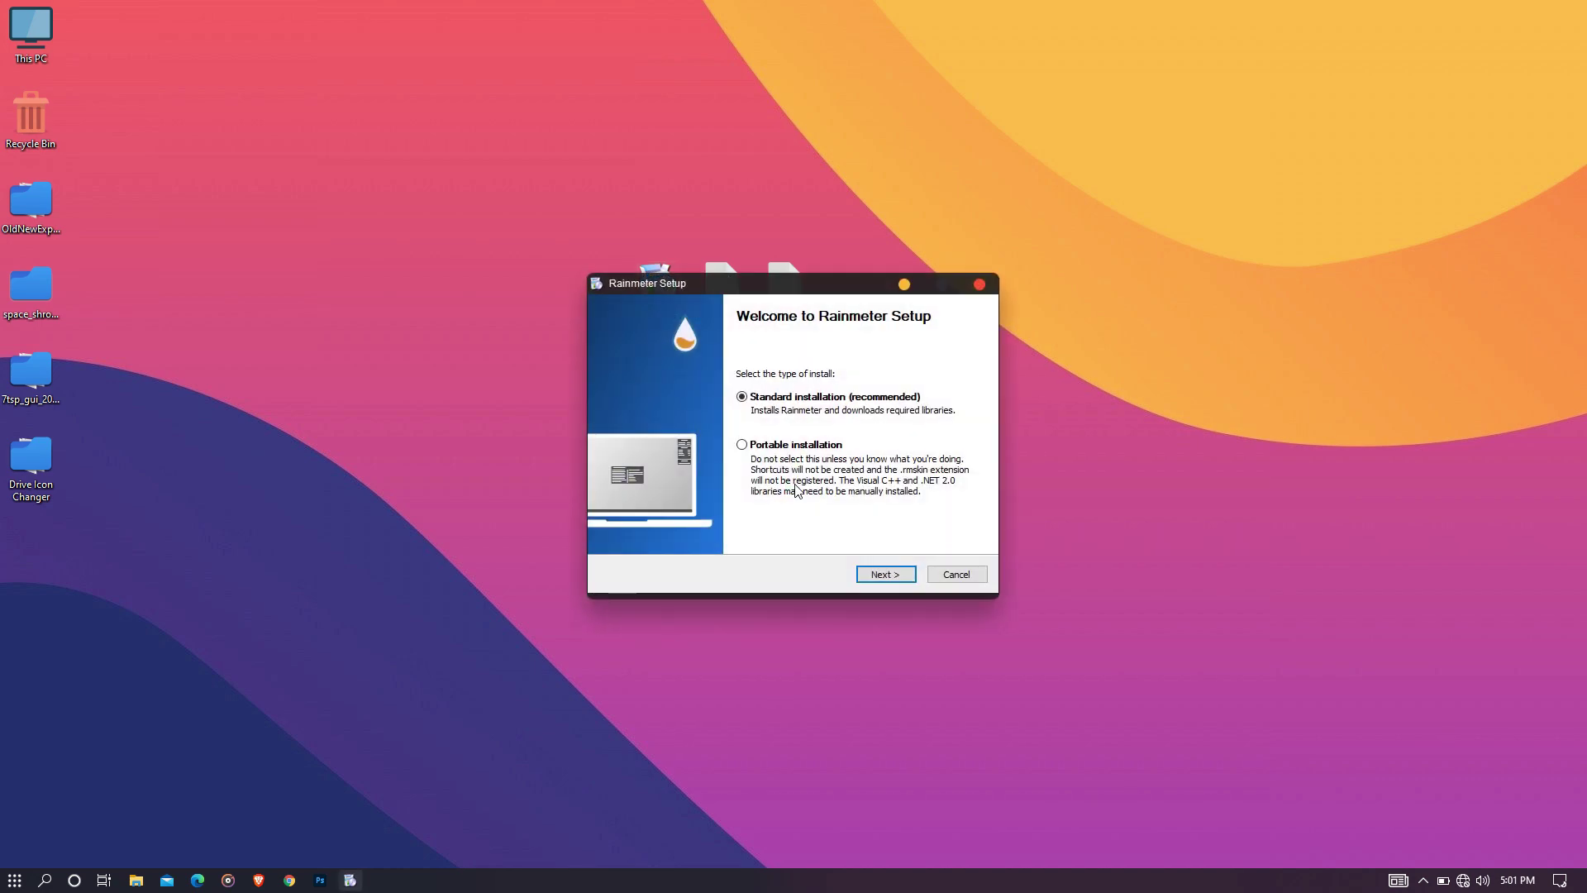
pyautogui.click(886, 570)
pyautogui.click(886, 570)
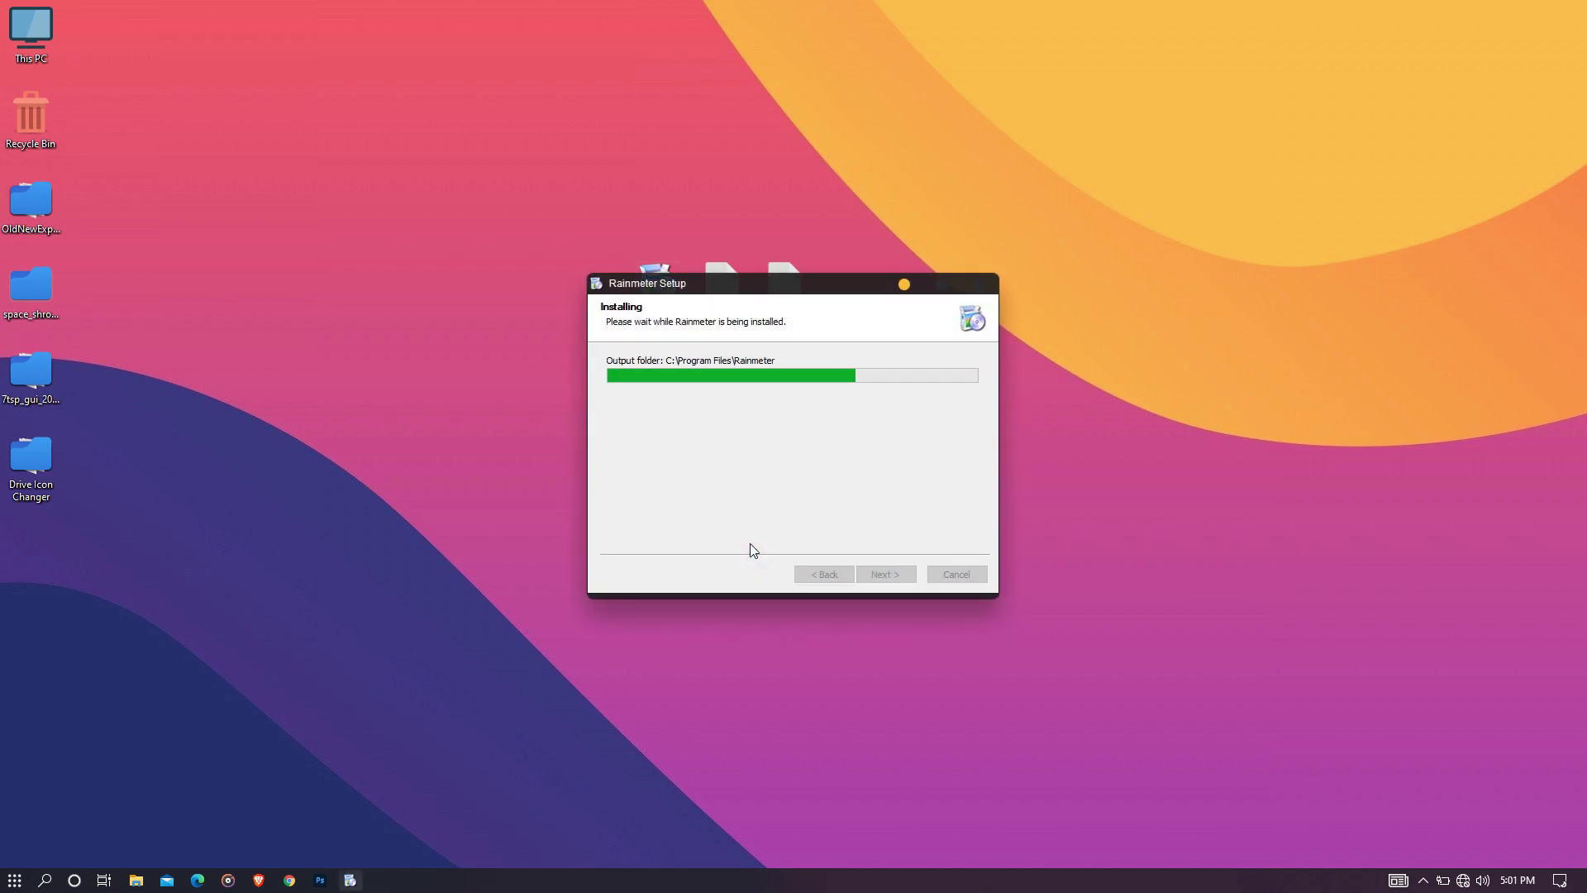
pyautogui.click(881, 574)
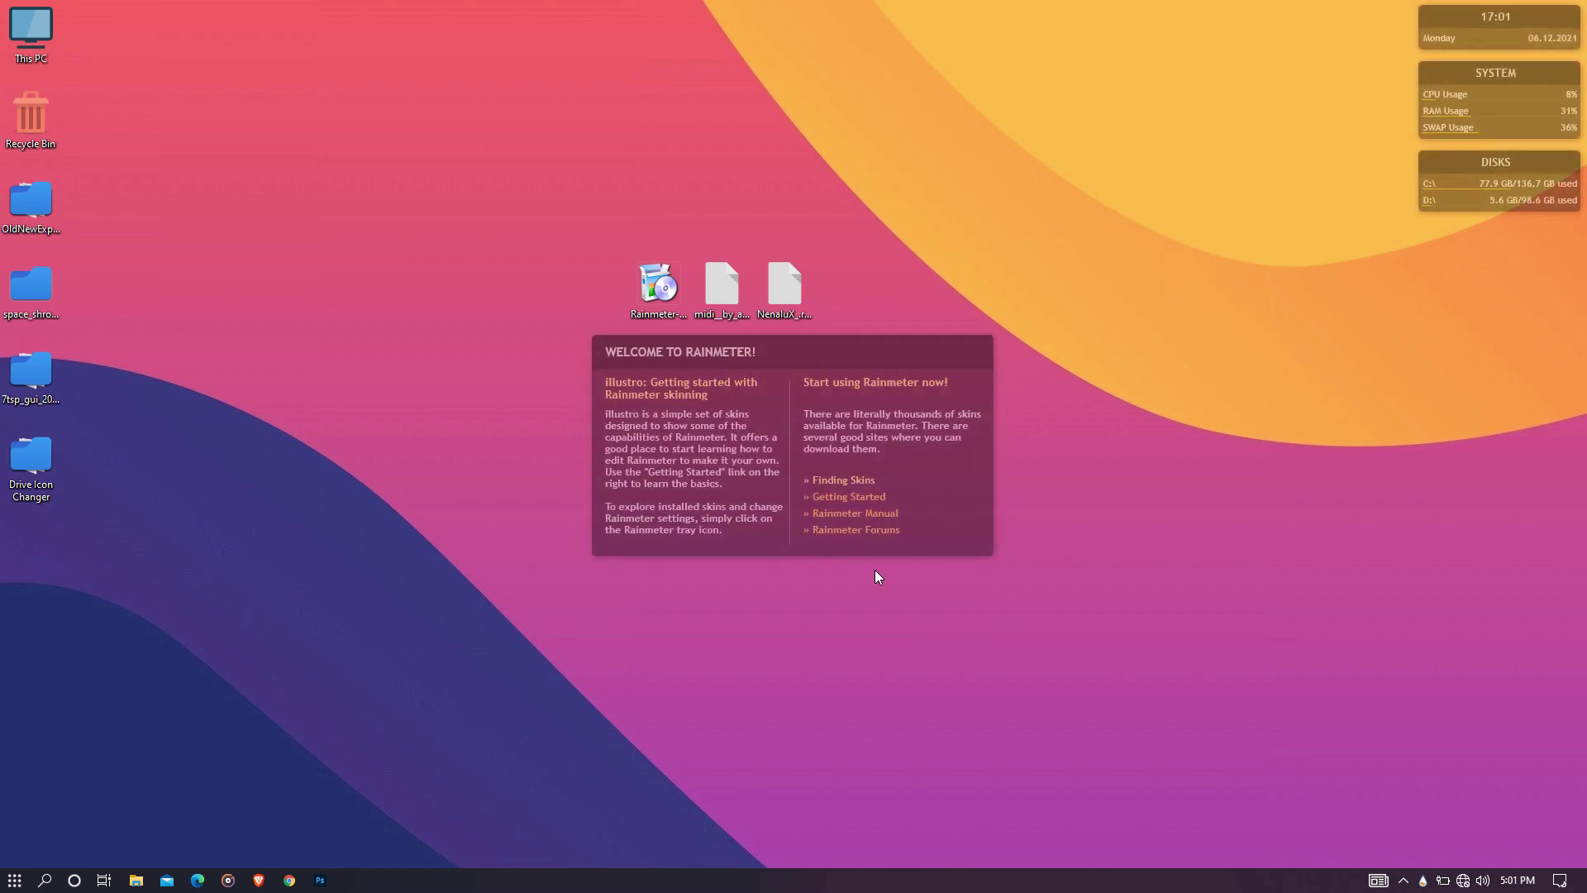
# - Unload the four default illustro skins from the desktop: Welcome, Disk, System and Clock
pyautogui.rightClick(878, 549)
pyautogui.click(902, 735)
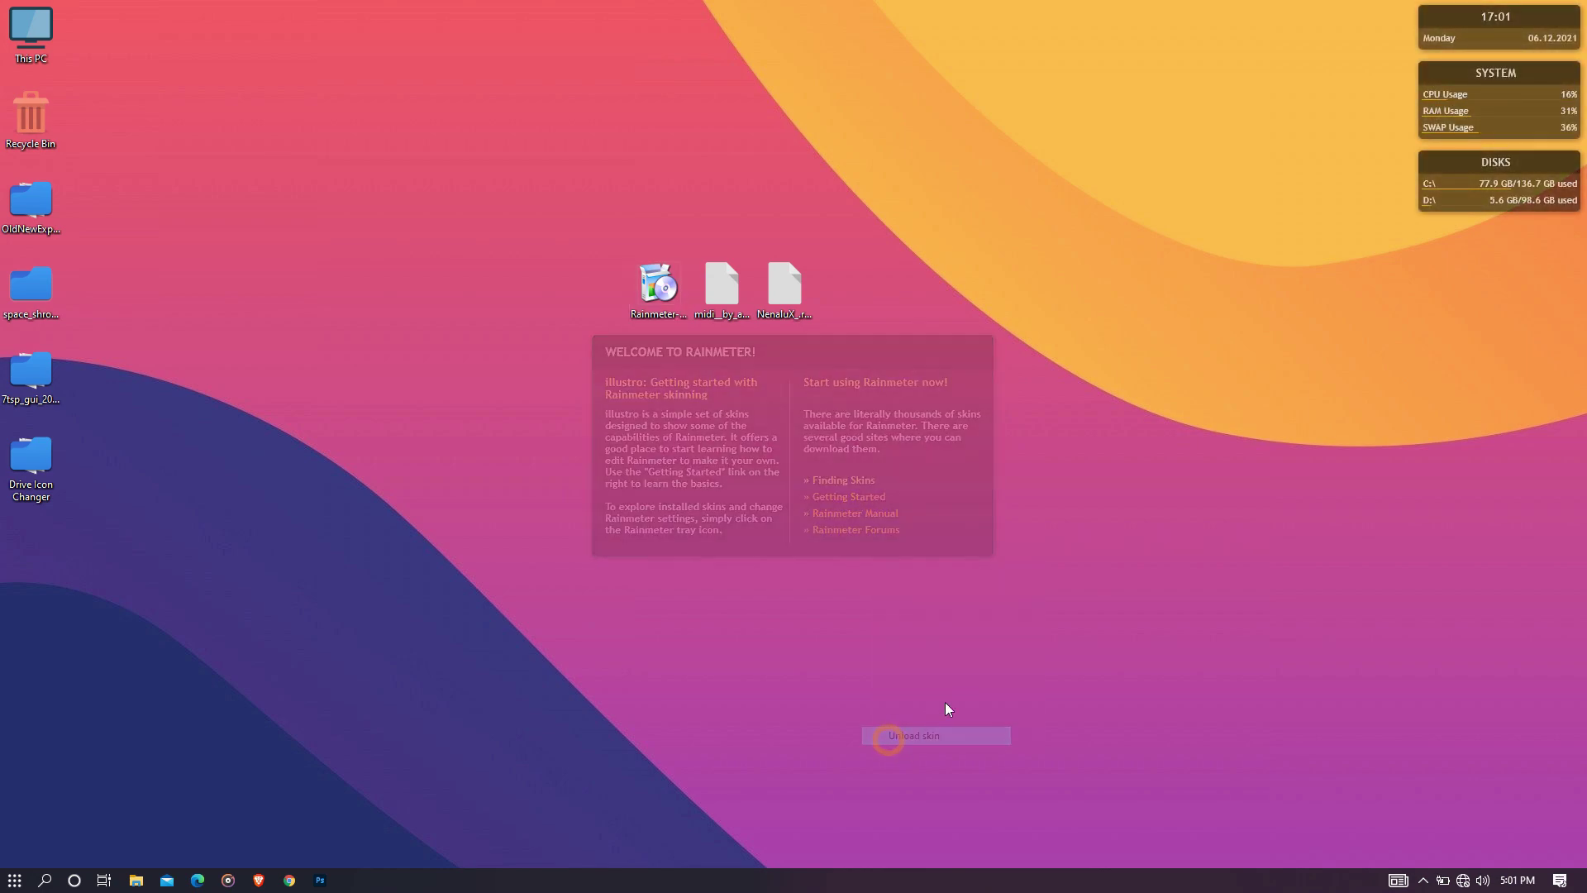
pyautogui.rightClick(1446, 204)
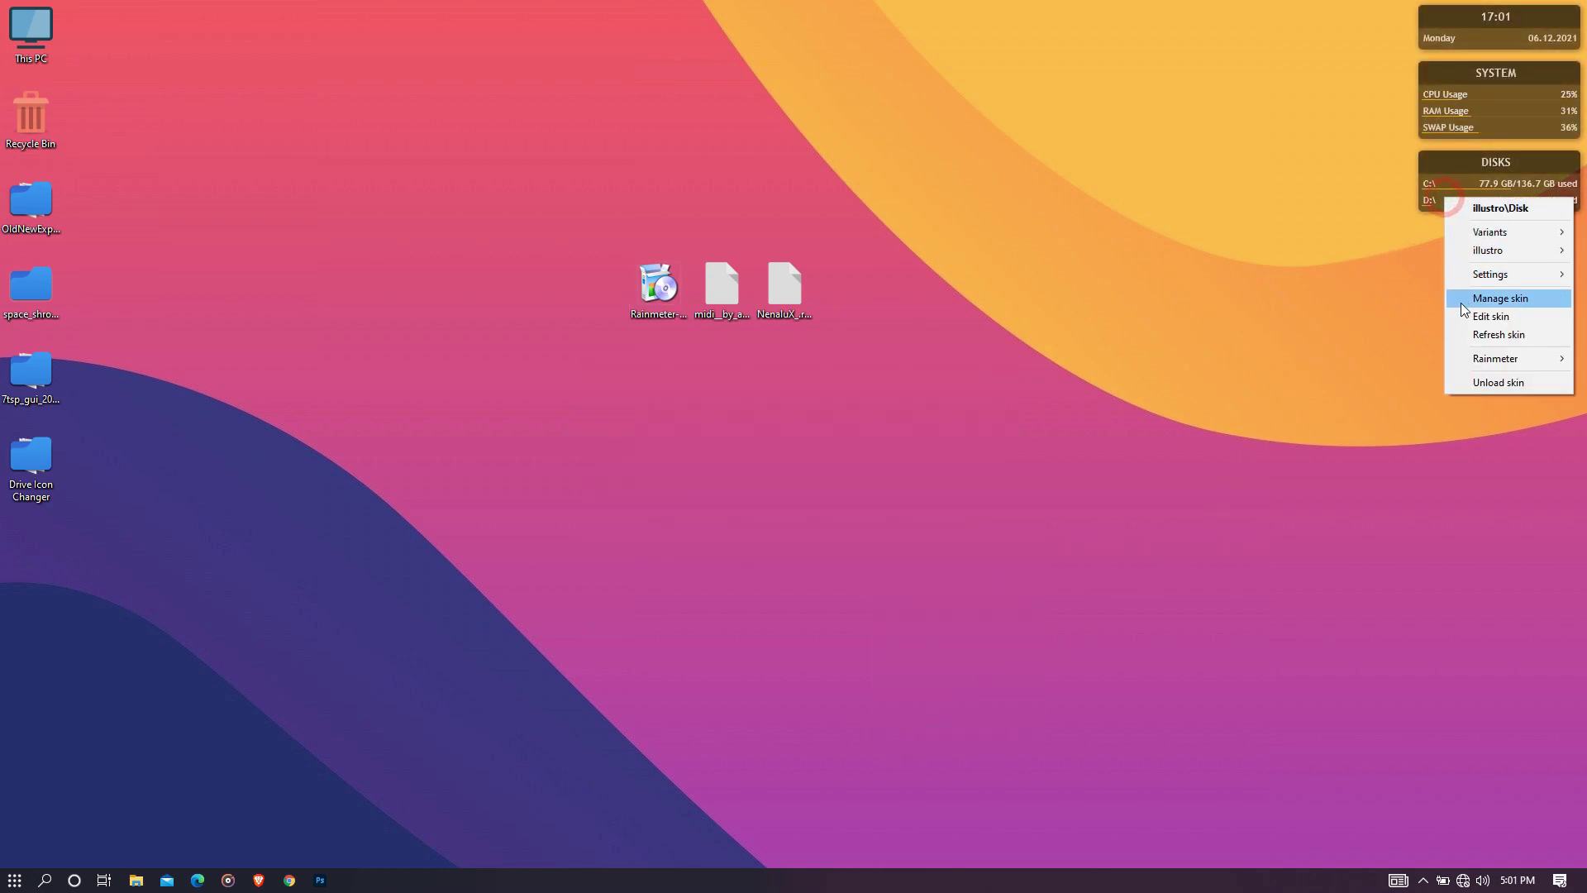
pyautogui.click(1468, 379)
pyautogui.rightClick(1467, 126)
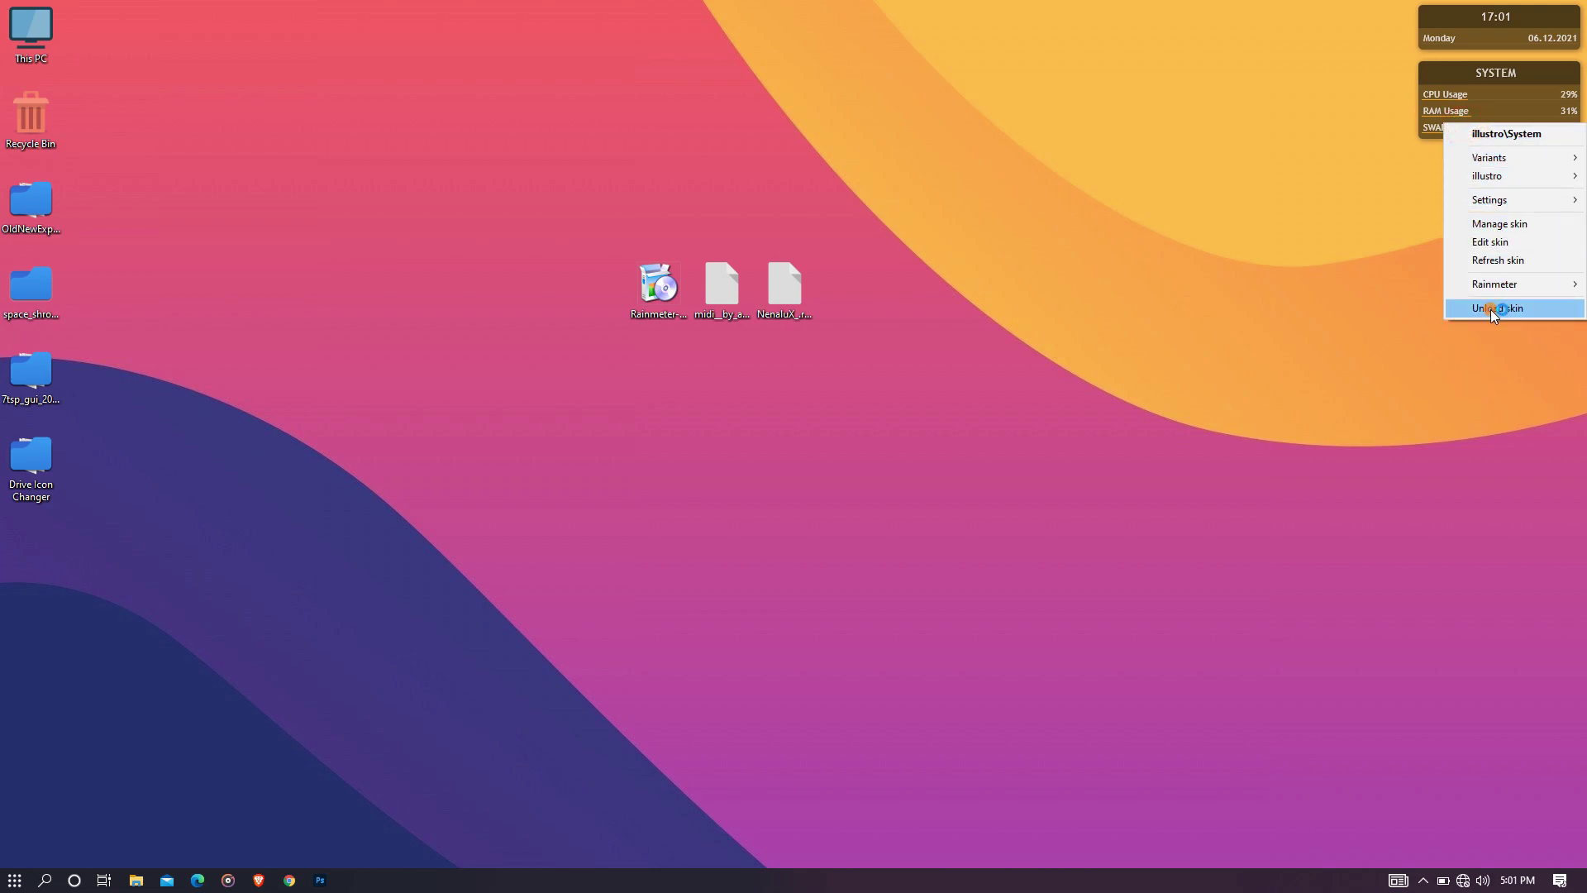
pyautogui.click(1498, 311)
pyautogui.rightClick(1465, 35)
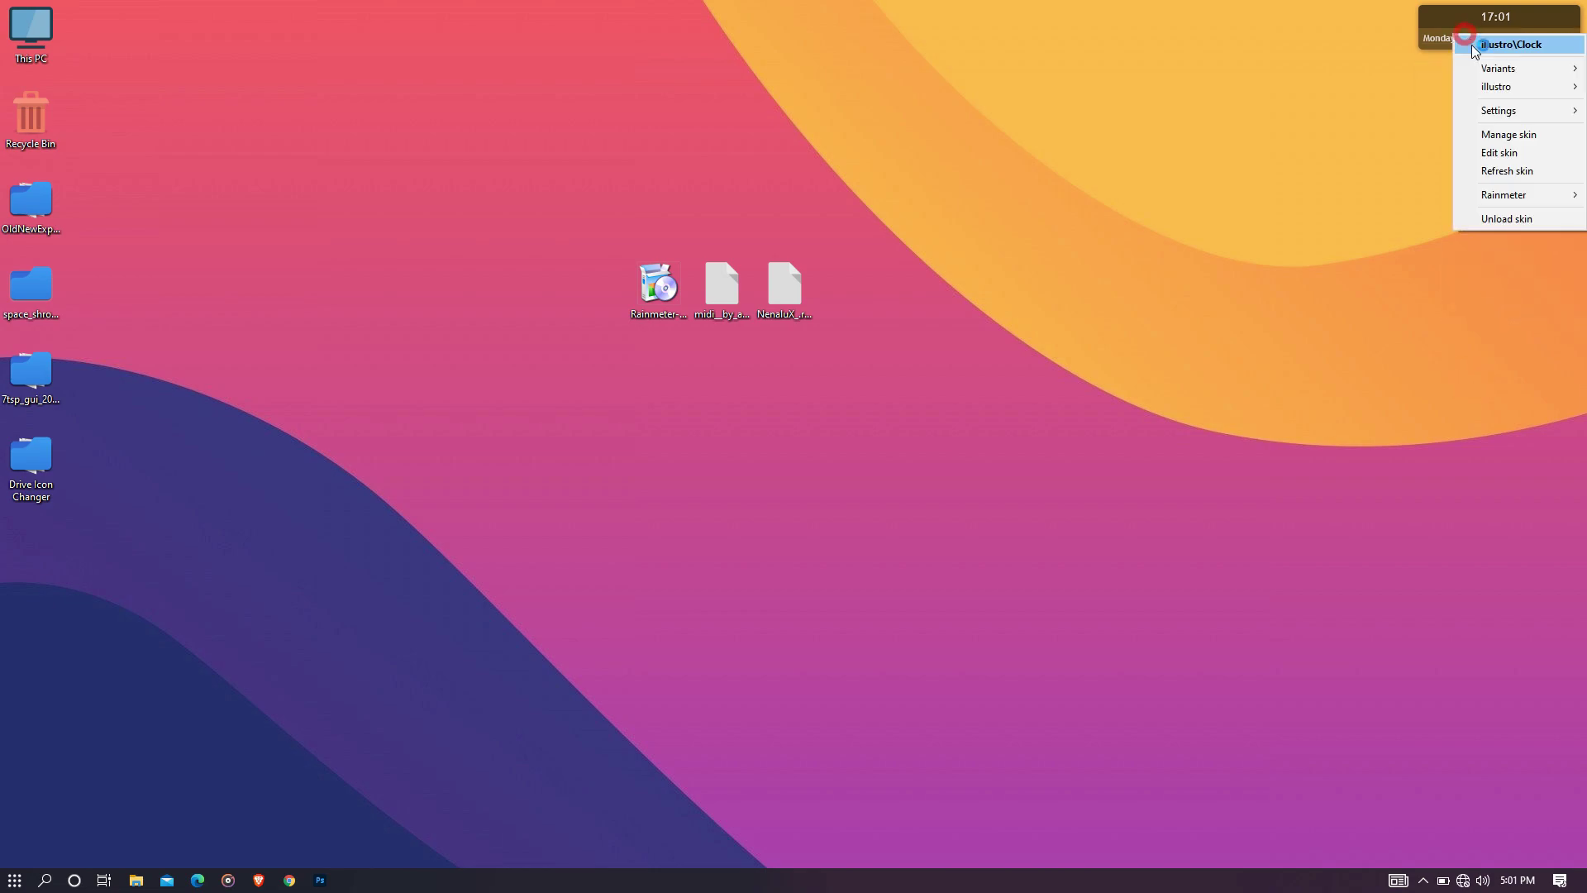
pyautogui.click(1496, 218)
# - Install the midi and NenaluX Rainmeter skin packages from their desktop files
pyautogui.doubleClick(717, 298)
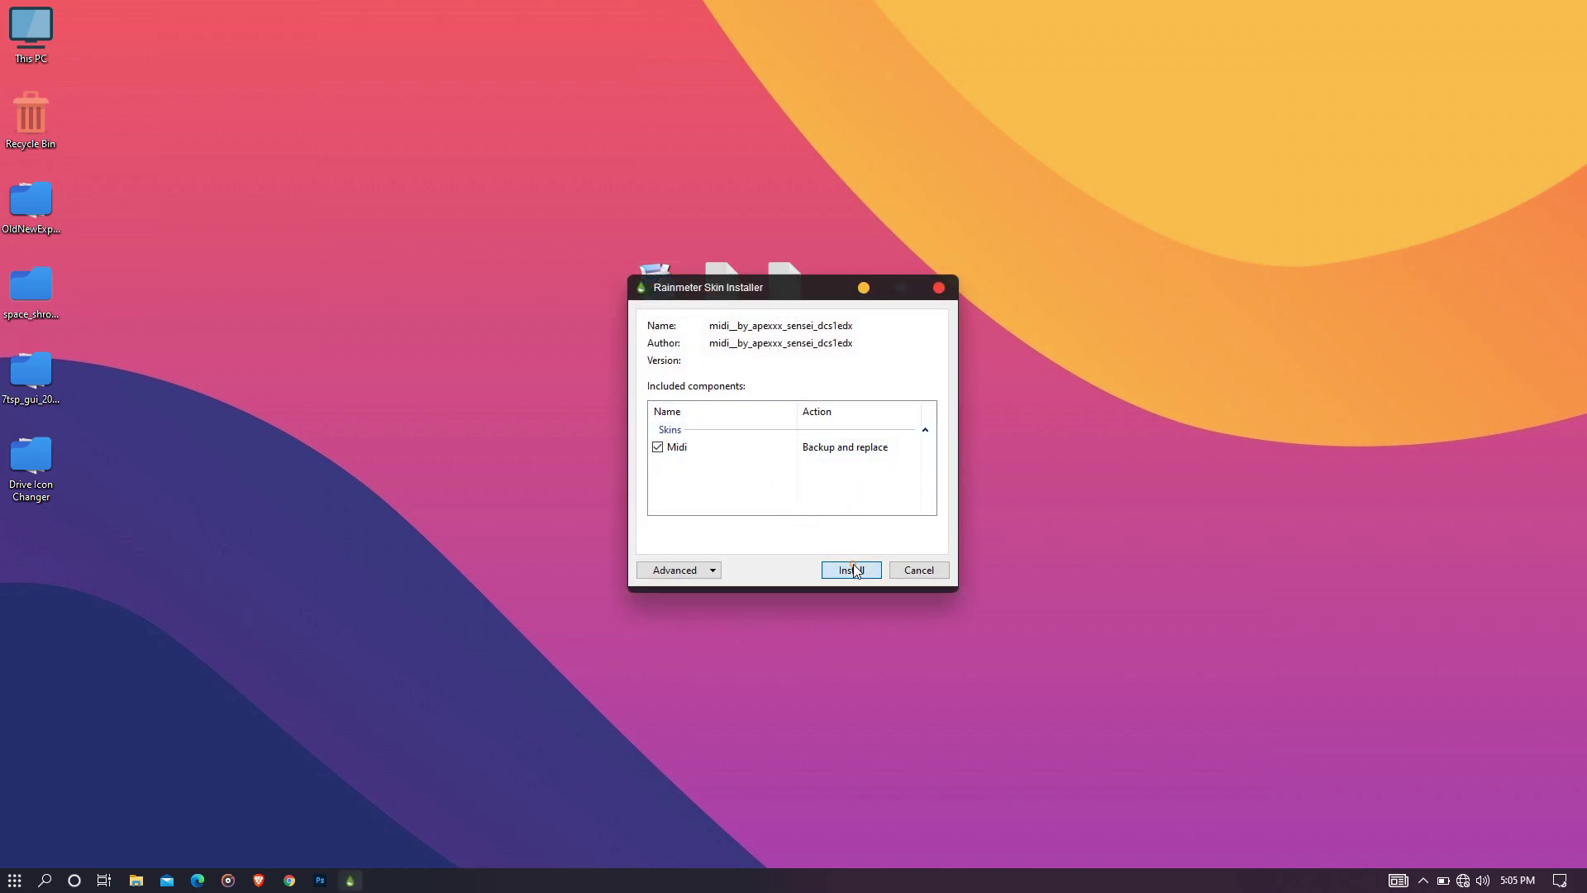
pyautogui.click(853, 565)
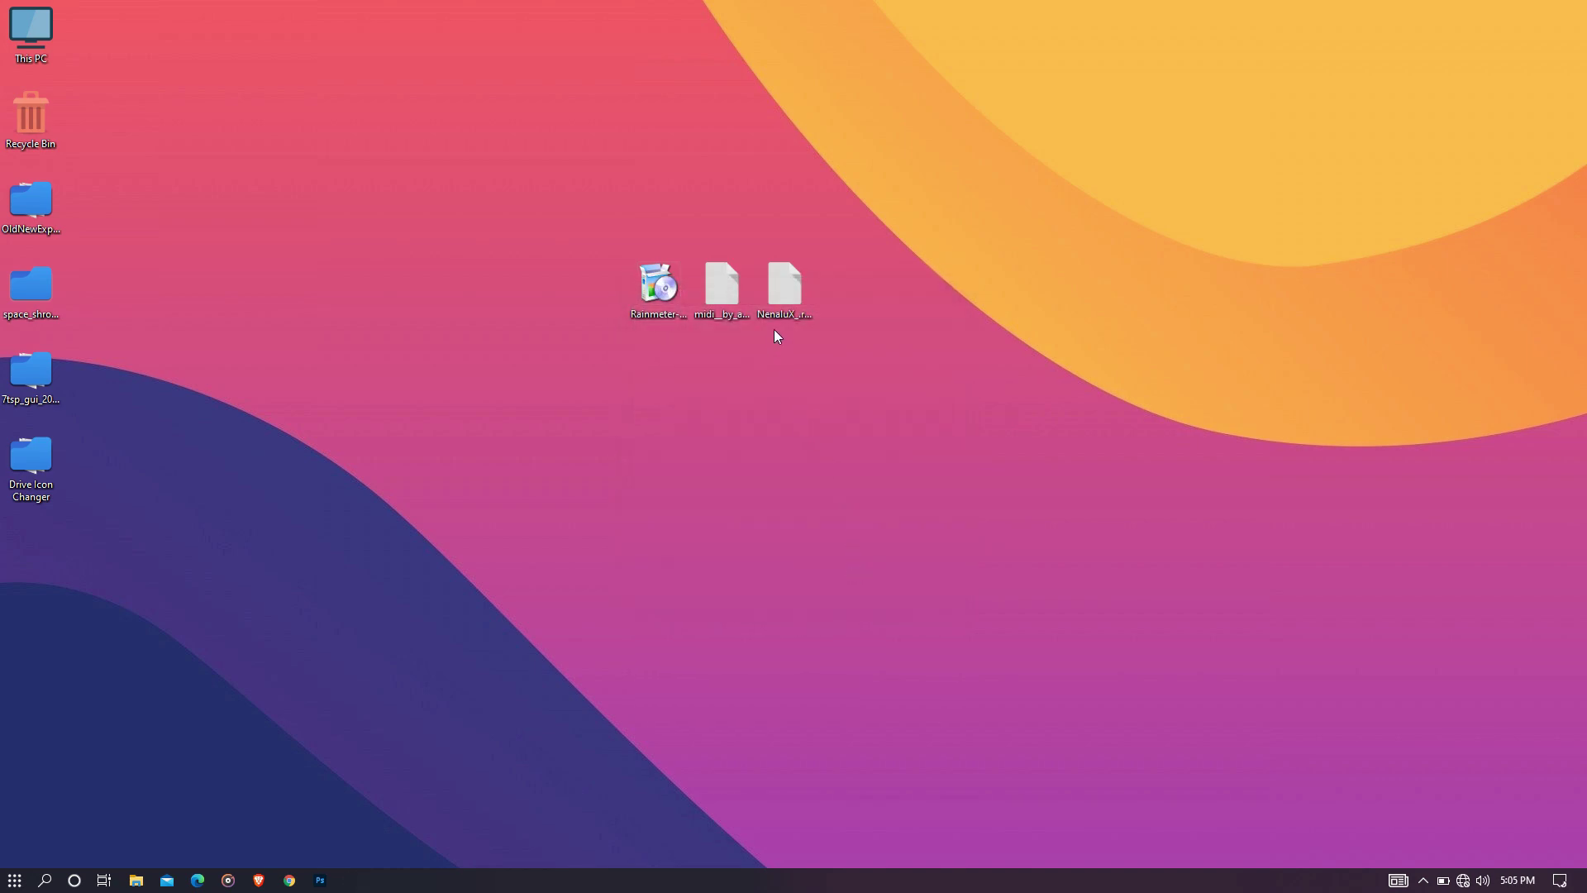
pyautogui.doubleClick(777, 316)
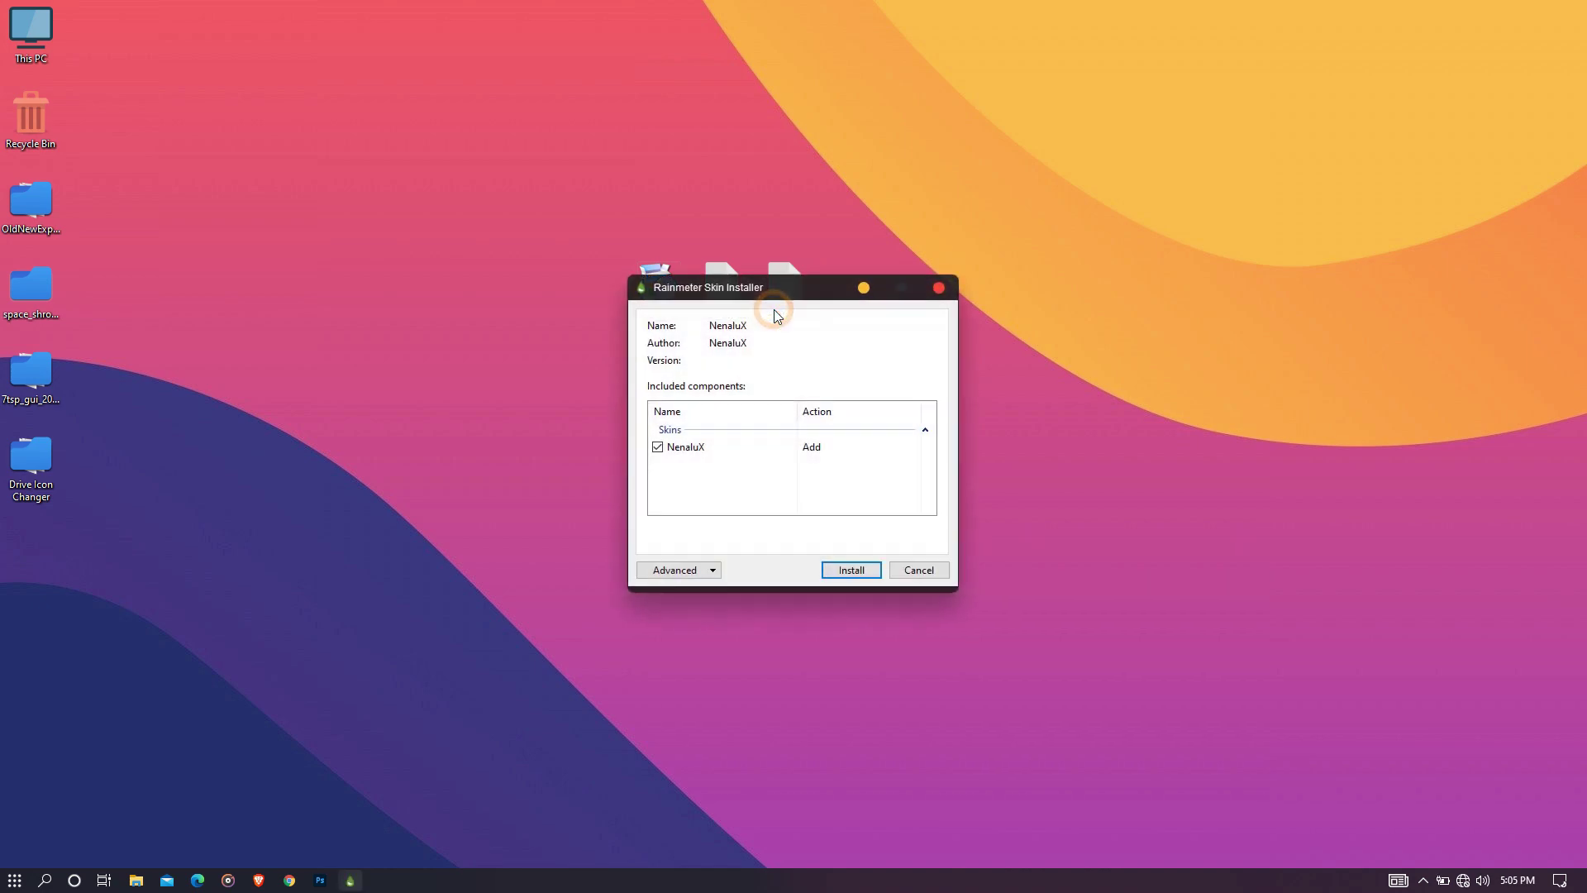
pyautogui.click(853, 570)
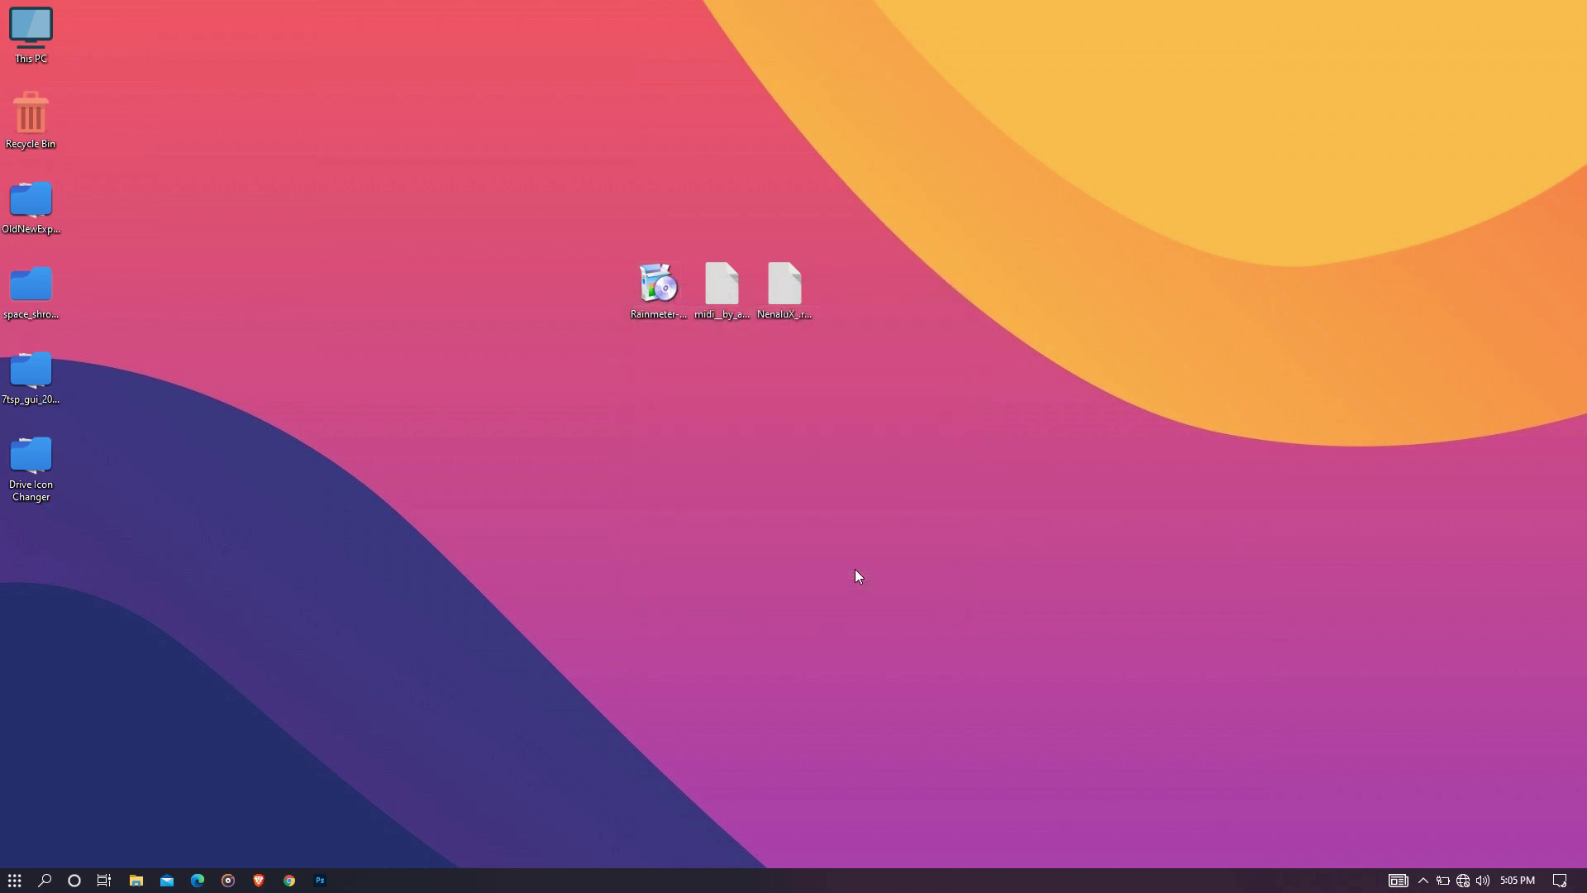
# - Hide all desktop icons
pyautogui.rightClick(854, 568)
pyautogui.moveTo(909, 605)
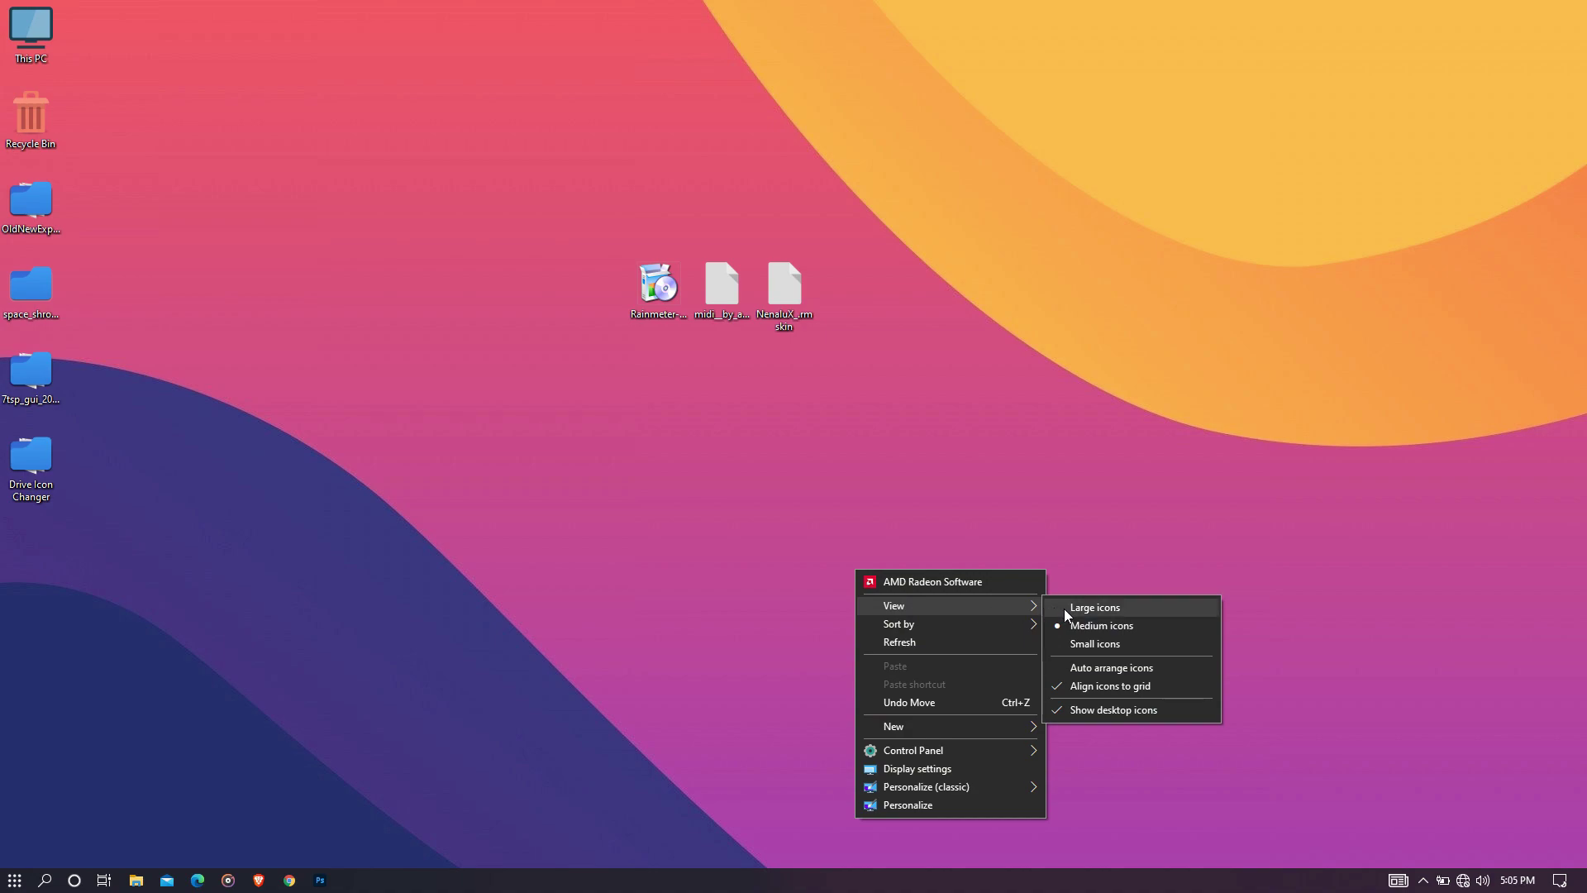
pyautogui.click(1073, 710)
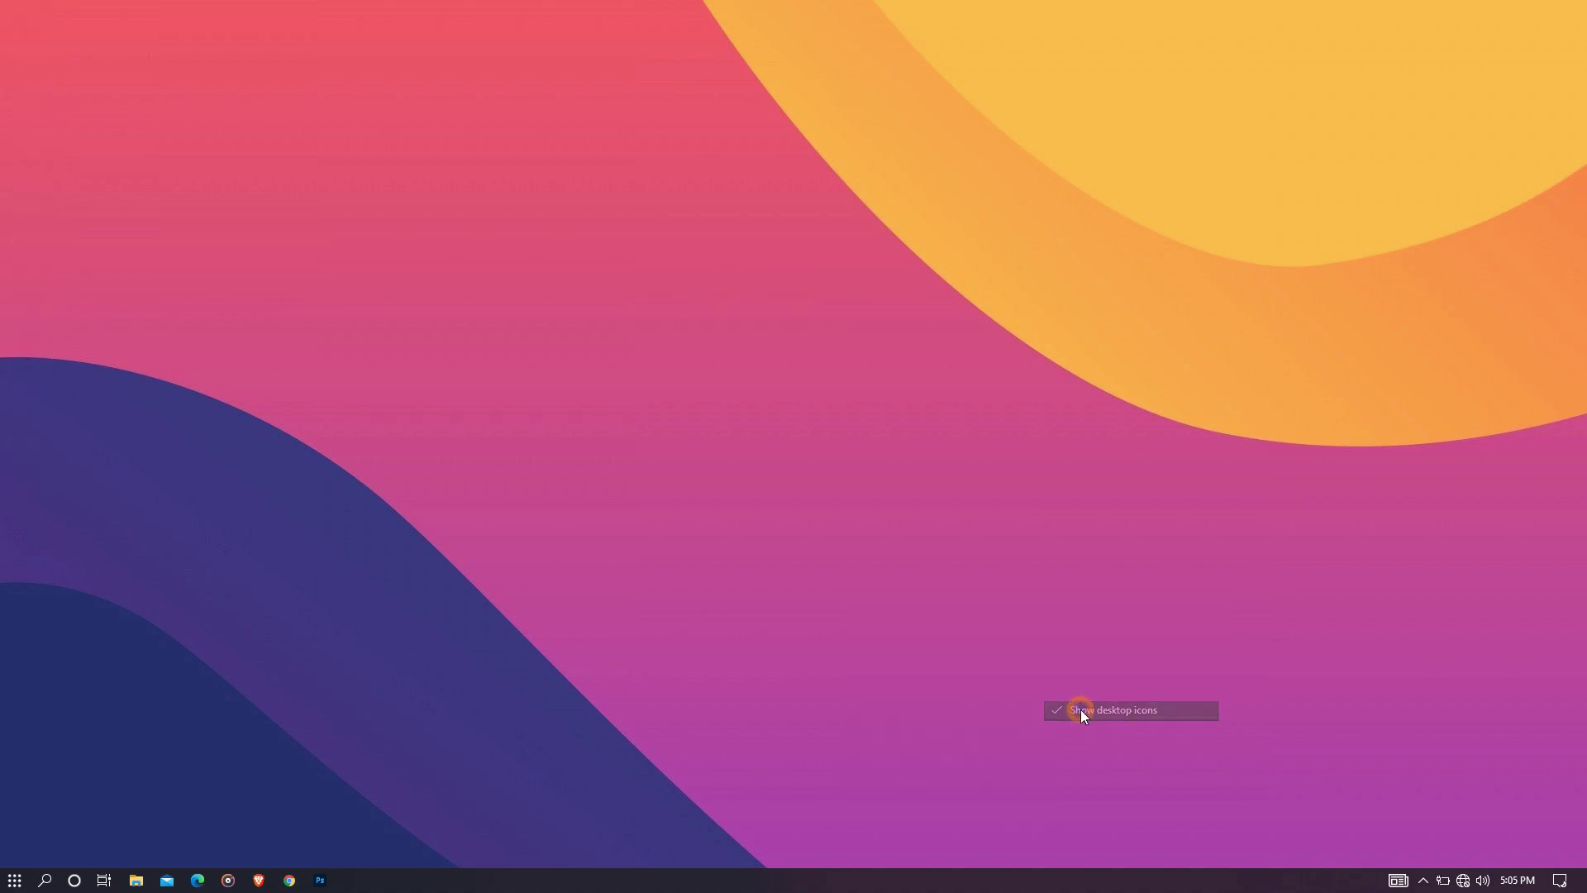
# - Unlock the taskbar, move it to the upper edge of the desktop, and lock it again
pyautogui.rightClick(1018, 888)
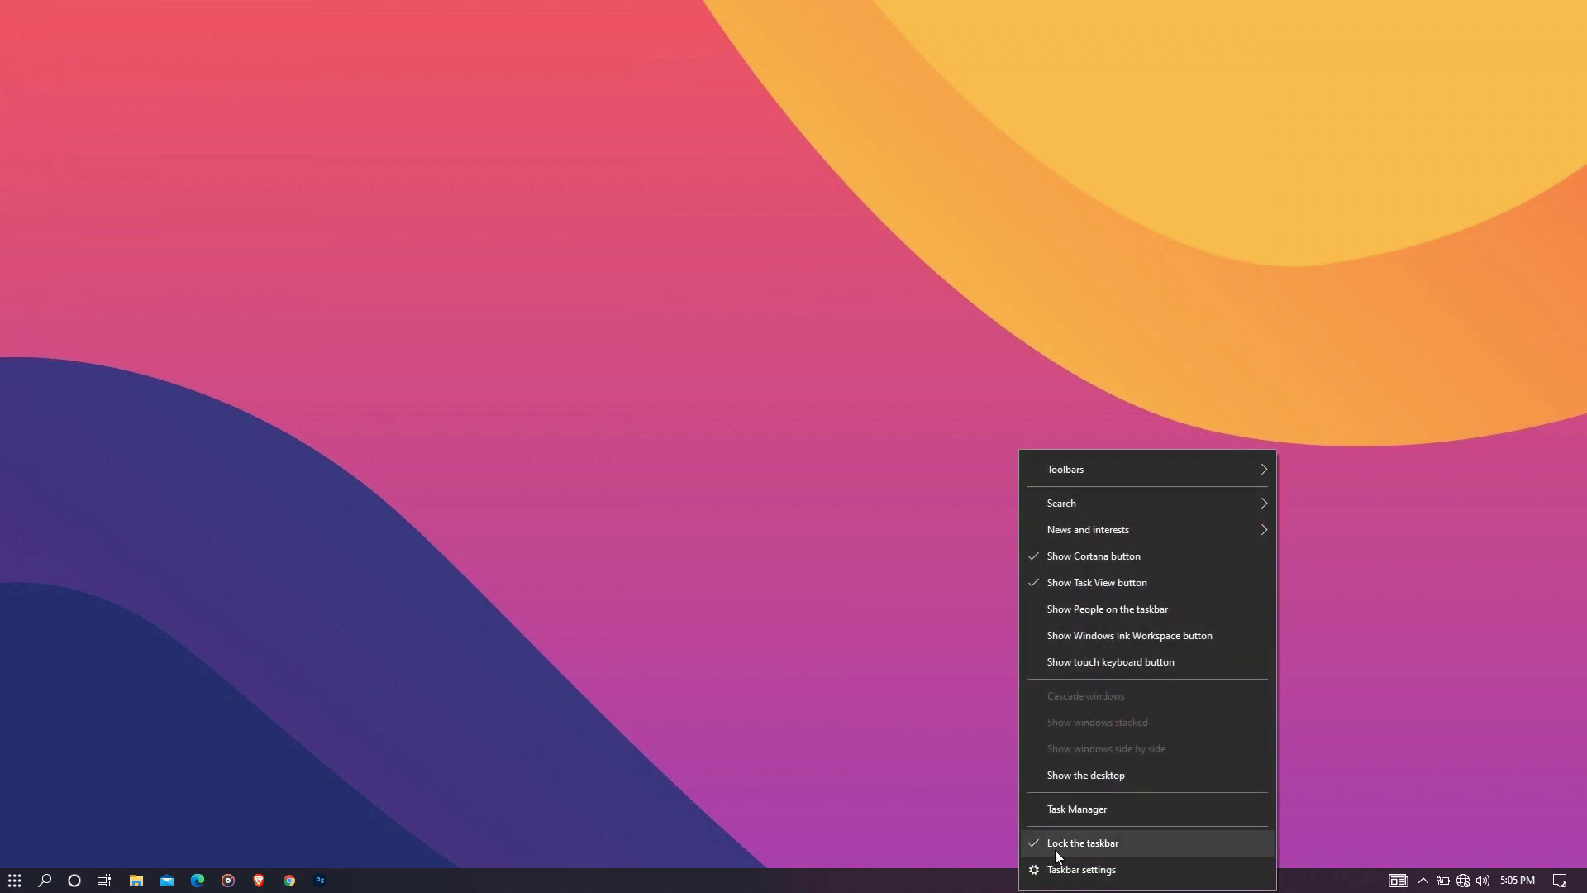
pyautogui.click(1107, 841)
pyautogui.moveTo(1057, 883); pyautogui.dragTo(975, 138)
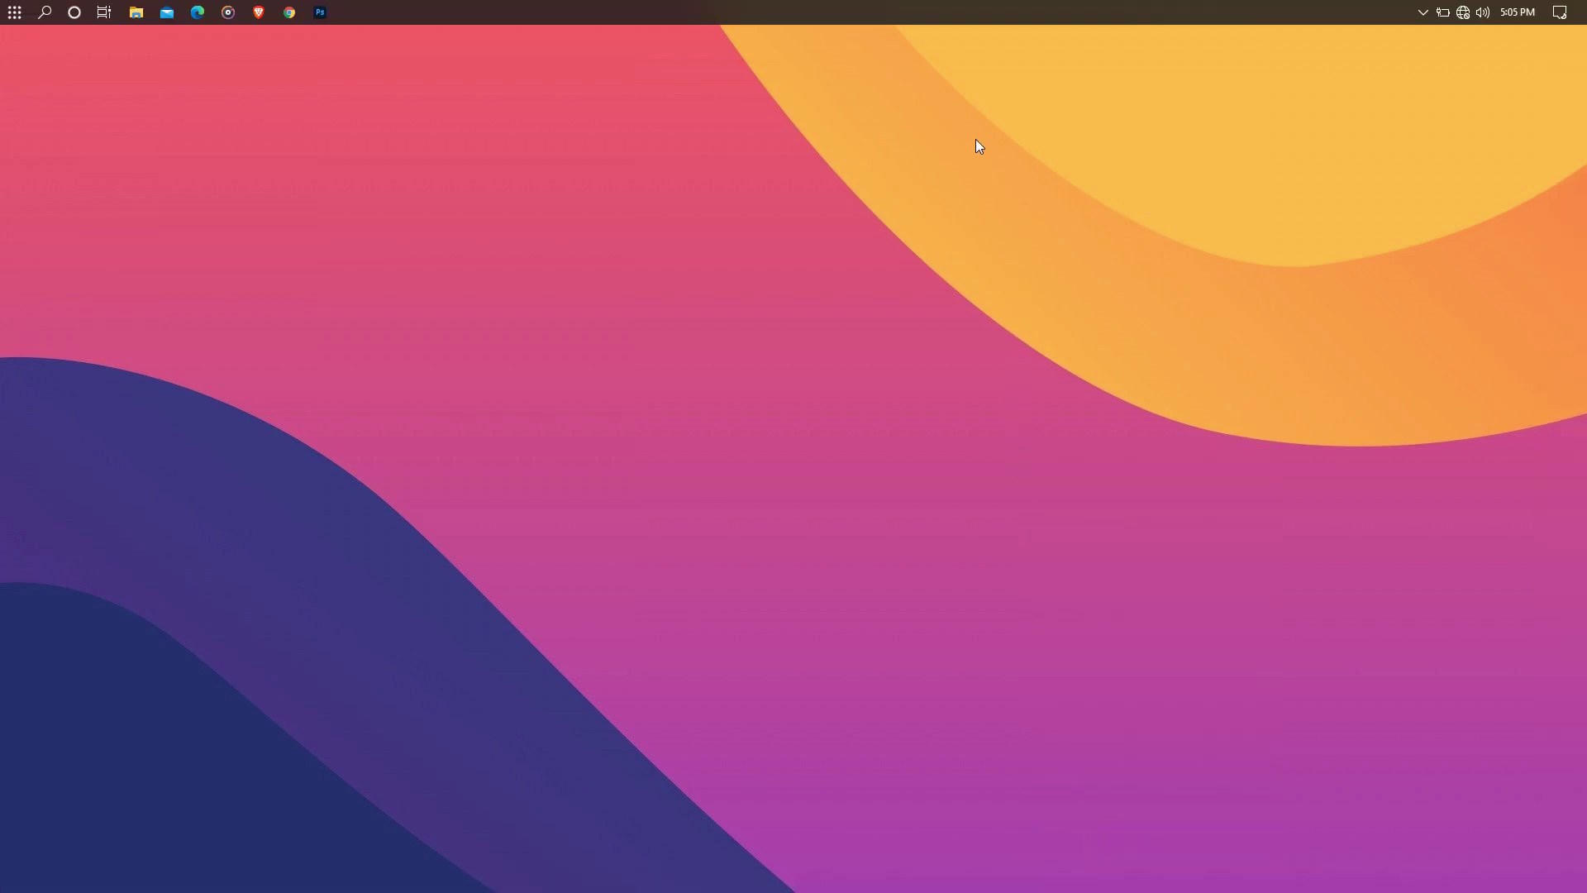
pyautogui.rightClick(907, 13)
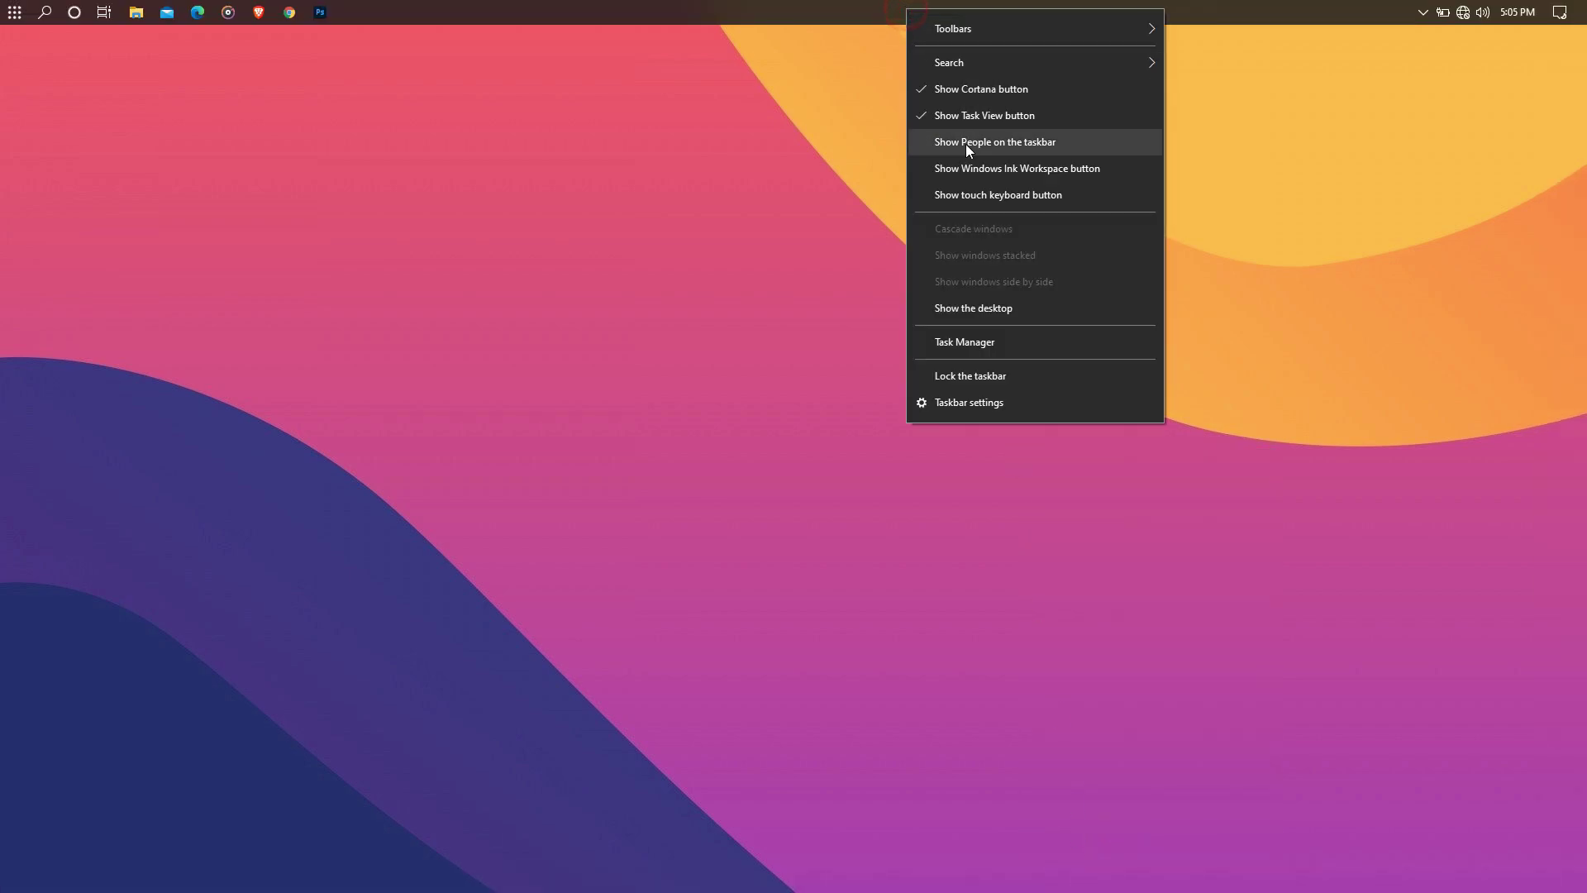
pyautogui.click(996, 377)
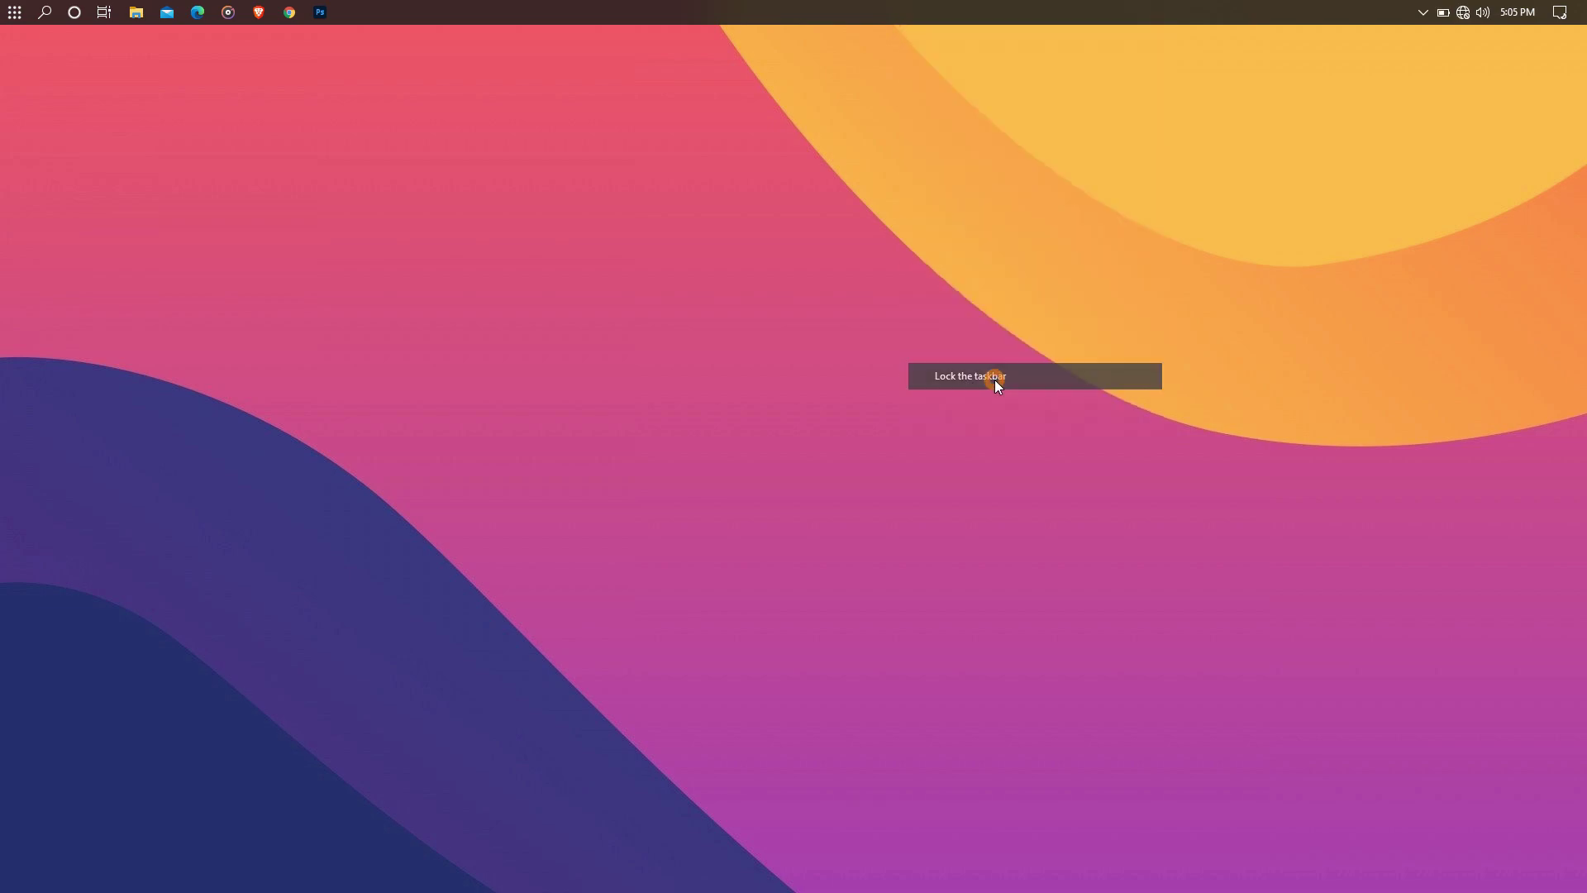
# - Load the Midi Date skin in Rainmeter and place it near the desktop's centre, at about 711, 546
pyautogui.click(1423, 10)
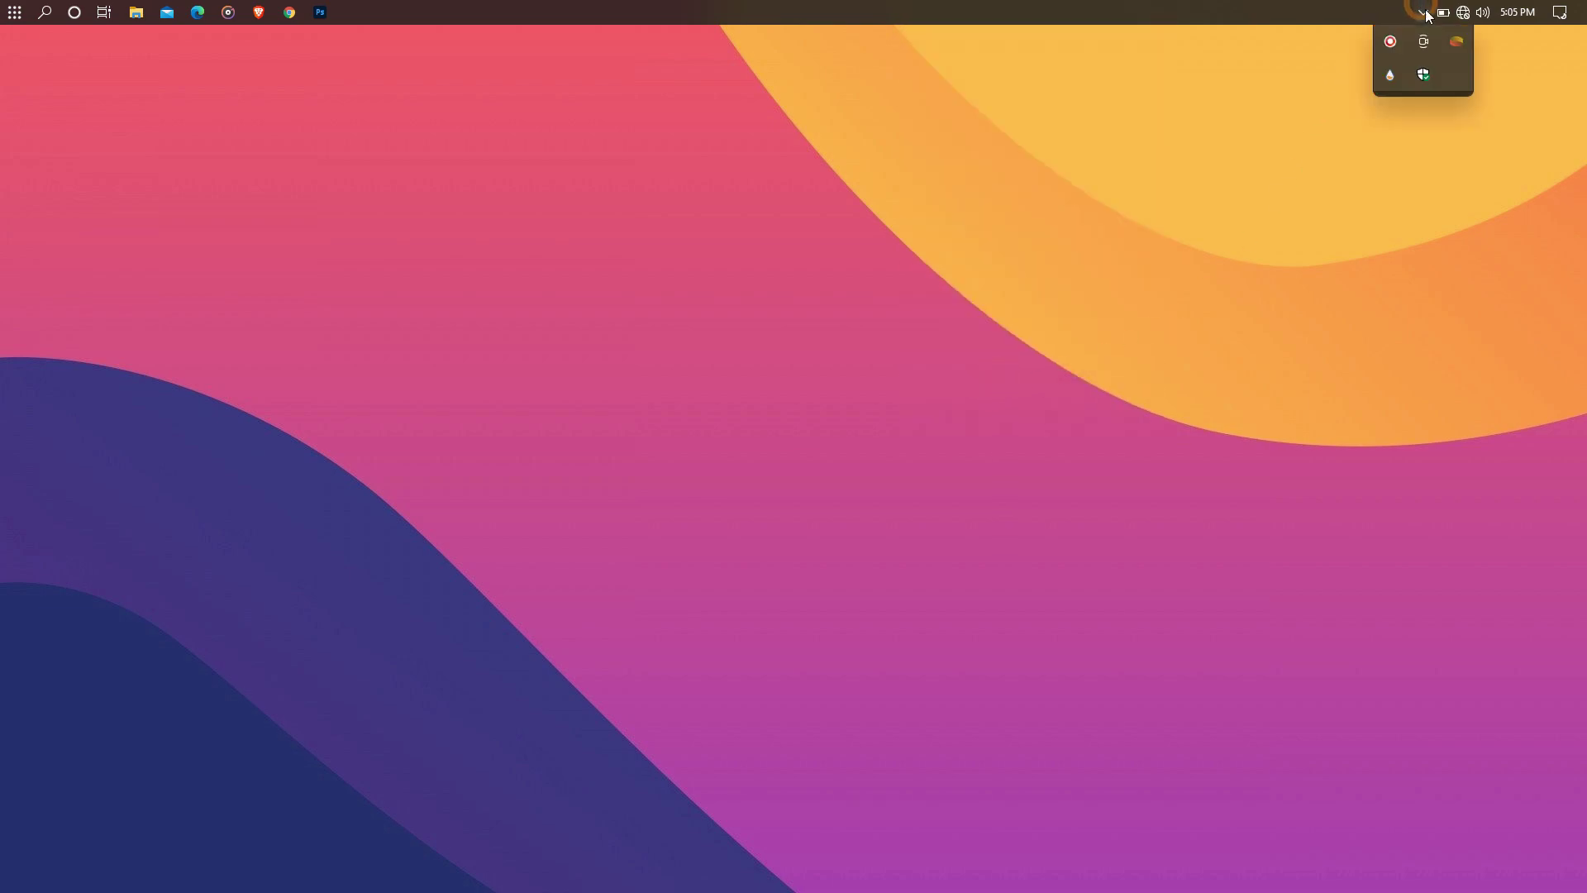
pyautogui.click(1389, 77)
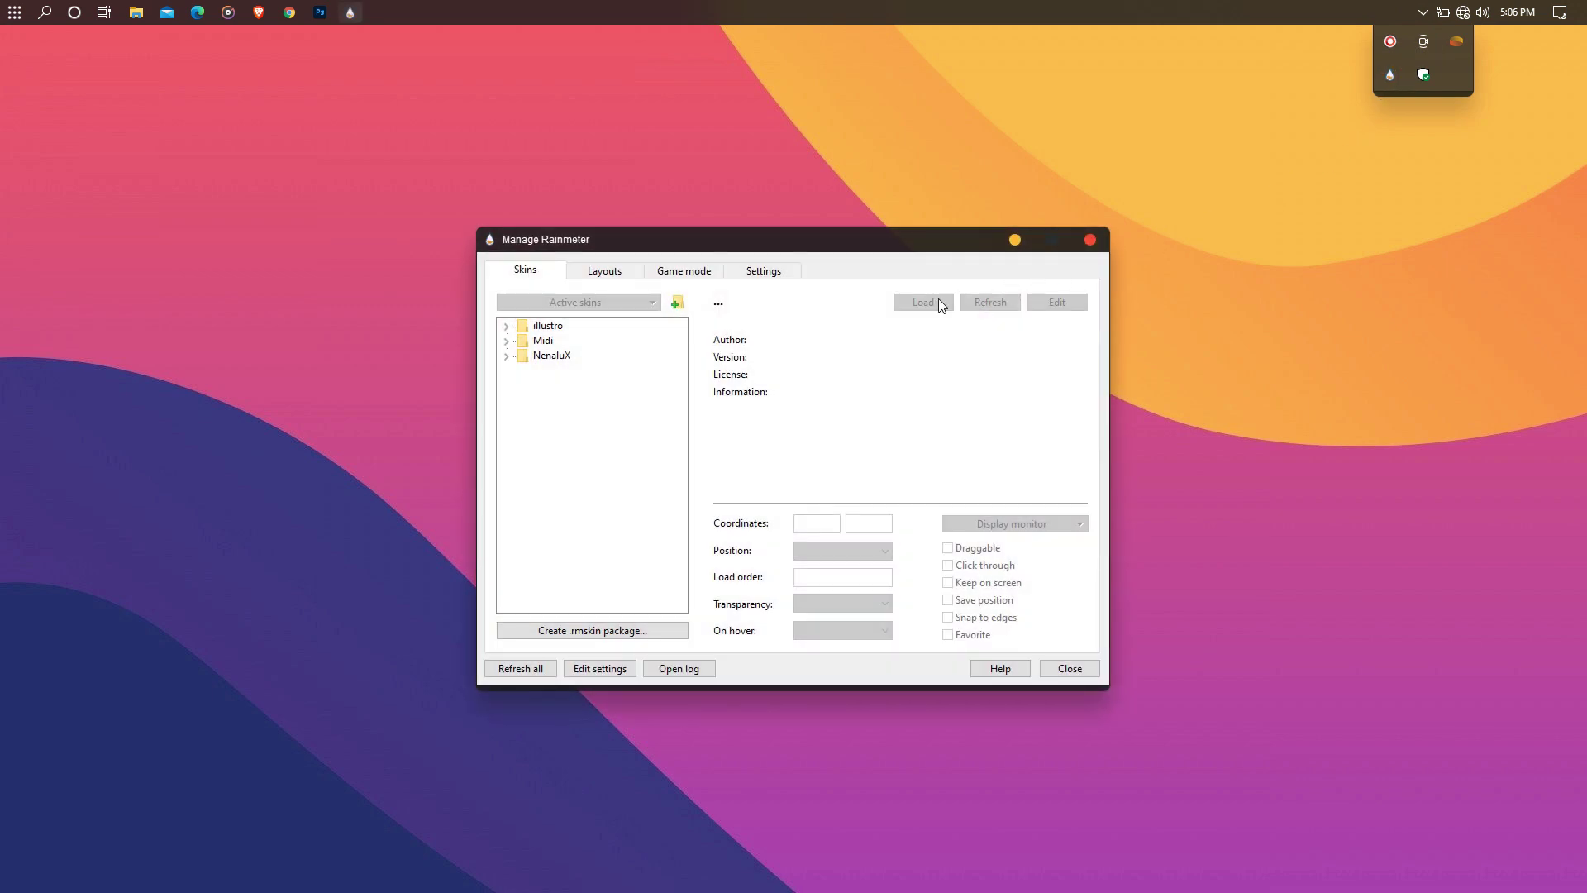
pyautogui.doubleClick(538, 342)
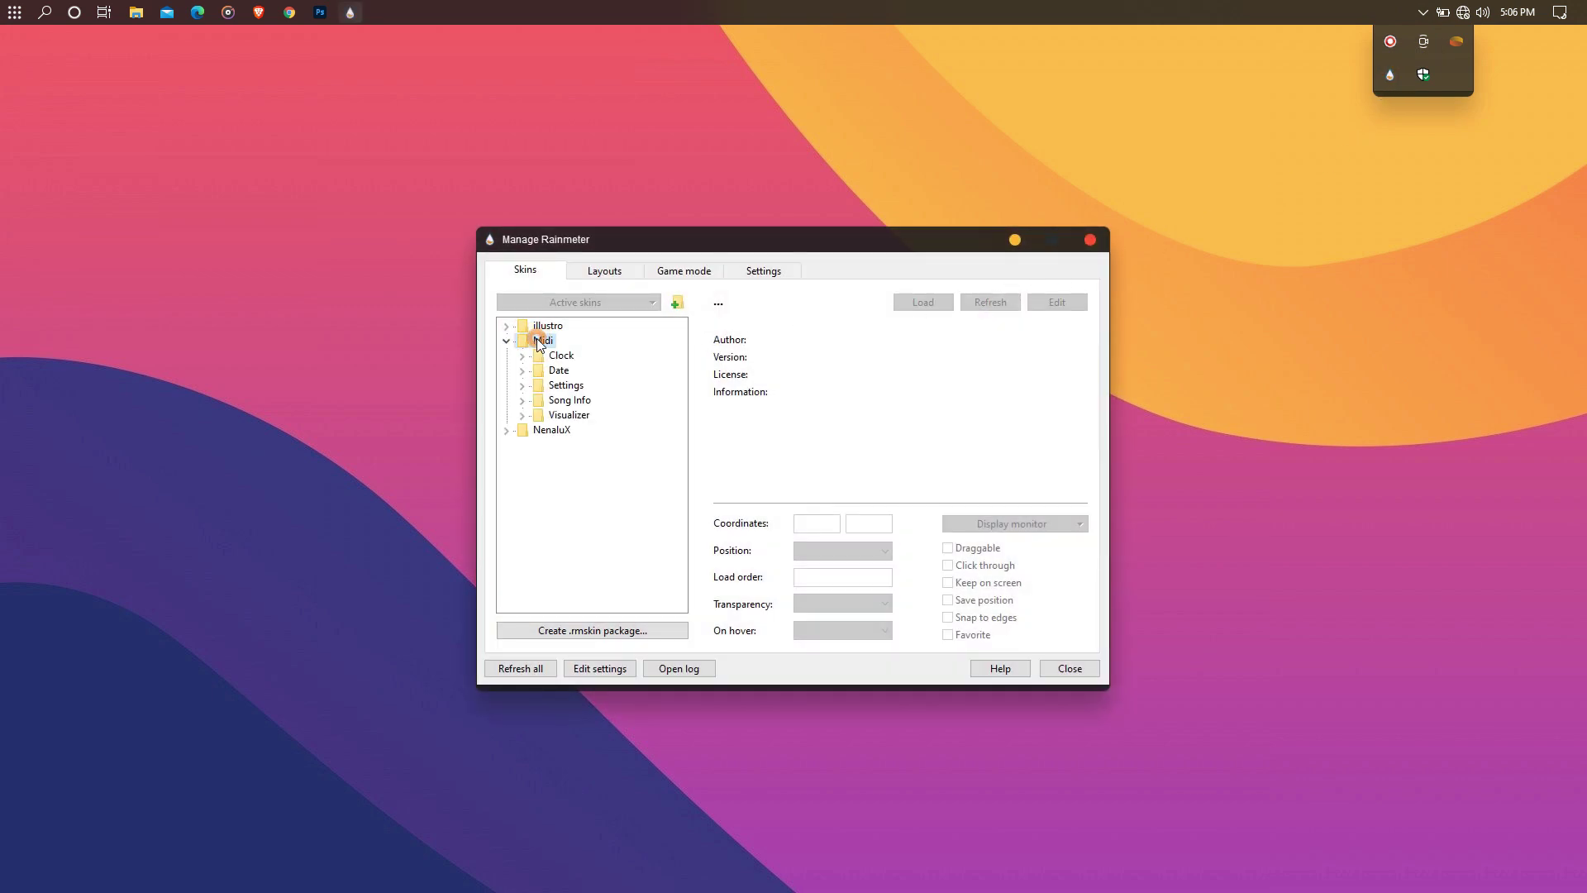
pyautogui.doubleClick(569, 372)
pyautogui.doubleClick(581, 386)
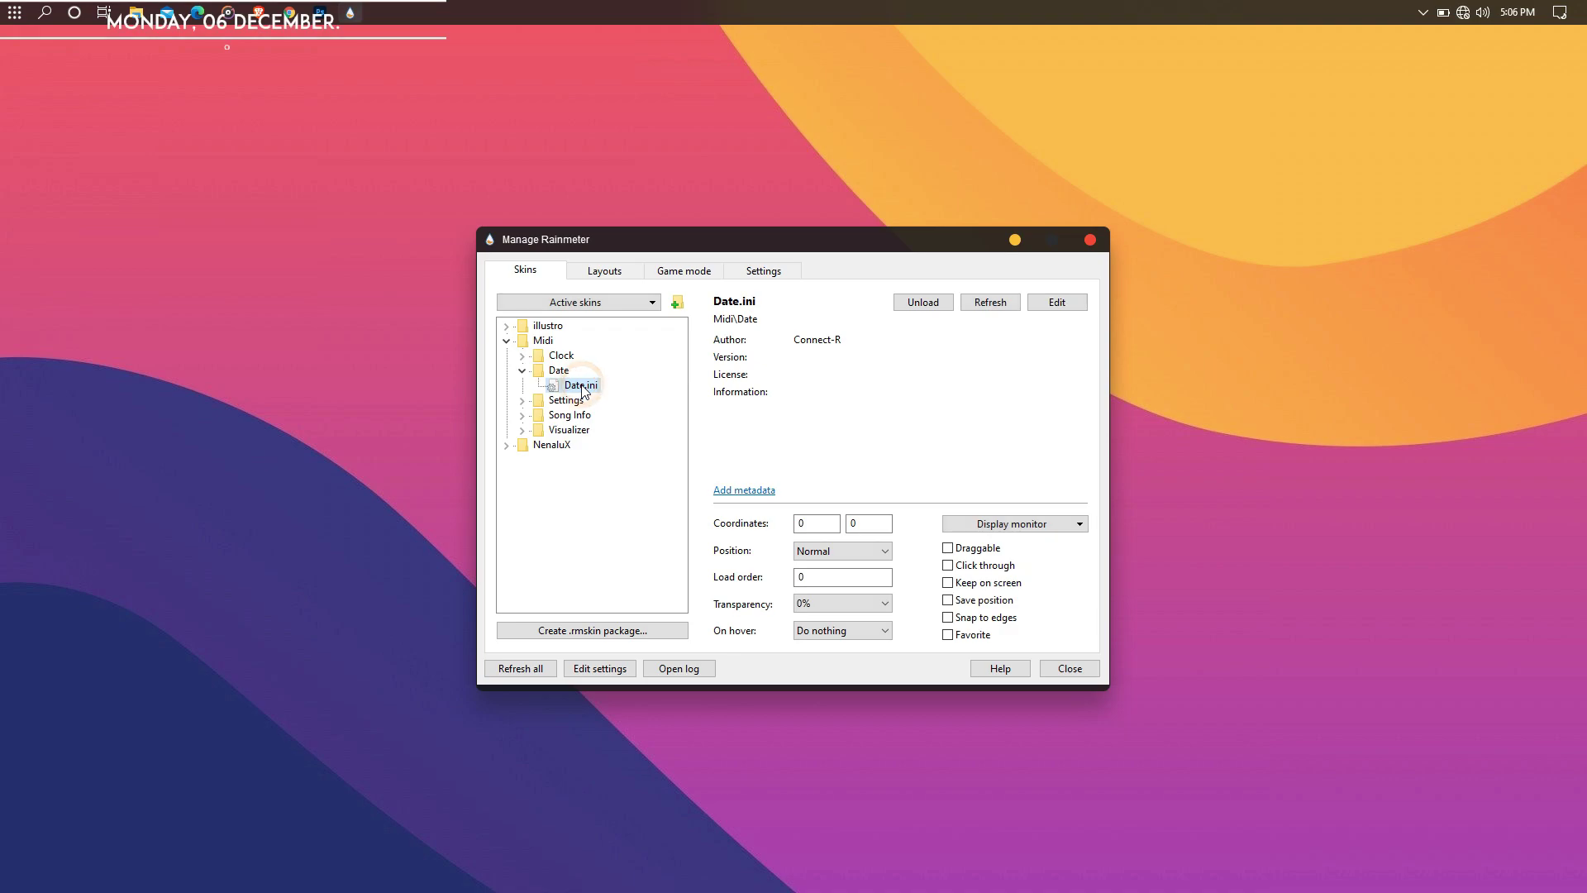
pyautogui.moveTo(904, 242); pyautogui.dragTo(1578, 479)
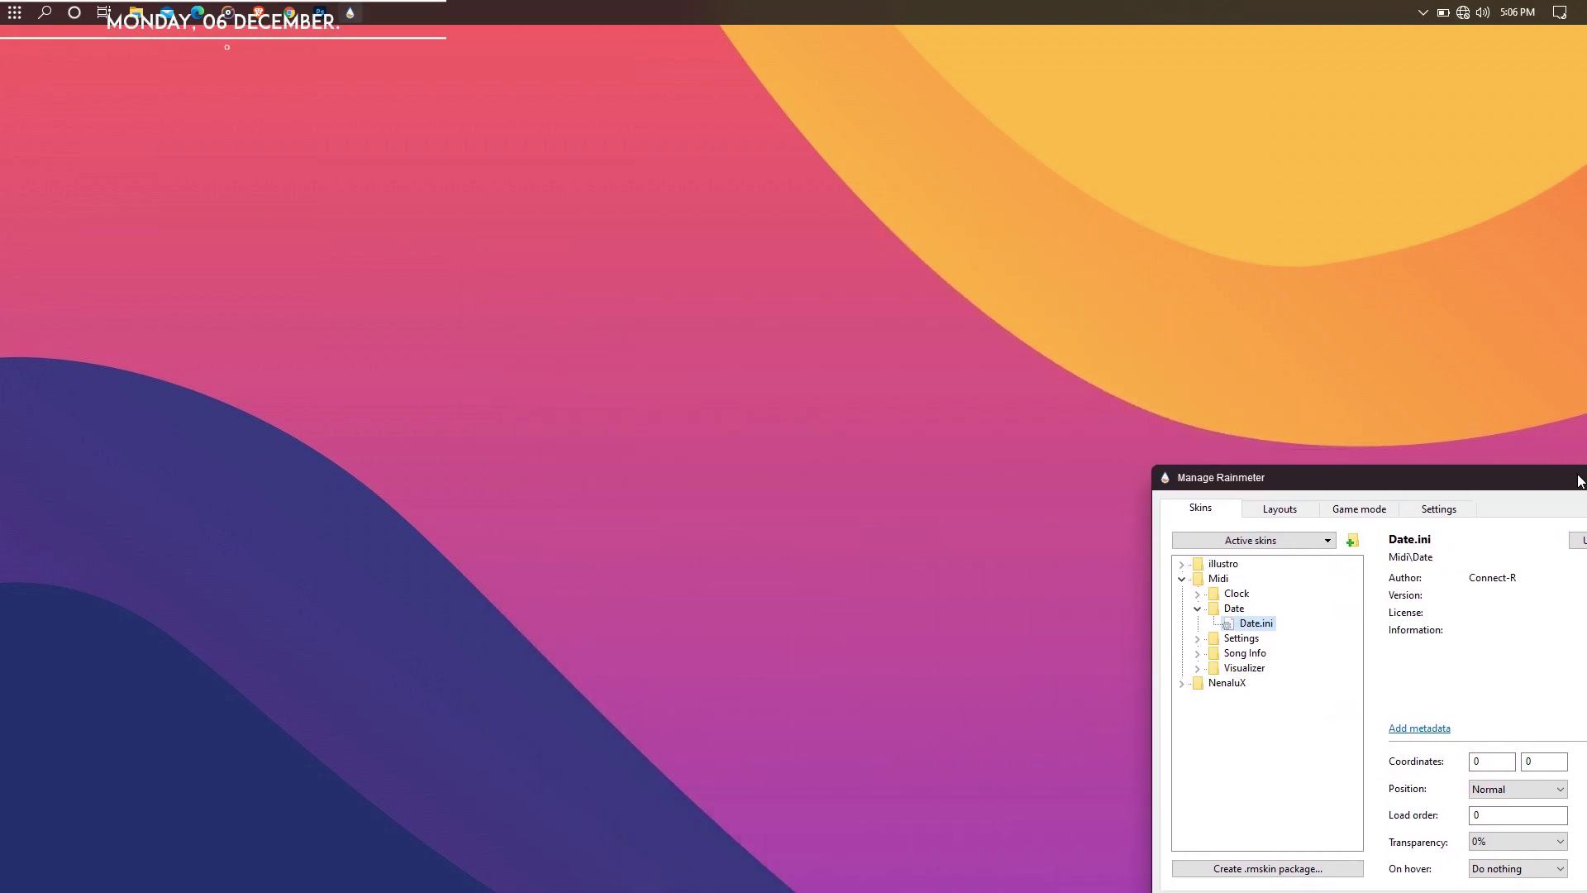
pyautogui.moveTo(272, 39); pyautogui.dragTo(853, 485)
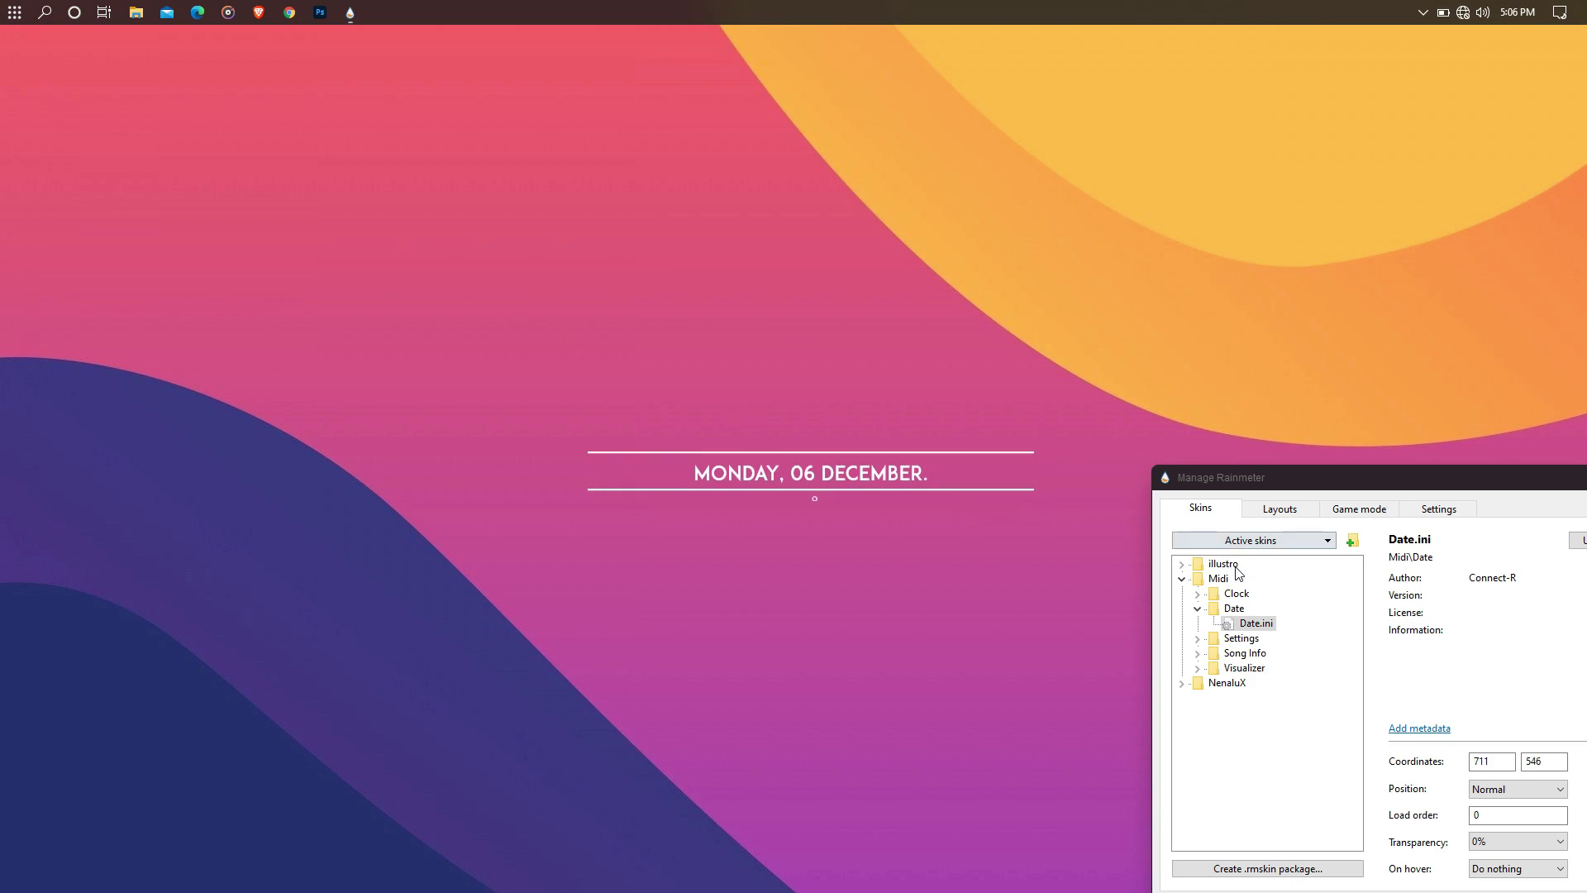
# - Load the Midi Clock skin and place it centred just below the date, at about 894, 614
pyautogui.doubleClick(1235, 593)
pyautogui.doubleClick(1254, 608)
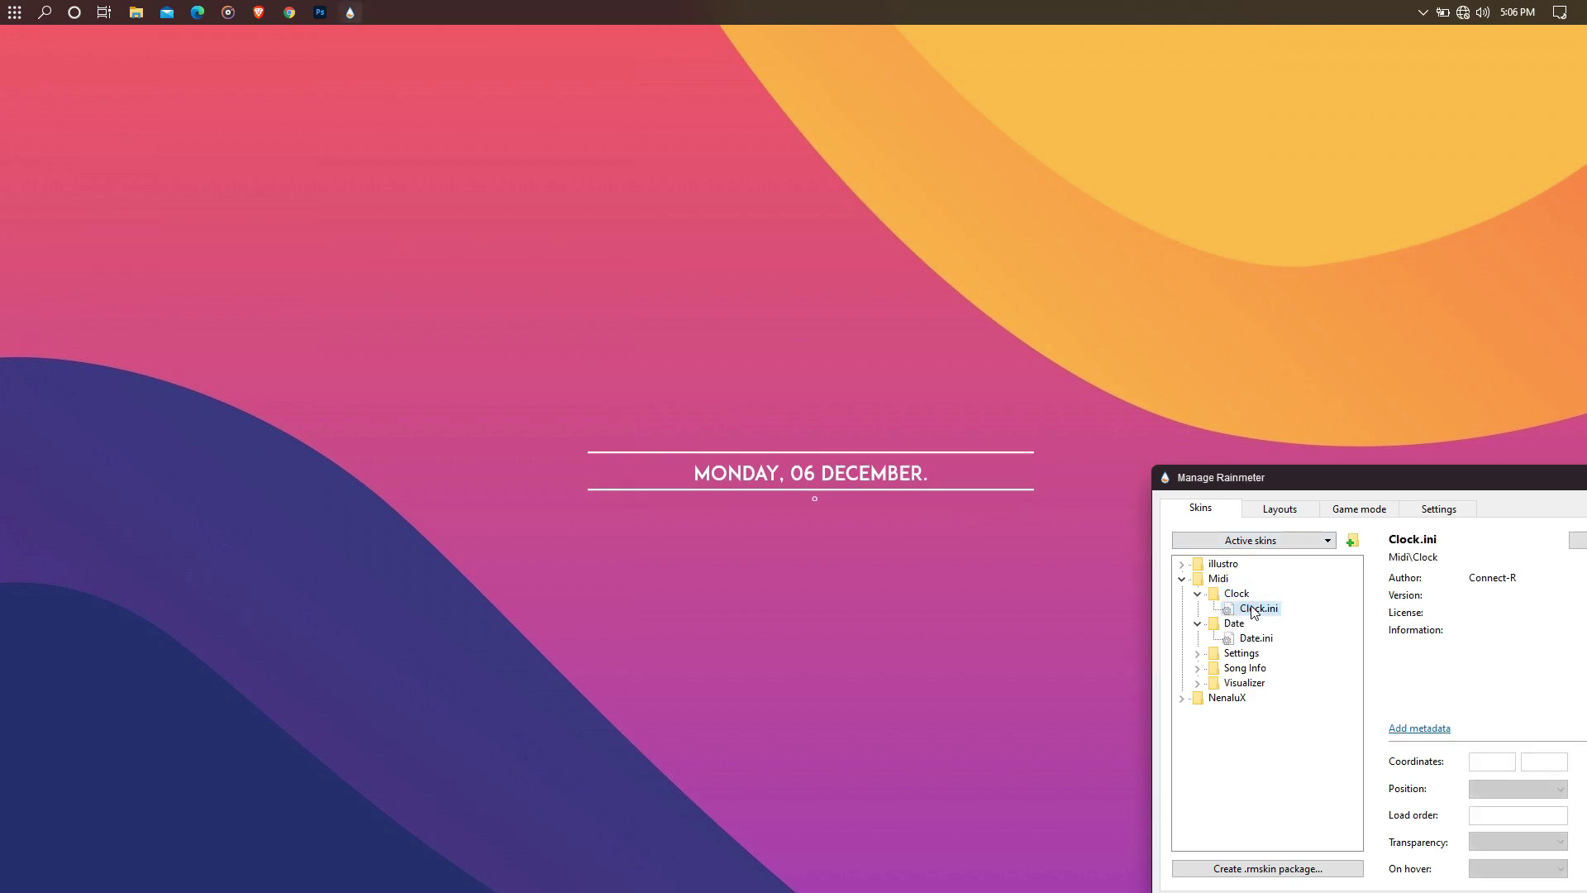
pyautogui.moveTo(88, 43); pyautogui.dragTo(816, 546)
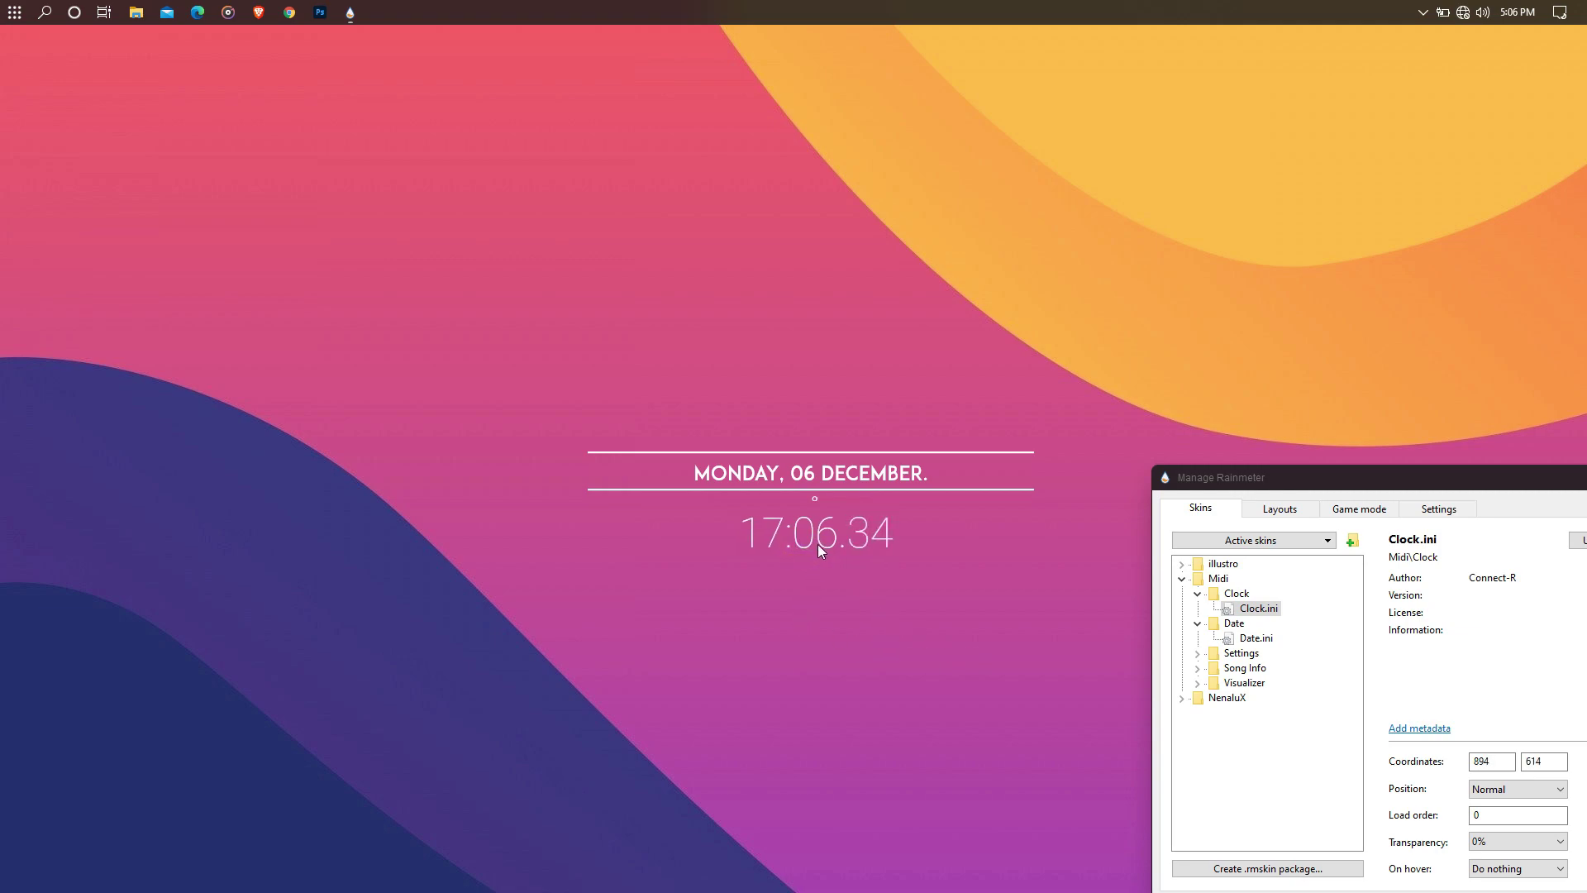
# - Load the Midi Visualizer skin and place it directly above the date, aligned with its lines
pyautogui.click(1241, 653)
pyautogui.click(1243, 668)
pyautogui.doubleClick(1244, 684)
pyautogui.click(1249, 699)
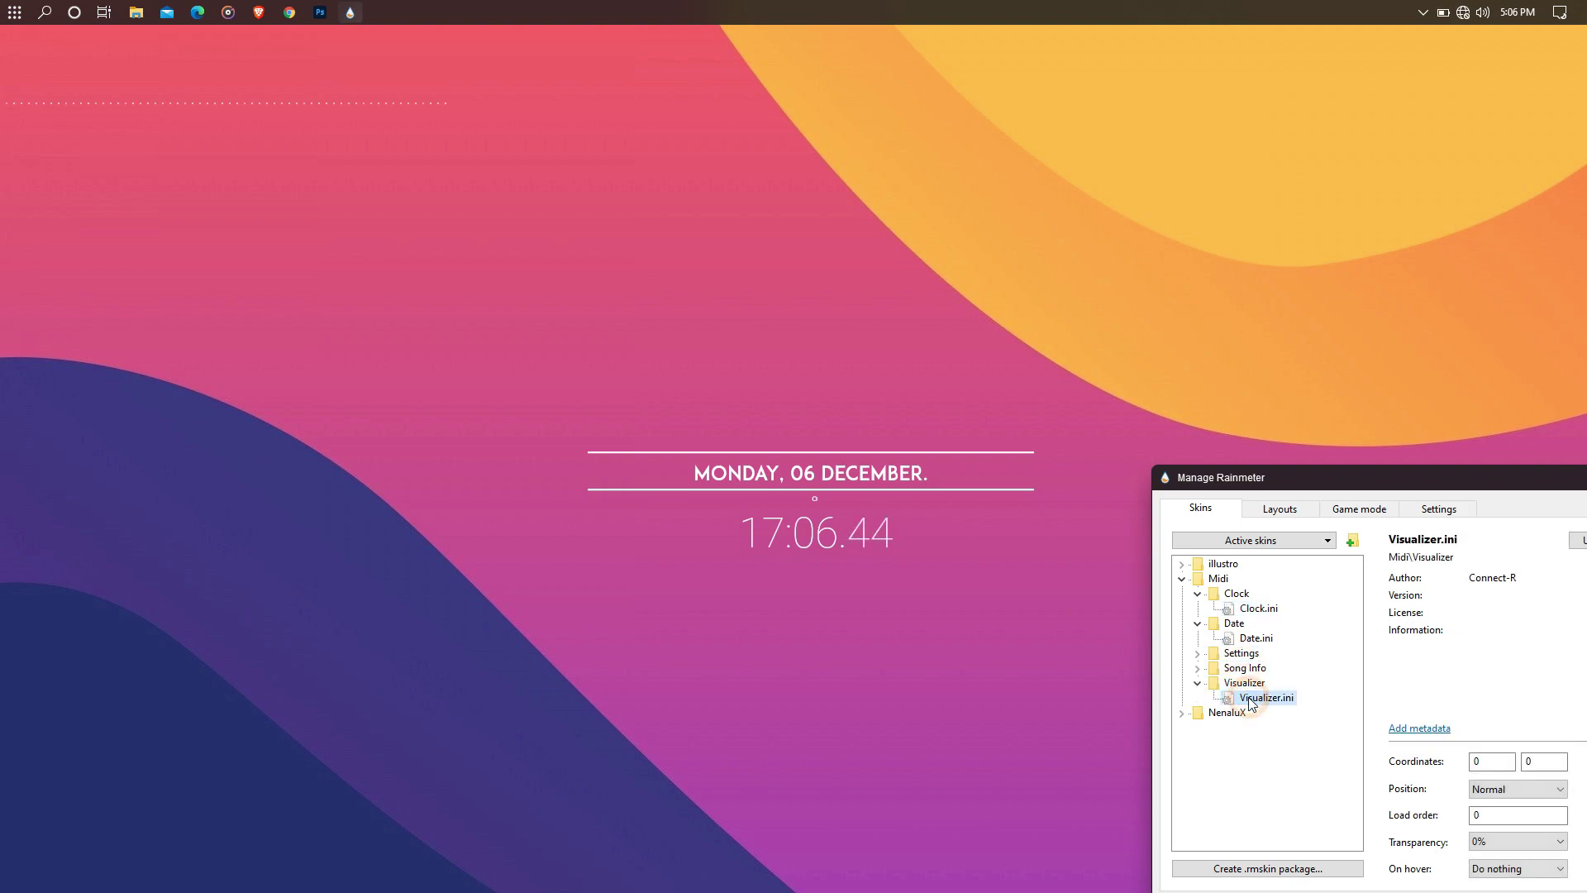
pyautogui.click(292, 103)
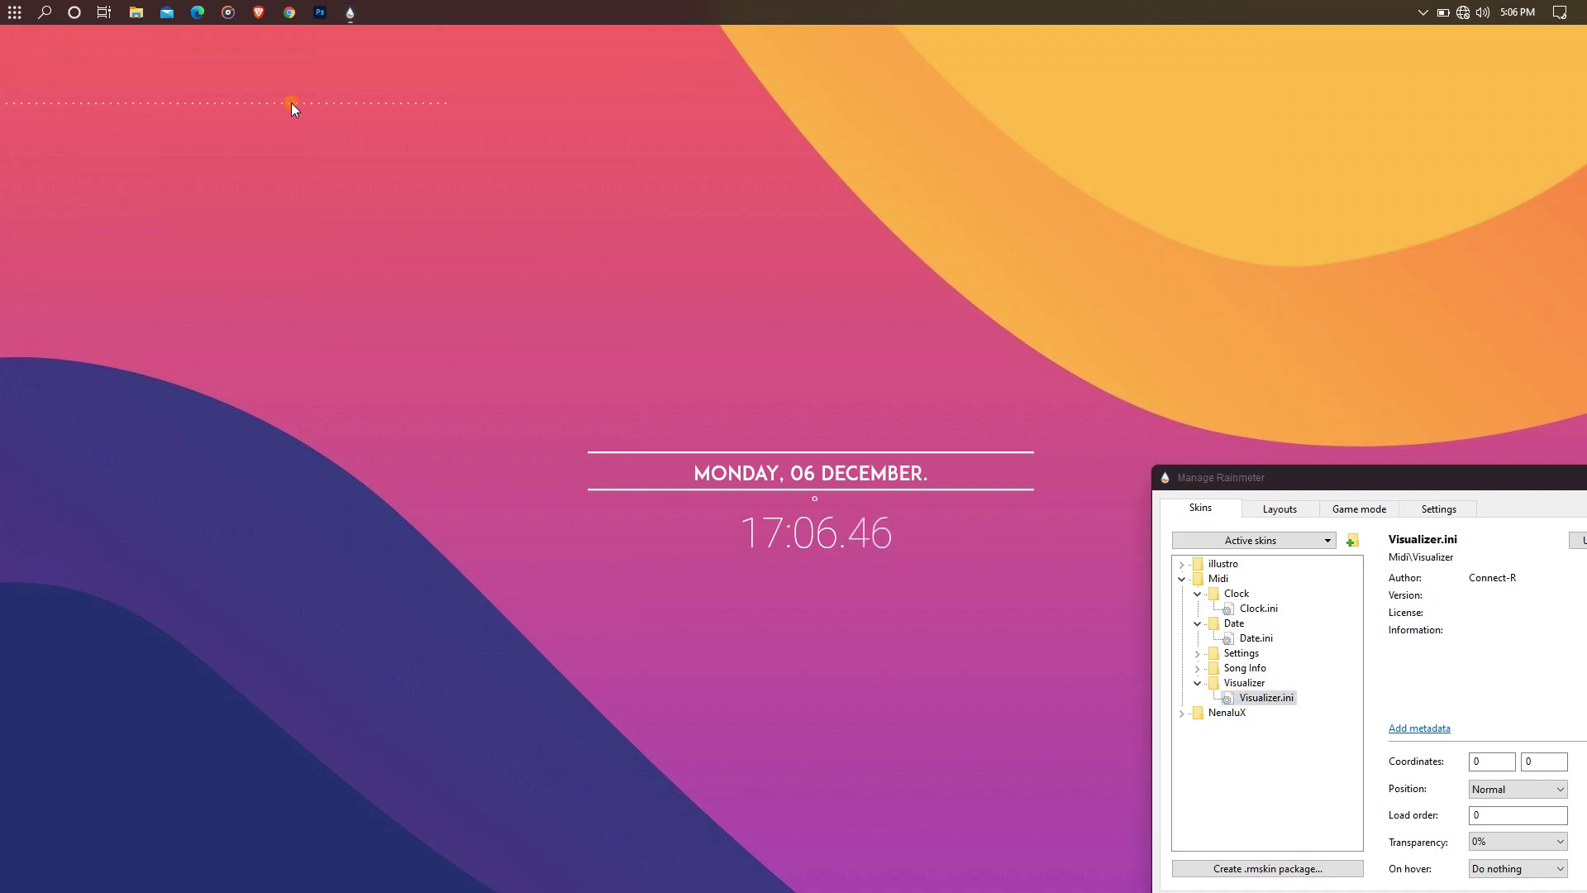
pyautogui.moveTo(875, 440); pyautogui.dragTo(871, 438)
# - Load the NenaluX Links skin and place it centred below the clock, at about 785, 675
pyautogui.doubleClick(1227, 713)
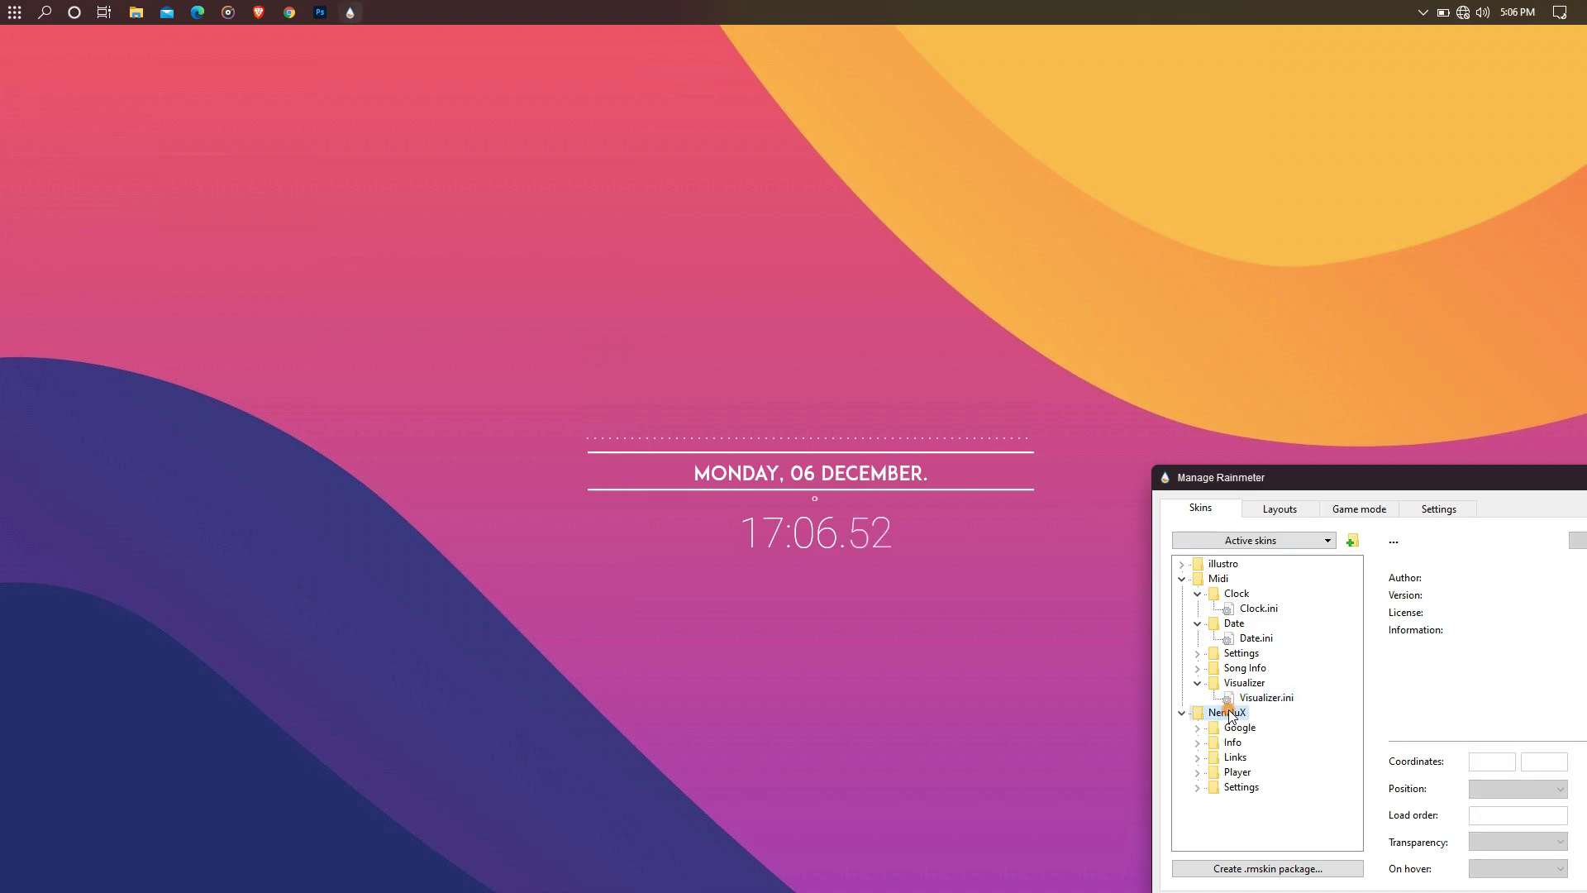
pyautogui.click(1235, 757)
pyautogui.doubleClick(1236, 758)
pyautogui.doubleClick(1253, 772)
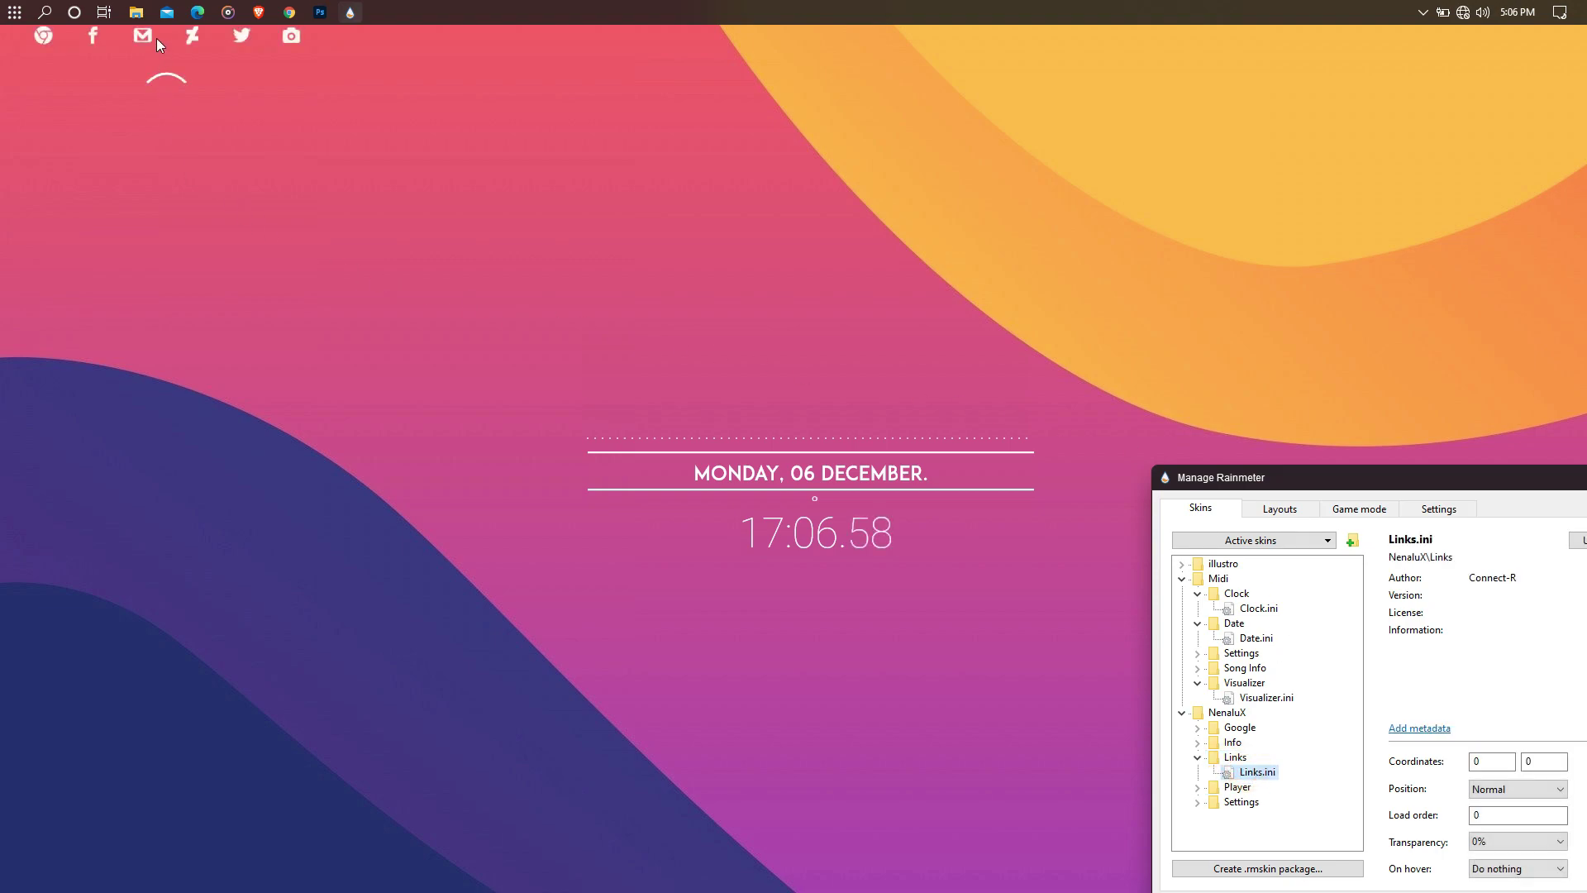
pyautogui.moveTo(157, 38); pyautogui.dragTo(796, 597)
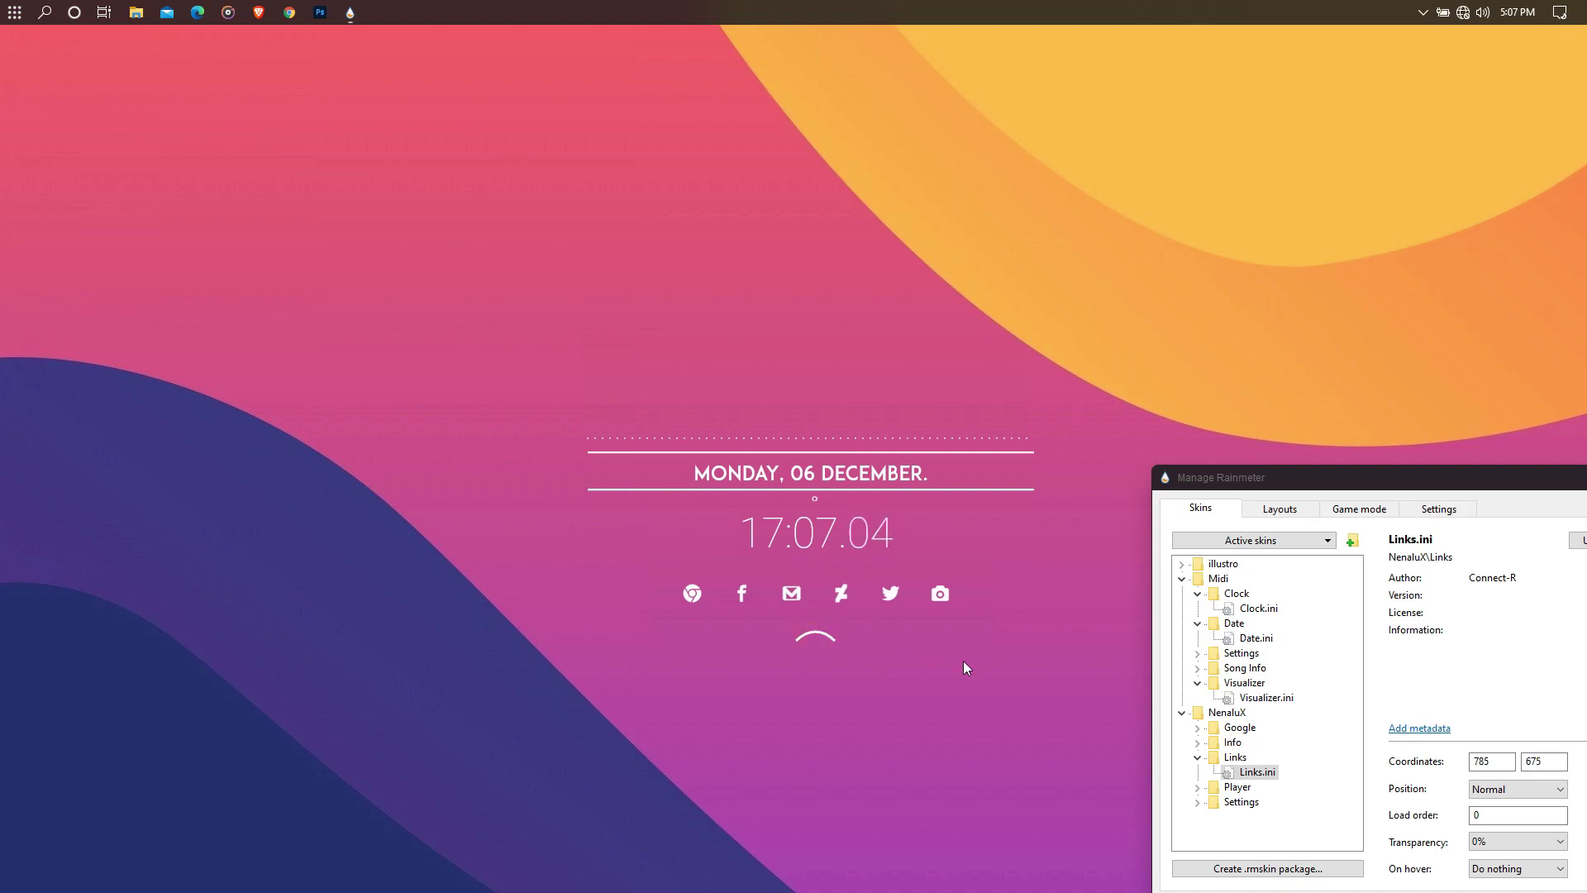
# - Load the NenaluX Player skin, place it in the desktop's lower-left corner at about 0, 996, and close the Rainmeter manager
pyautogui.doubleClick(1231, 789)
pyautogui.click(1258, 801)
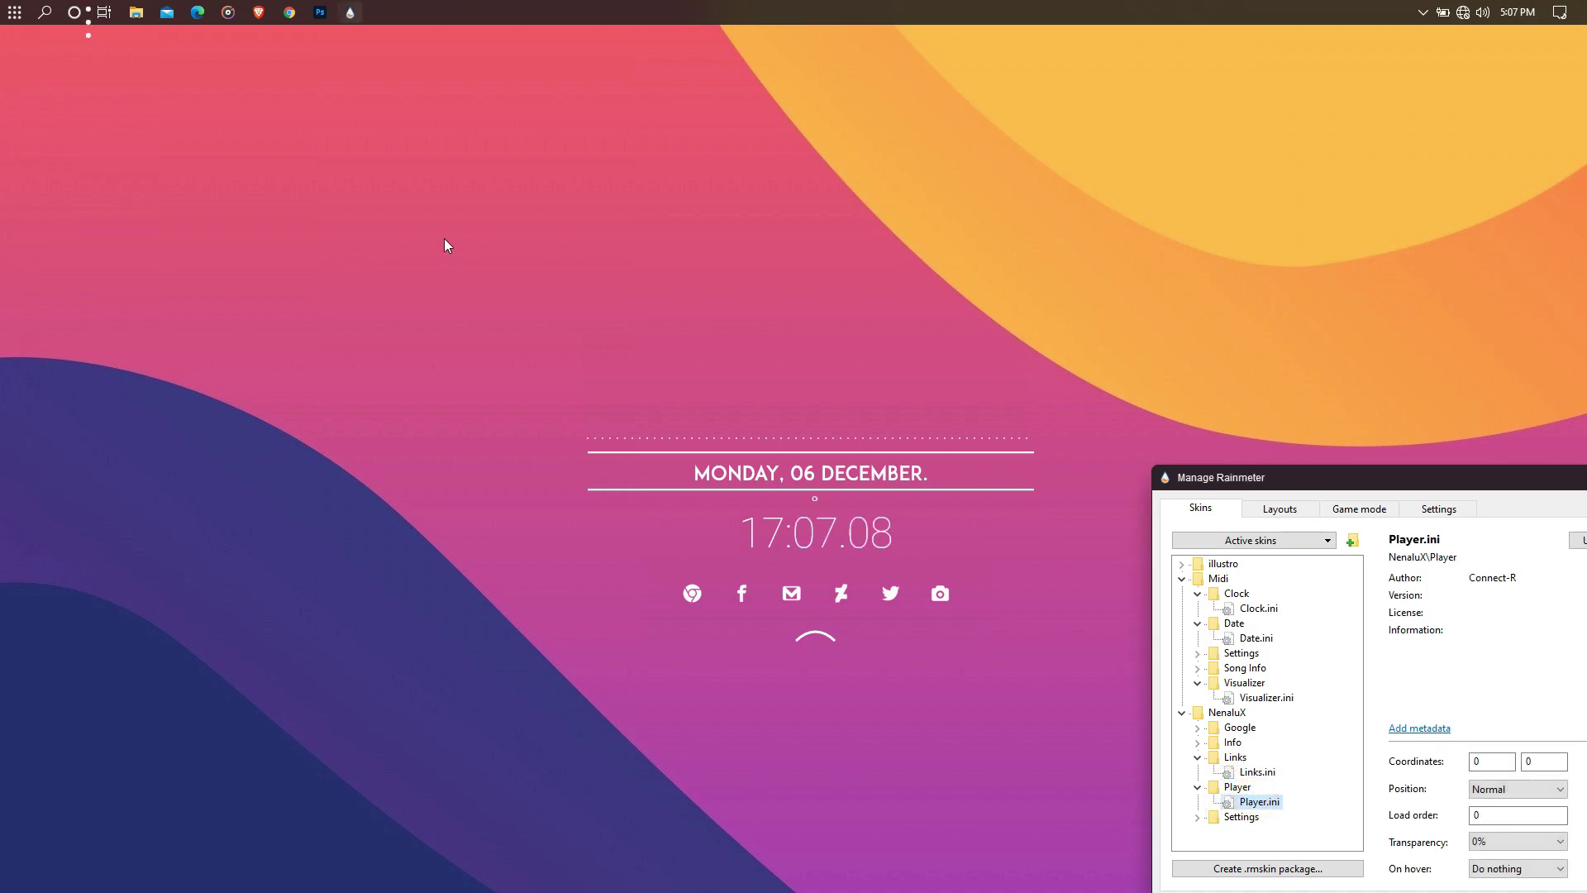
pyautogui.moveTo(91, 43); pyautogui.dragTo(75, 859)
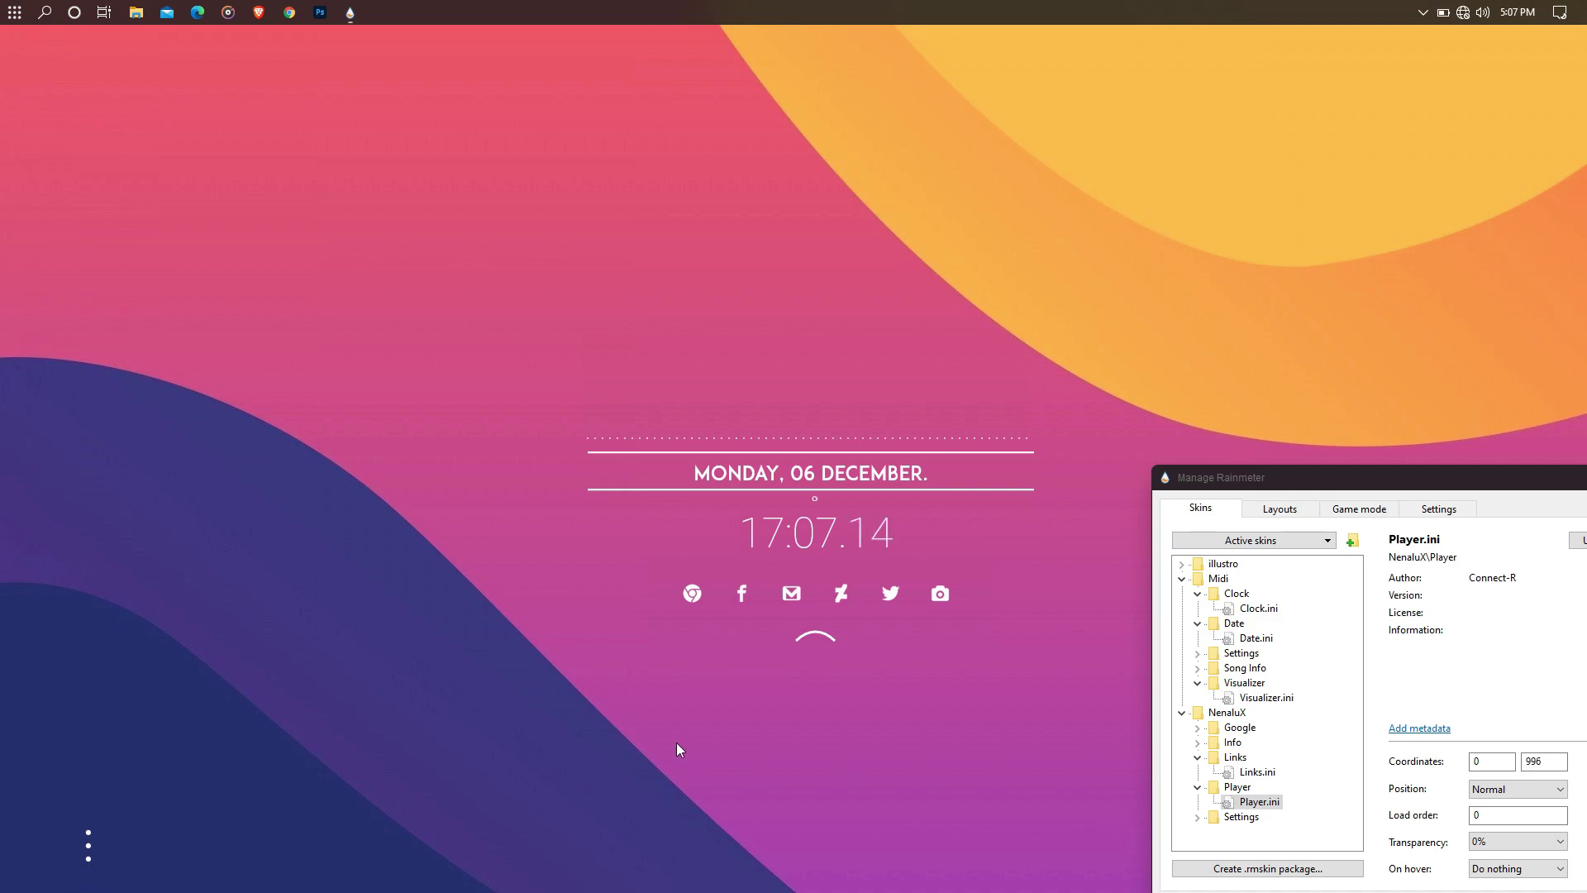
pyautogui.moveTo(1254, 487); pyautogui.dragTo(659, 334)
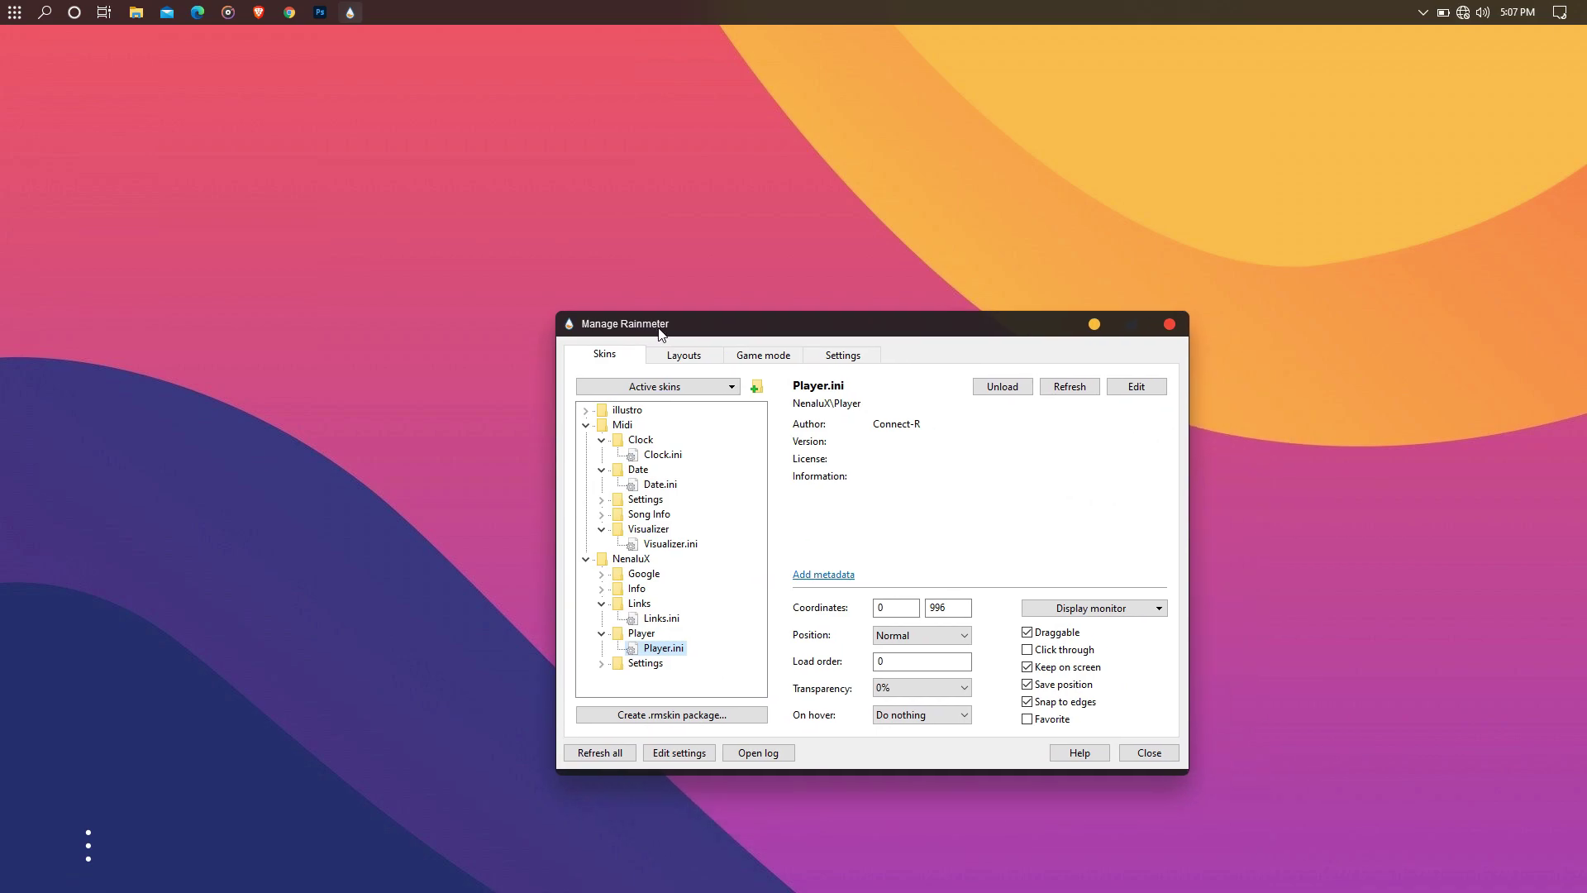
pyautogui.click(1169, 325)
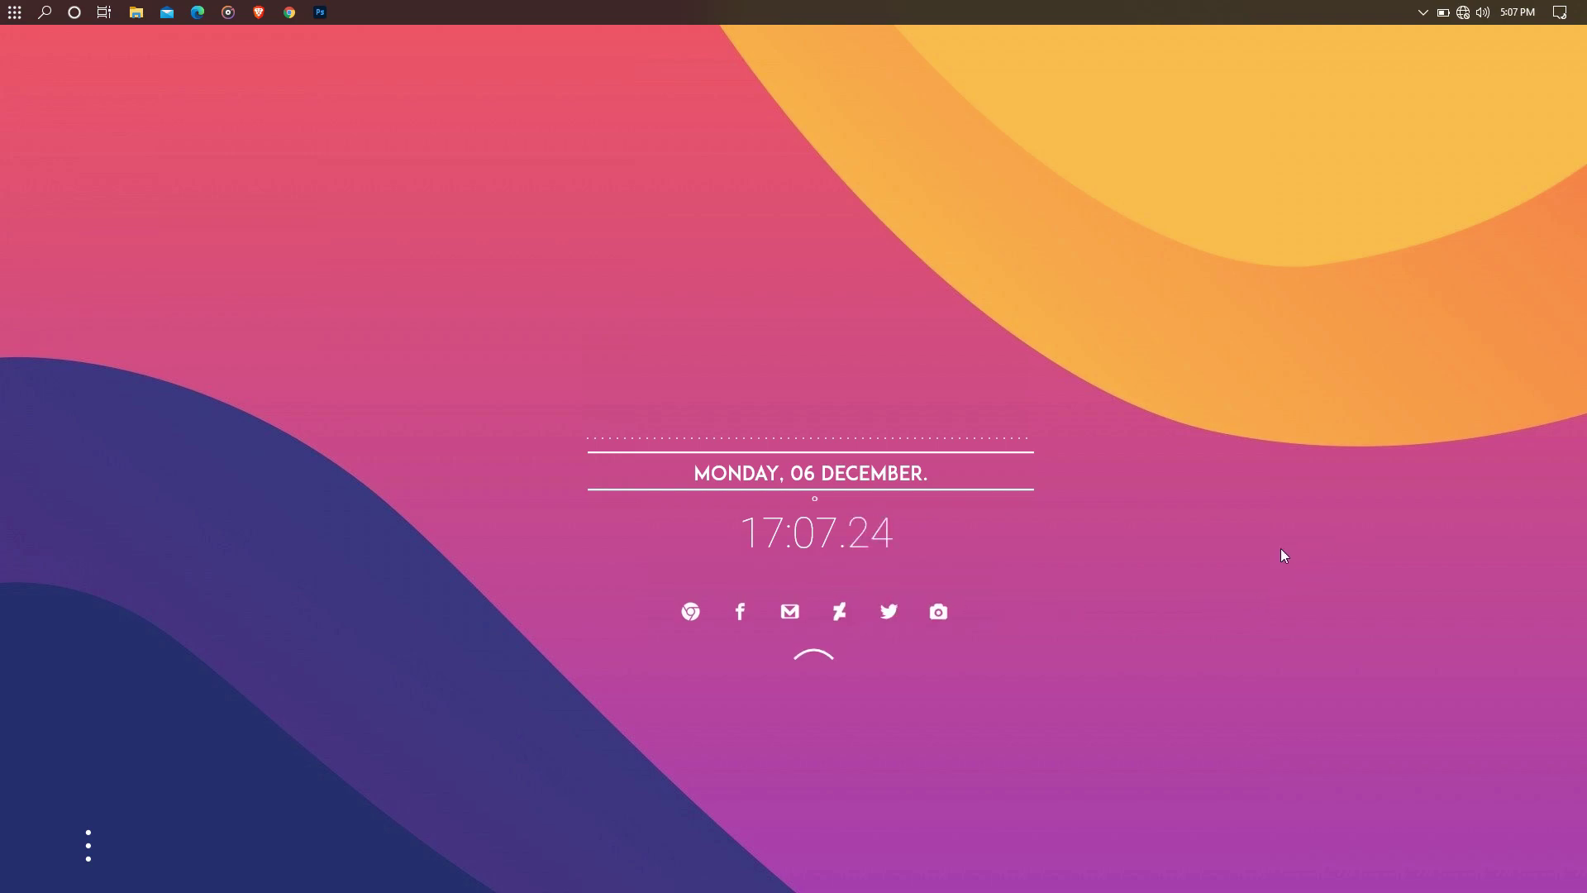
# - Enable the Click through setting for the Midi Date skin and the Midi Visualizer skin
pyautogui.rightClick(935, 481)
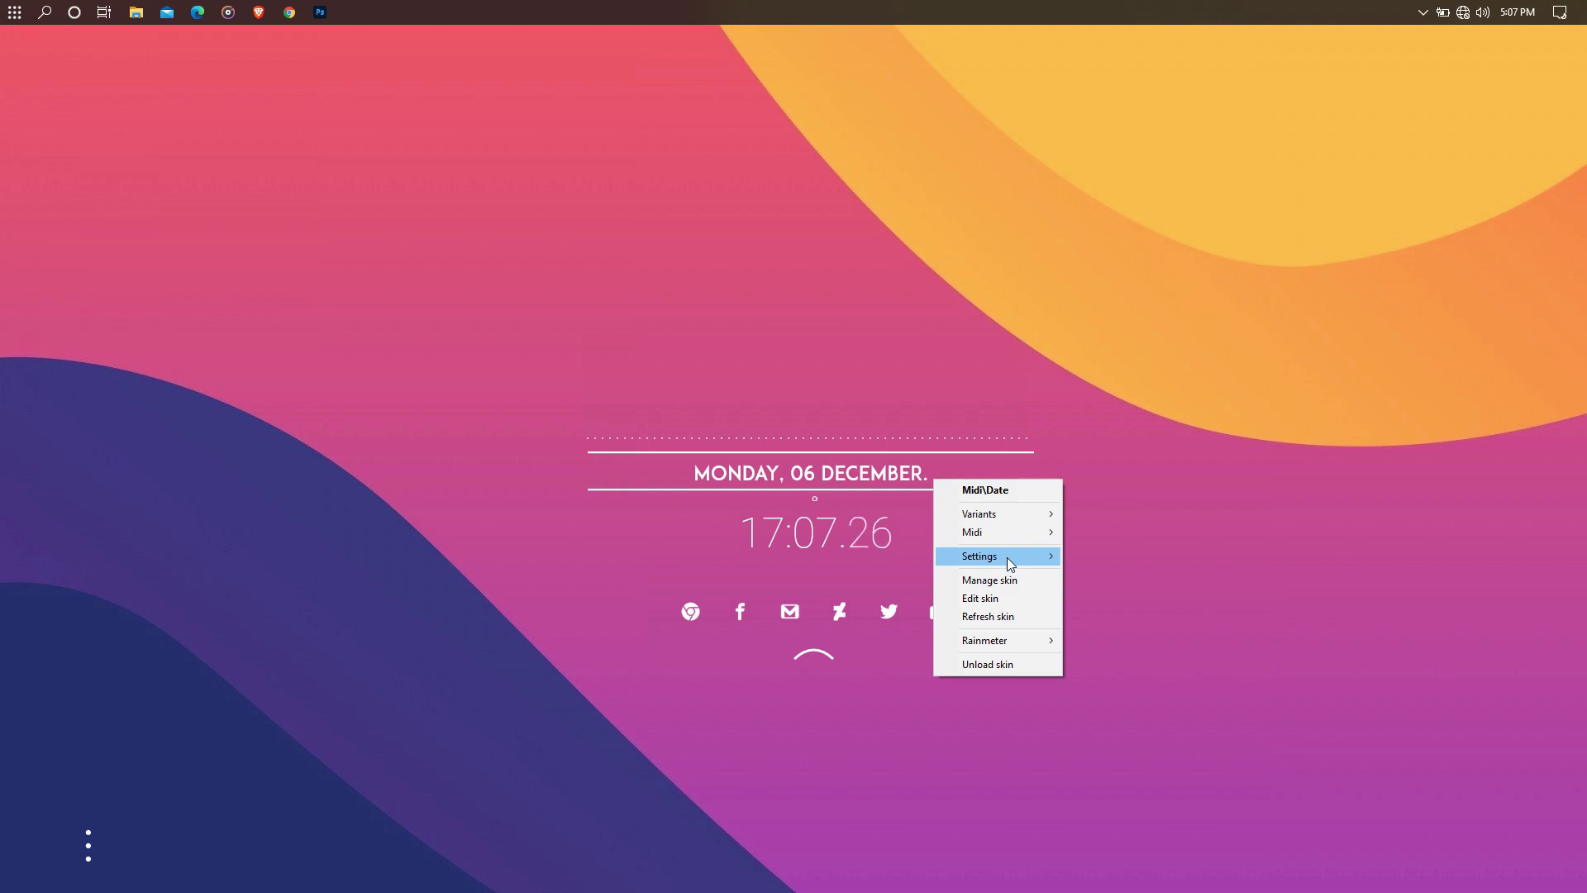
pyautogui.moveTo(1006, 557)
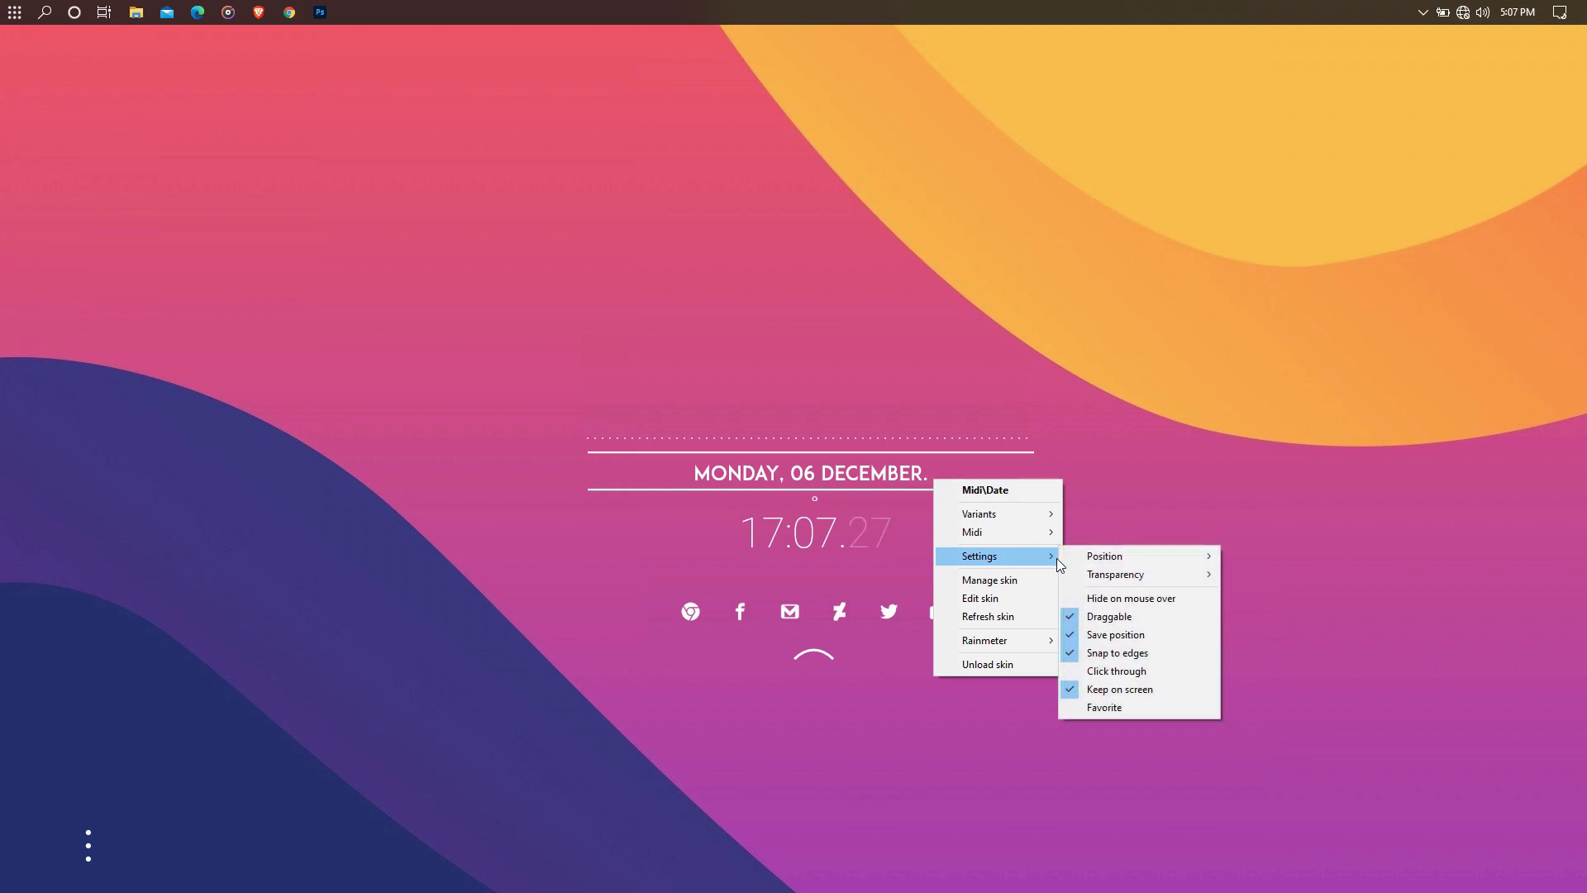
pyautogui.click(1133, 671)
pyautogui.rightClick(967, 435)
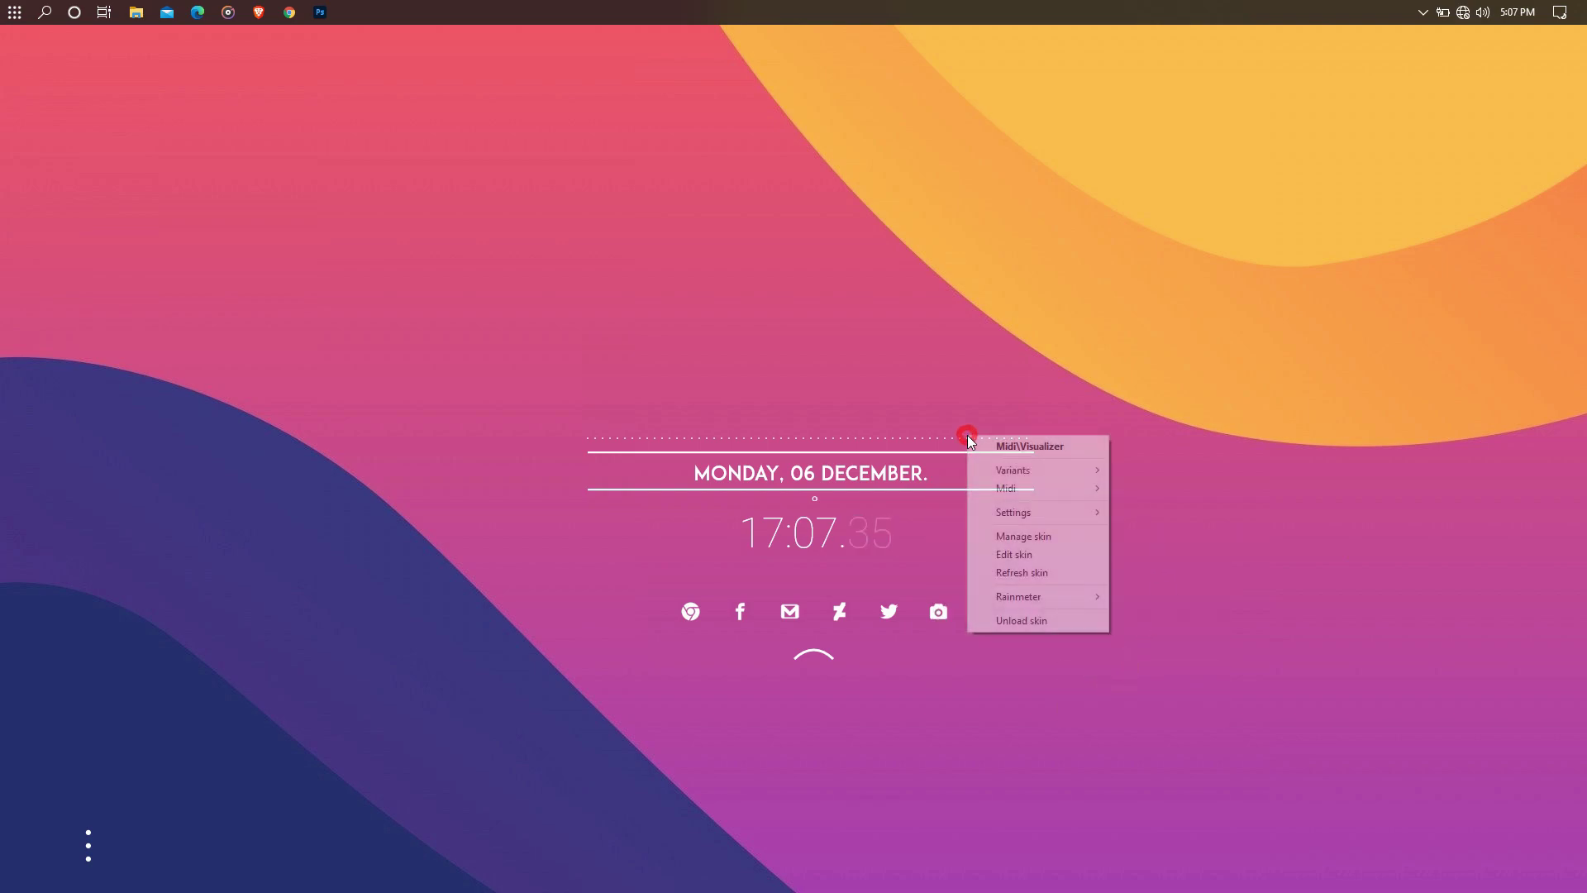
pyautogui.moveTo(1041, 512)
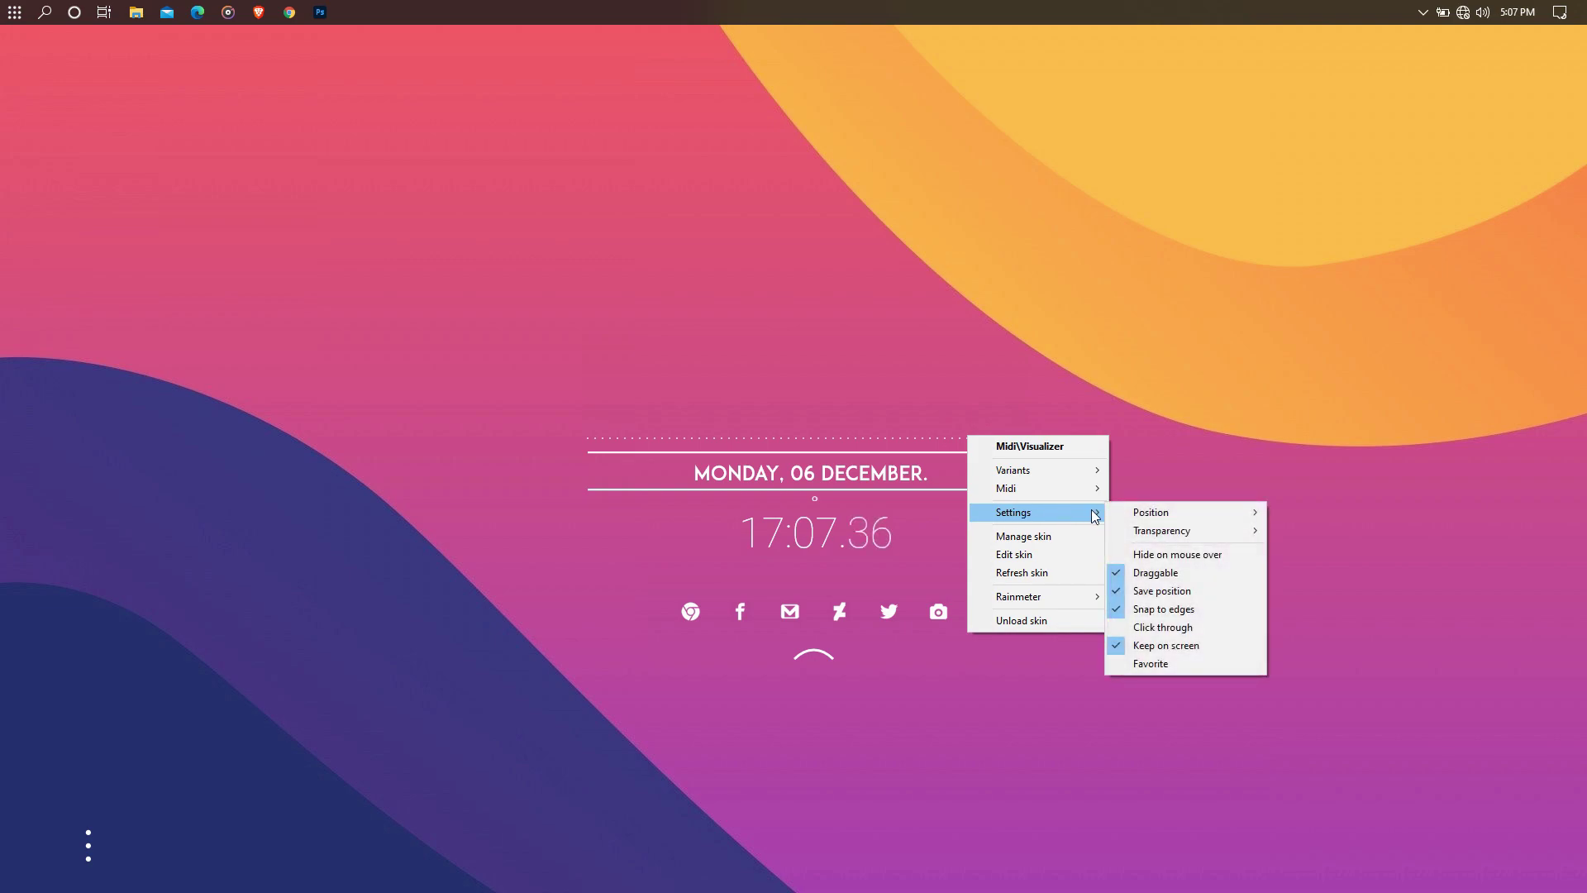
pyautogui.click(1157, 628)
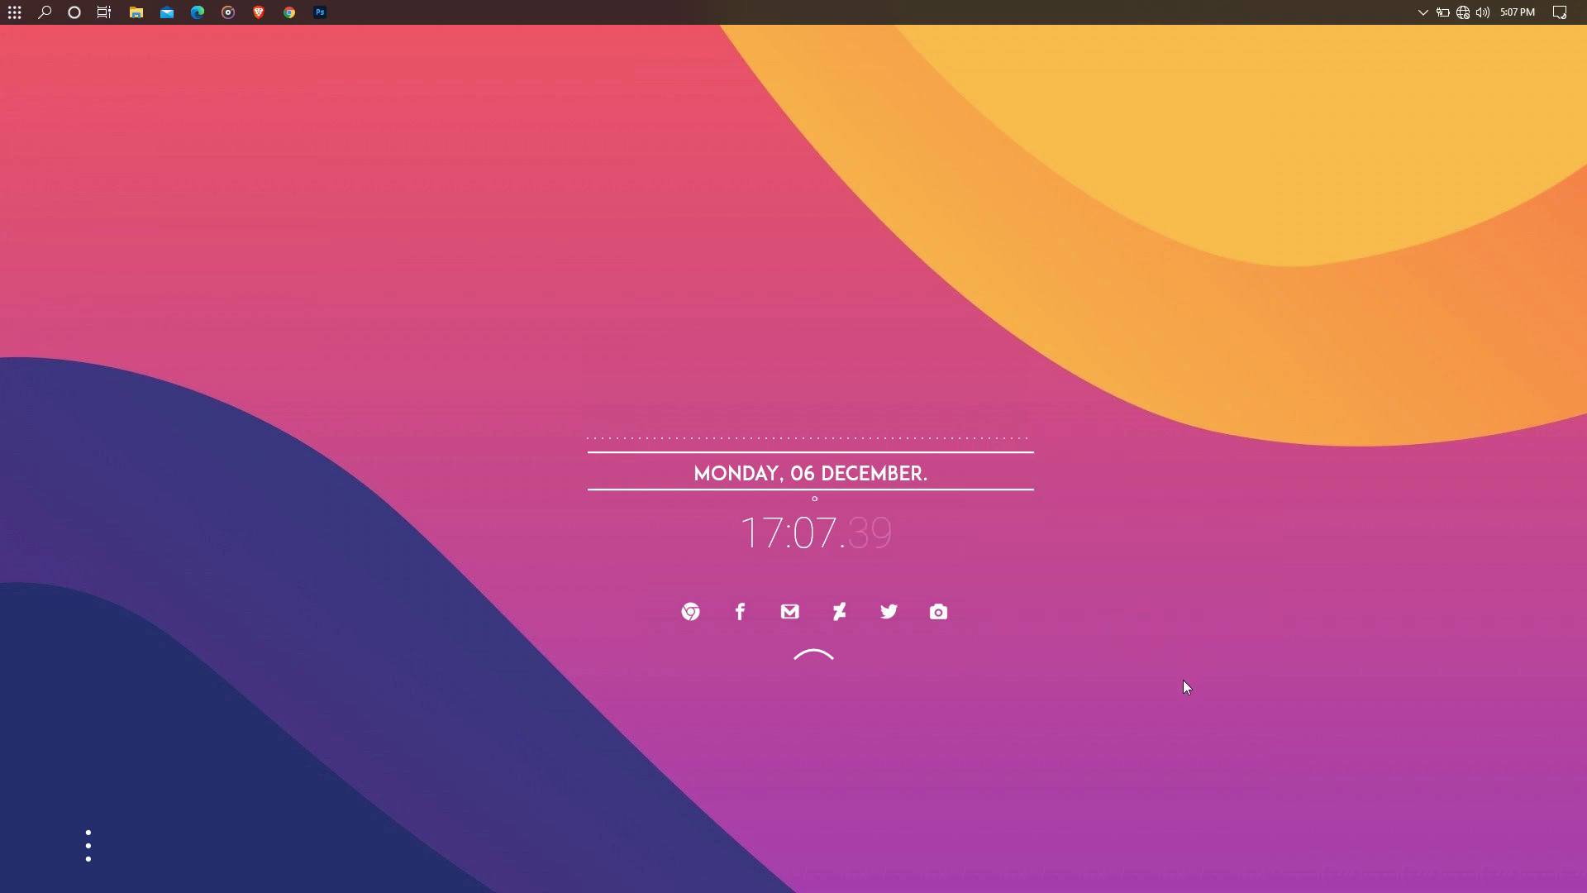
# - Turn off Draggable for the NenaluX Links skin and enable Click through for the NenaluX Player skin
pyautogui.rightClick(794, 613)
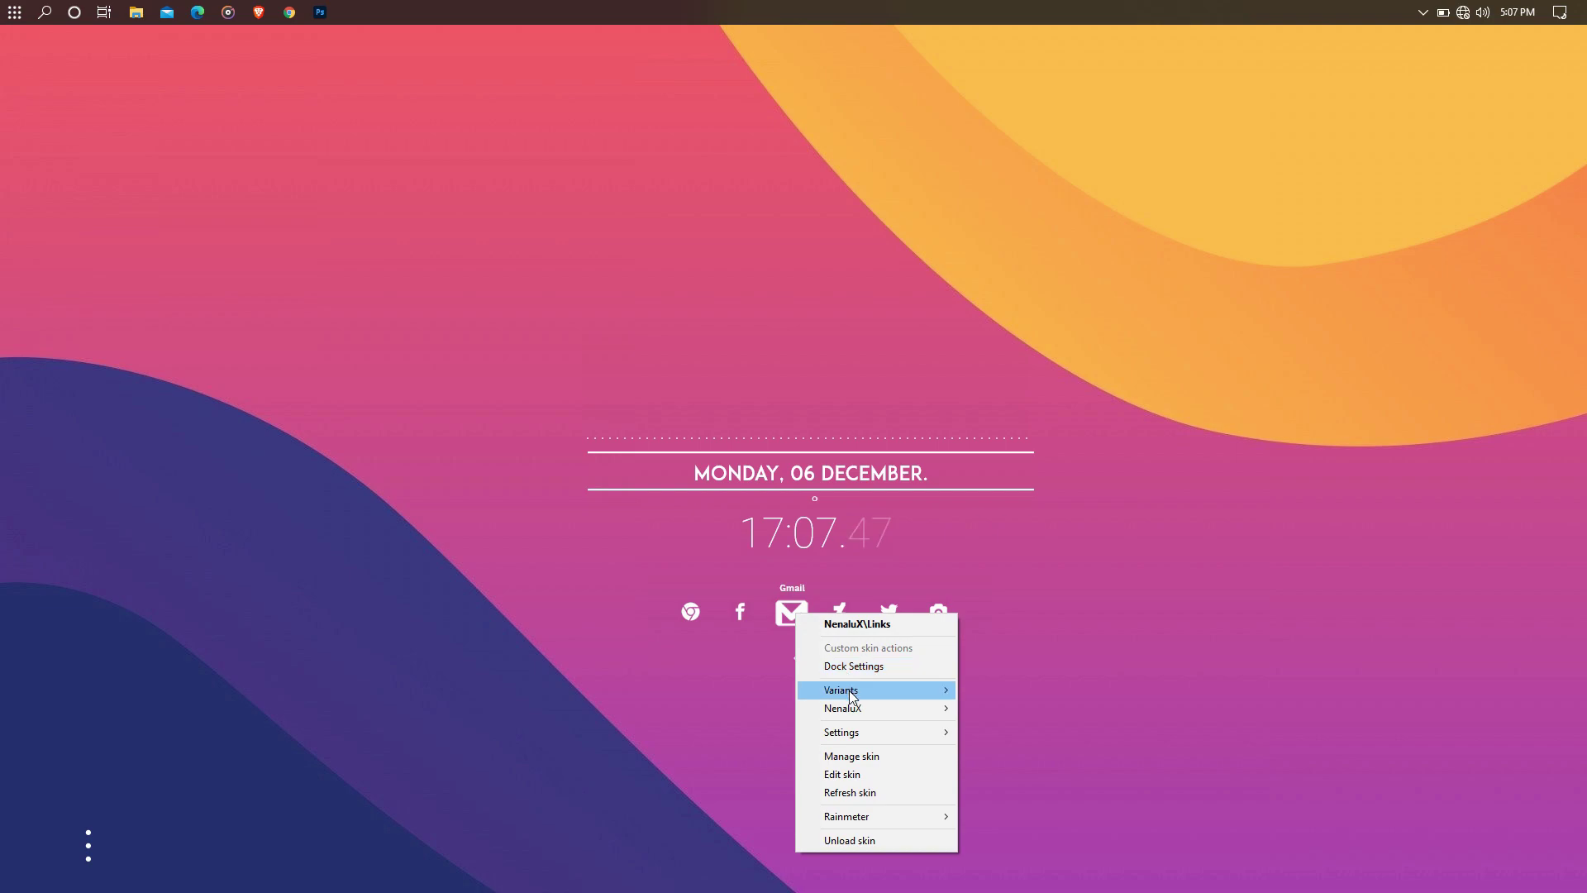
pyautogui.moveTo(910, 731)
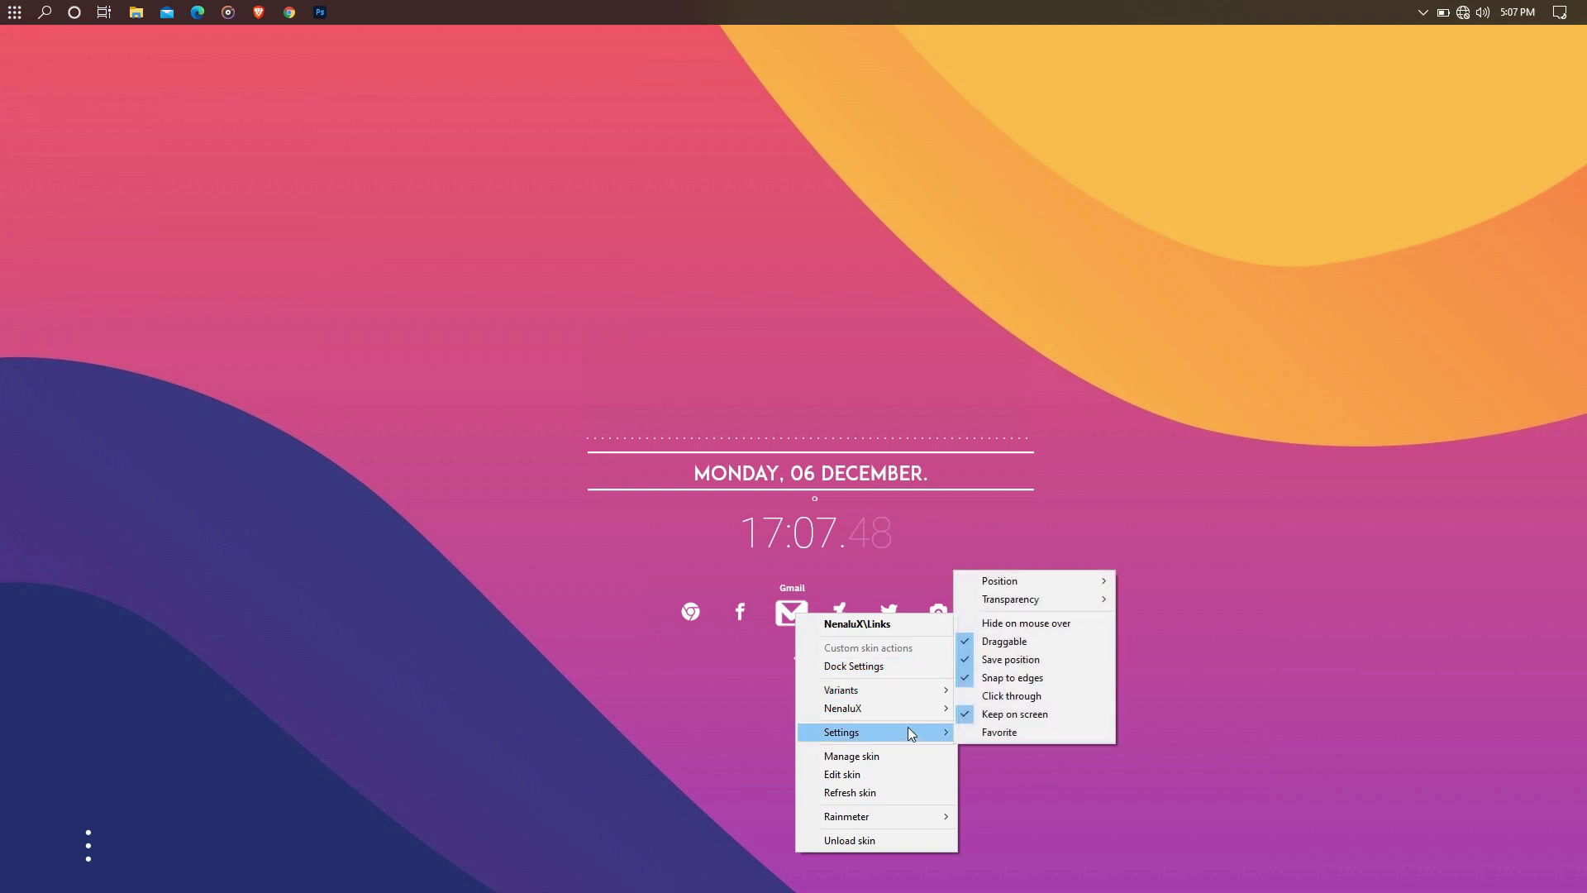
pyautogui.click(1000, 643)
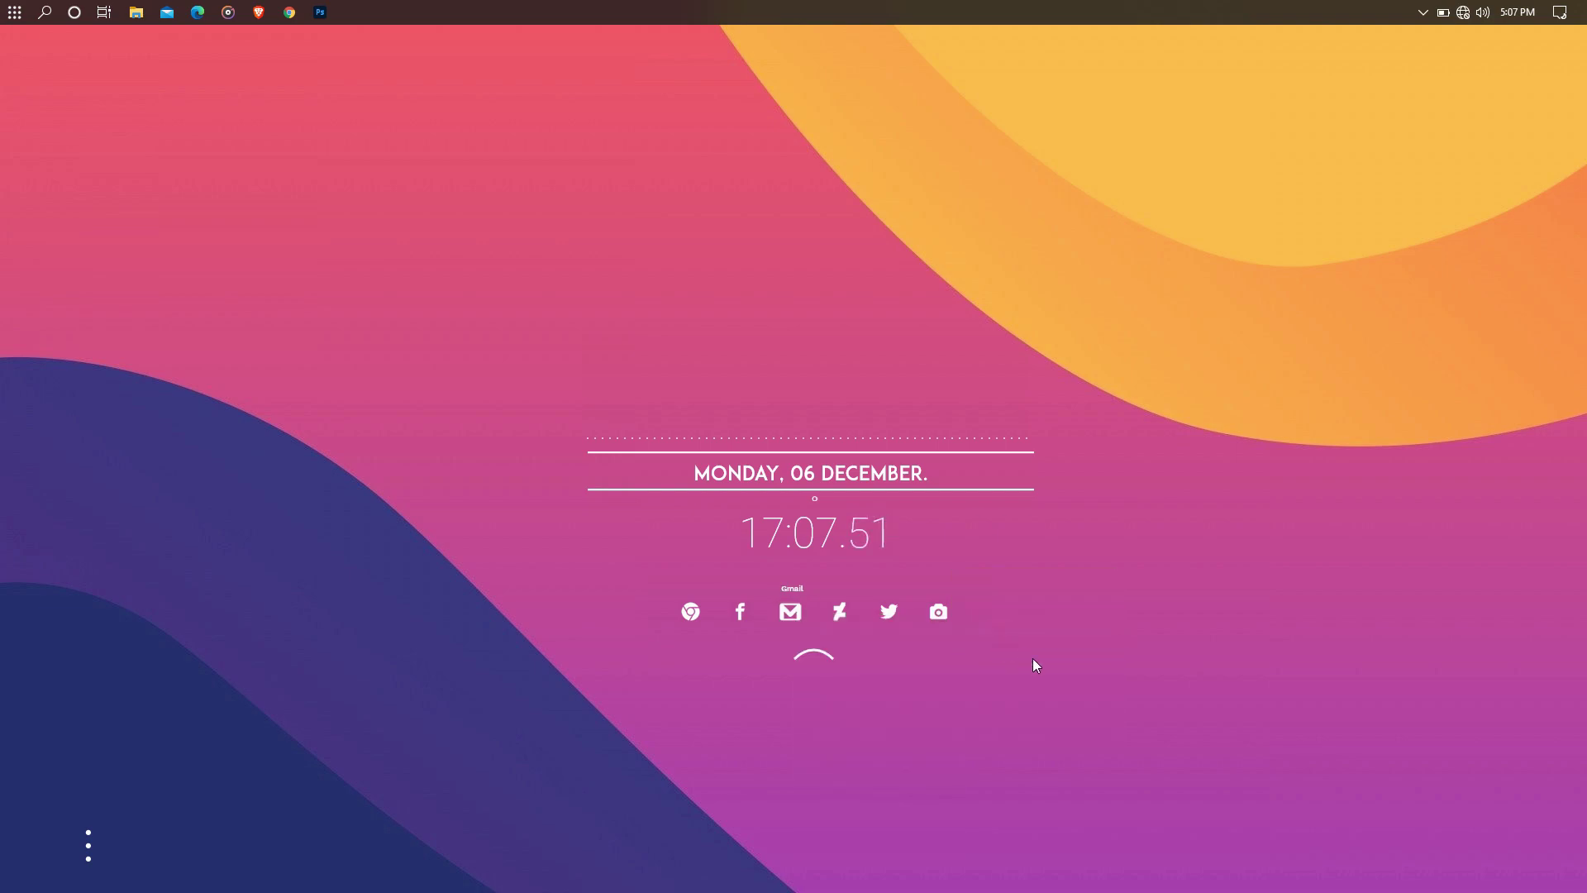
pyautogui.rightClick(89, 833)
pyautogui.moveTo(171, 713)
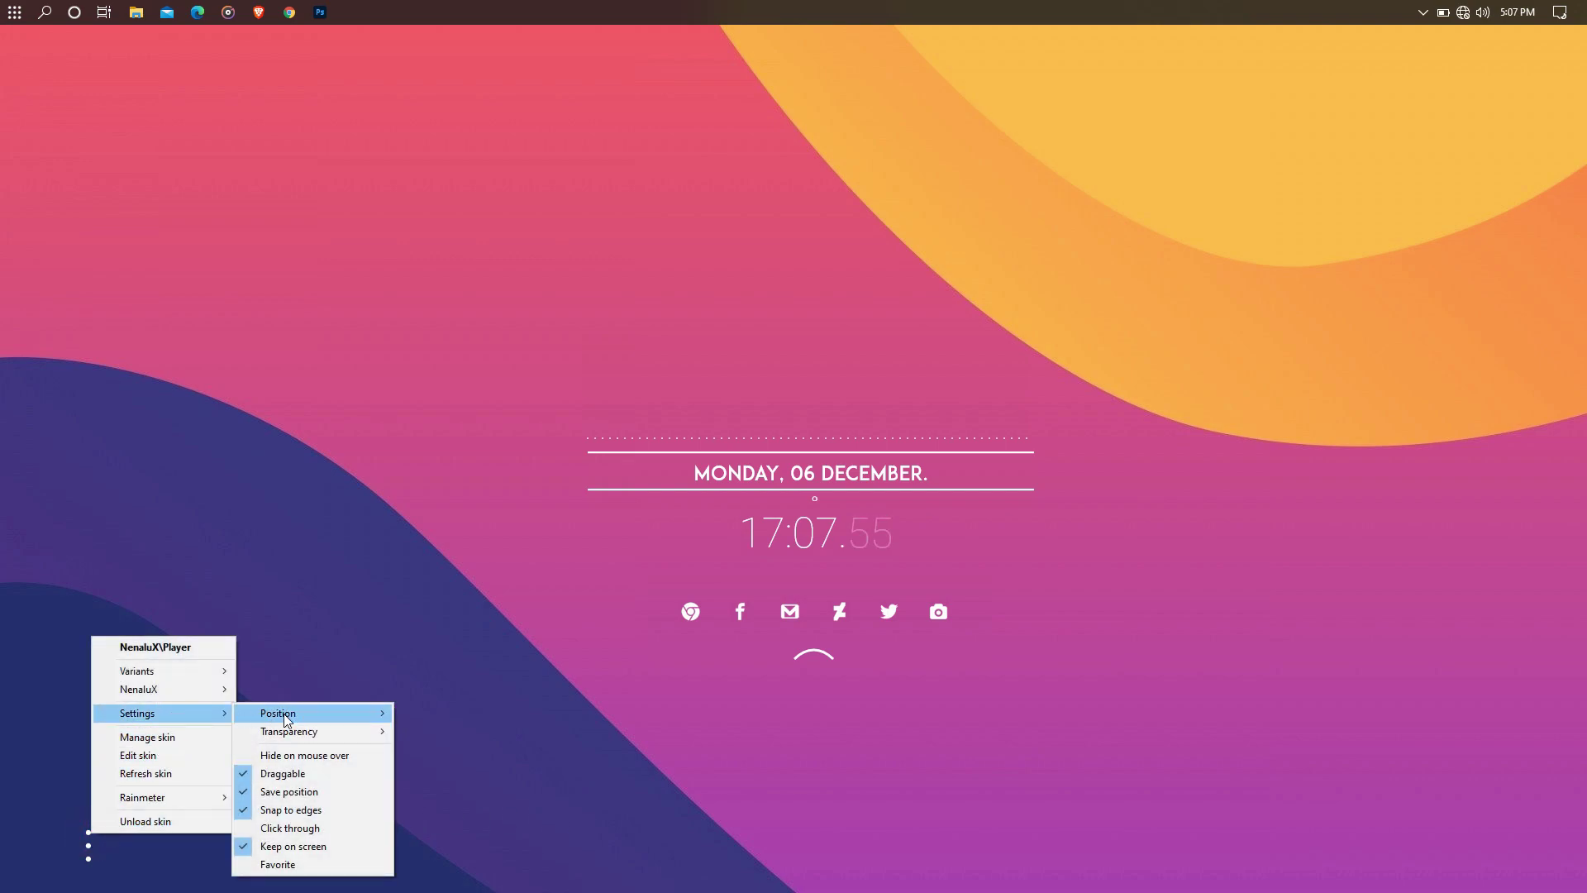
pyautogui.click(280, 835)
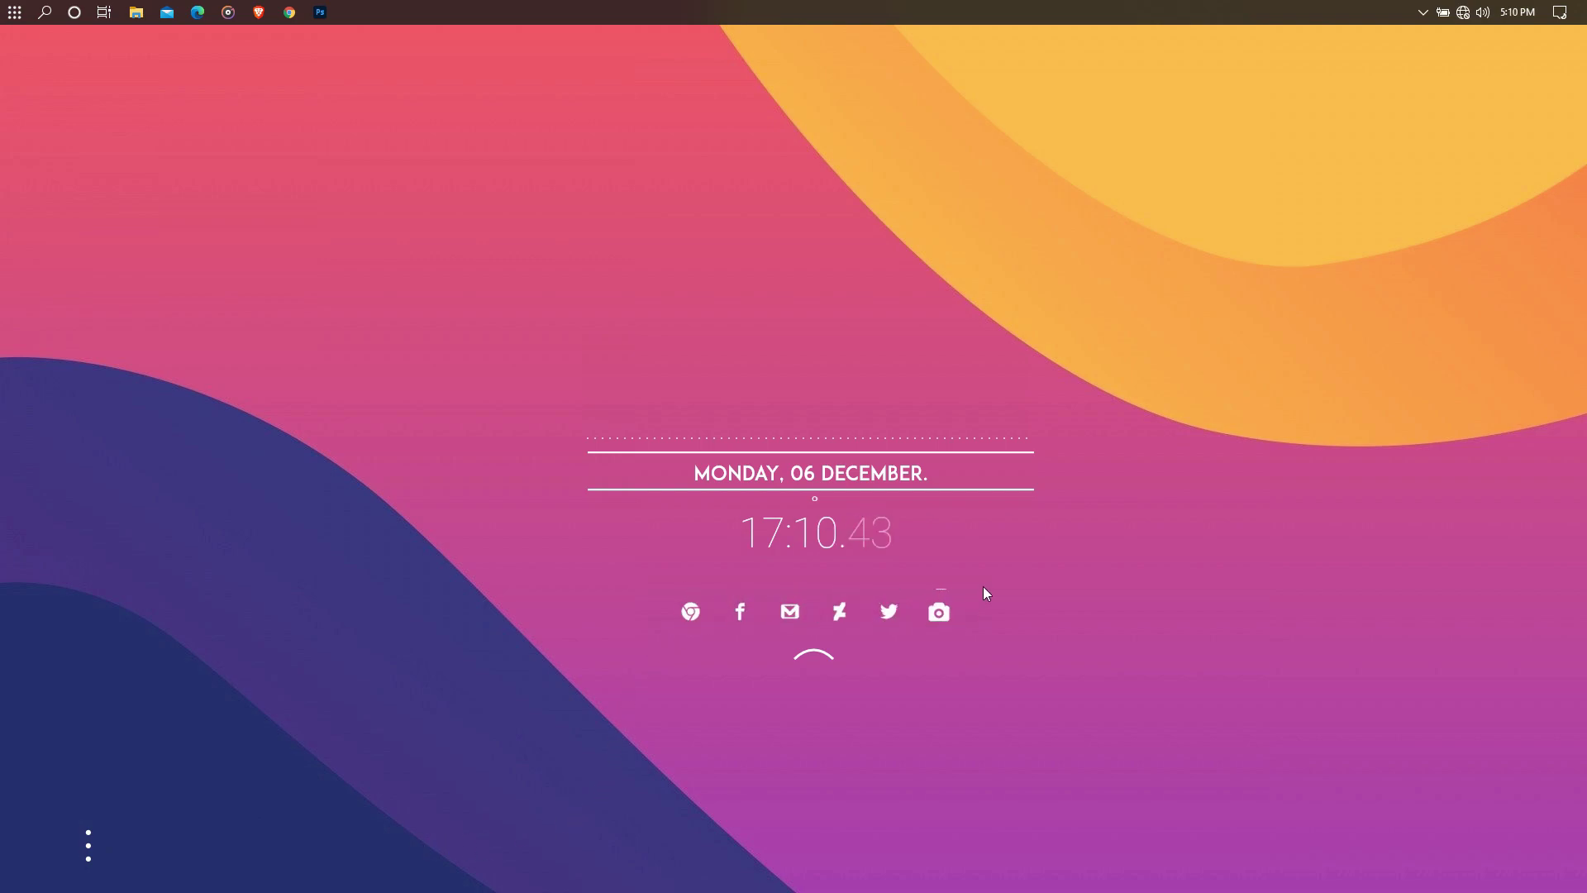
# - Add the Links toolbar to the taskbar
pyautogui.rightClick(1089, 11)
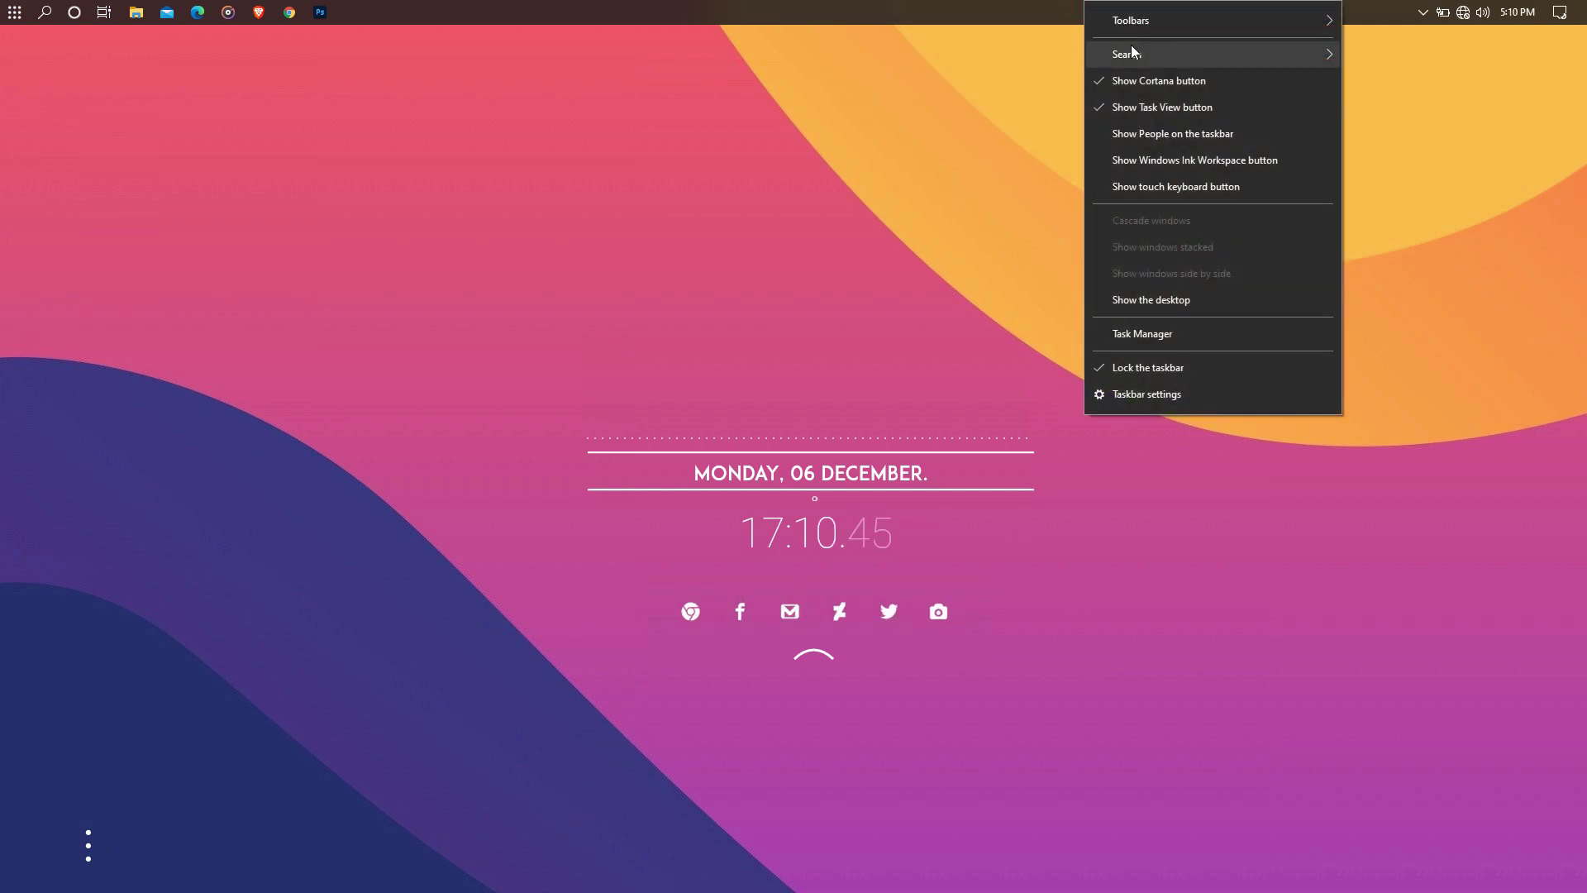
pyautogui.moveTo(1143, 23)
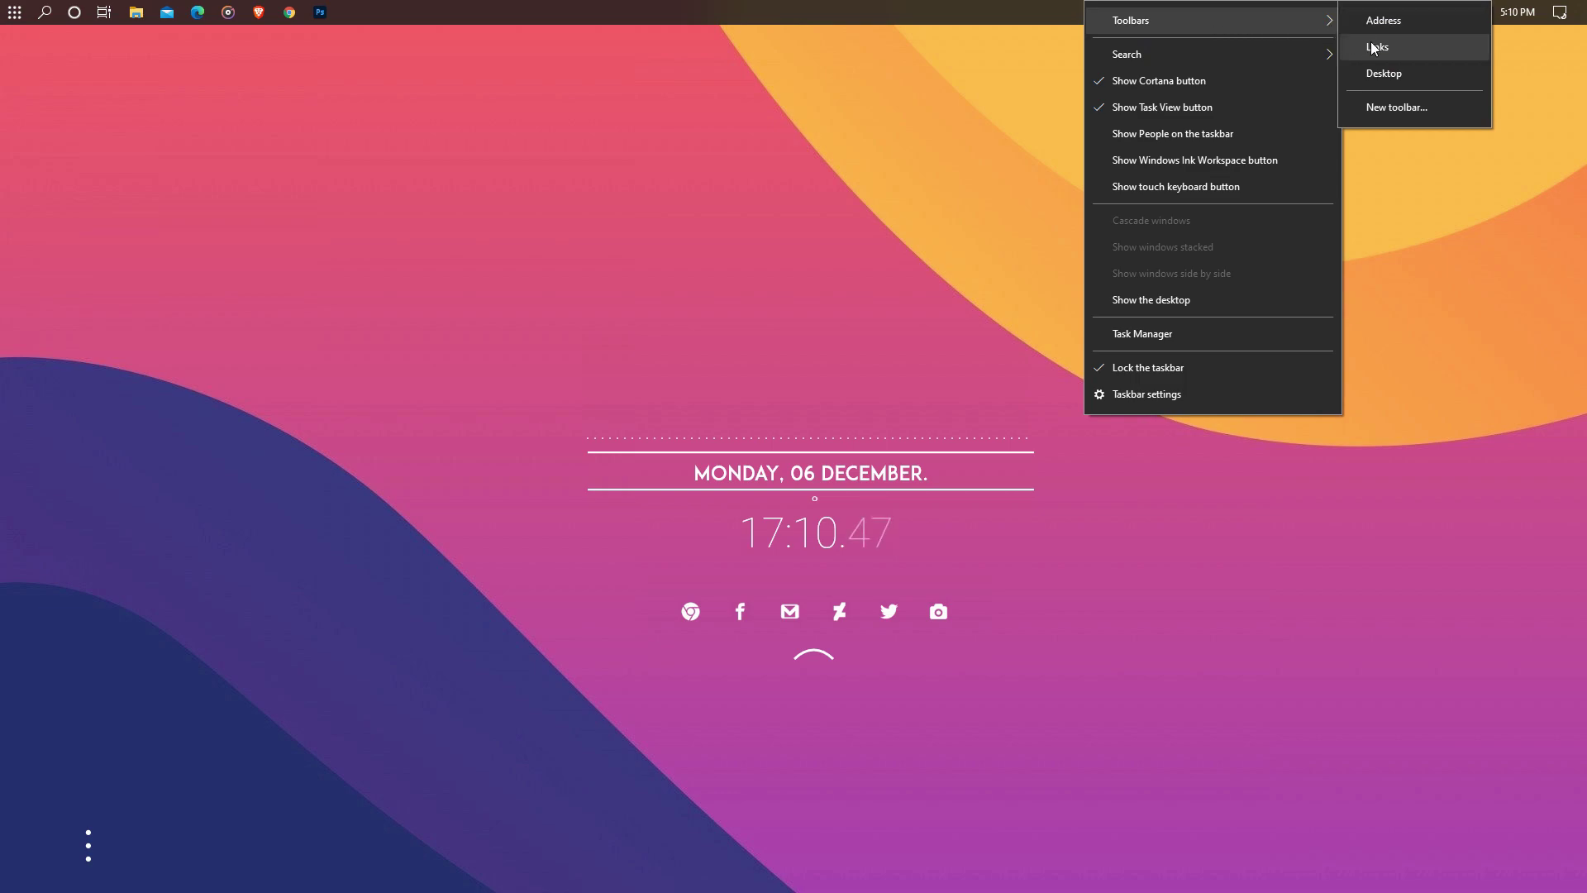
pyautogui.click(1415, 48)
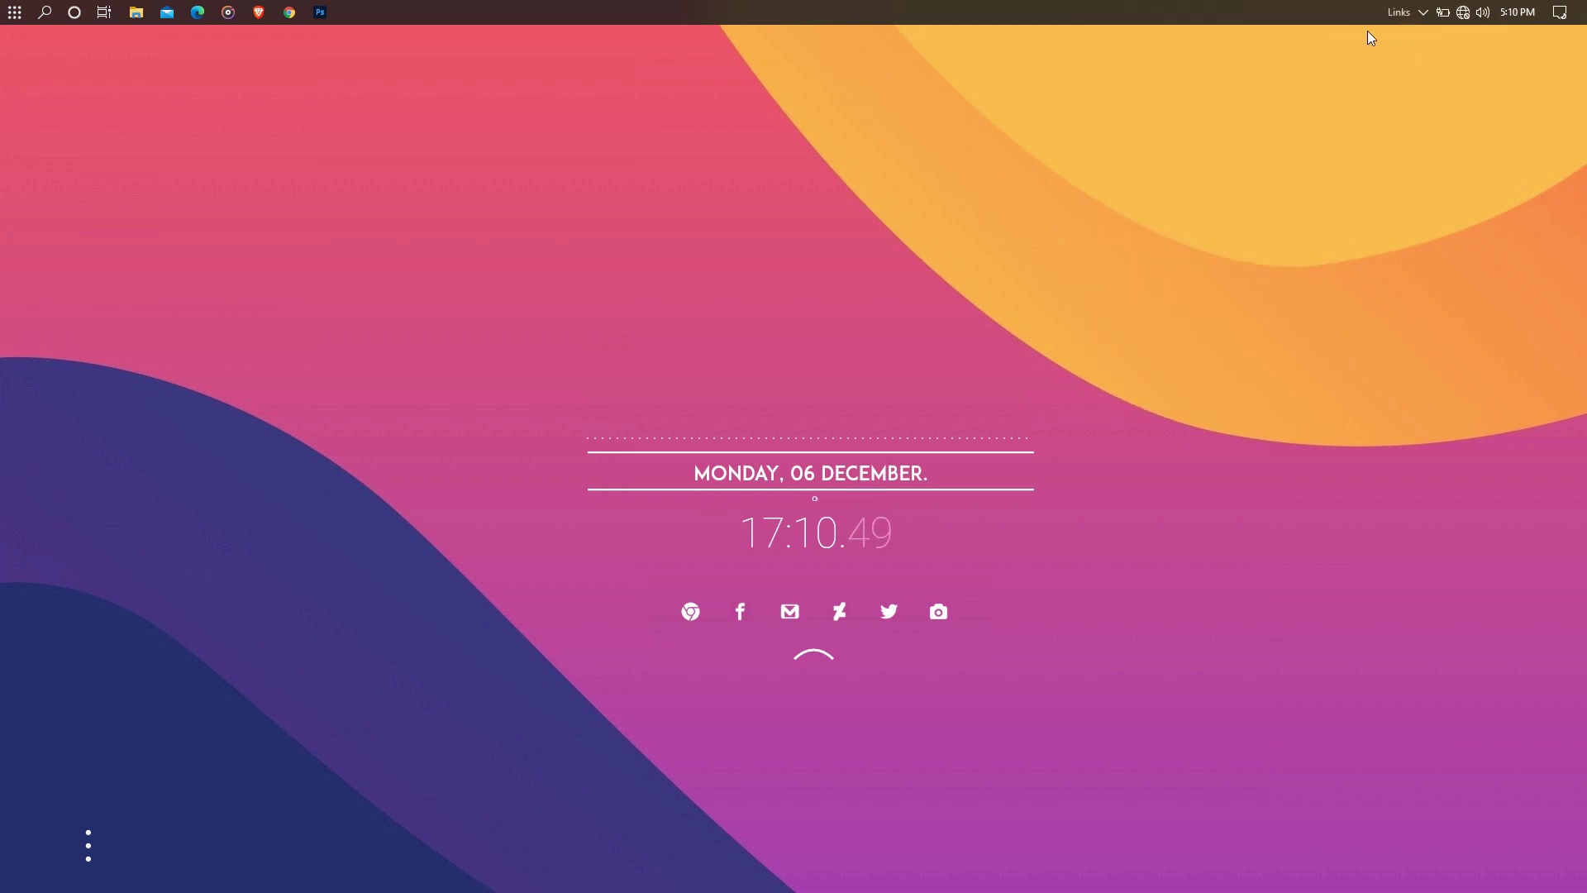
# - Unlock the taskbar and rearrange it so the Links toolbar precedes the pinned app icons, with the icons centred
pyautogui.rightClick(1273, 15)
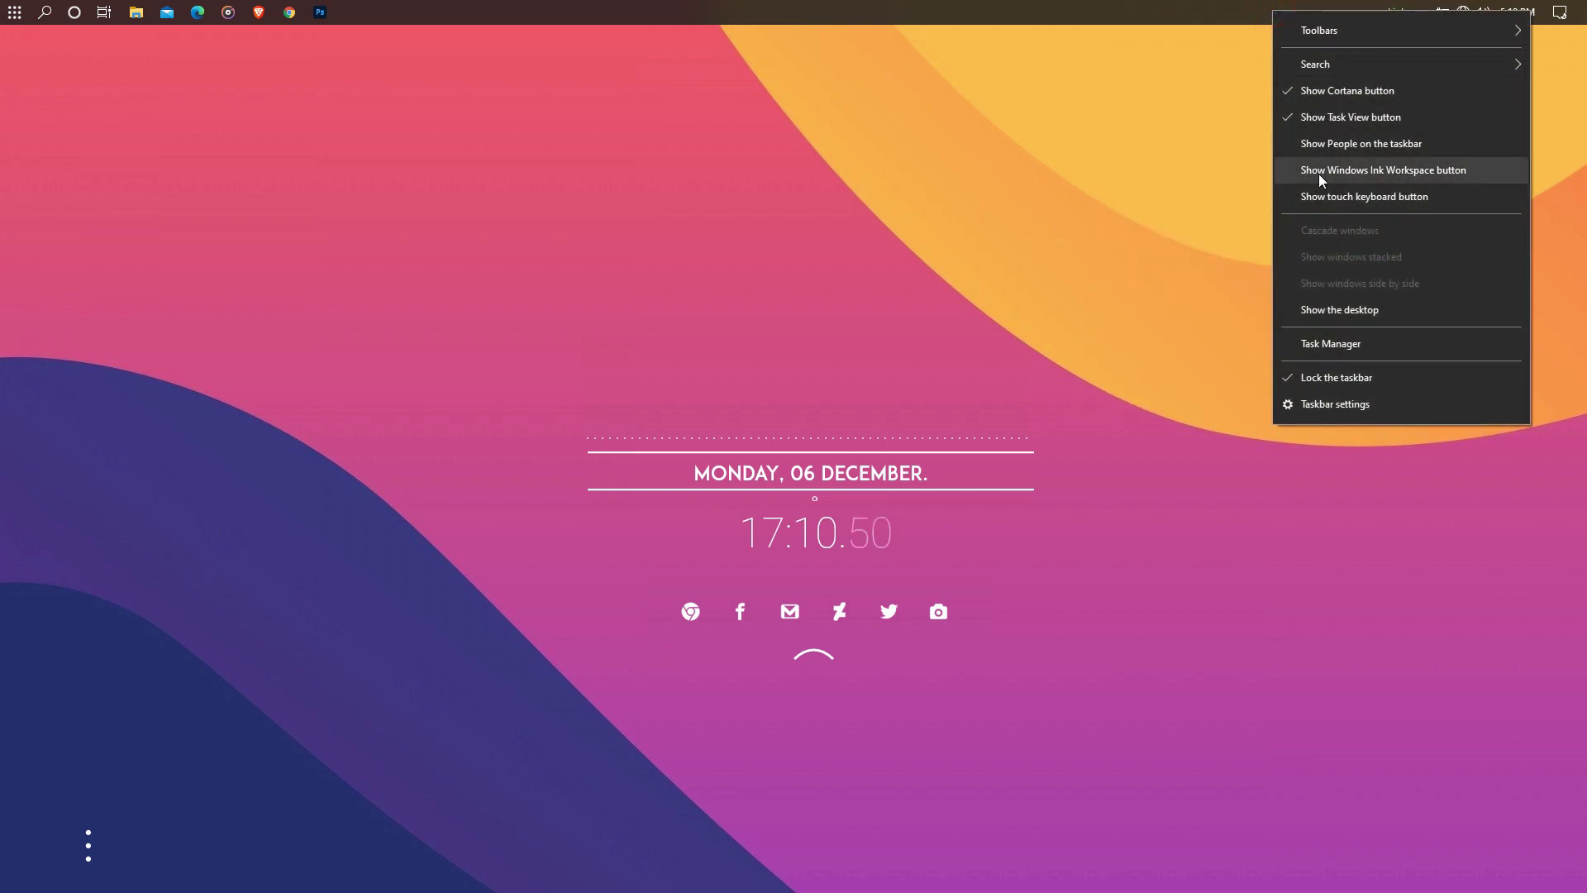
pyautogui.click(1321, 378)
pyautogui.moveTo(1380, 10); pyautogui.dragTo(394, 13)
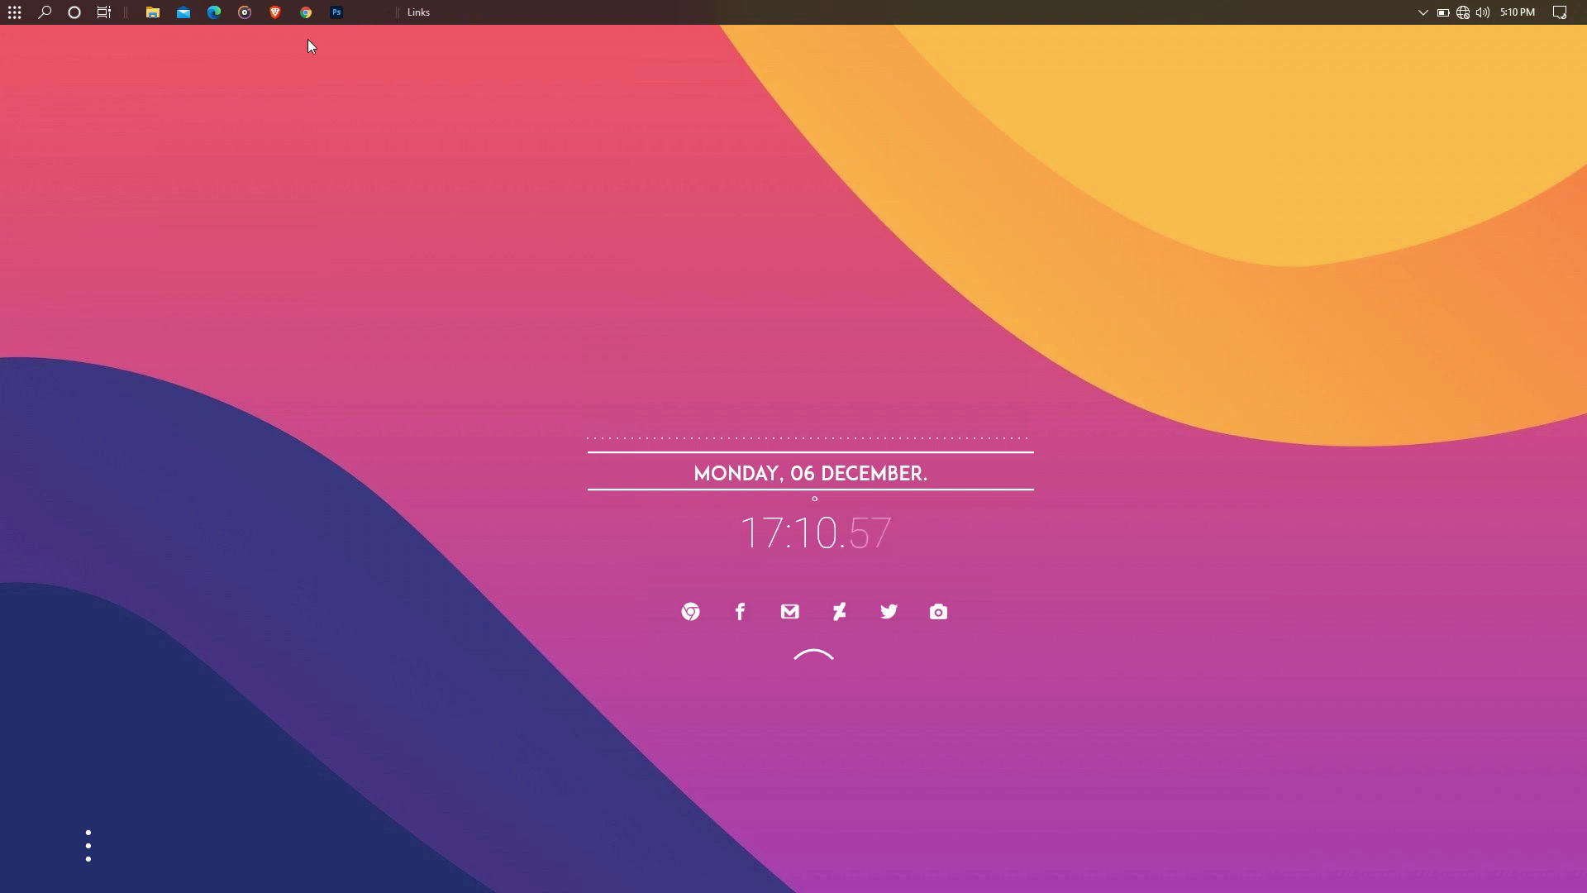
pyautogui.moveTo(117, 13); pyautogui.dragTo(692, 12)
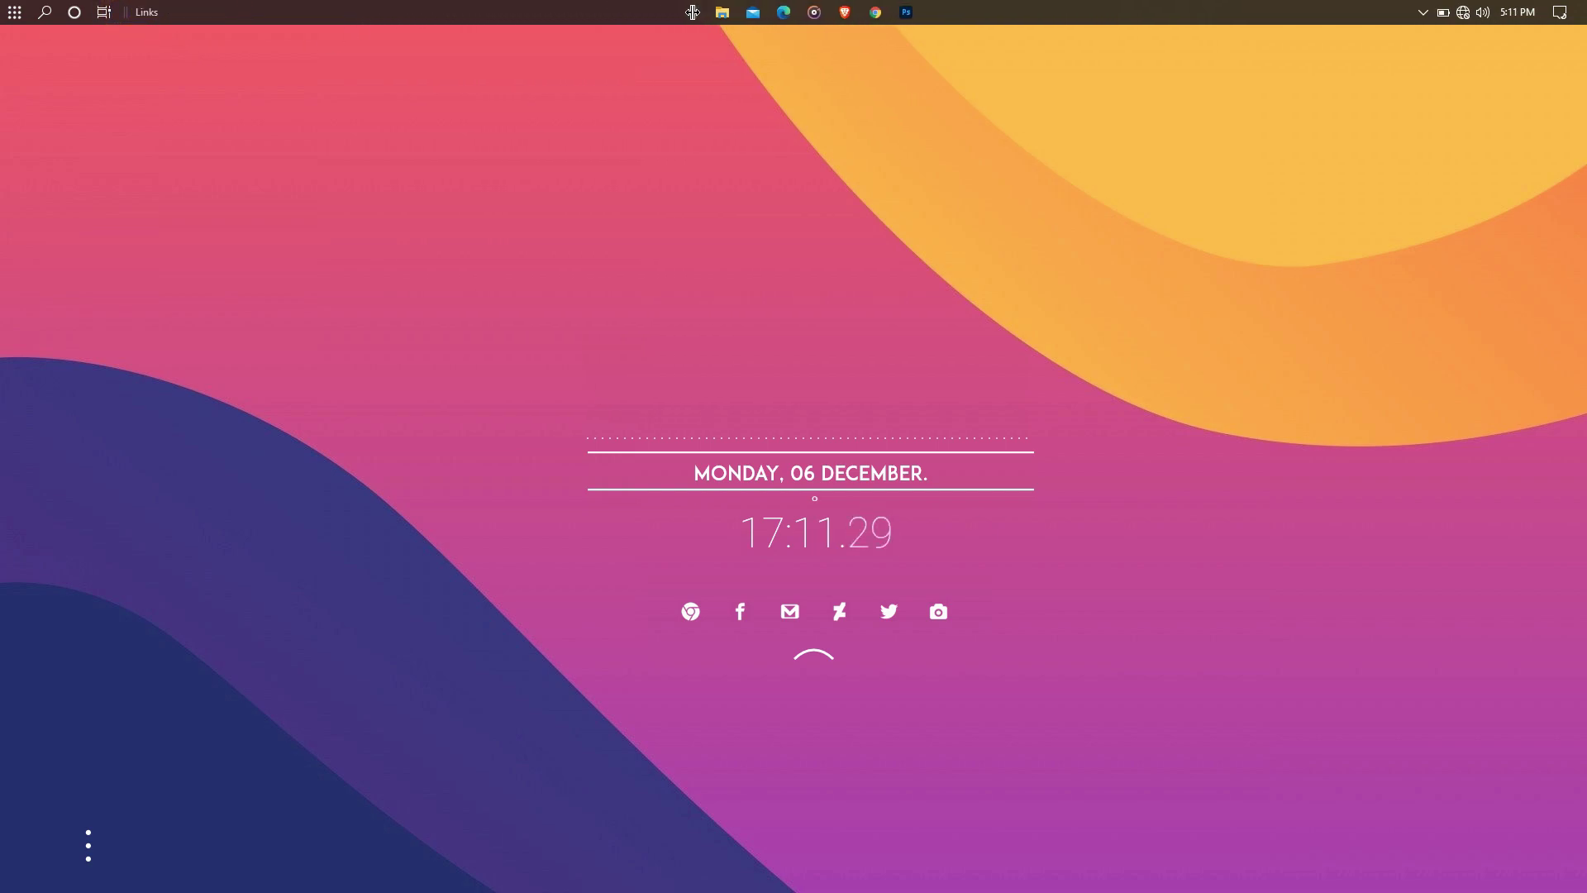
# - Hide the Links toolbar's text and title, and lock the taskbar
pyautogui.rightClick(601, 13)
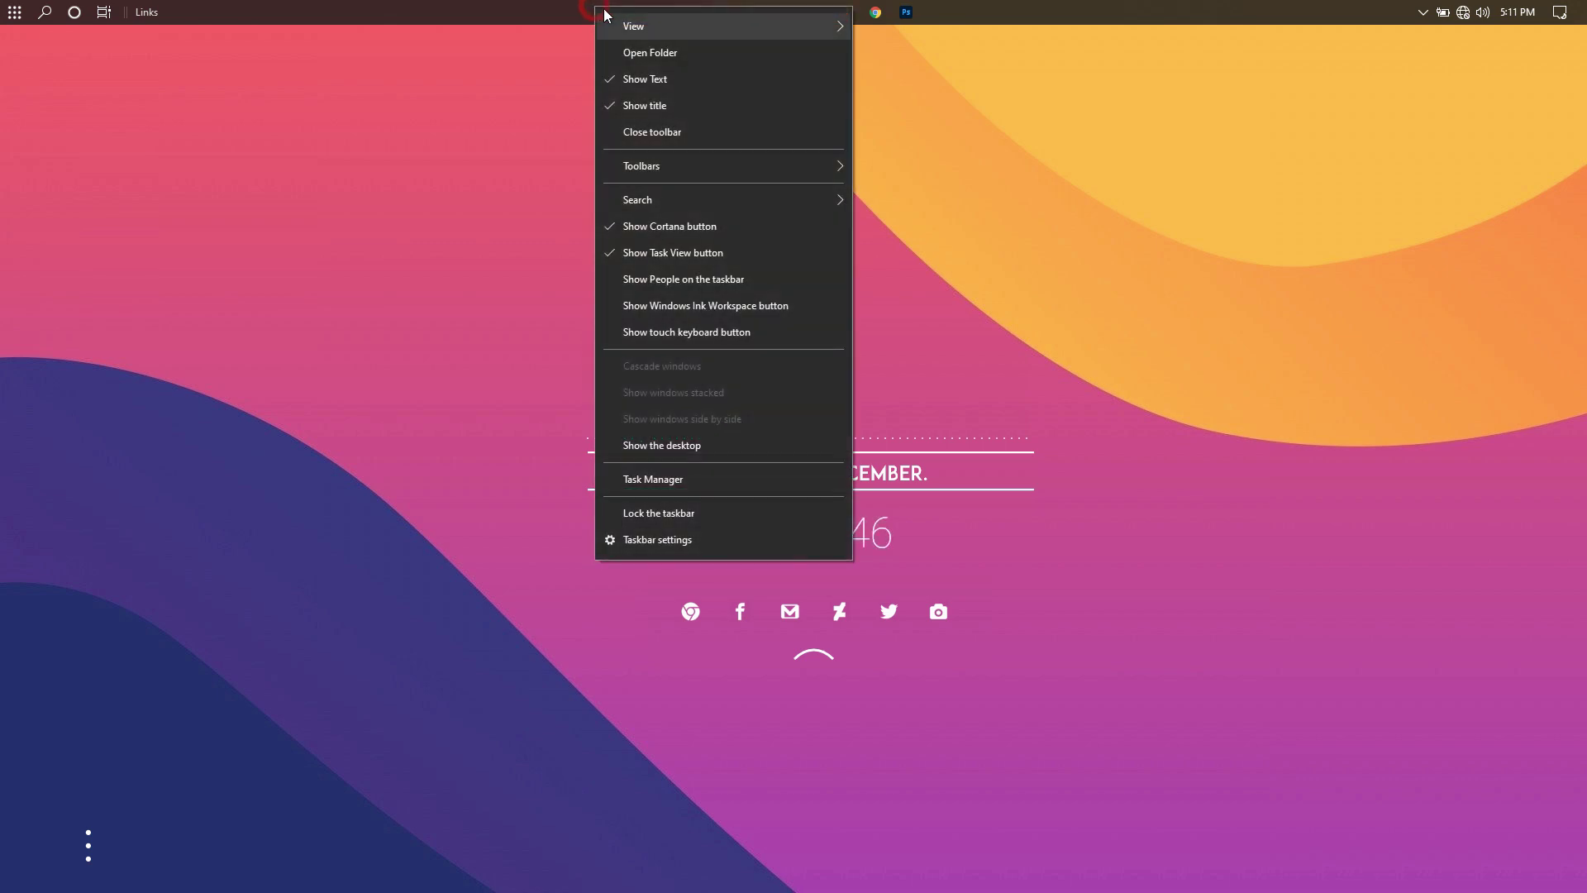
pyautogui.click(668, 79)
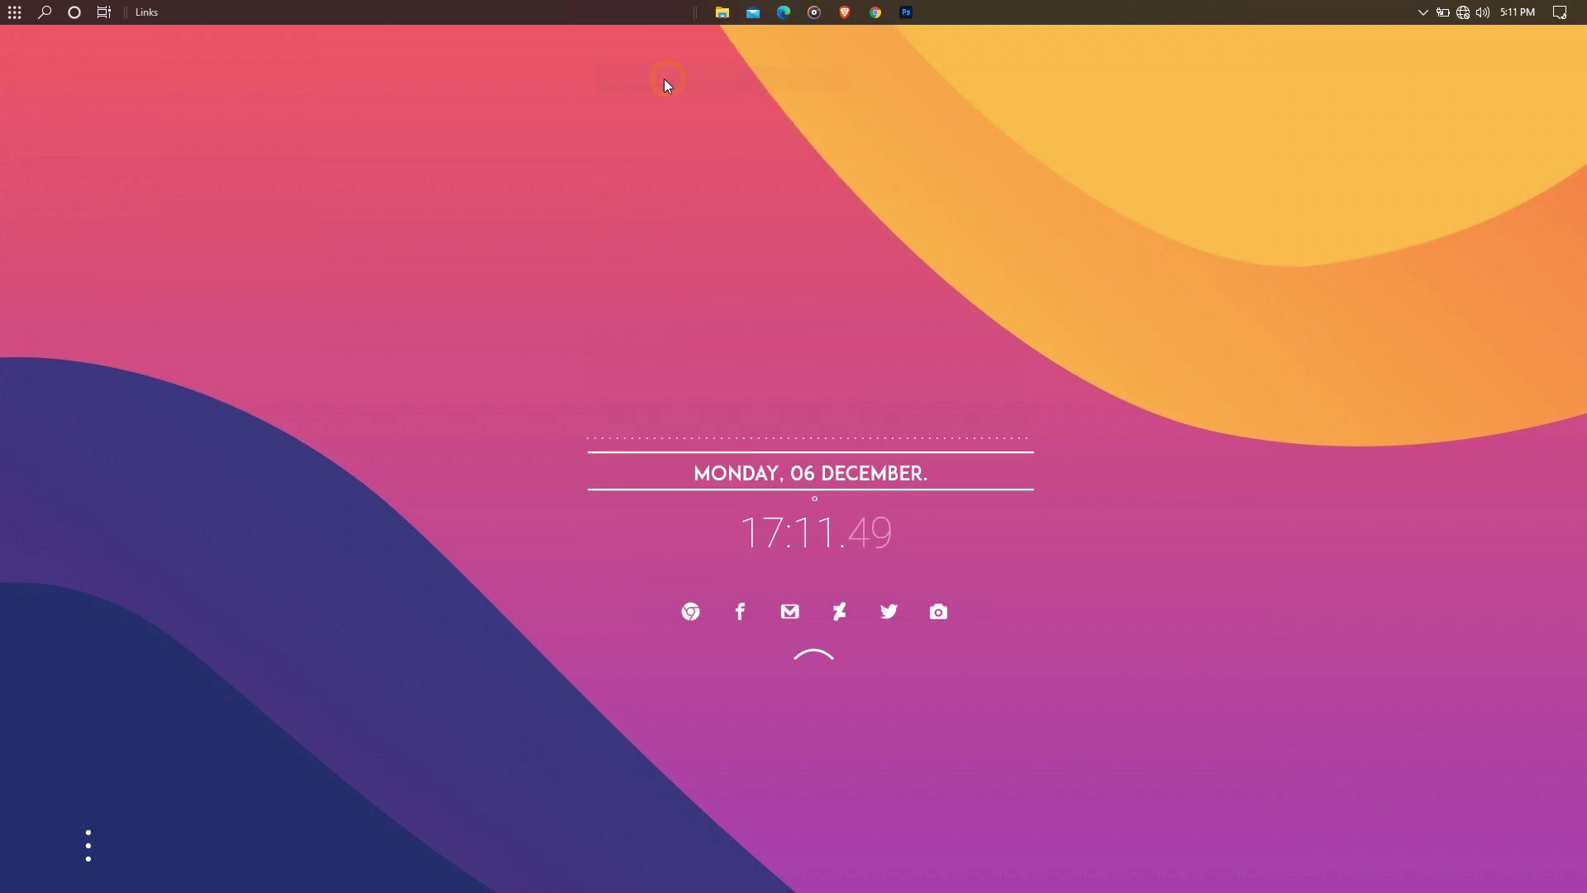
pyautogui.rightClick(546, 10)
pyautogui.click(620, 101)
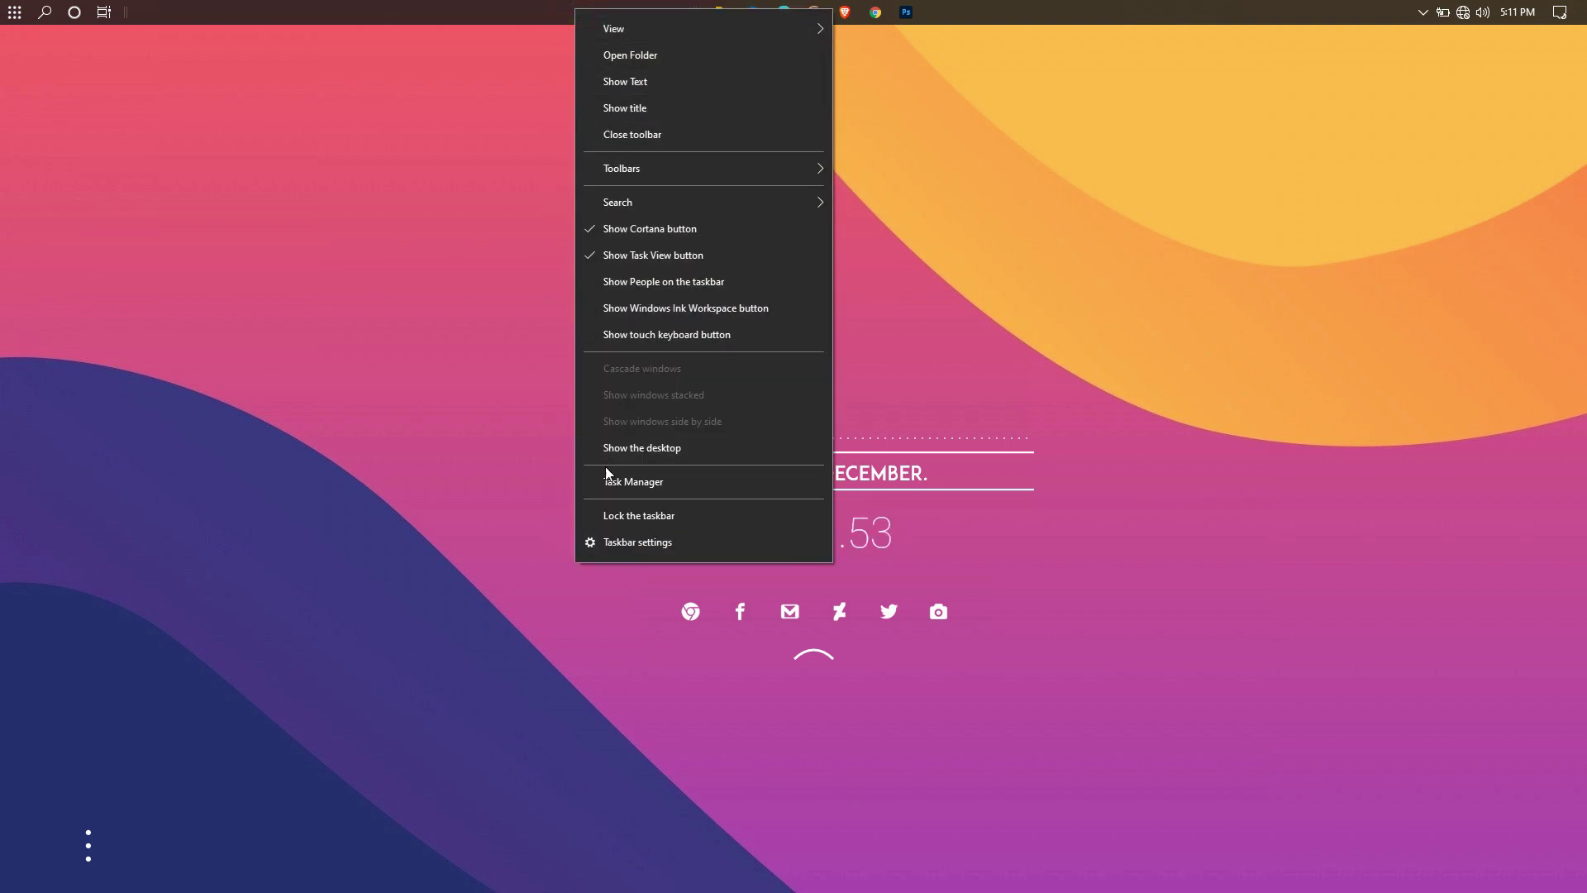
pyautogui.click(613, 513)
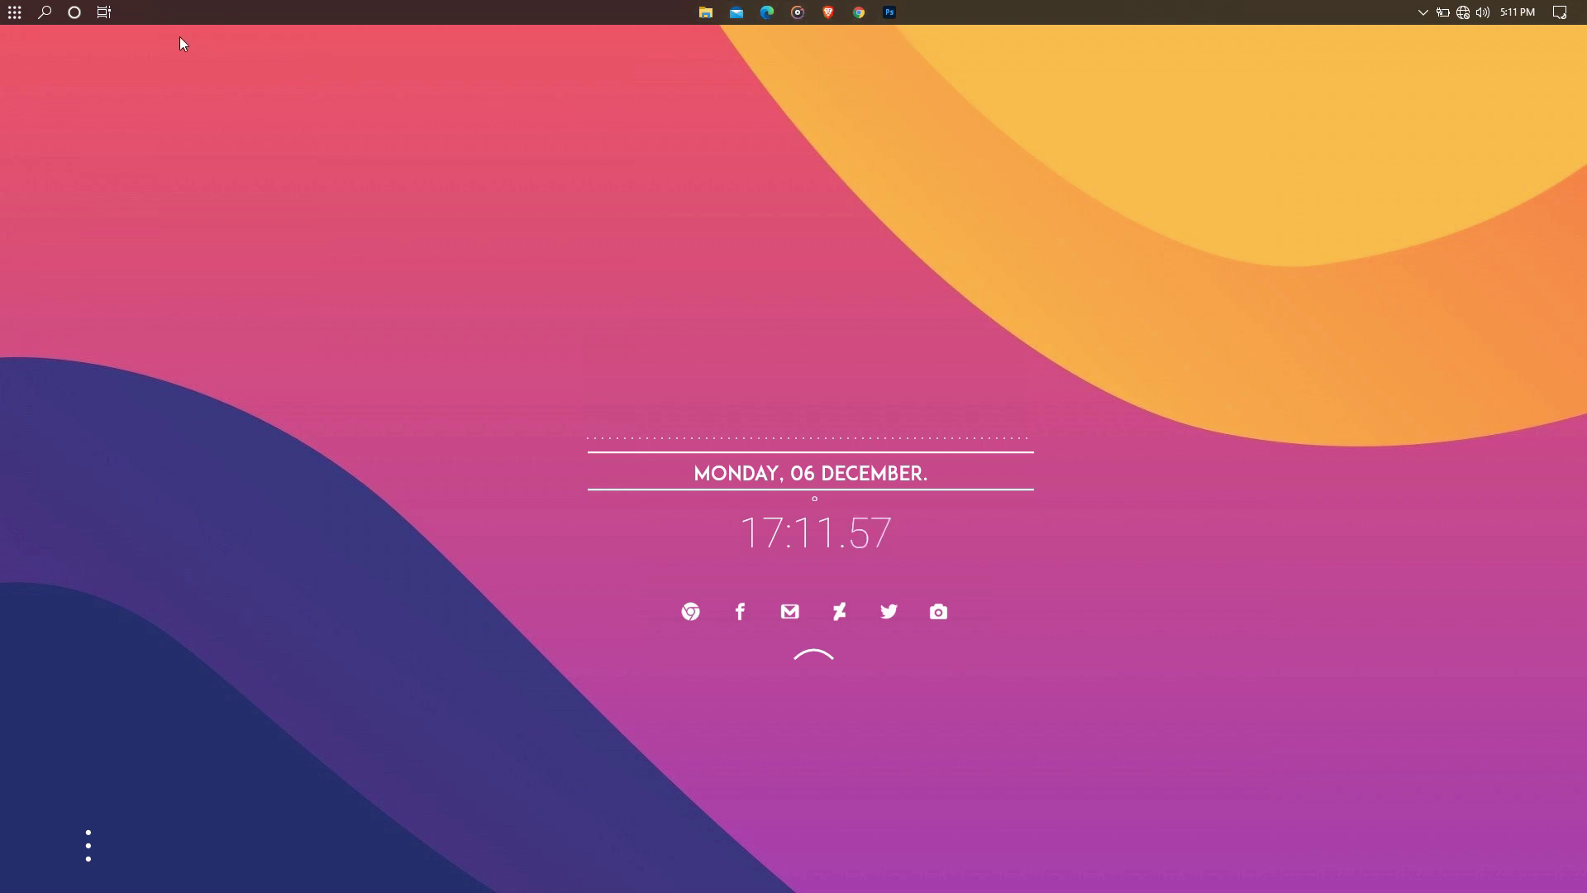
# - Look over the themed Start menu's app list and tiles, and close it
pyautogui.click(15, 13)
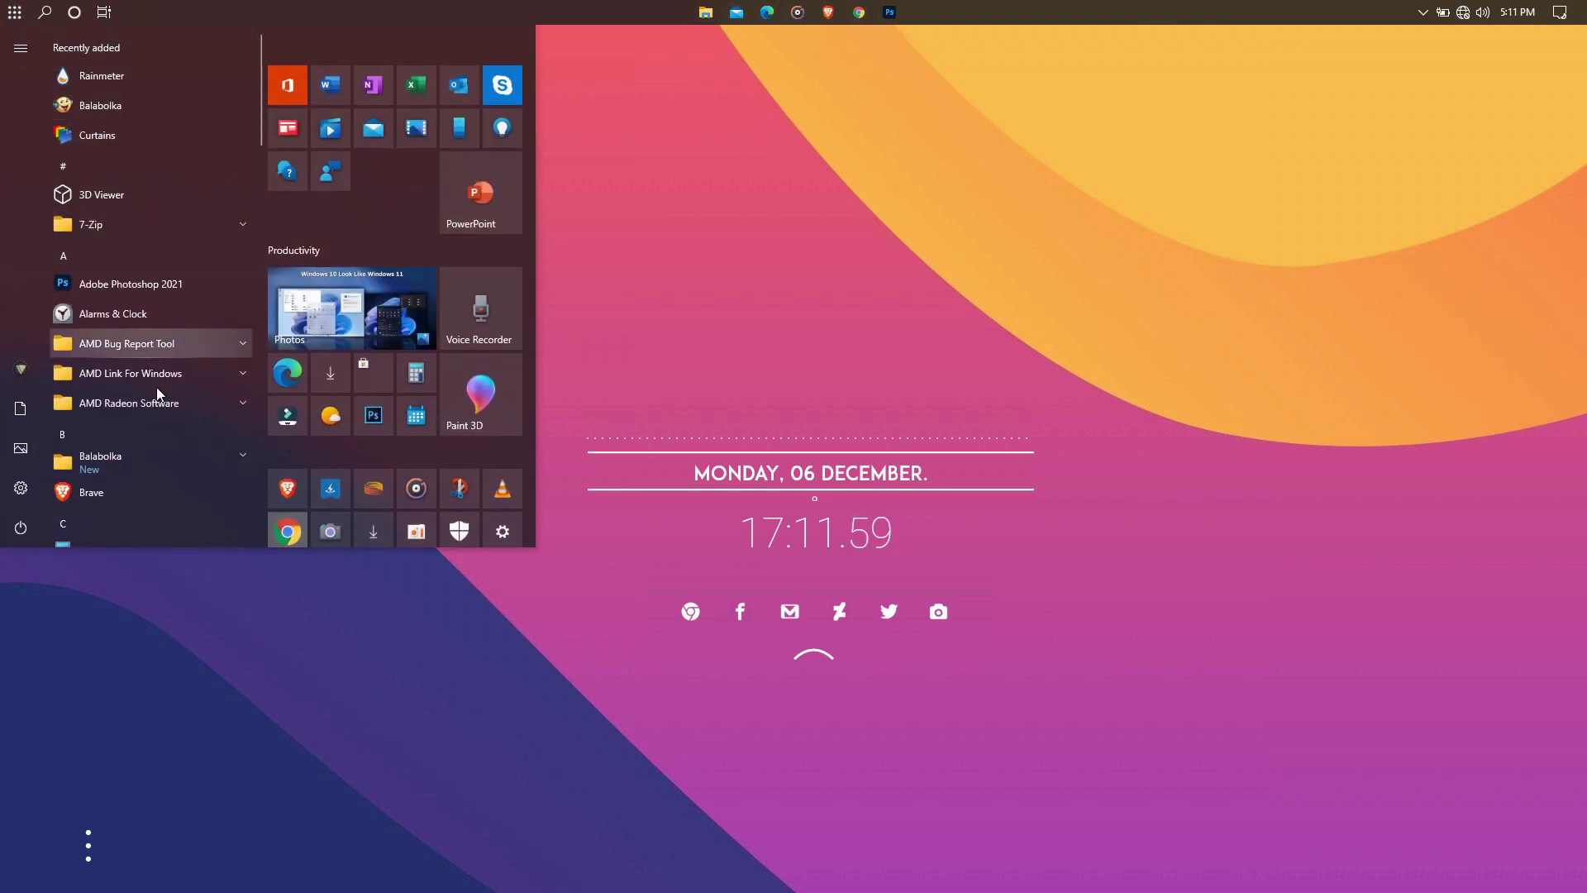
pyautogui.scroll(-2, 384, 307)
pyautogui.scroll(2, 384, 308)
pyautogui.click(681, 195)
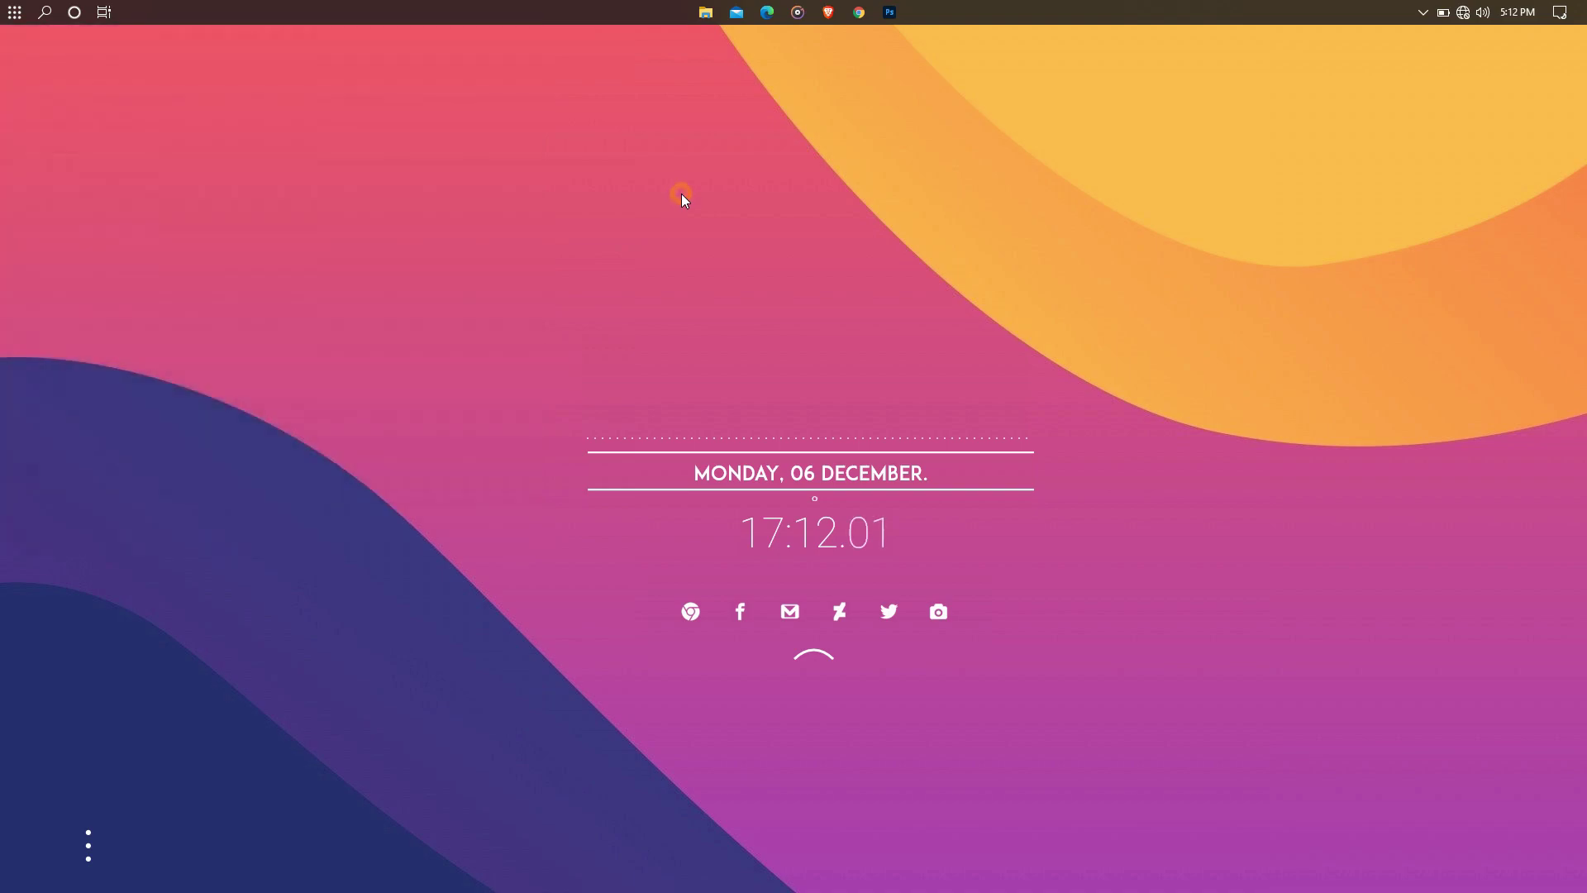